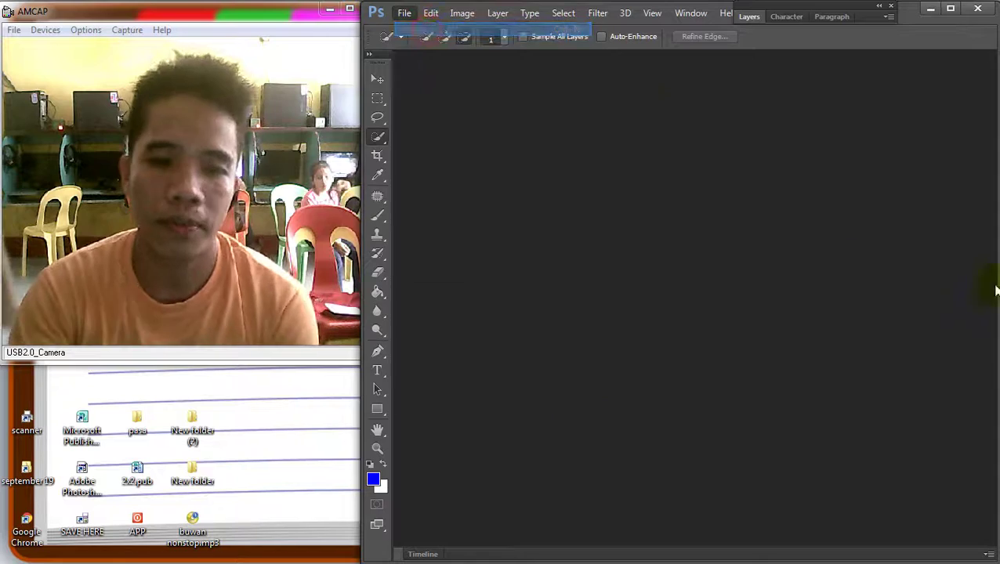
Create a new 11 × 8.5 inch, 300 pixels/inch CMYK document
click(546, 191)
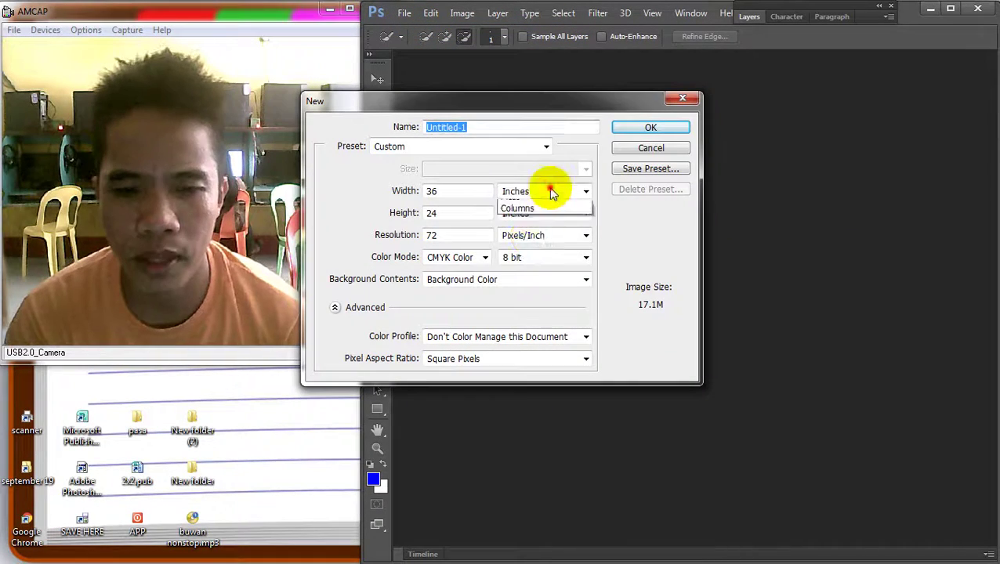
click(535, 105)
drag(535, 105, 669, 105)
double_click(584, 190)
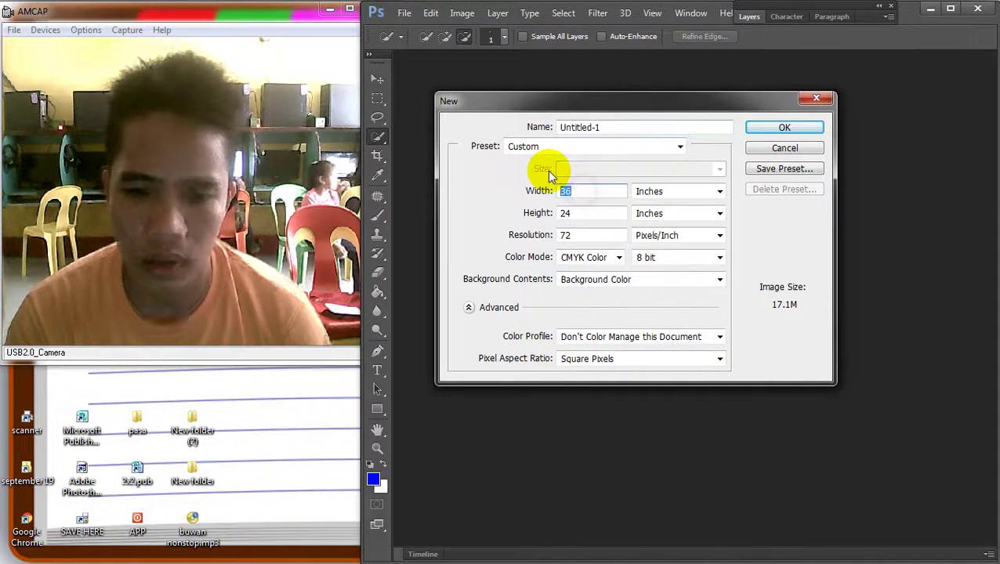
text(1)
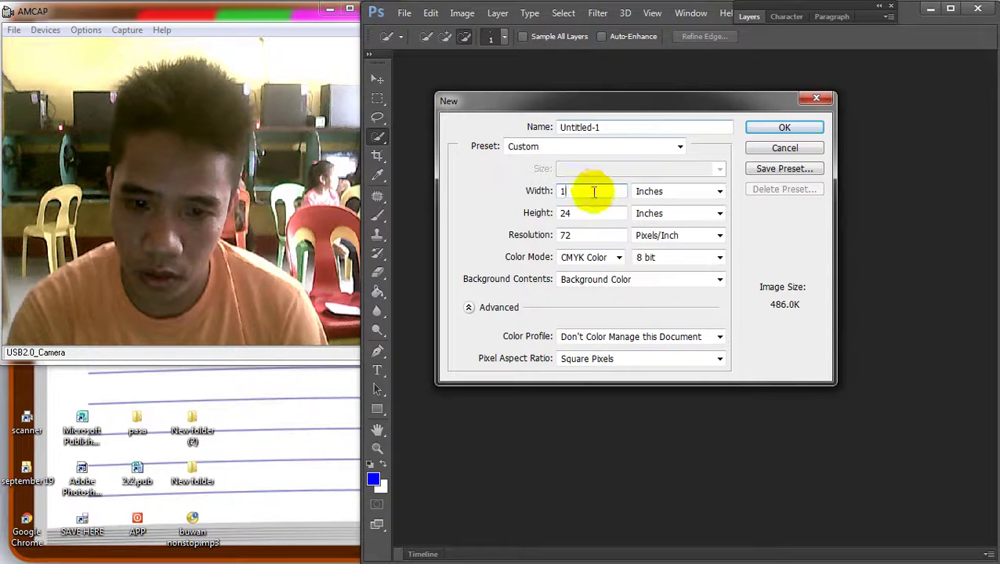
text(1)
key(Tab)
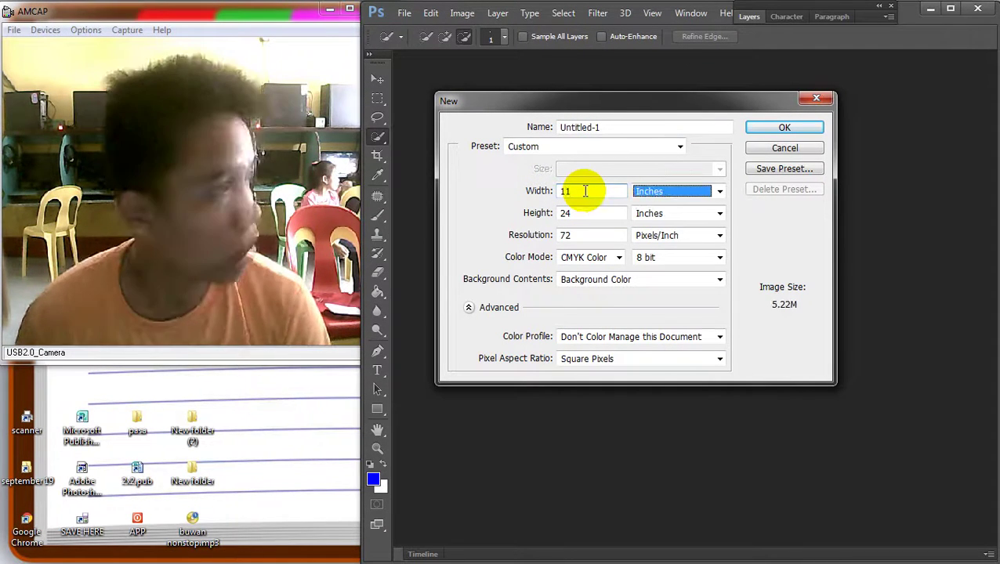
key(Tab)
text(8)
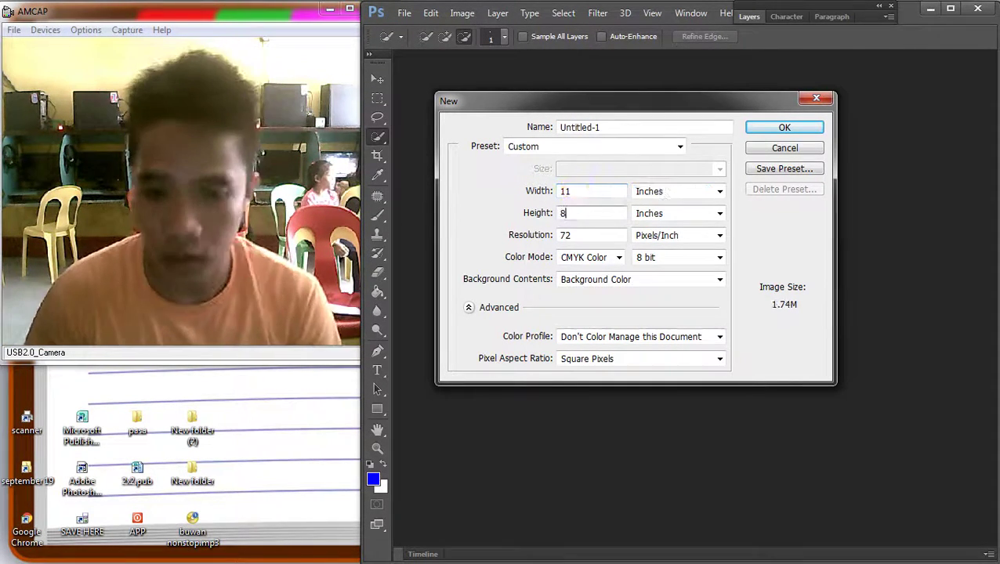
key(Tab)
key(Tab)
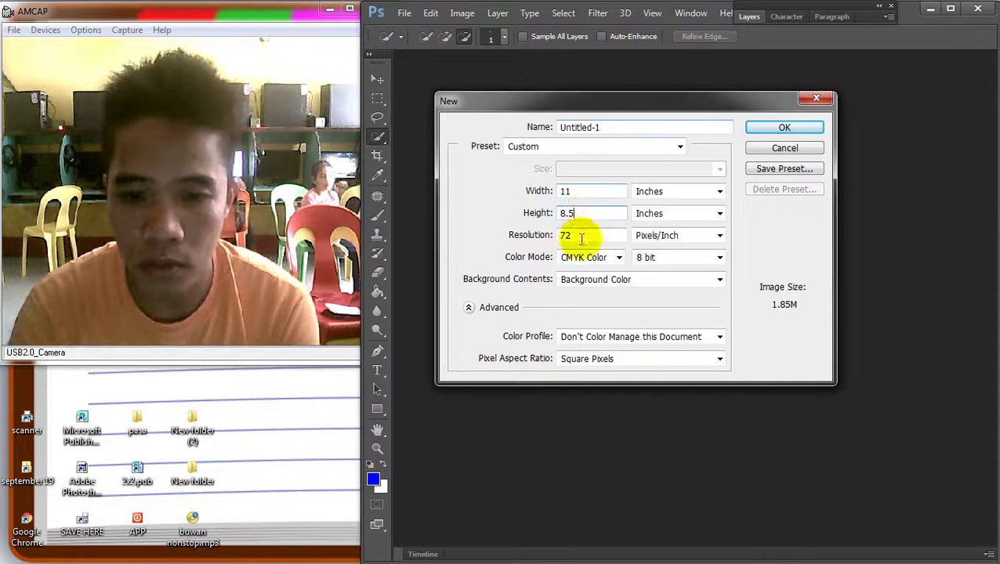
text(300)
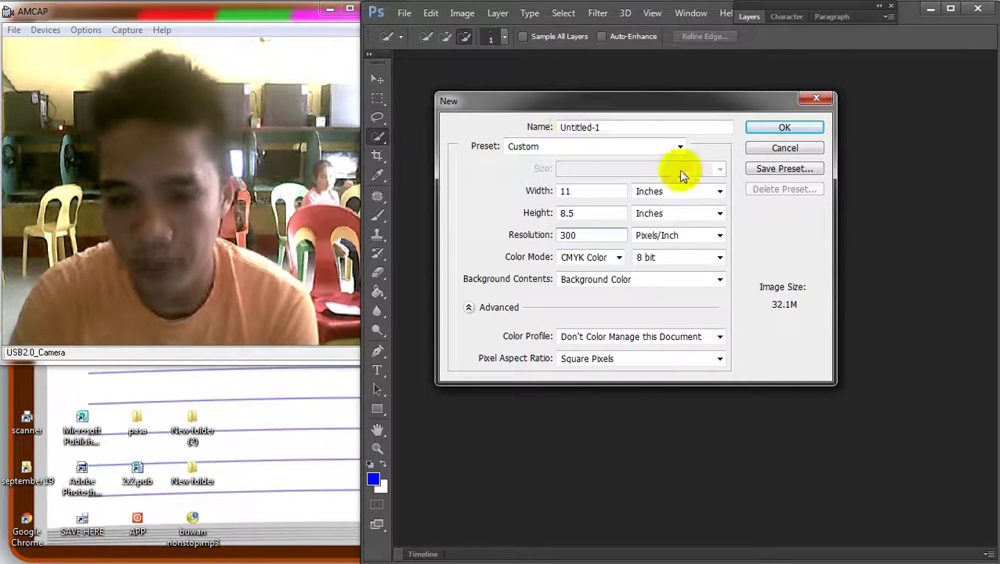
click(766, 127)
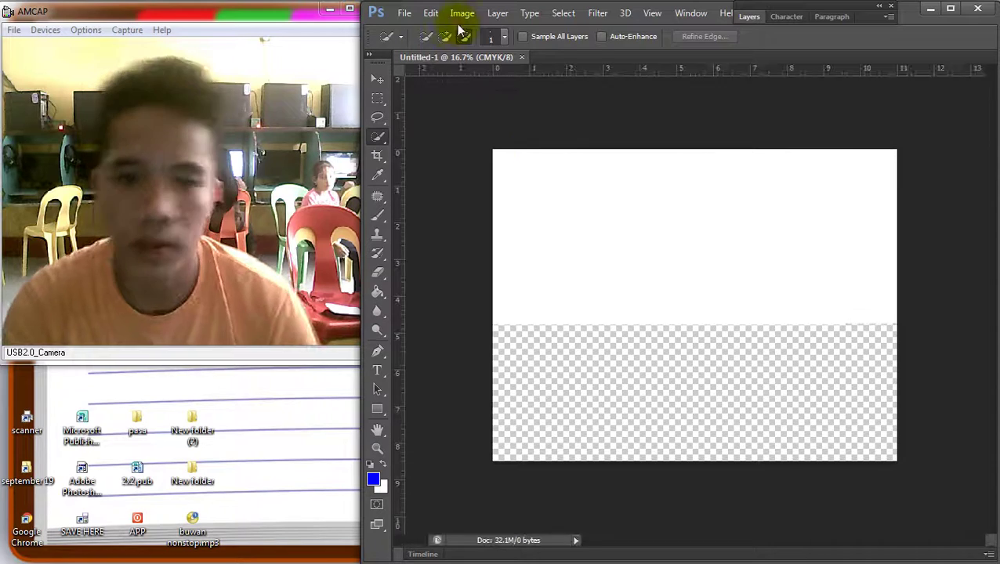
Rotate the canvas 90° clockwise twice
click(462, 13)
mouse_move(524, 148)
click(689, 161)
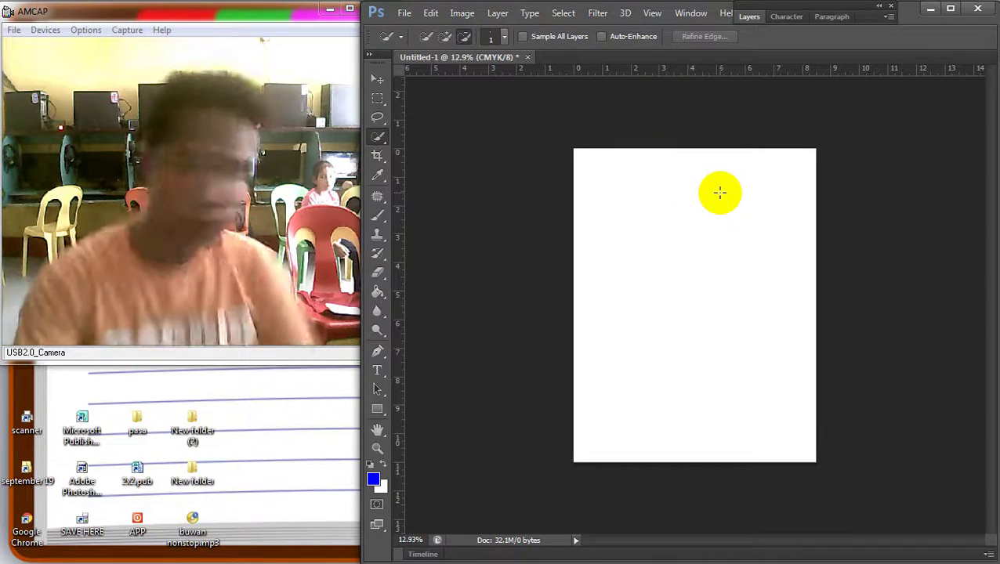
click(462, 13)
mouse_move(524, 145)
click(654, 160)
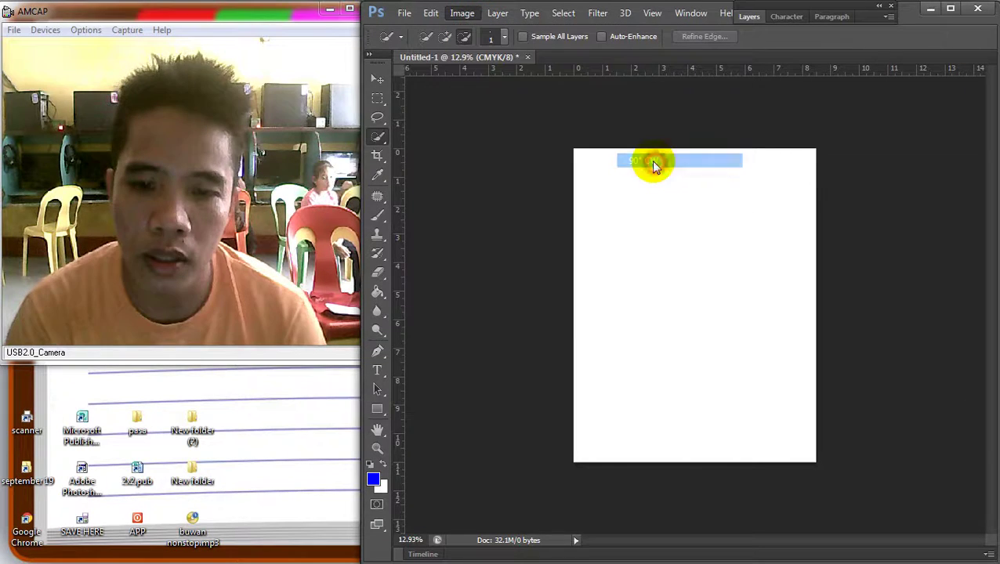
Switch from the Crop Tool to the Slice Tool
click(379, 160)
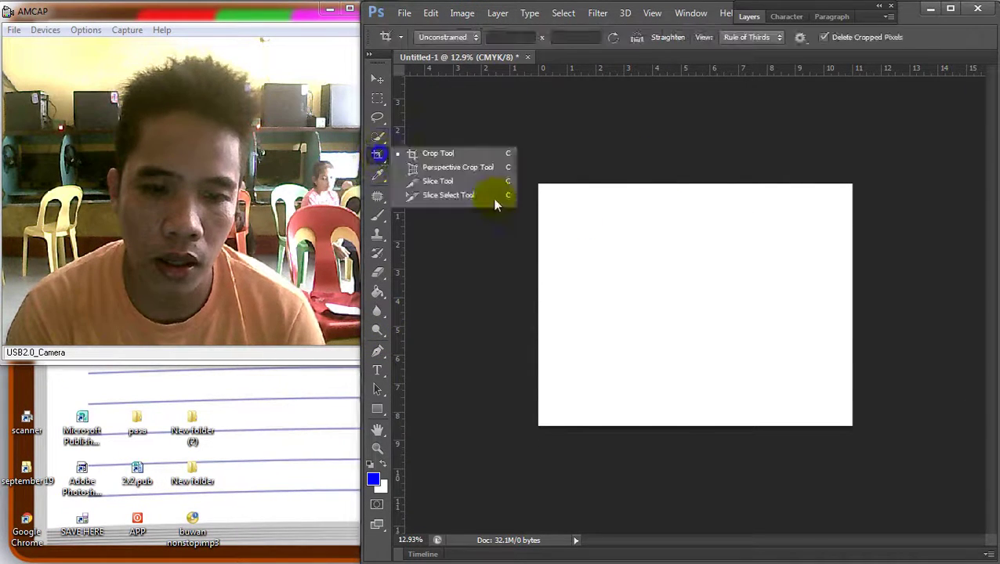
click(437, 152)
right_click(684, 267)
right_click(381, 162)
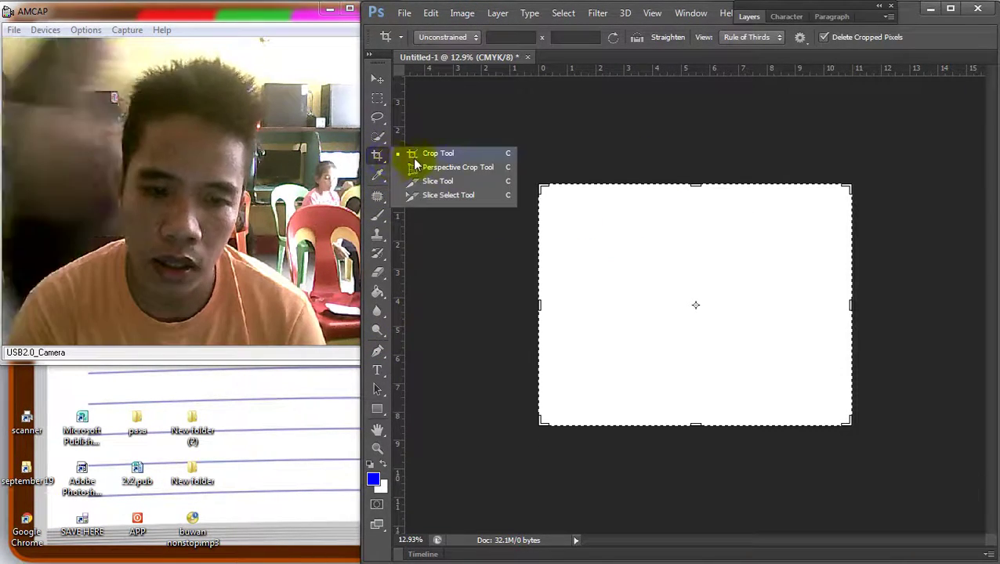
click(437, 181)
Divide the slice vertically into 2 equal side-by-side slices
right_click(650, 246)
click(685, 327)
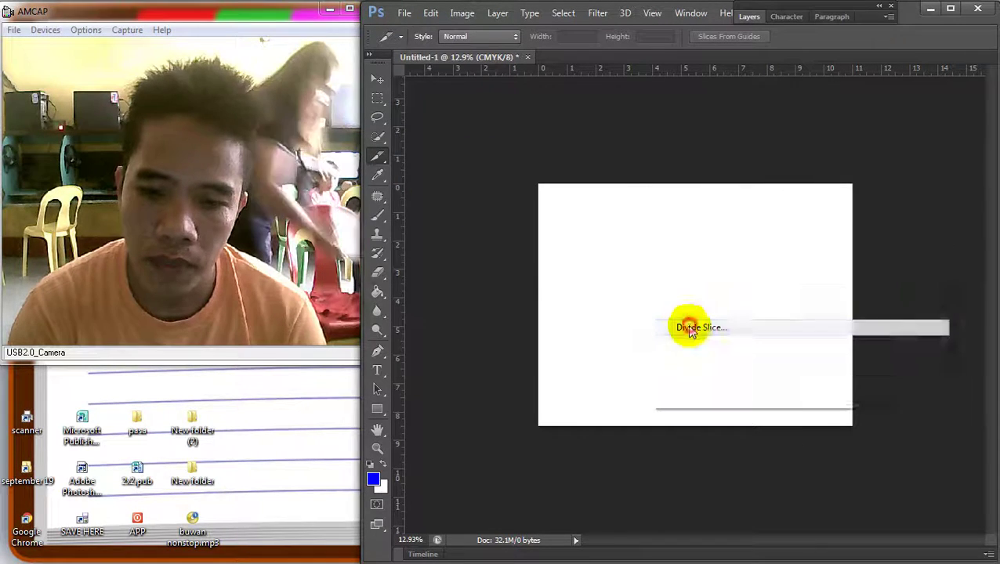
click(408, 160)
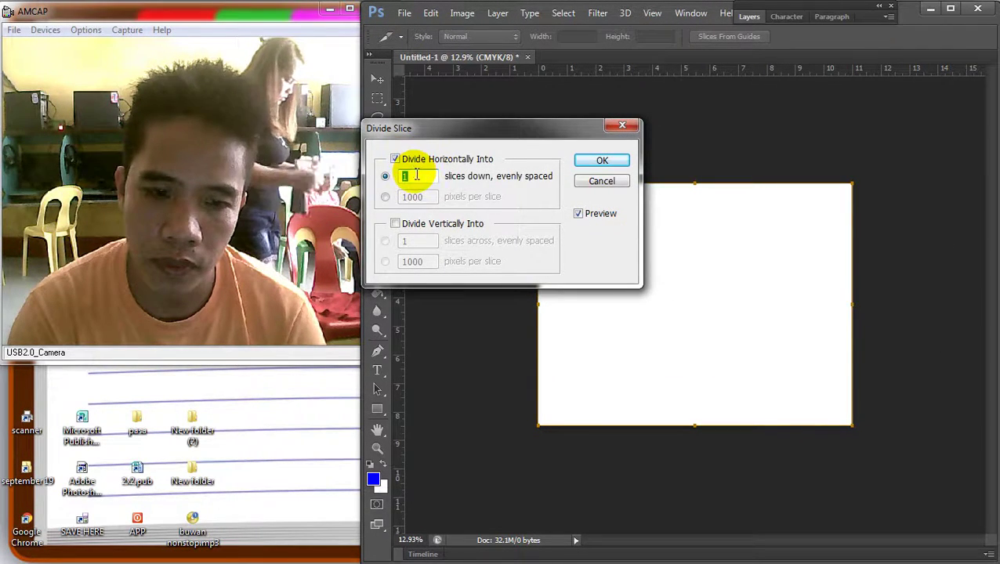
text(2)
click(407, 174)
key(BackSpace)
text(1)
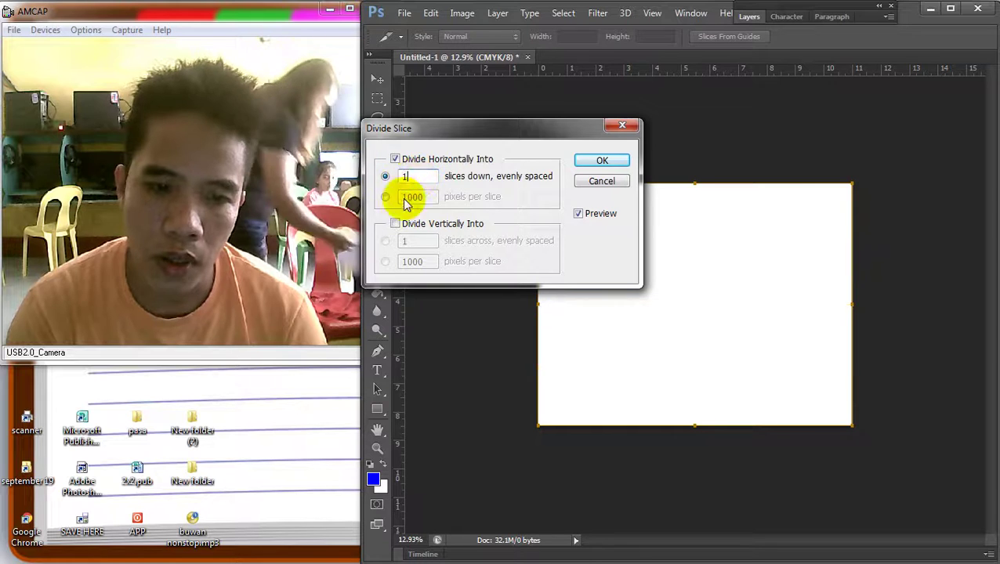
click(396, 224)
text(2)
double_click(403, 240)
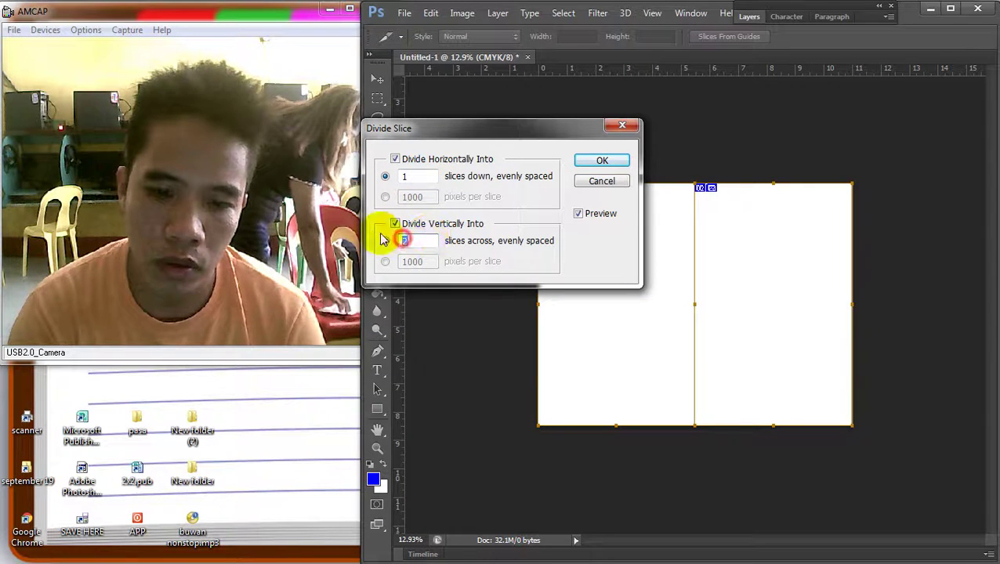
click(407, 240)
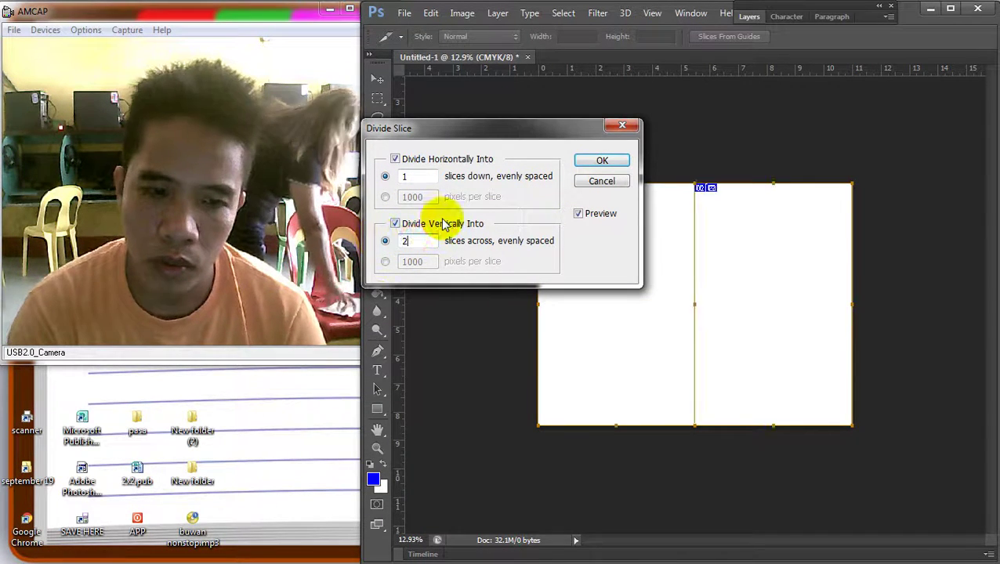
click(611, 159)
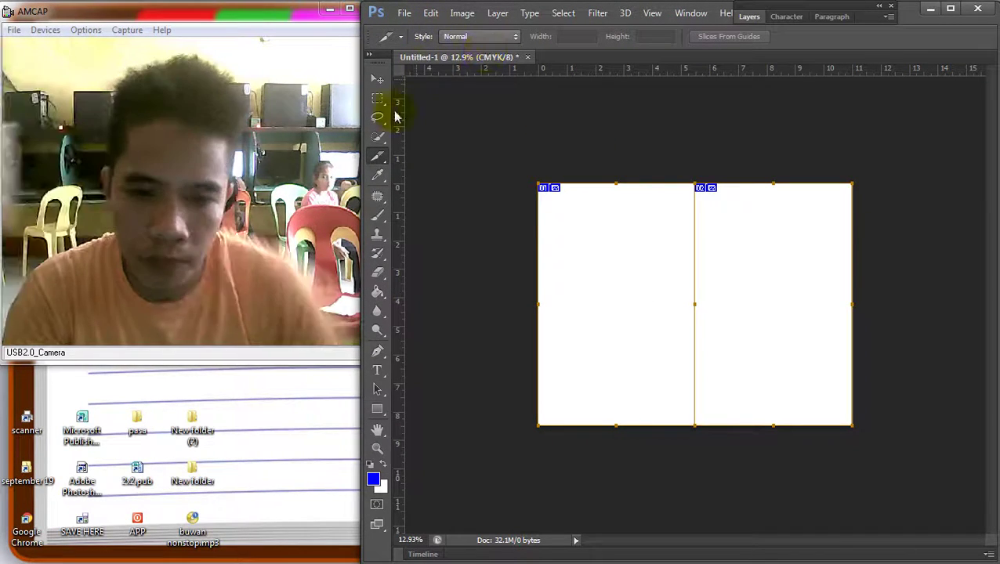
Crop the canvas by pulling its right edge in to the centre line
click(378, 157)
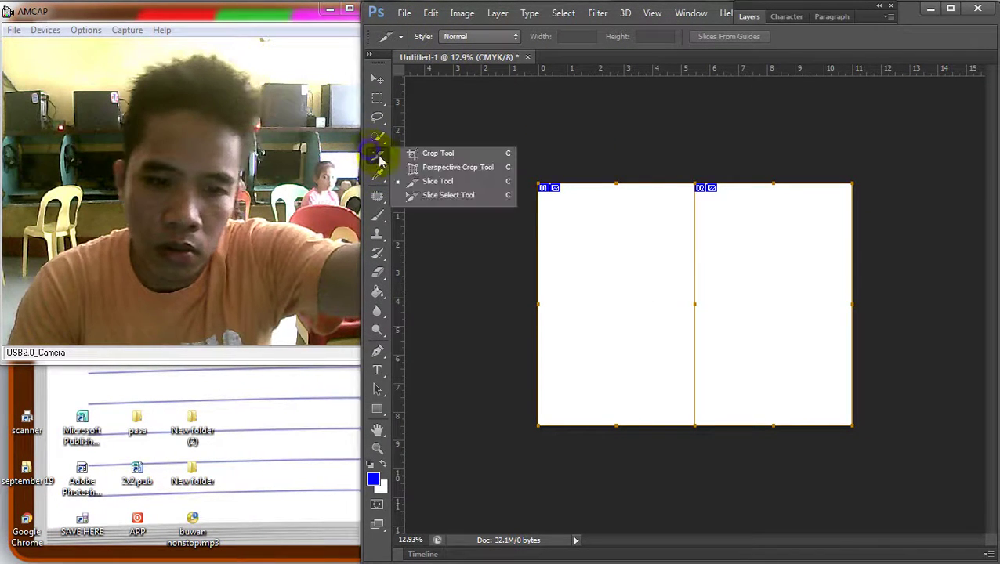
click(437, 154)
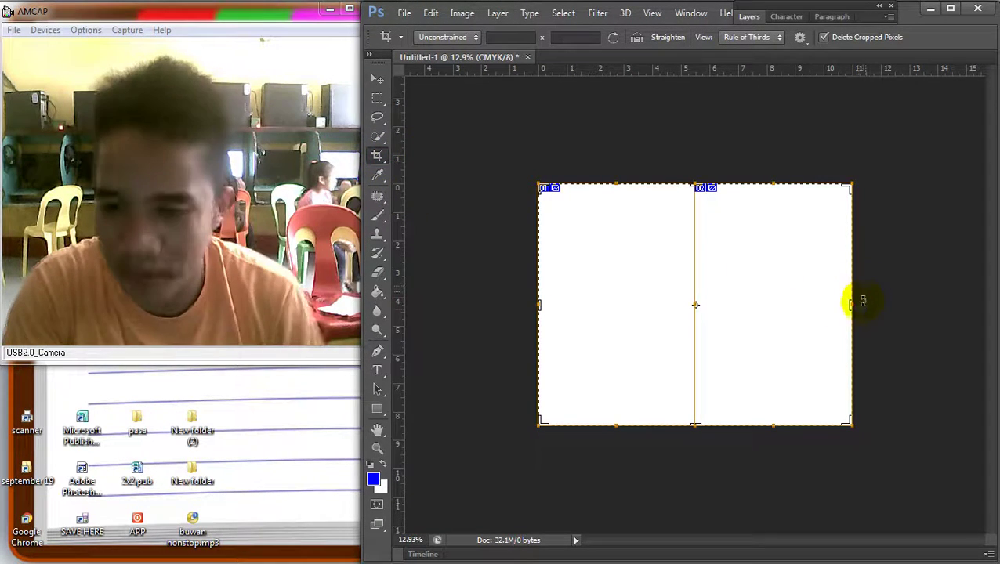
drag(853, 307, 768, 305)
key(Return)
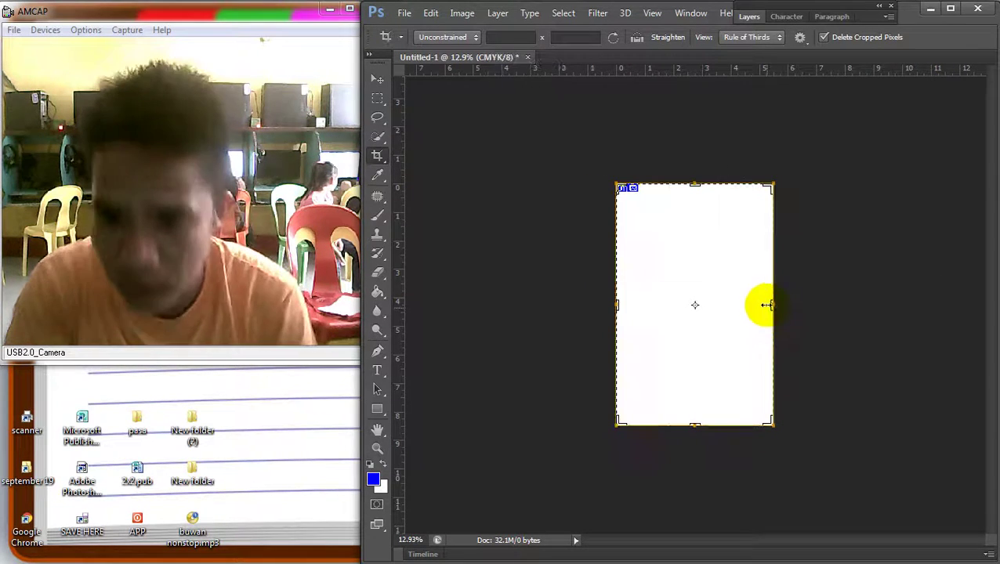
click(377, 79)
scroll(745, 199, down, 2)
scroll(707, 279, up, 4)
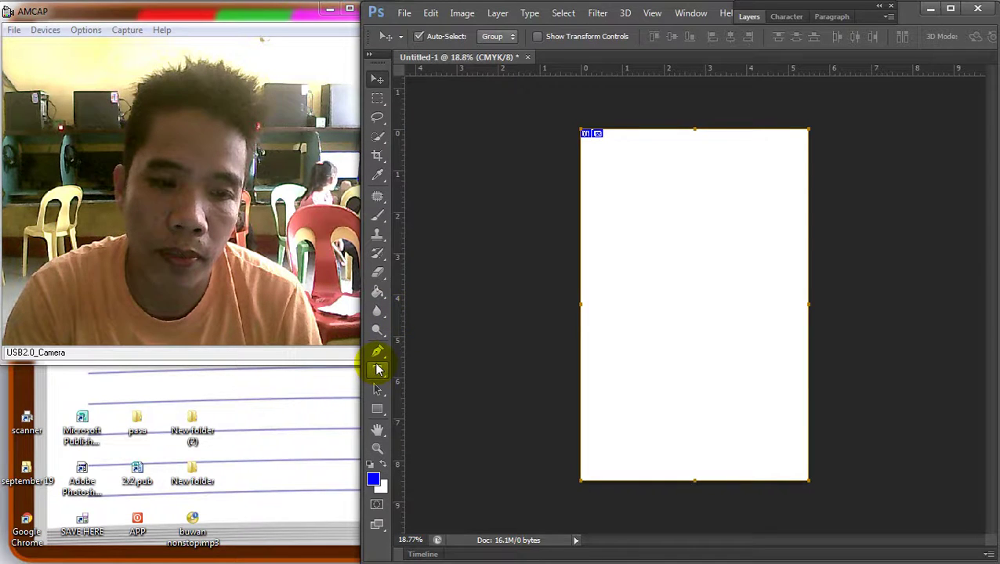
Rotate the cropped canvas 90° clockwise into landscape
click(462, 14)
mouse_move(501, 147)
click(651, 160)
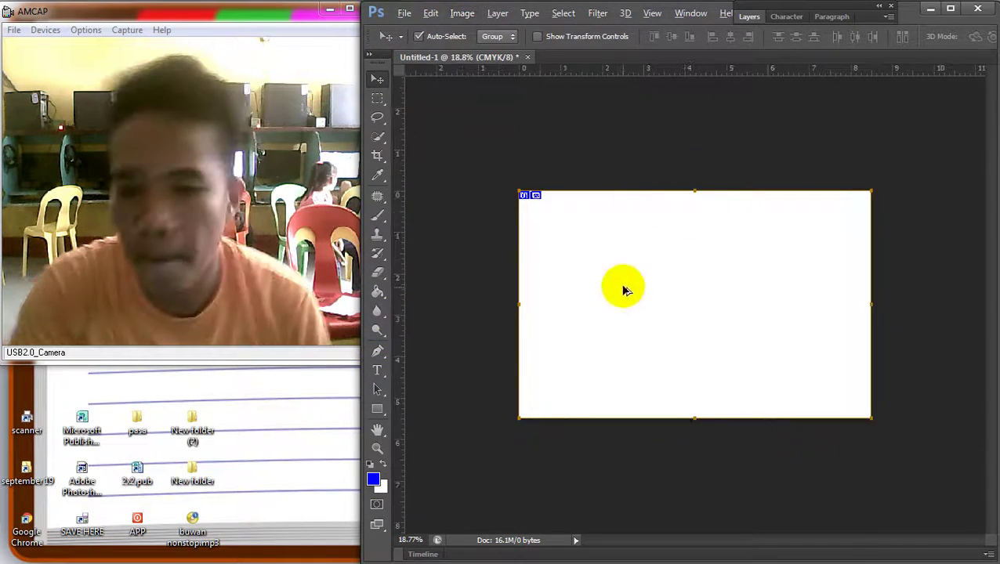
scroll(619, 278, up, 2)
scroll(413, 344, down, 1)
Type a 4 on the left of the page, enlarge it and move it top-left
click(377, 370)
click(563, 289)
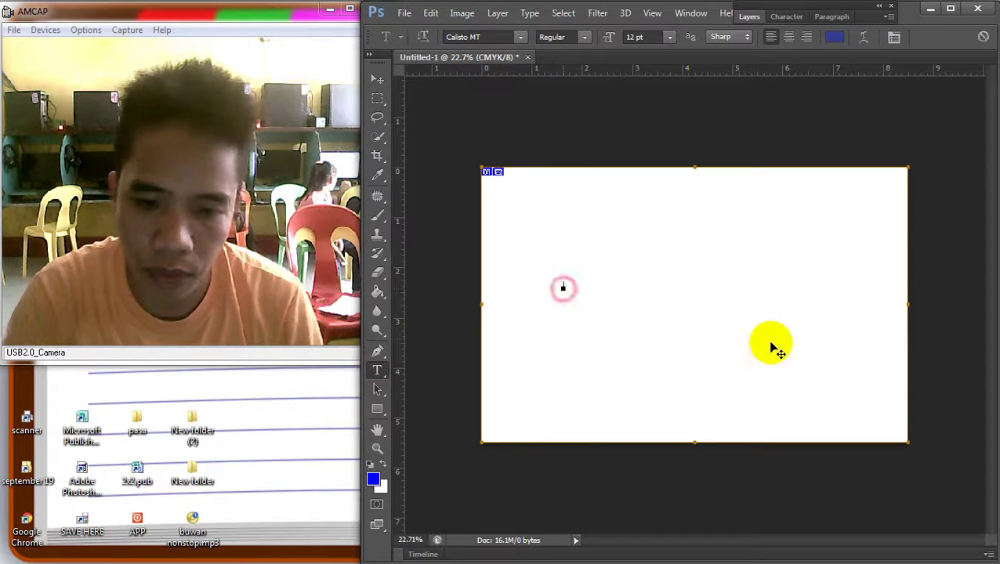
text(4)
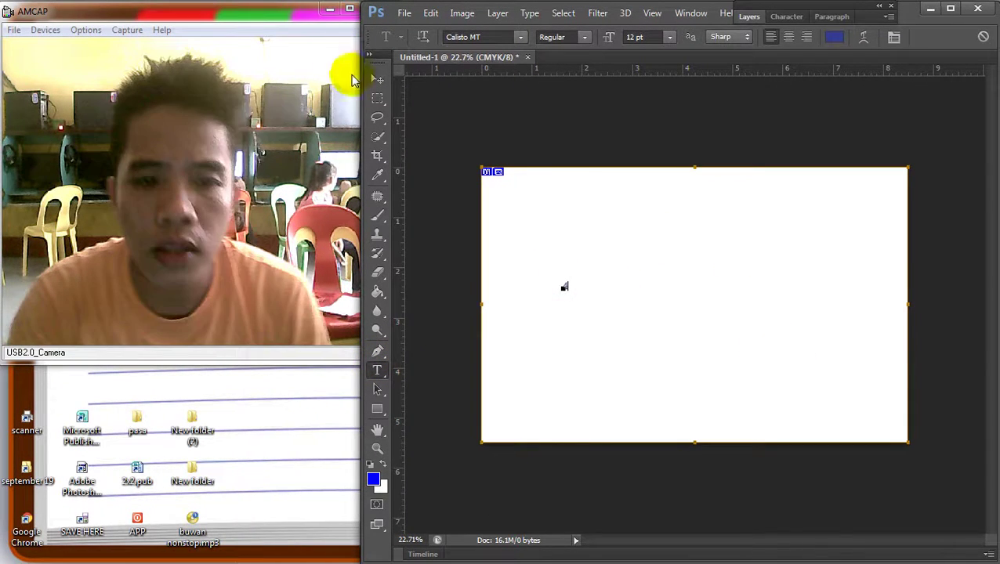
click(377, 79)
key(ctrl+t)
click(574, 295)
drag(566, 289, 743, 387)
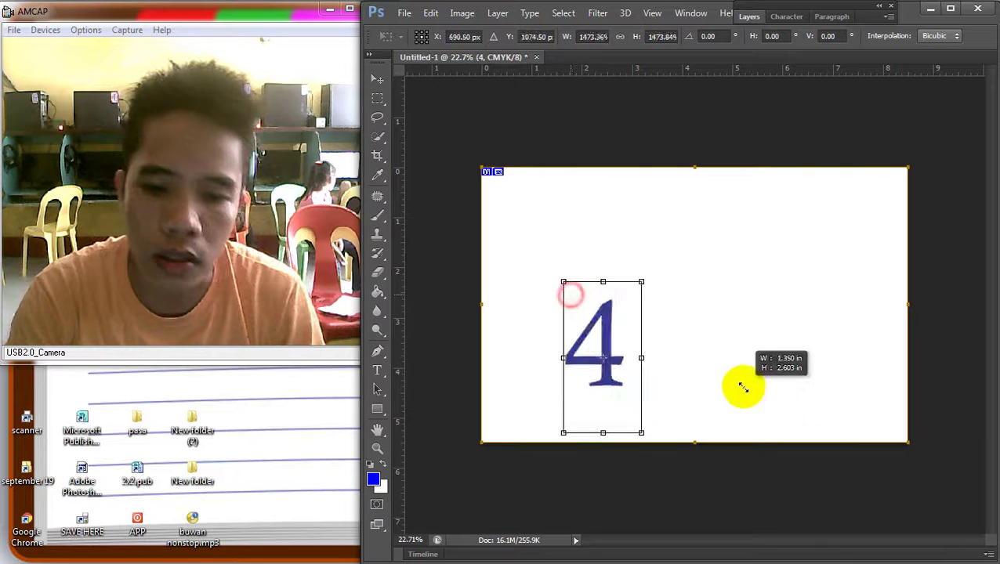
drag(613, 350, 542, 242)
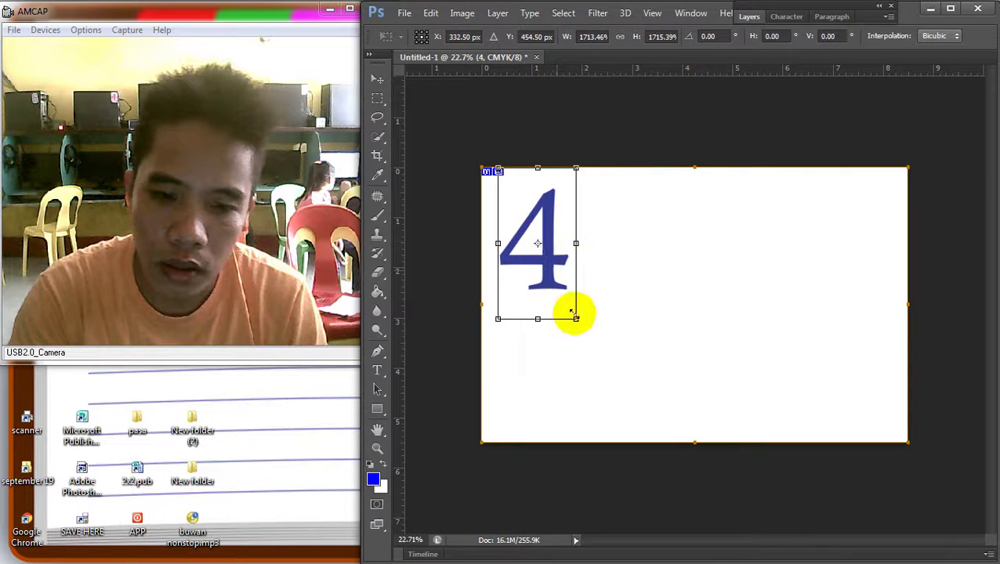
drag(574, 319, 687, 413)
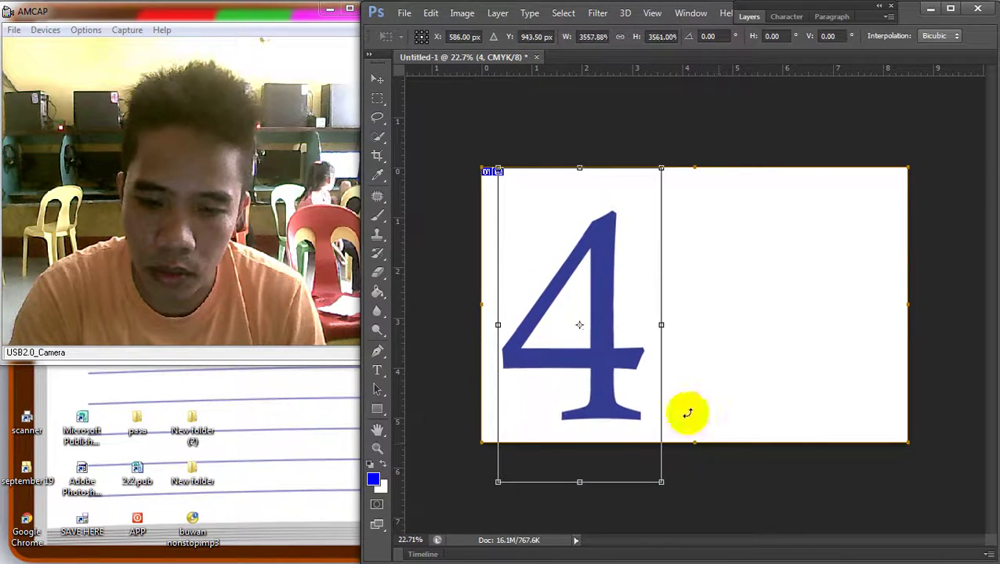
drag(573, 353, 564, 342)
key(Return)
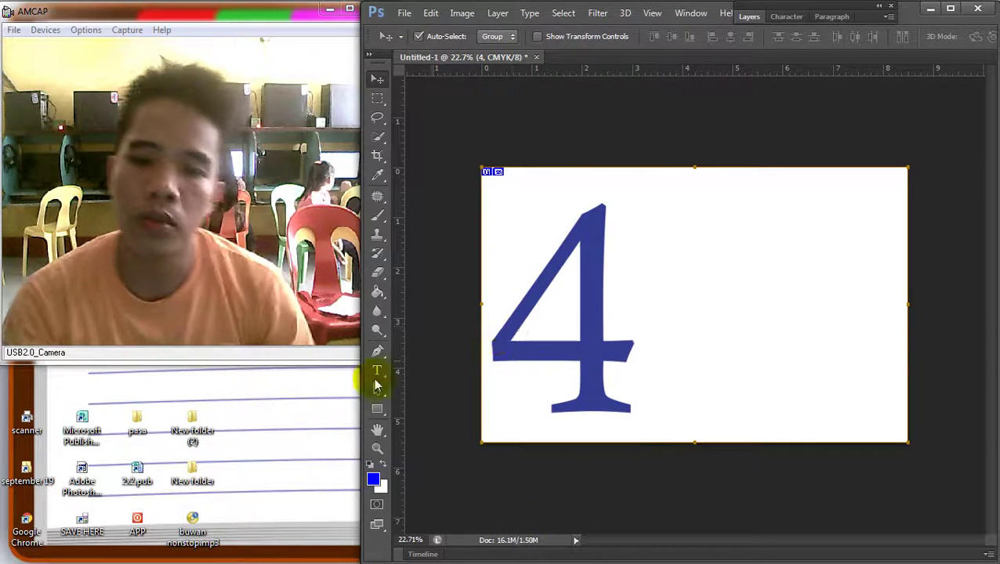
Select the 4 character and browse the font family list
click(376, 371)
click(618, 297)
double_click(618, 297)
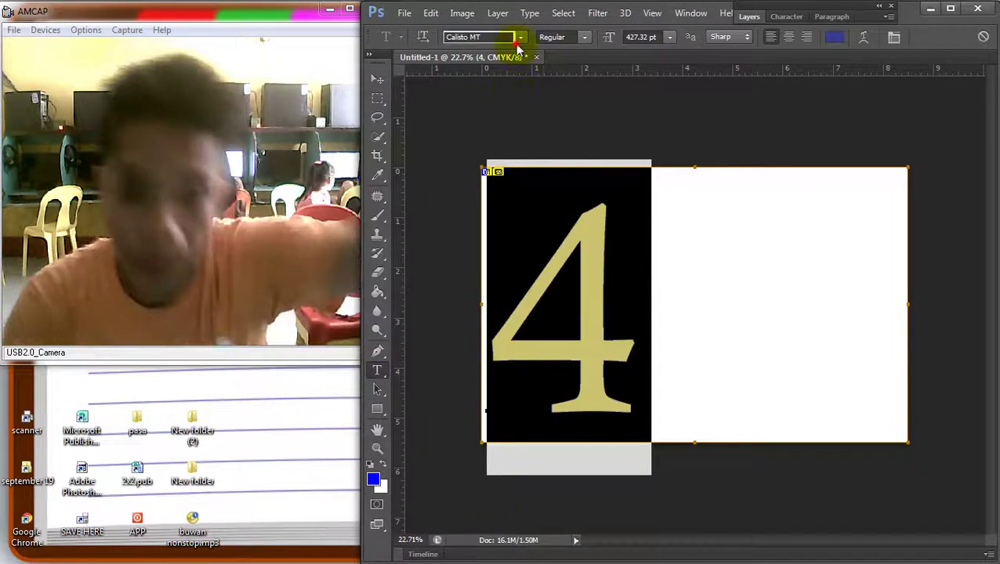
click(520, 37)
drag(681, 152, 675, 207)
Set the 4 in Emilio 20, move it left and shrink it slightly
click(586, 171)
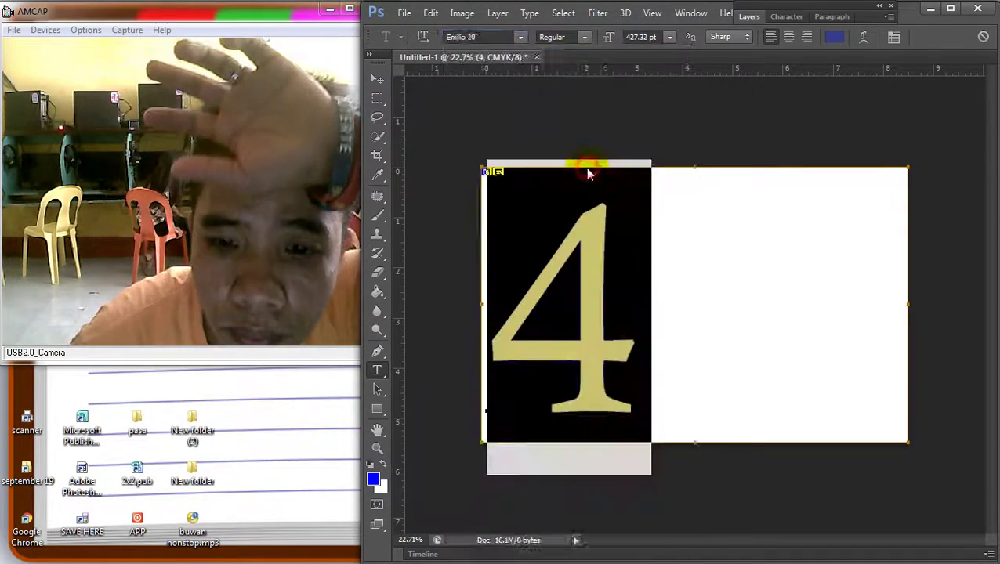
click(377, 79)
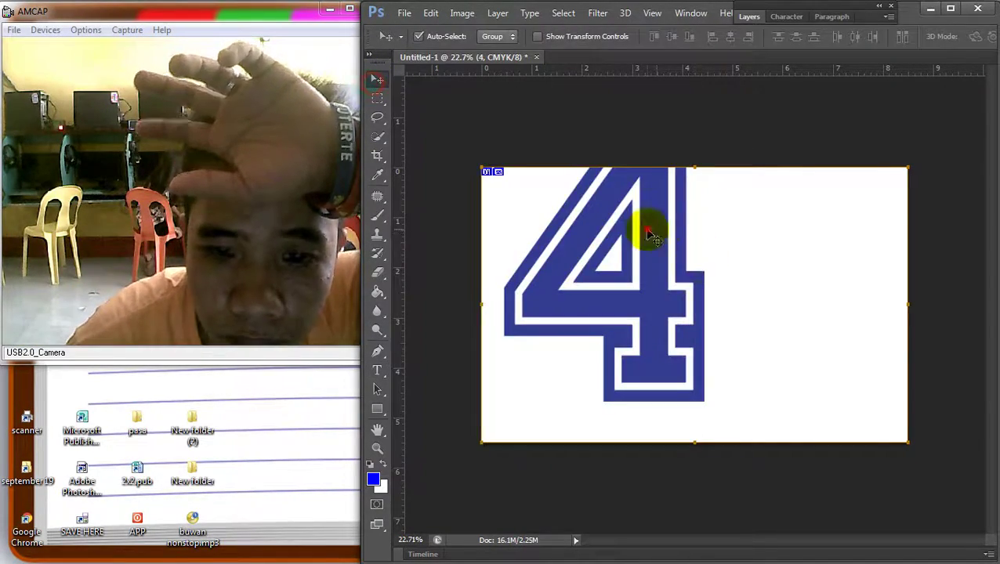
drag(652, 223, 643, 279)
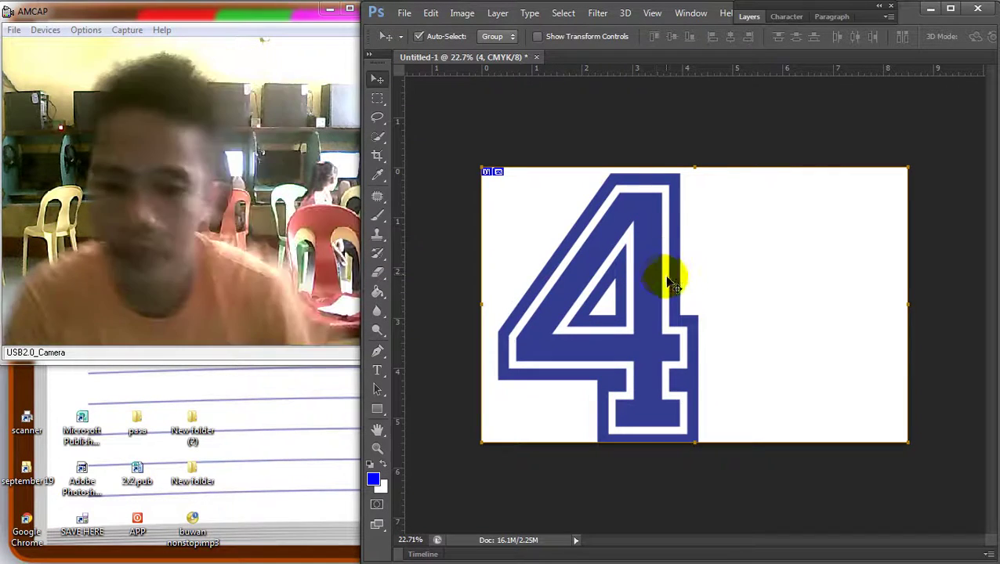
key(ctrl+t)
drag(742, 500, 713, 487)
drag(649, 319, 637, 312)
key(Return)
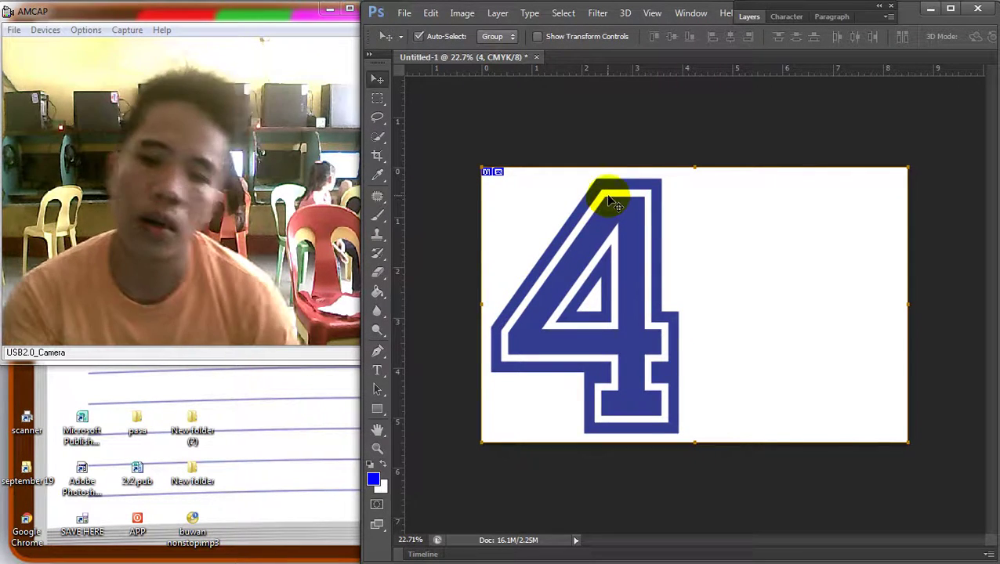
Zoom out, re-transform the 4, and show the Layers panel
key(ctrl+0)
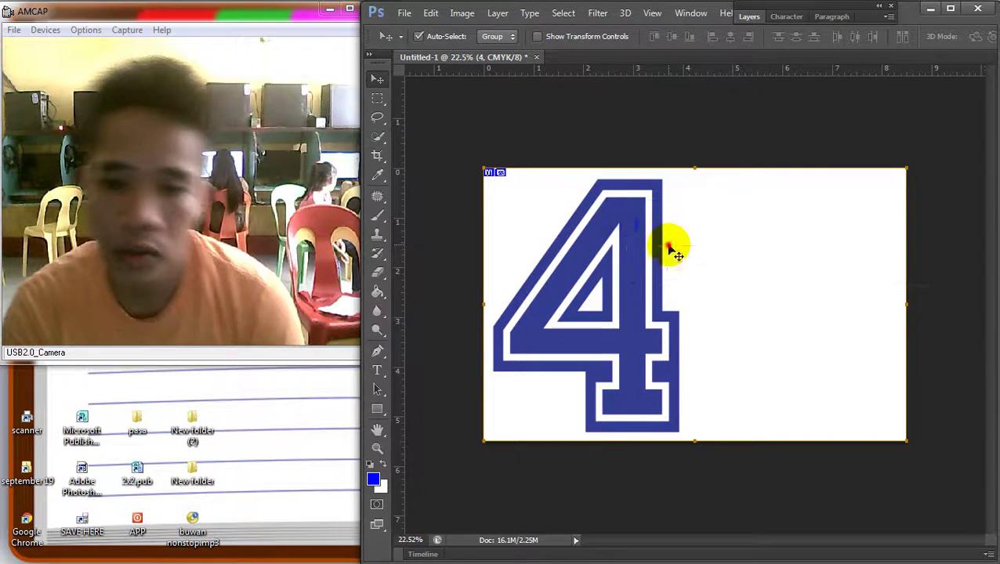
right_click(639, 240)
click(643, 245)
scroll(627, 243, up, 1)
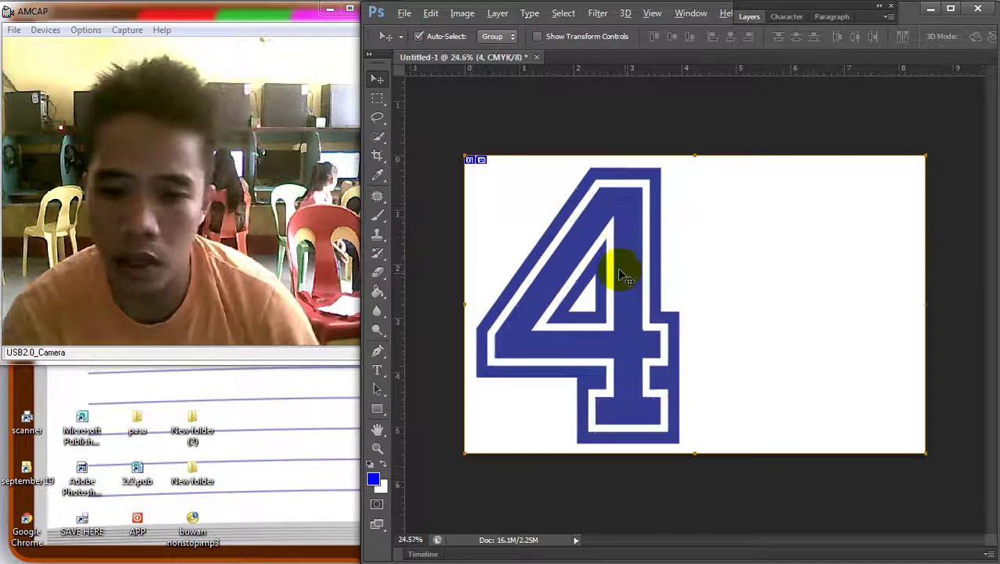
key(ctrl+t)
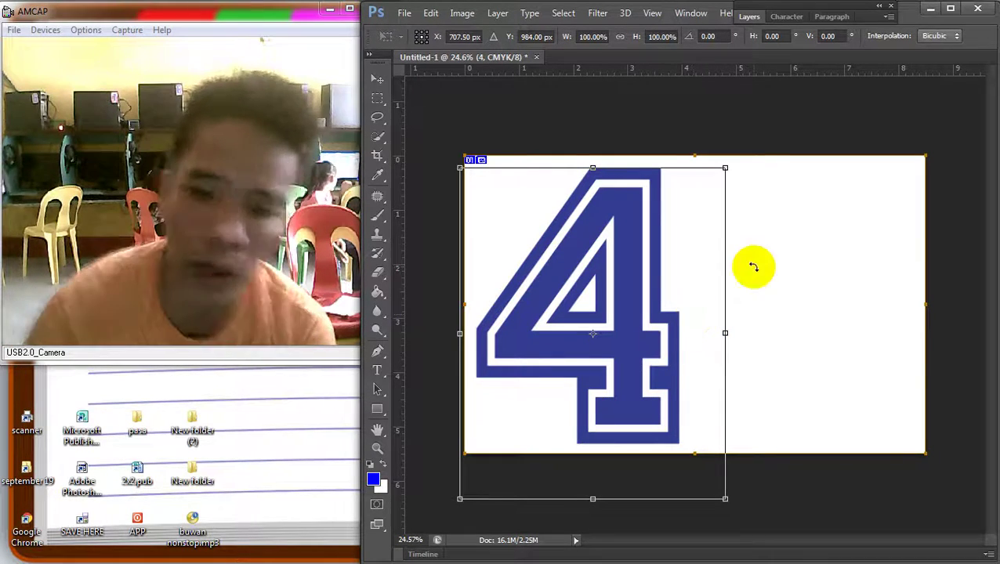
key(Return)
click(748, 18)
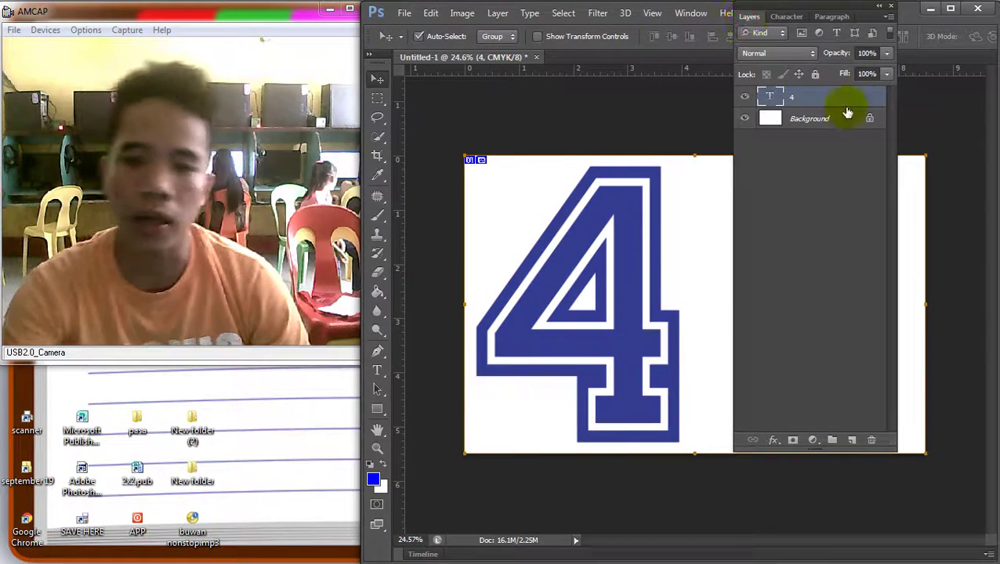
Give the 4 layer a black (000000) Color Overlay layer style
double_click(833, 97)
click(500, 459)
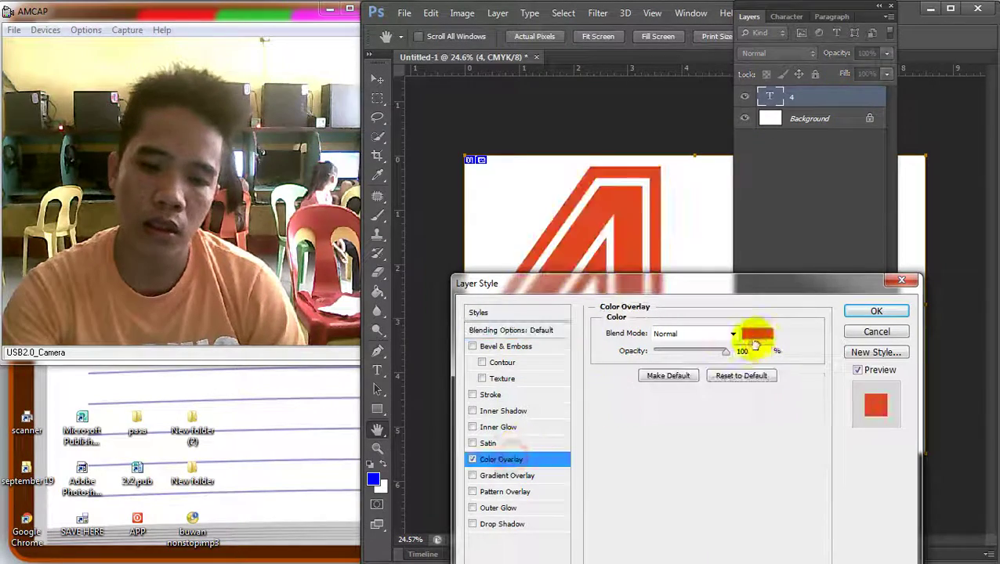
click(765, 335)
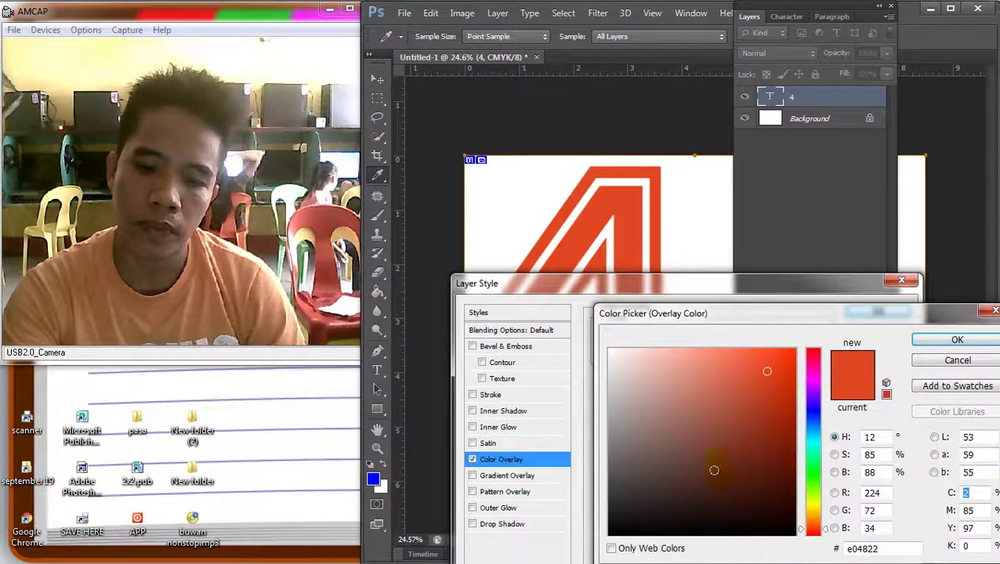
drag(709, 439, 508, 535)
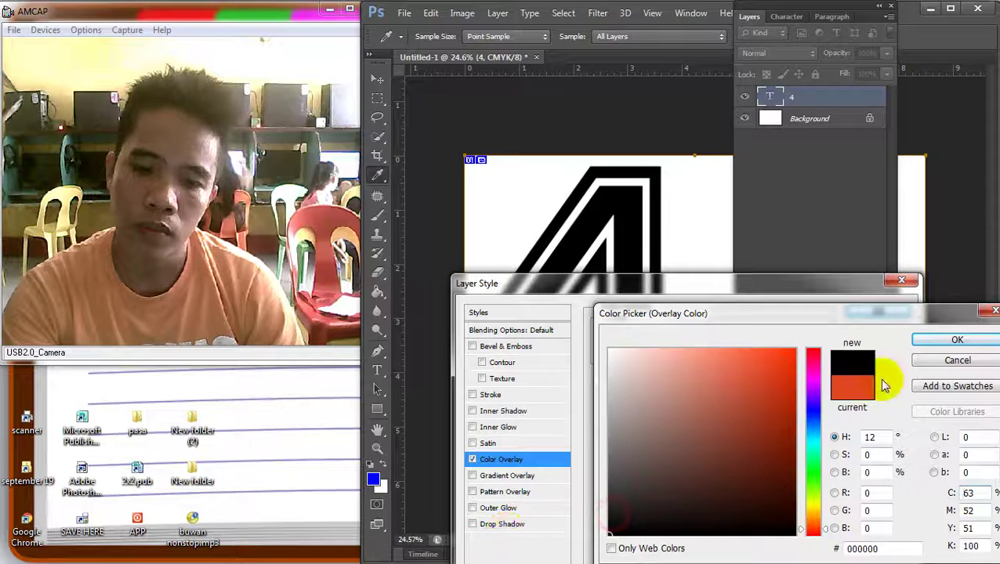
click(949, 342)
click(898, 313)
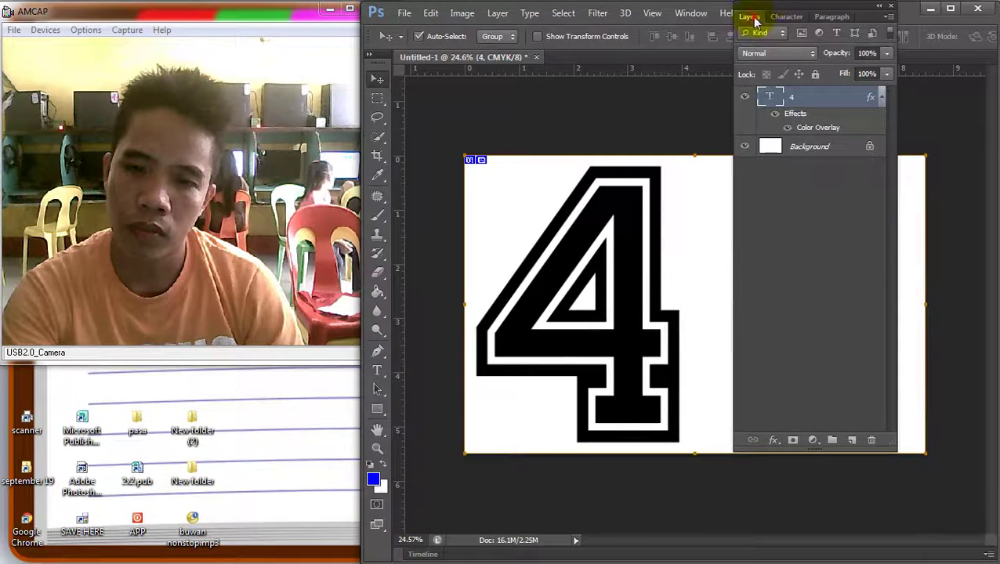
click(755, 19)
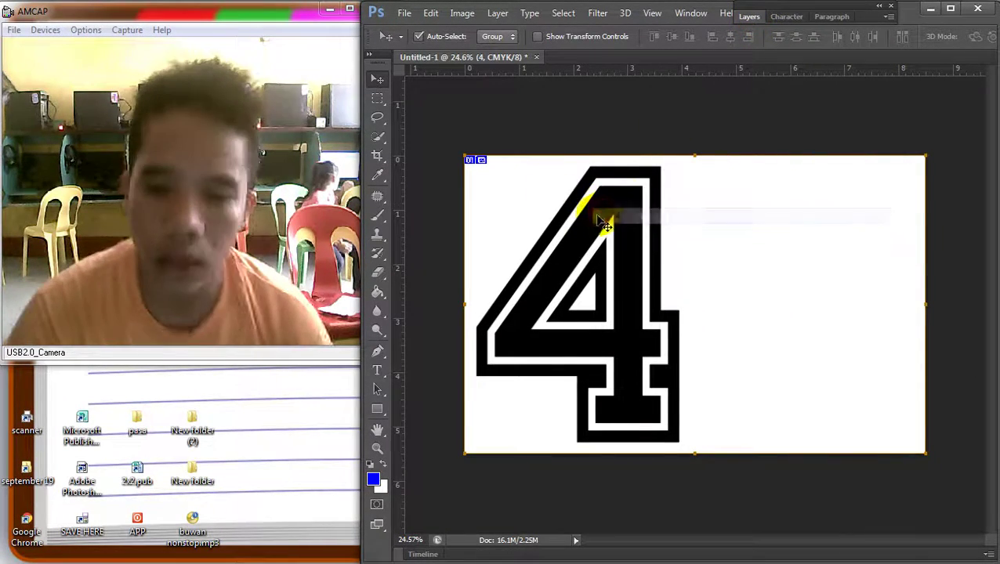
Duplicate the 4 to its right and select the copy's text
drag(597, 223, 822, 235)
right_click(654, 225)
click(667, 221)
click(377, 370)
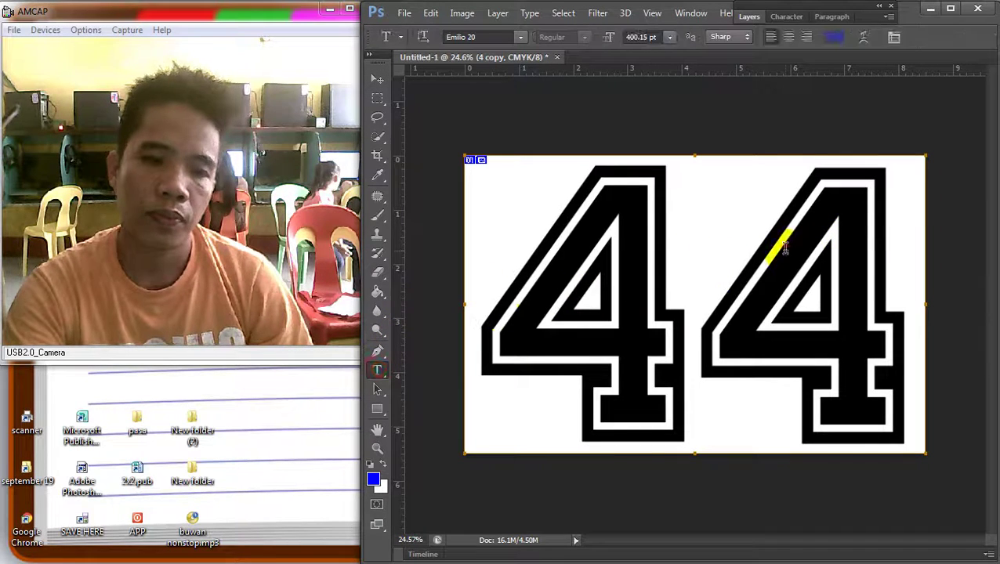
double_click(783, 253)
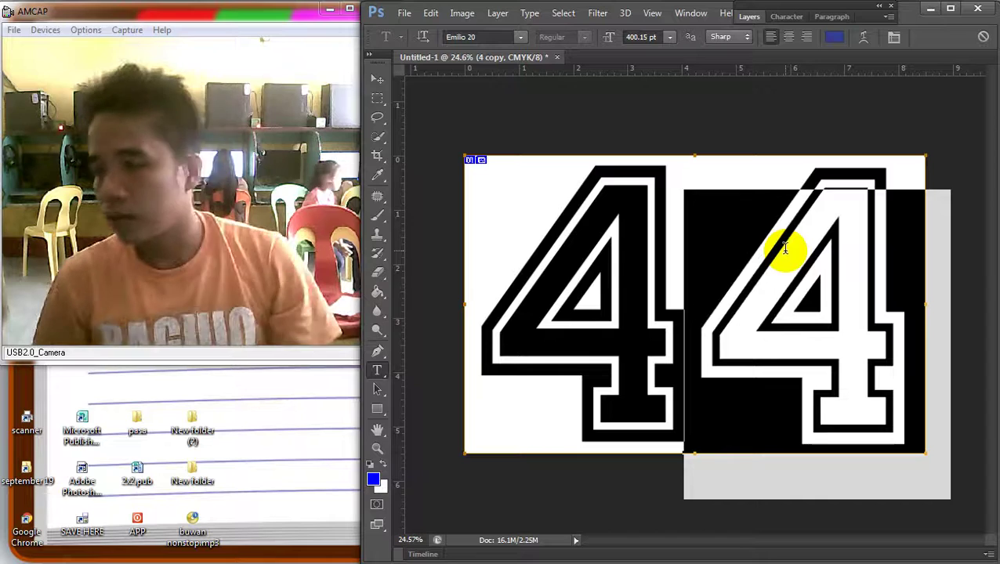
Delete the second 4 and rotate the canvas 90° counter-clockwise into portrait
key(BackSpace)
click(376, 80)
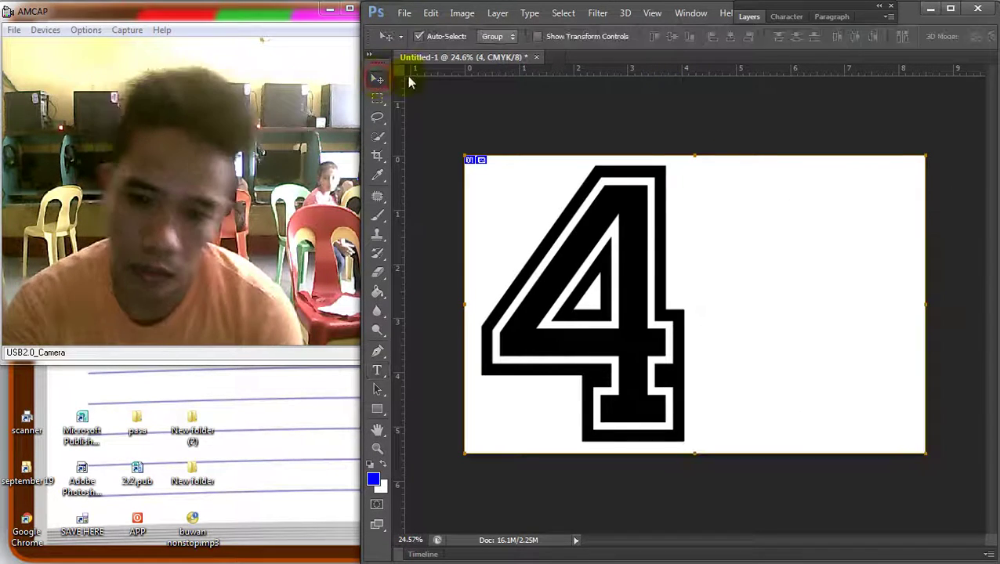
click(461, 14)
mouse_move(509, 147)
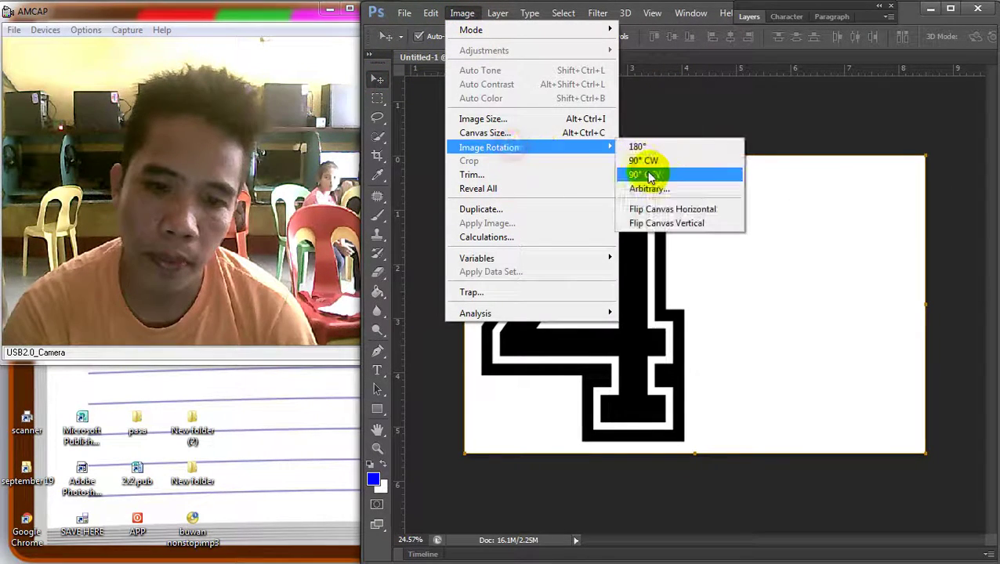
click(656, 174)
key(ctrl+0)
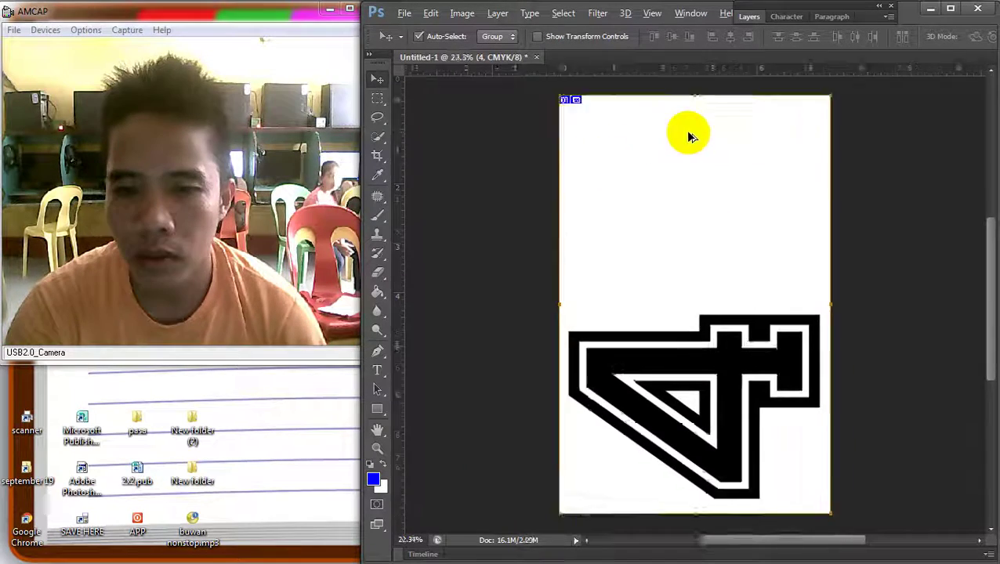
Copy the 4, rotate it upright, and shrink it into the top-left corner
drag(714, 297, 714, 228)
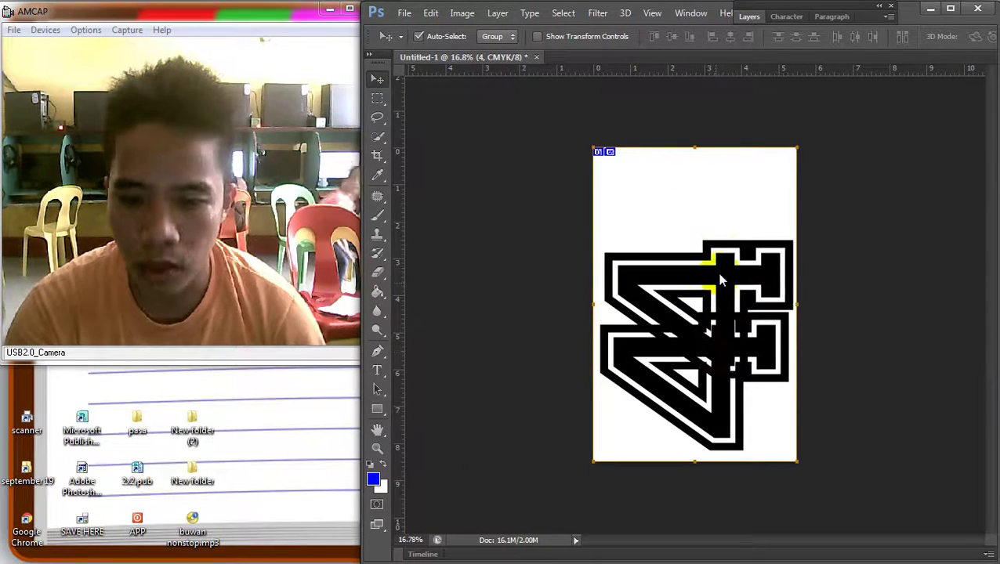
key(ctrl+t)
drag(830, 208, 793, 345)
key(ctrl+z)
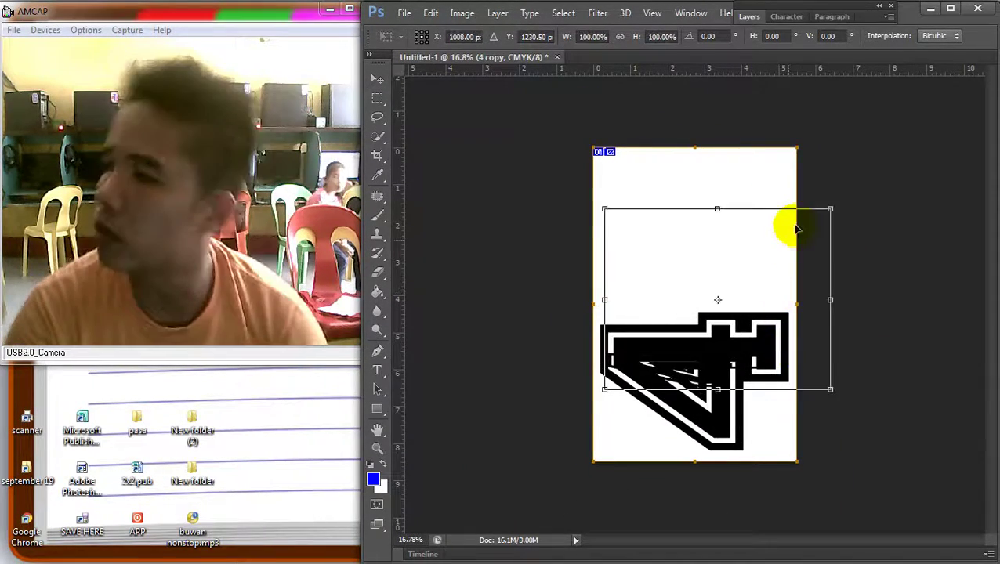
drag(867, 177, 738, 323)
drag(696, 274, 662, 245)
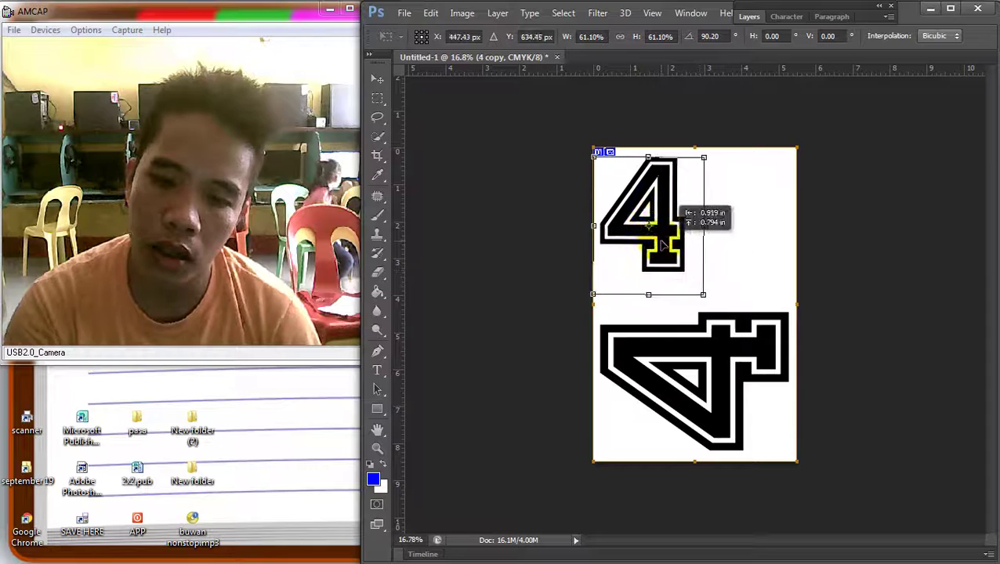
key(Return)
scroll(662, 245, up, 2)
scroll(662, 314, up, 2)
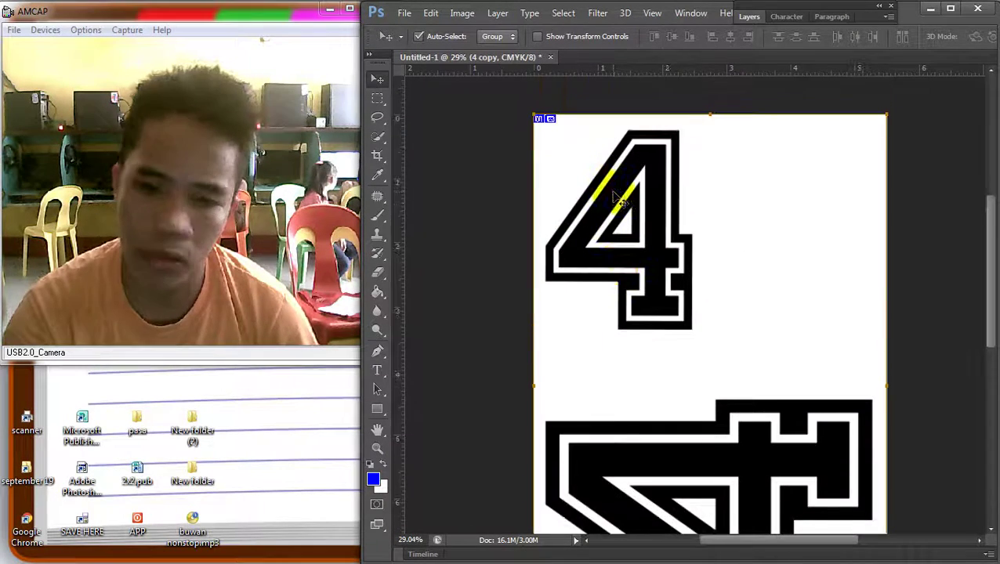
key(ctrl+t)
drag(722, 409, 662, 361)
key(Return)
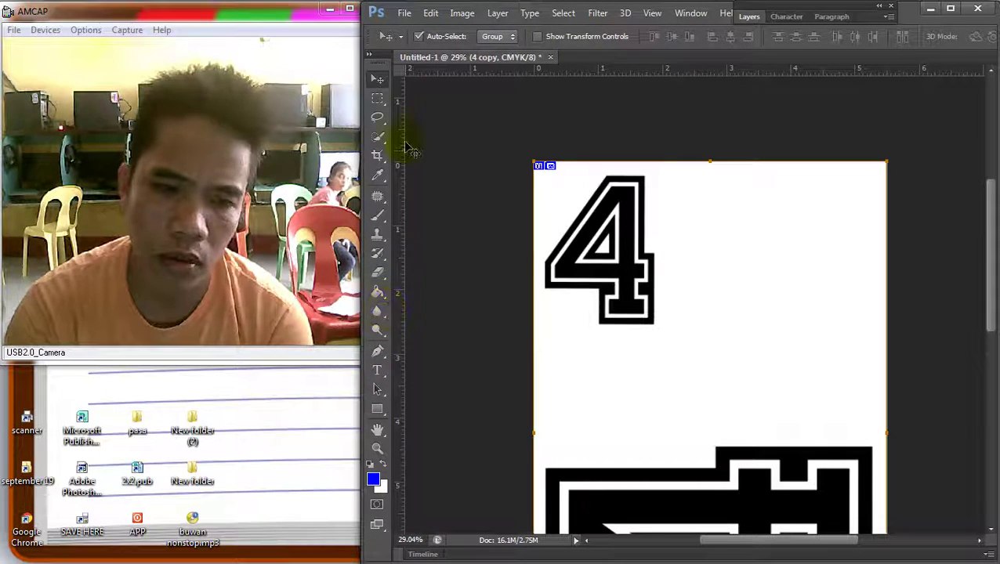
Replace the upright 4 with the text 'NAS'
click(376, 368)
click(624, 225)
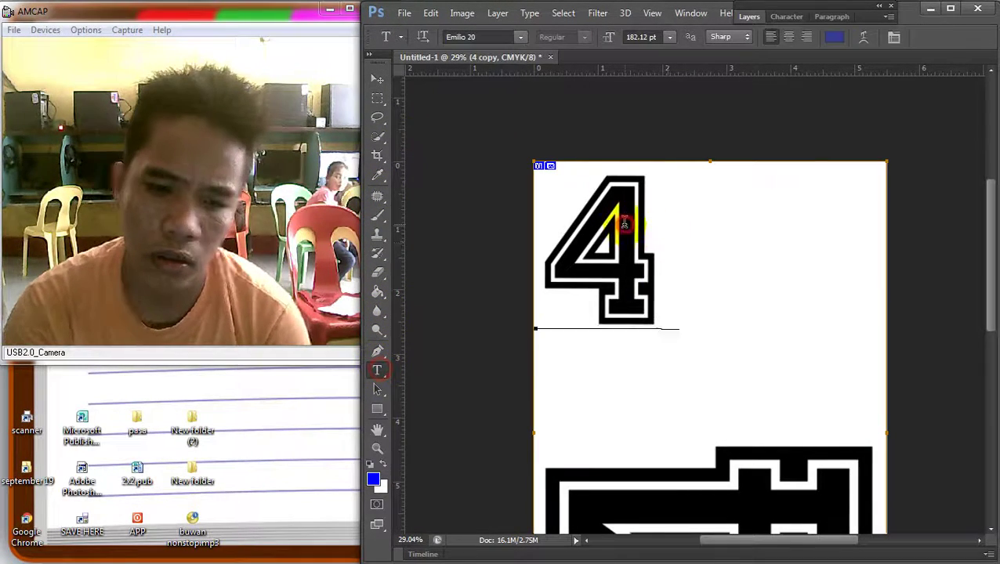
double_click(625, 227)
key(BackSpace)
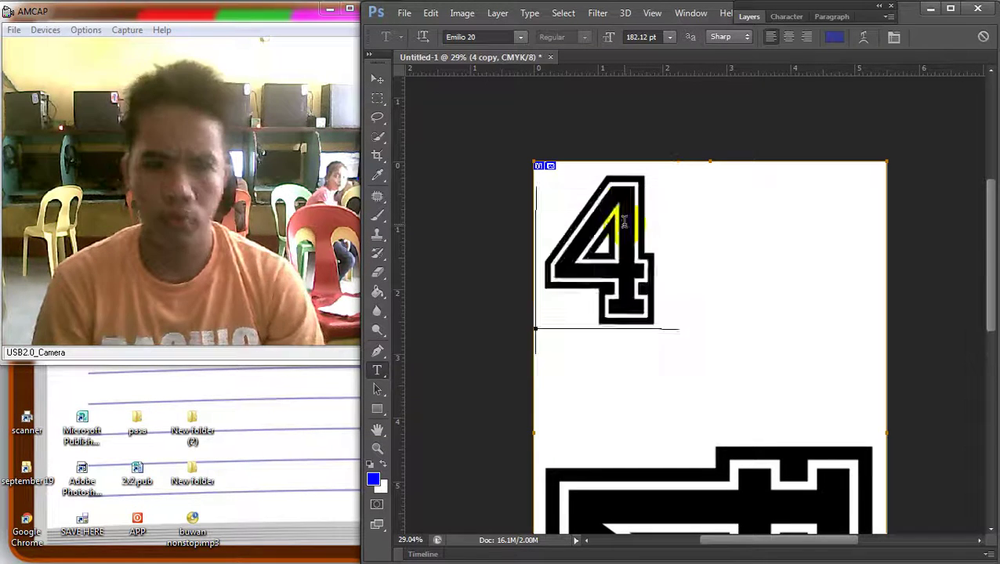
text(NAS)
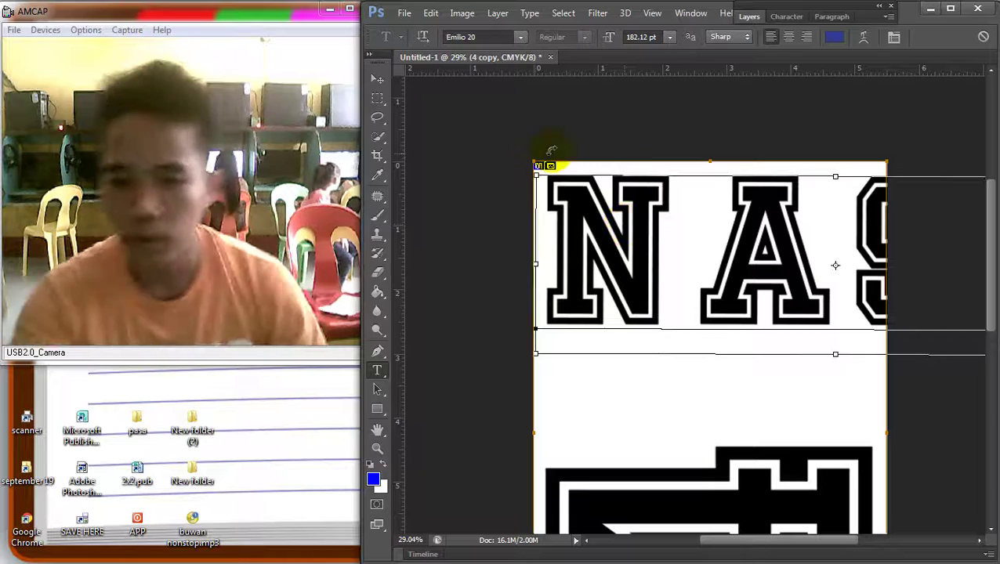
Tighten the tracking of 'NAS' to -160, then to -180
key(ctrl+a)
click(786, 16)
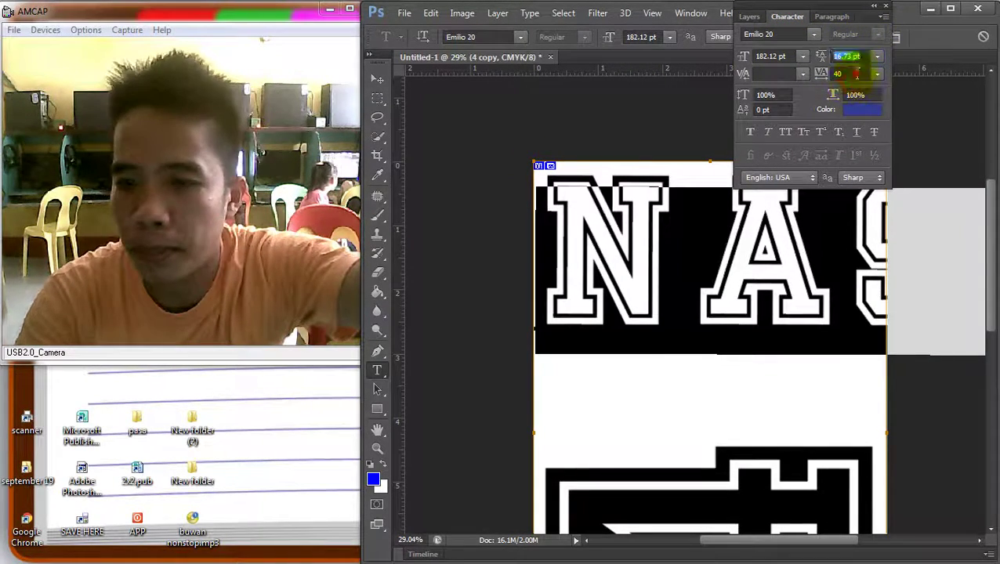
text(-160)
key(Return)
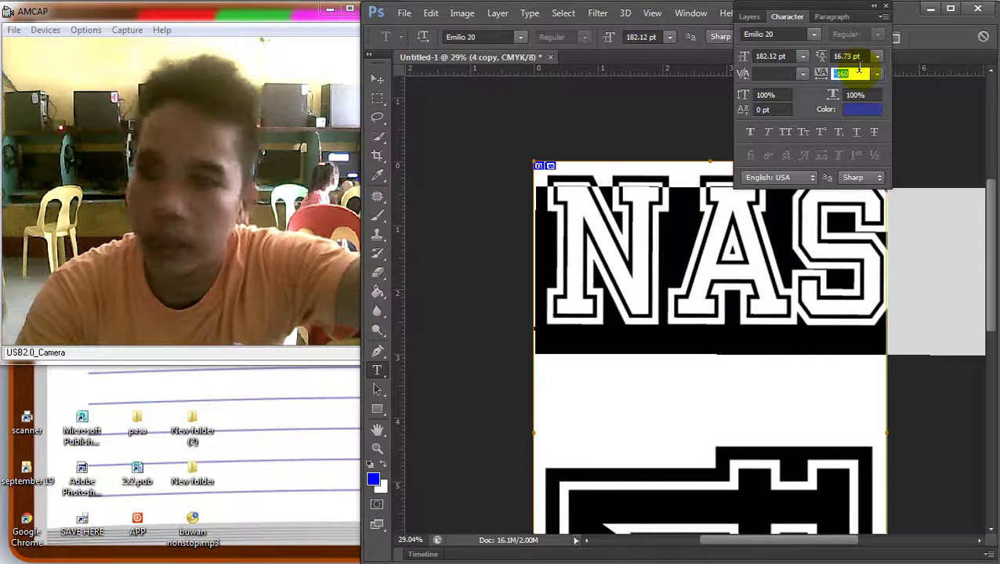
text(-180)
key(Return)
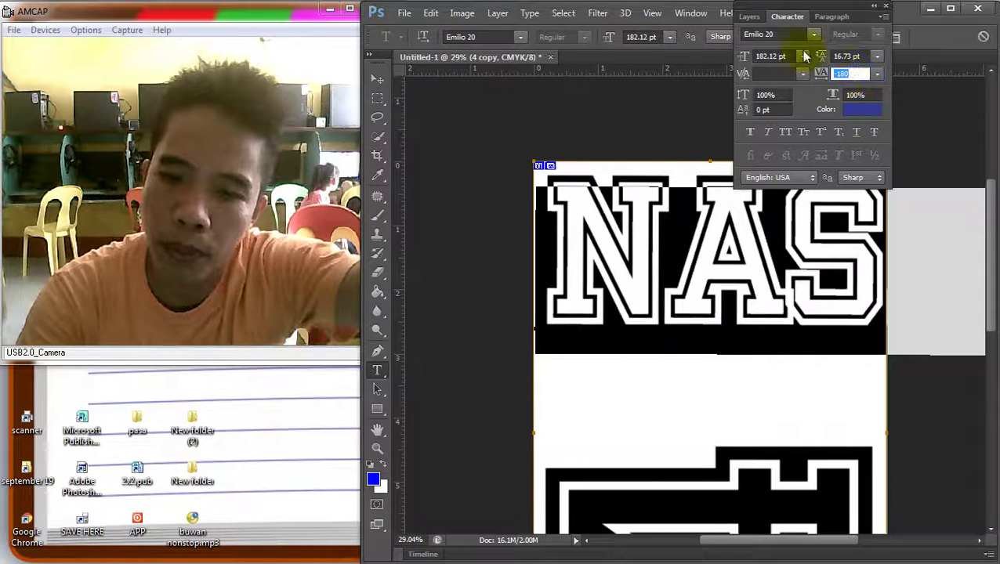
click(783, 17)
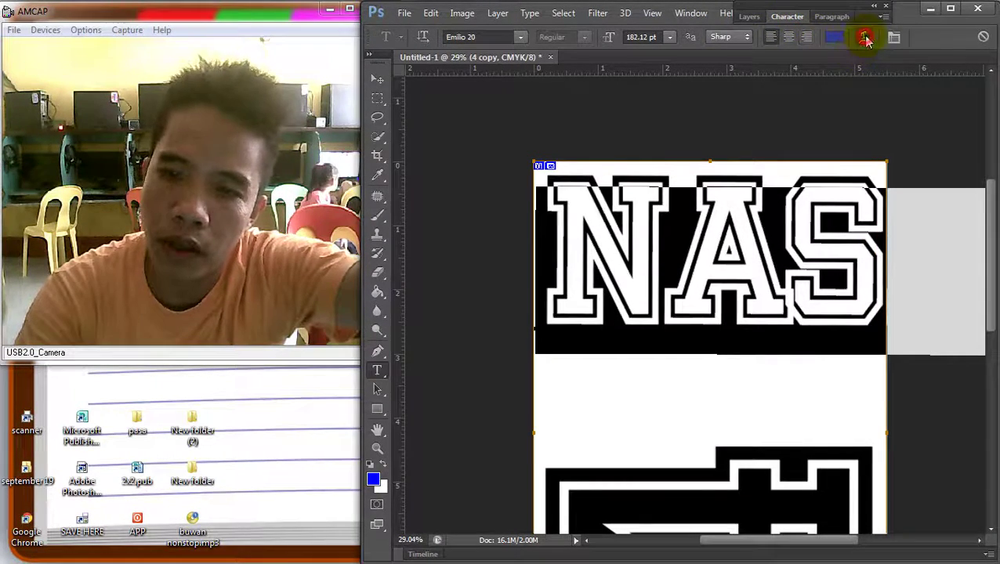
click(865, 38)
Warp the text with an Arc style at a reduced +28% bend
click(520, 150)
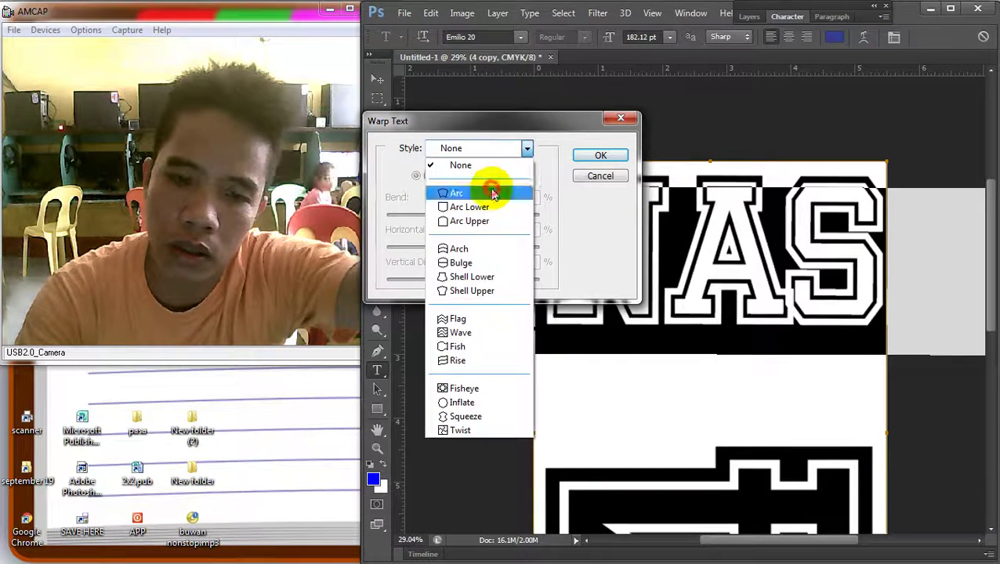
click(491, 193)
drag(500, 214, 484, 217)
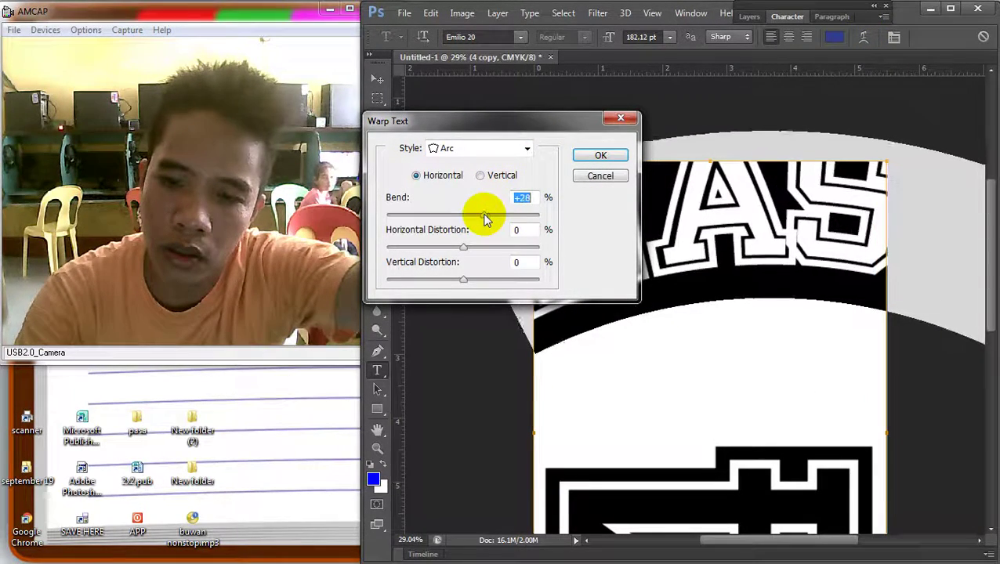
click(597, 156)
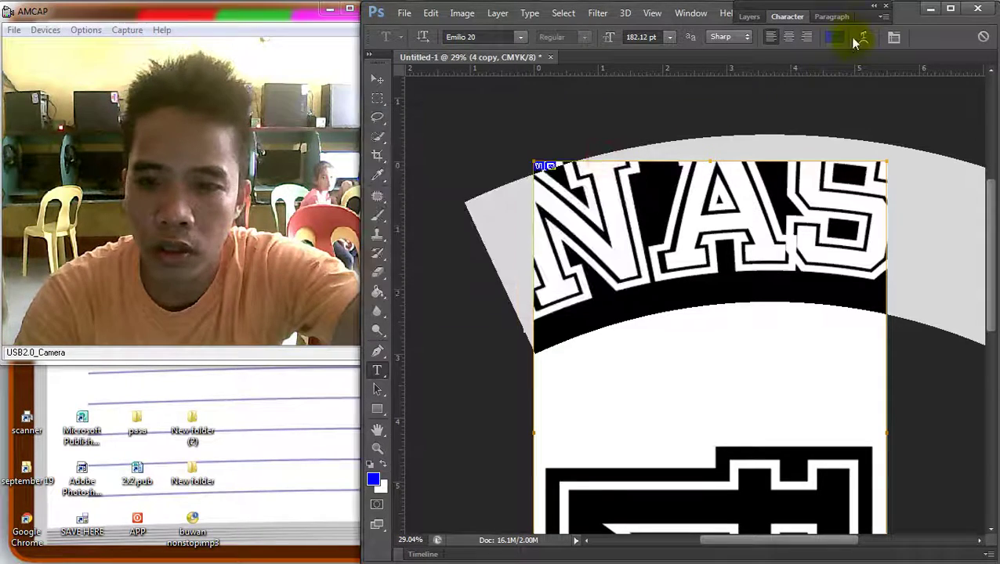
Loosen the curved lettering's tracking to -140, then to -100
click(798, 17)
text(-140)
key(Return)
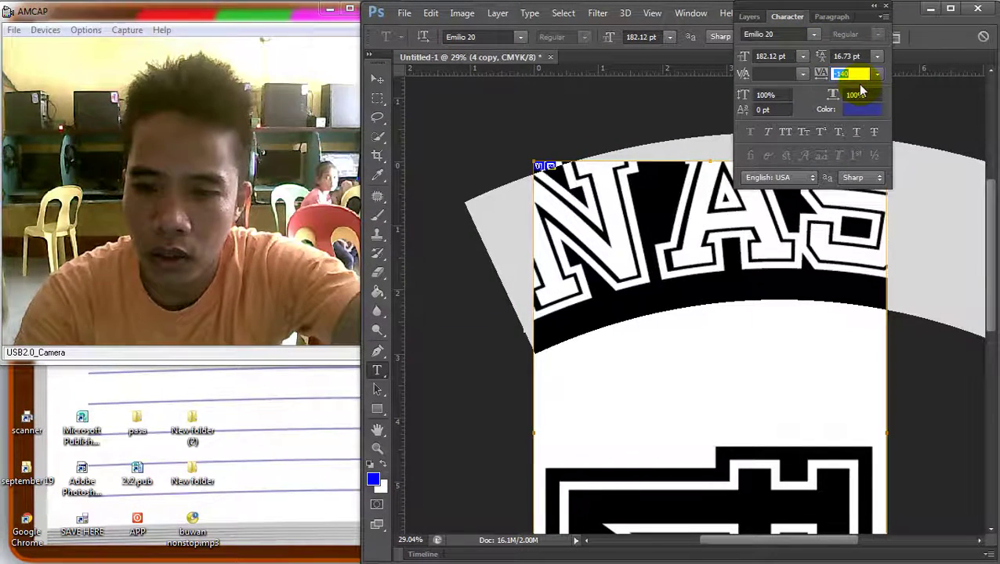
click(786, 251)
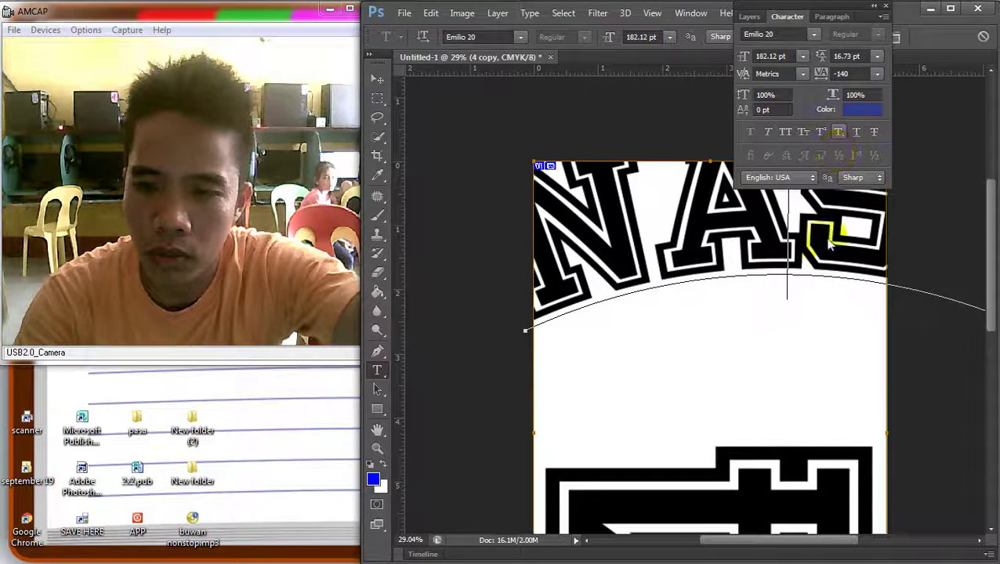
key(shift+Left)
click(877, 73)
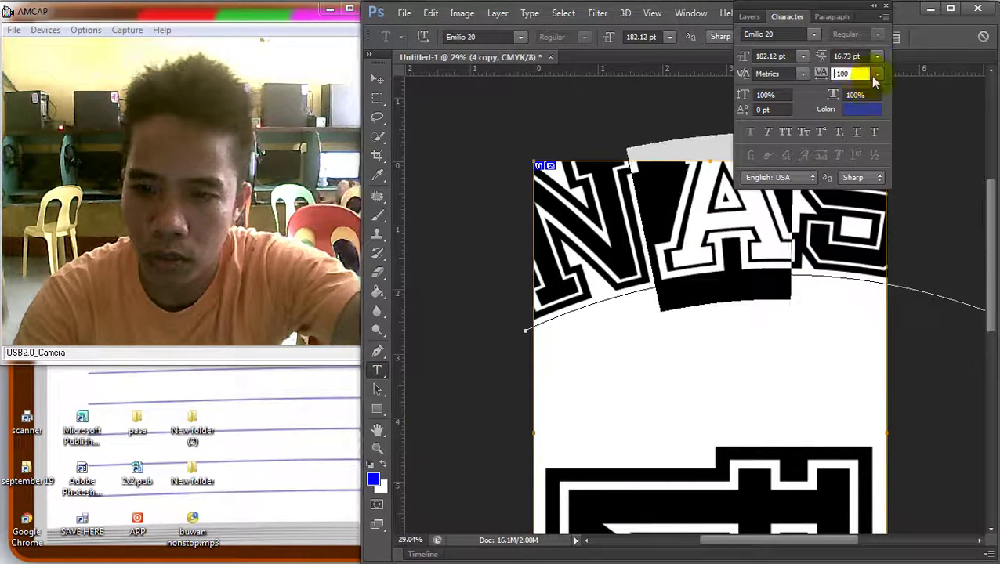
click(880, 86)
click(377, 79)
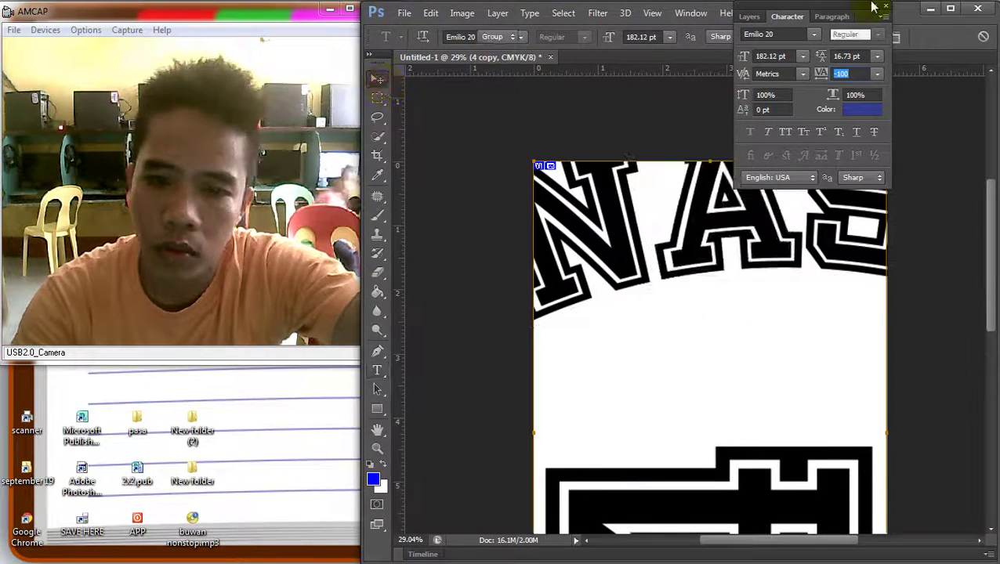
click(787, 16)
Scale the arched name text down to about 43% and nudge it onto the top of the page
key(ctrl+t)
scroll(810, 146, down, 2)
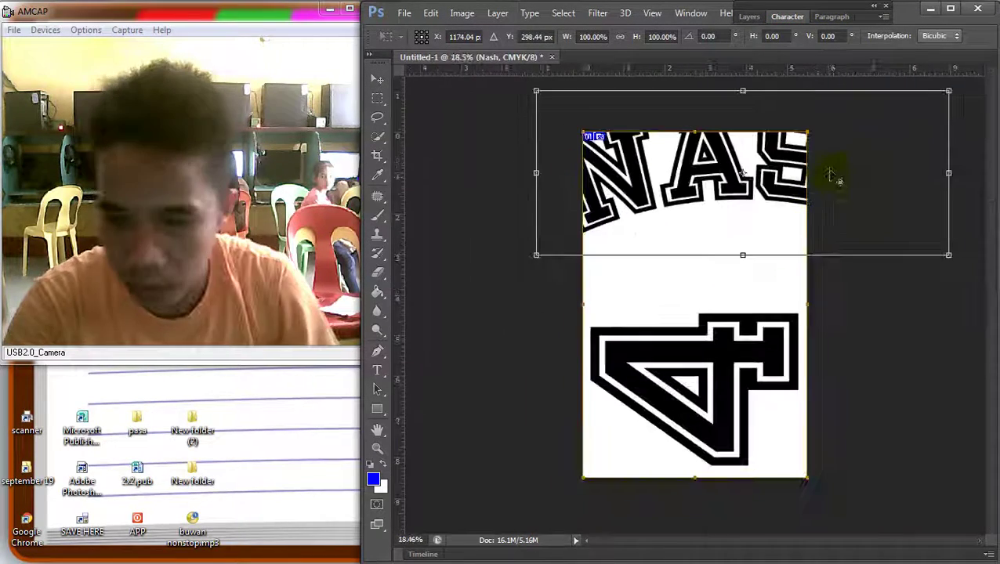
drag(945, 249, 749, 195)
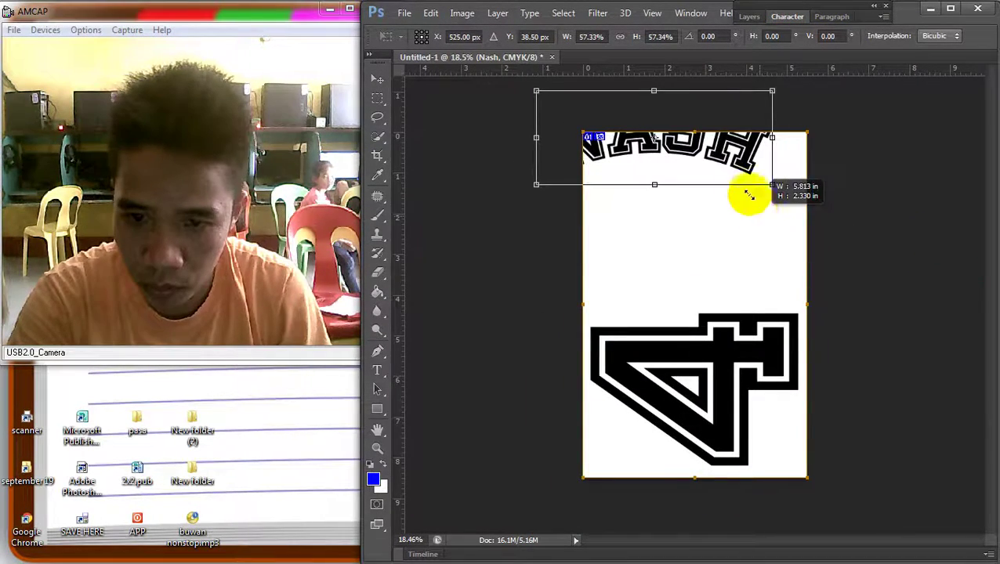
drag(699, 143, 739, 185)
drag(807, 224, 746, 206)
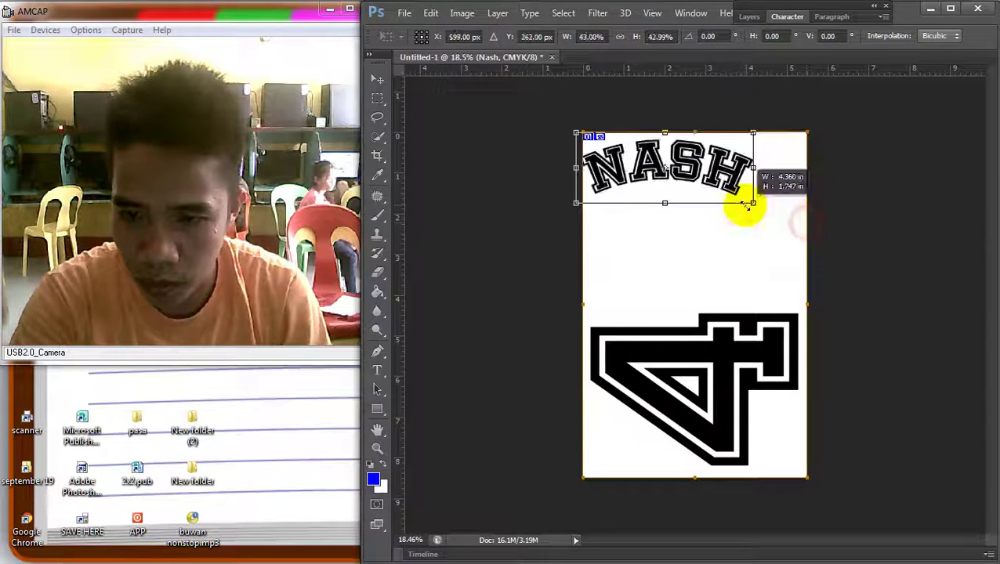
drag(650, 167, 656, 179)
key(Return)
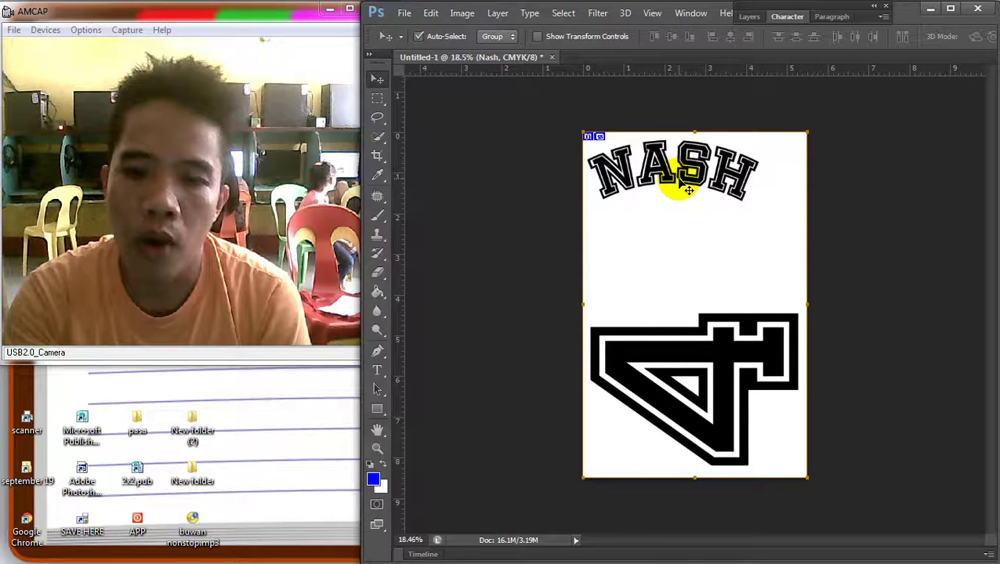
drag(688, 190, 696, 191)
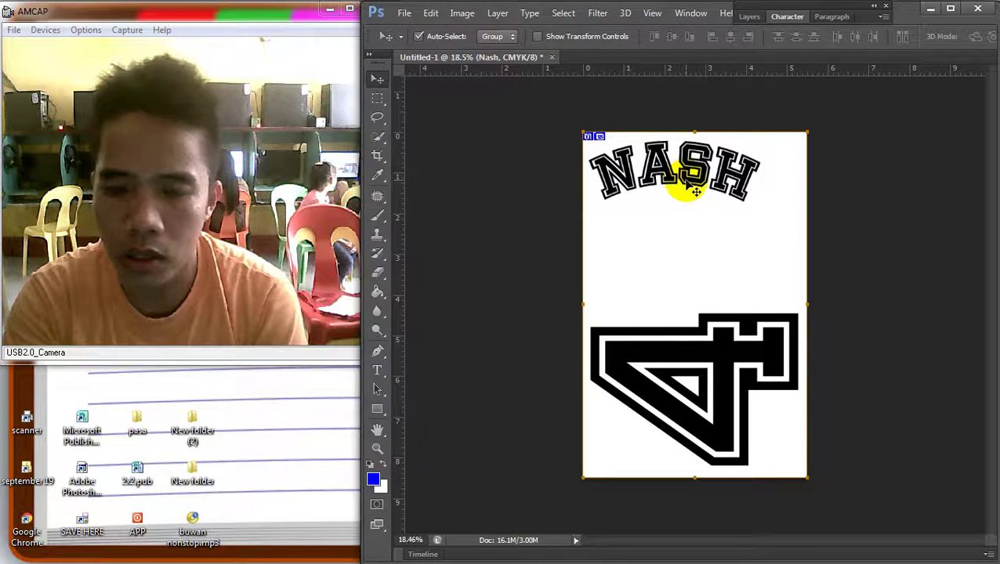
Type the rest of the name into the arched text and lengthen its curved path
click(376, 369)
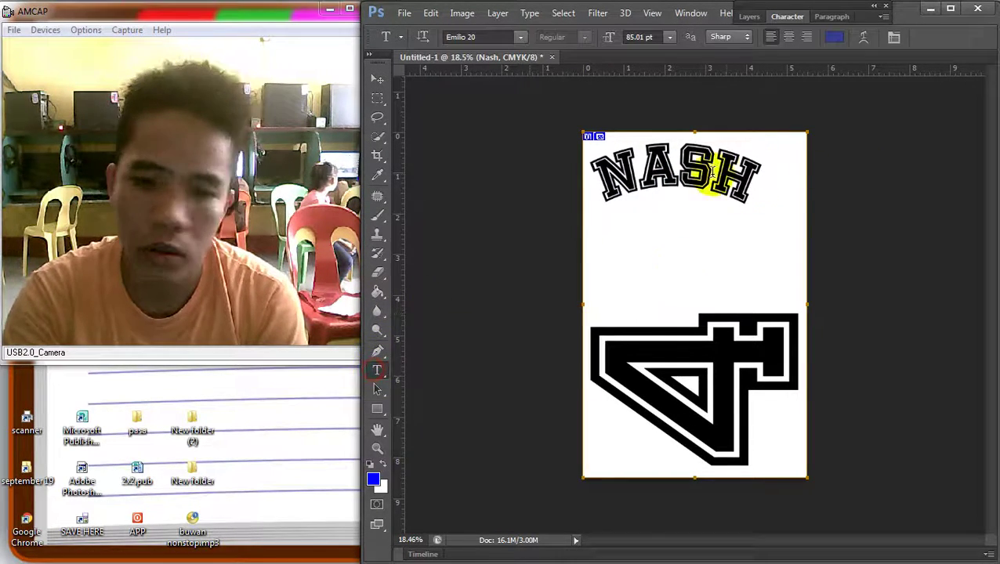
click(746, 177)
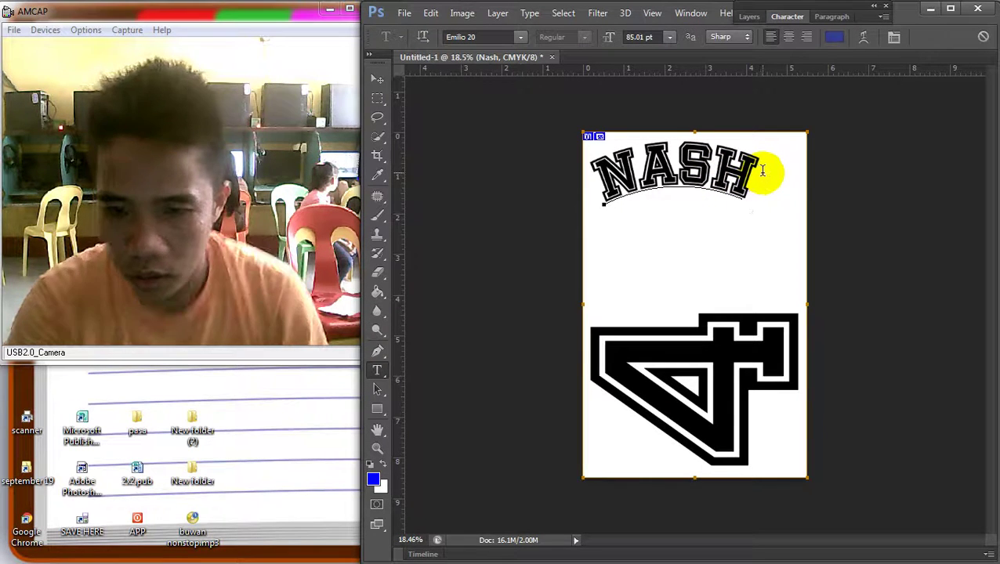
text(NA)
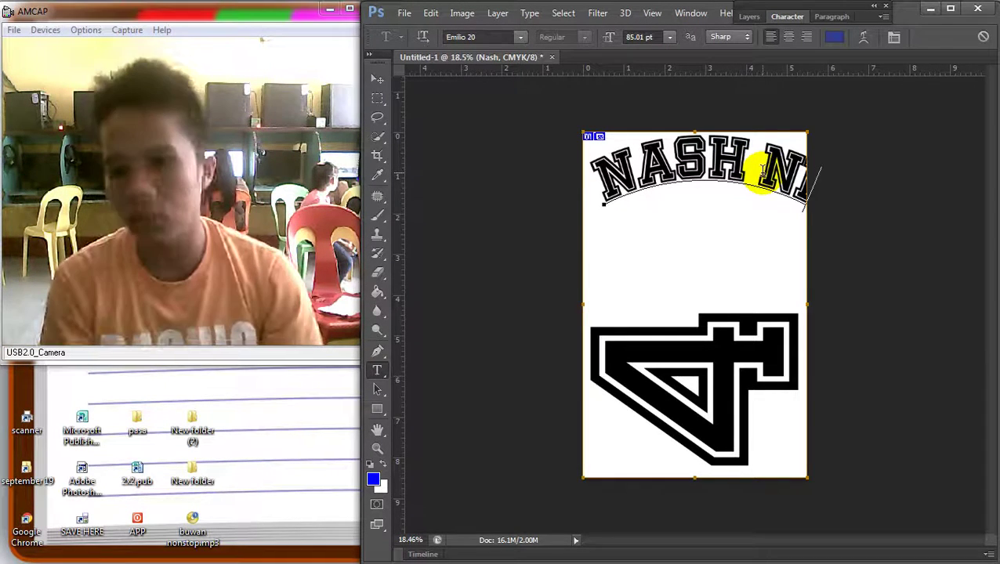
key(BackSpace)
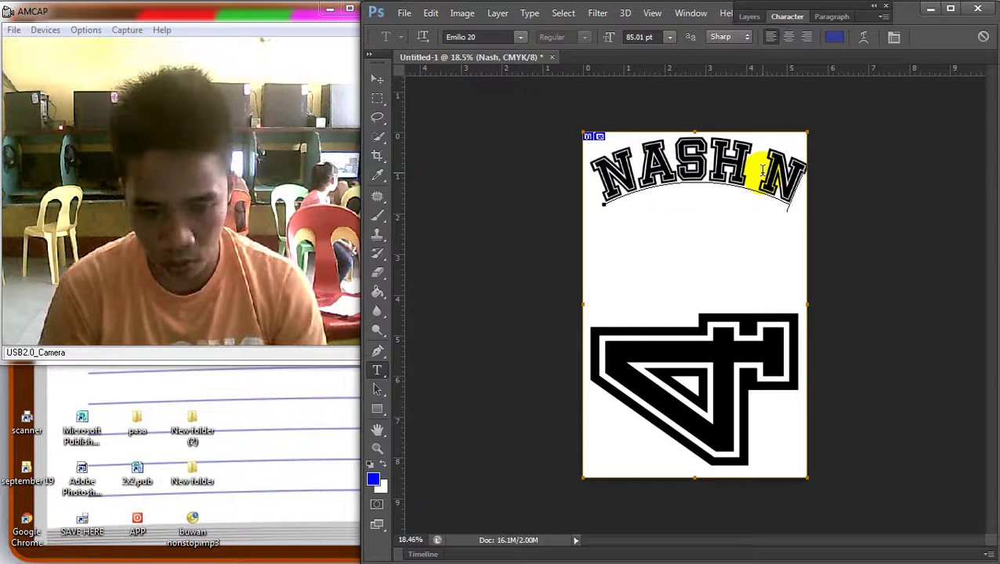
text(A)
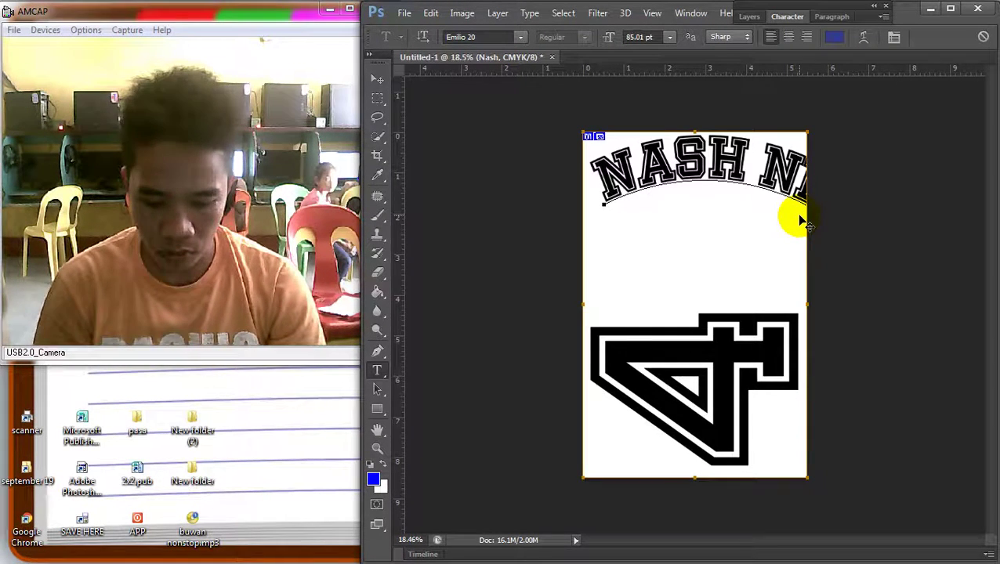
drag(800, 222, 799, 216)
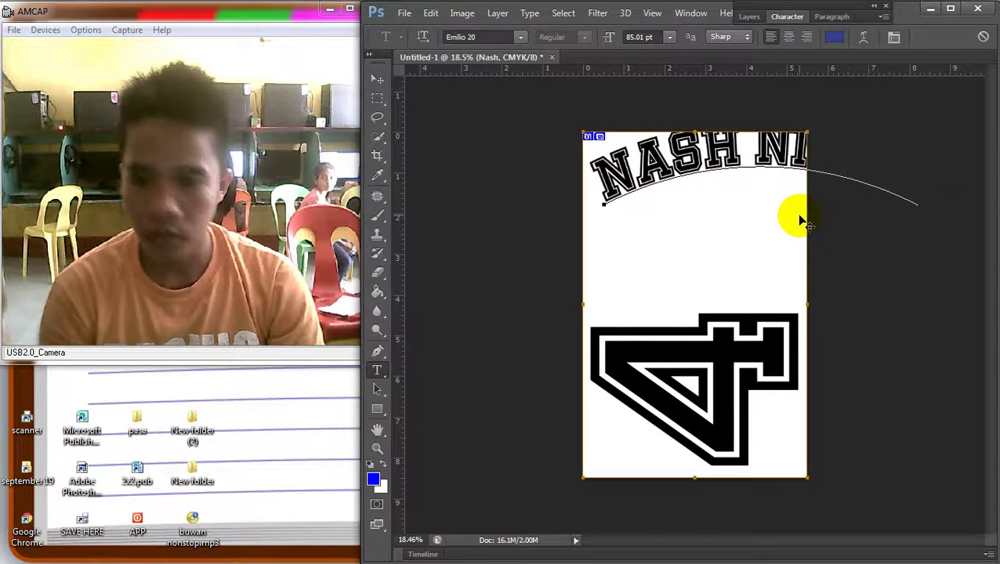
Shrink the lengthened two-word name so it fits the page width
click(383, 82)
key(ctrl+t)
drag(936, 213, 743, 174)
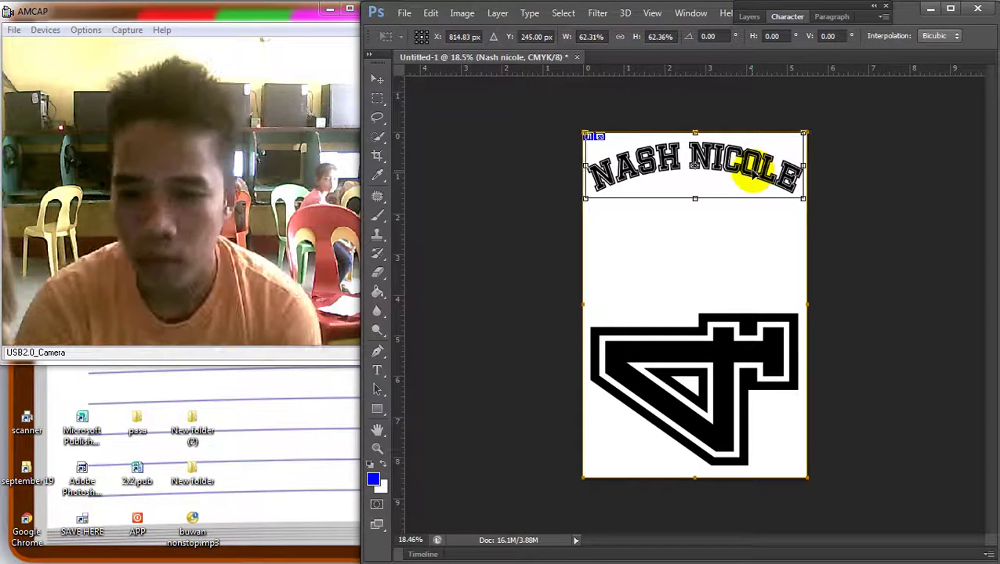
key(Return)
Replace the last letter of the second word with 'o'
click(376, 379)
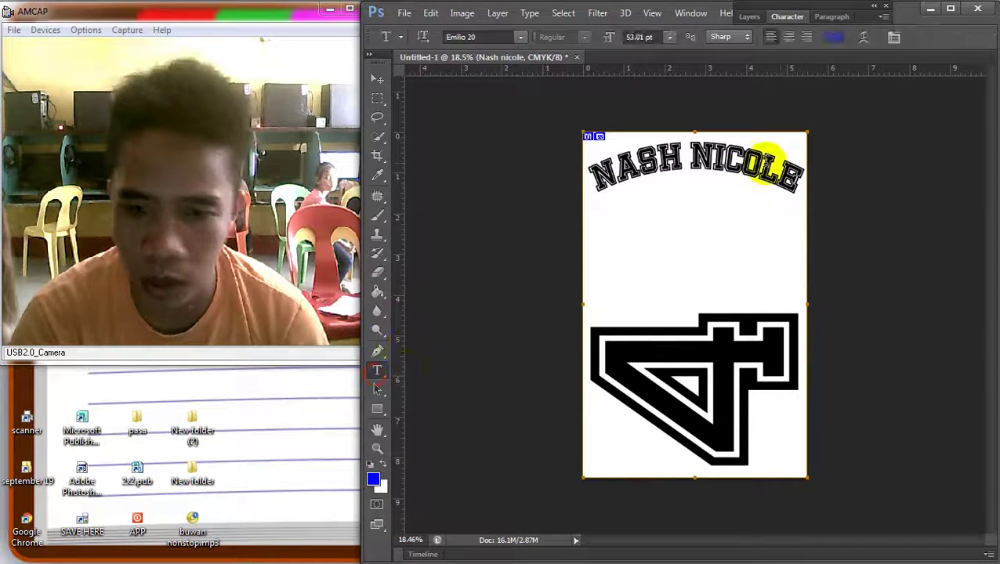
click(806, 166)
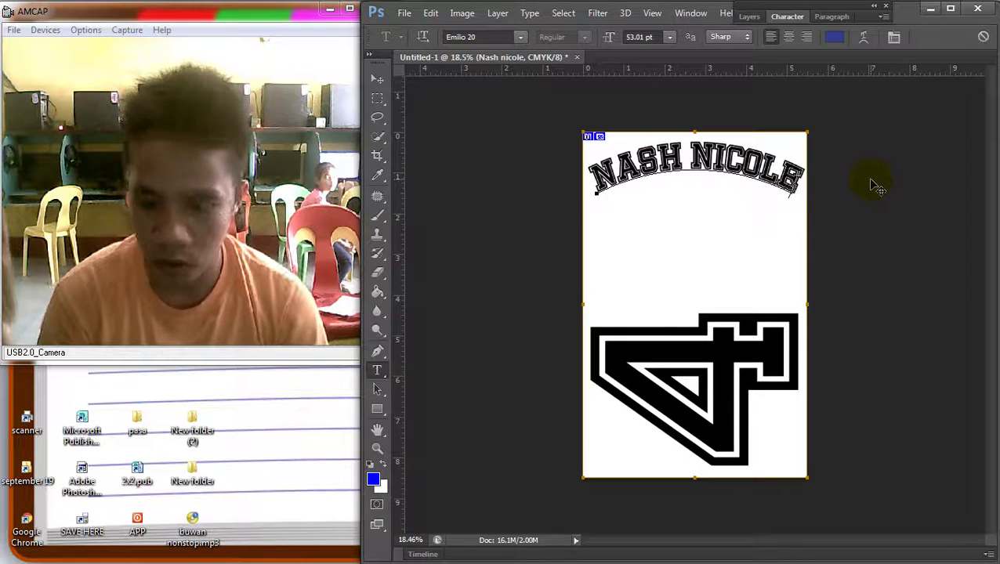
key(BackSpace)
text(o)
click(376, 80)
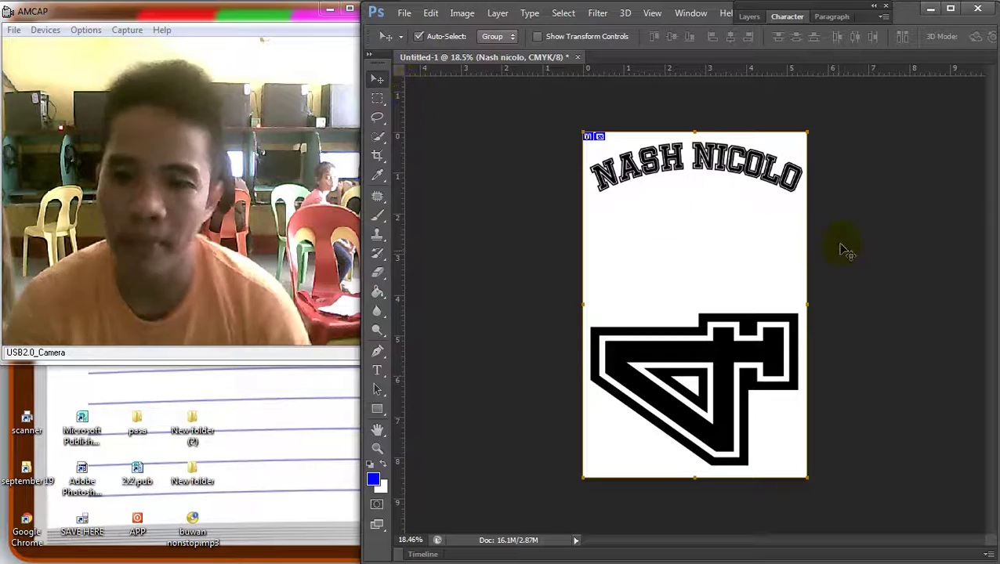
Insert an 'h' between C and O in the second word to spell NICHOLO
scroll(808, 229, down, 2)
scroll(776, 205, up, 3)
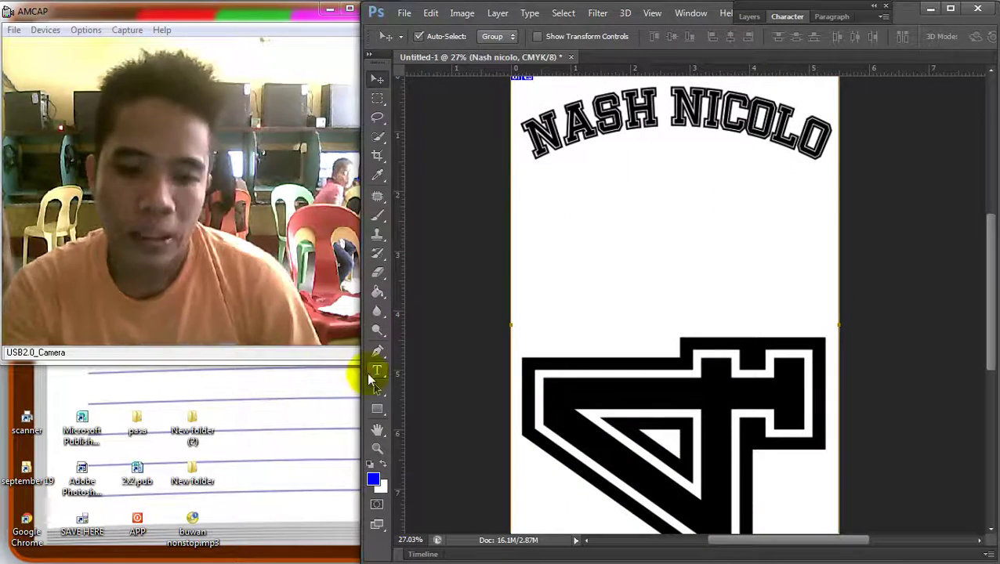
click(376, 371)
click(804, 134)
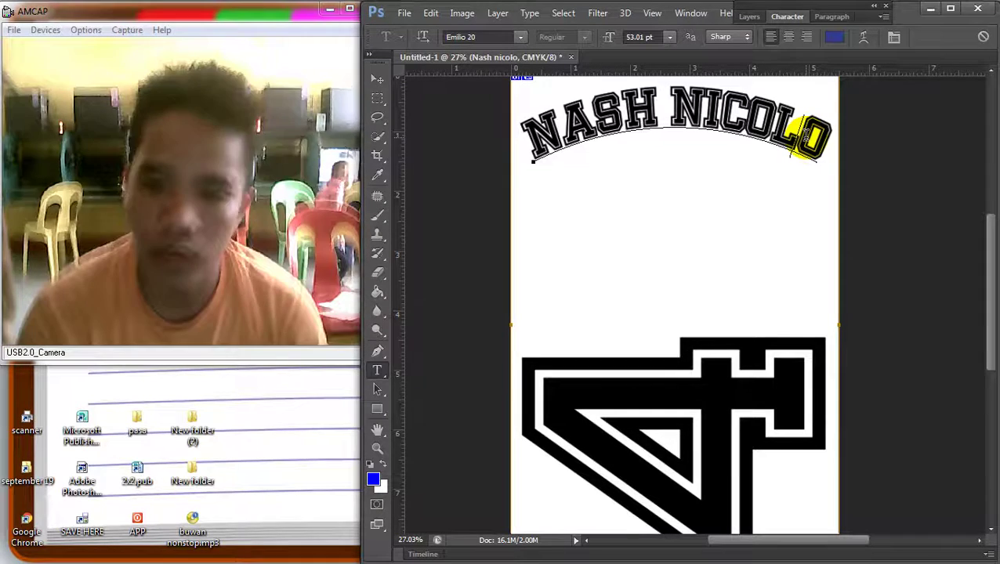
click(741, 106)
text(h)
click(377, 78)
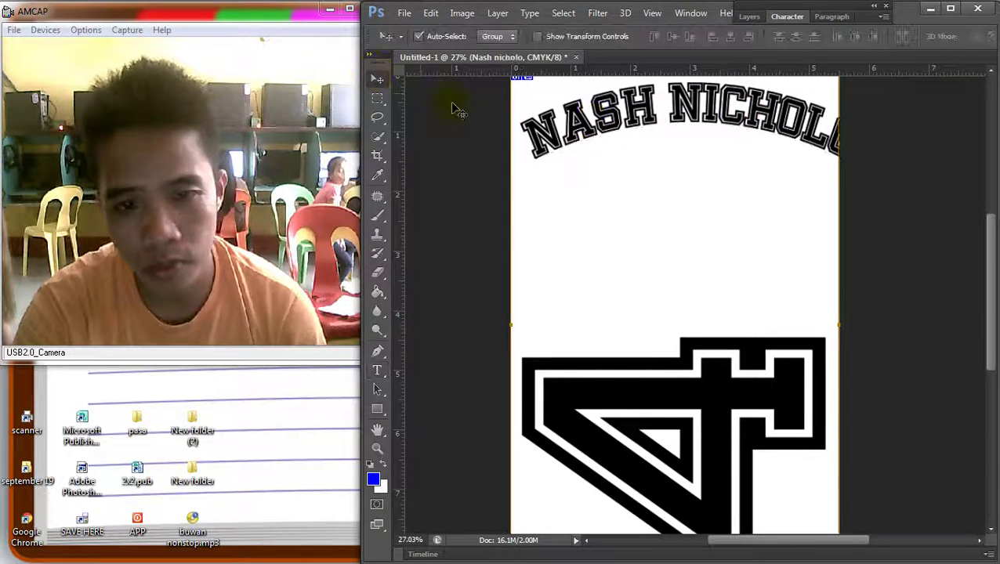
scroll(755, 239, down, 1)
key(ctrl+t)
drag(837, 185, 813, 180)
key(Return)
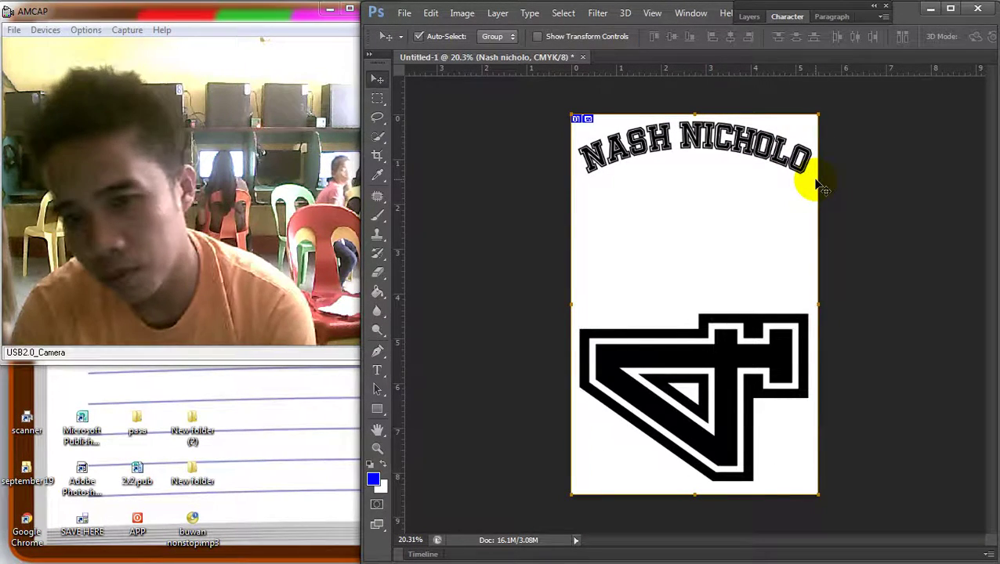
scroll(877, 212, down, 2)
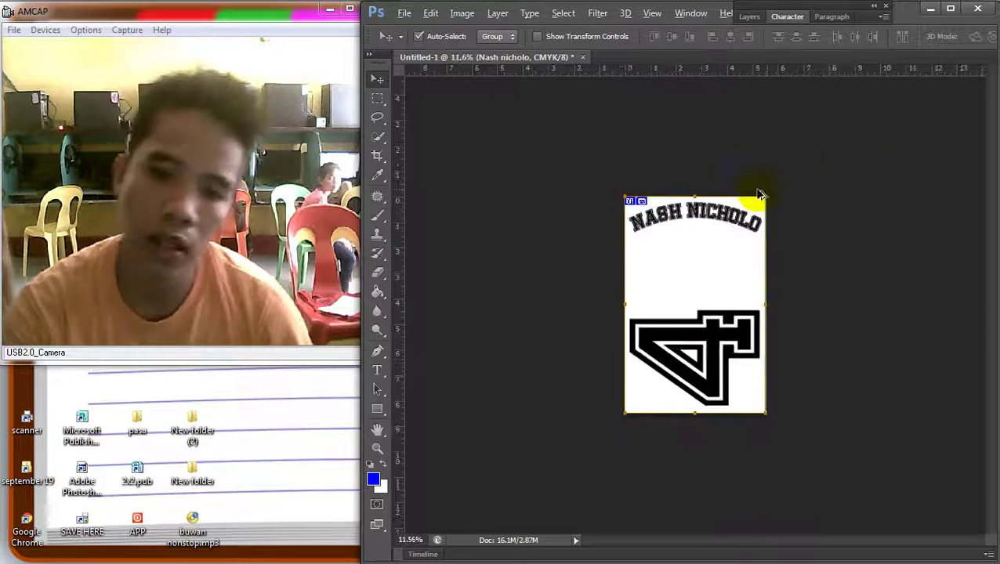
scroll(747, 195, up, 2)
right_click(707, 145)
click(734, 167)
key(Up)
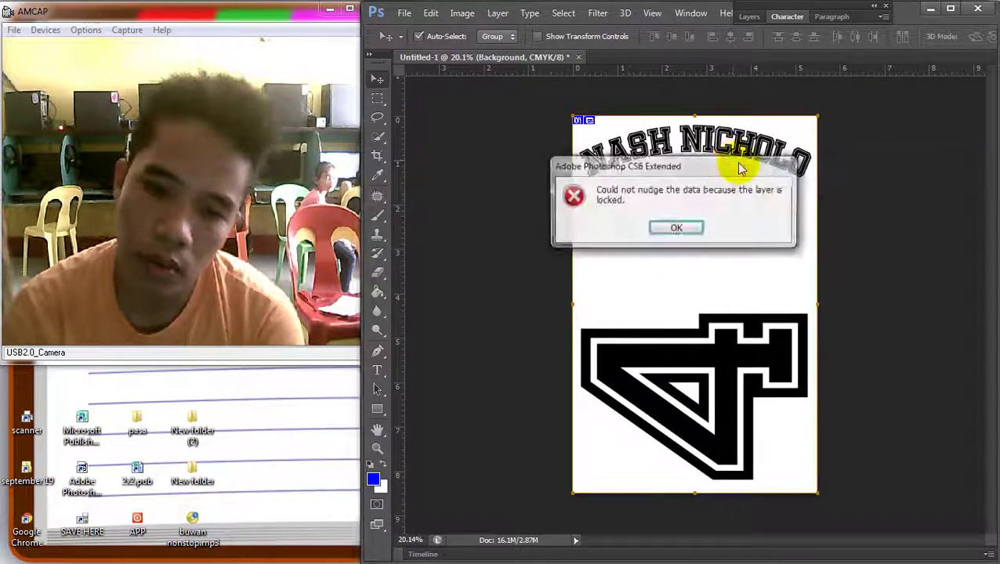
click(670, 229)
scroll(634, 156, up, 3)
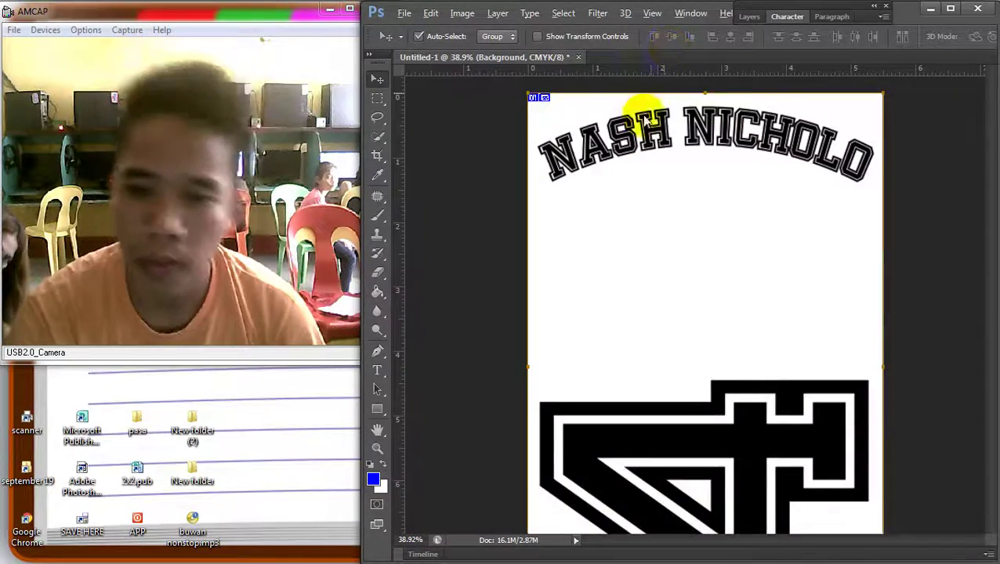
right_click(641, 154)
click(650, 163)
drag(648, 162, 660, 166)
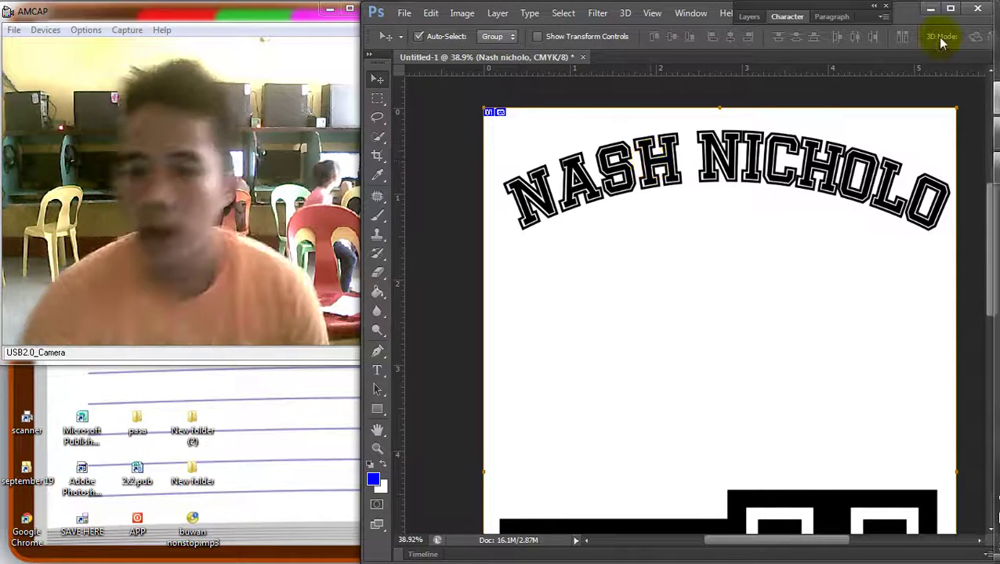
Move the sideways 4 shape up to sit just beneath the title
scroll(696, 263, down, 2)
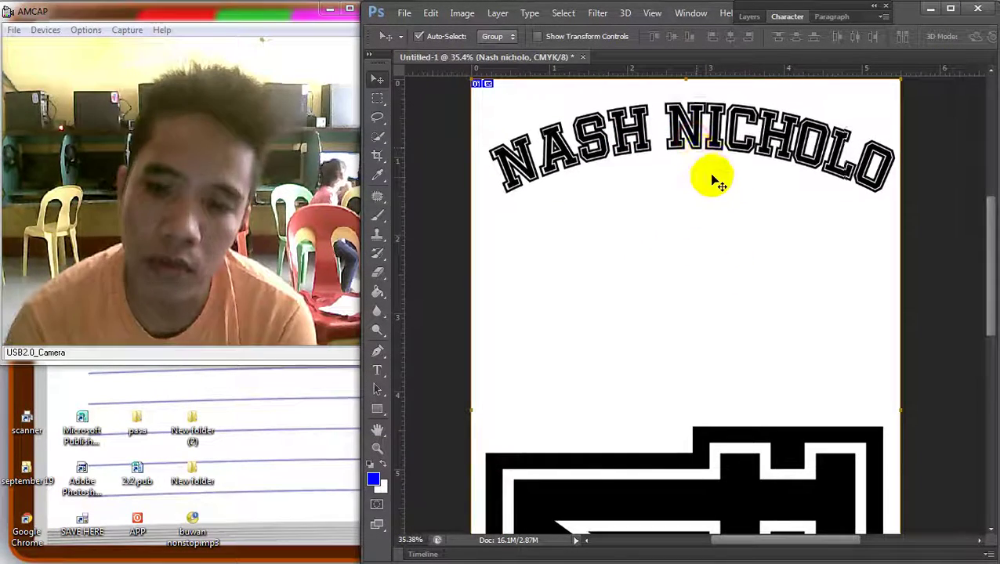
scroll(787, 322, down, 2)
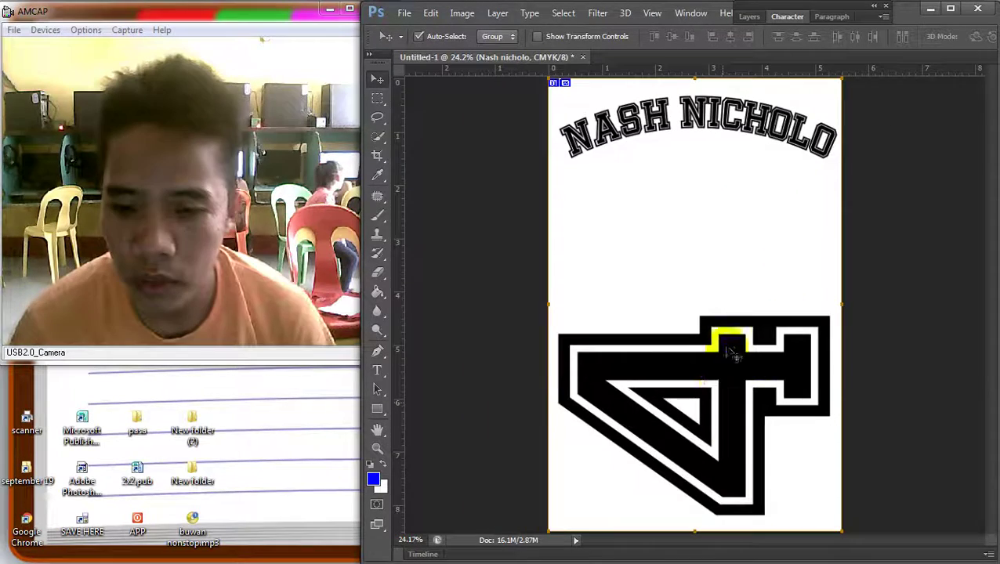
drag(721, 339, 754, 227)
key(shift+Down)
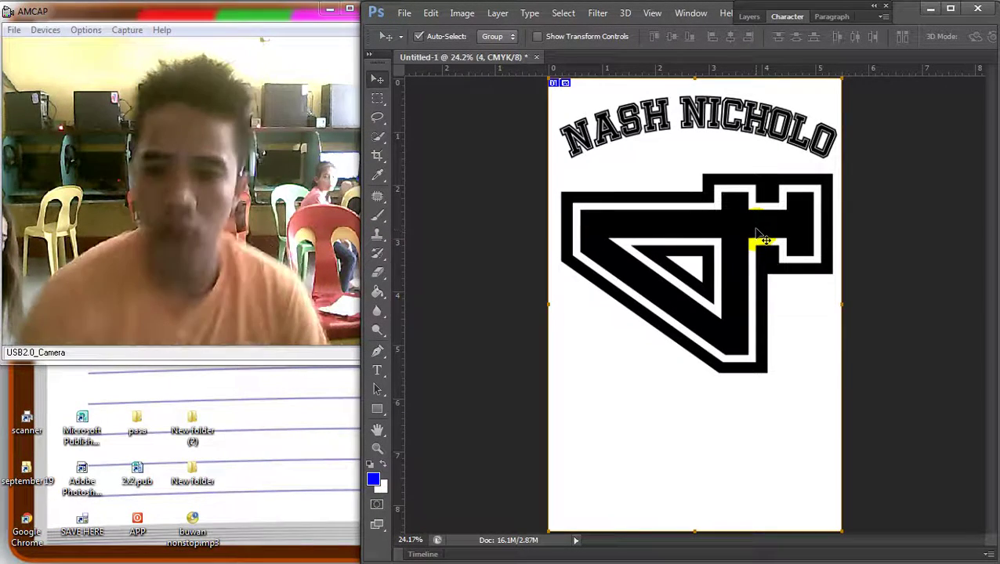
click(377, 374)
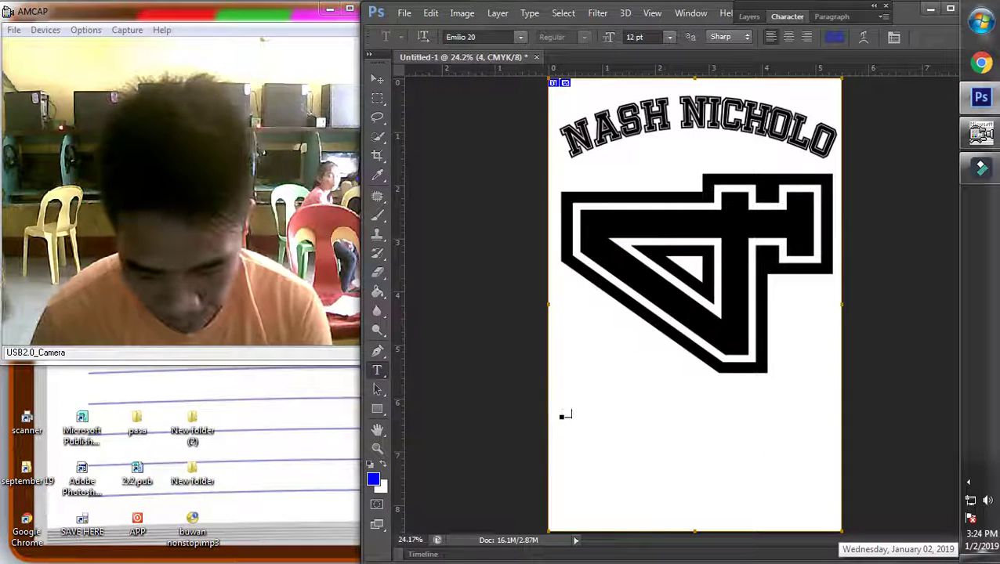
Finish typing MONTH, then enlarge it and place it below the 4
text(TH)
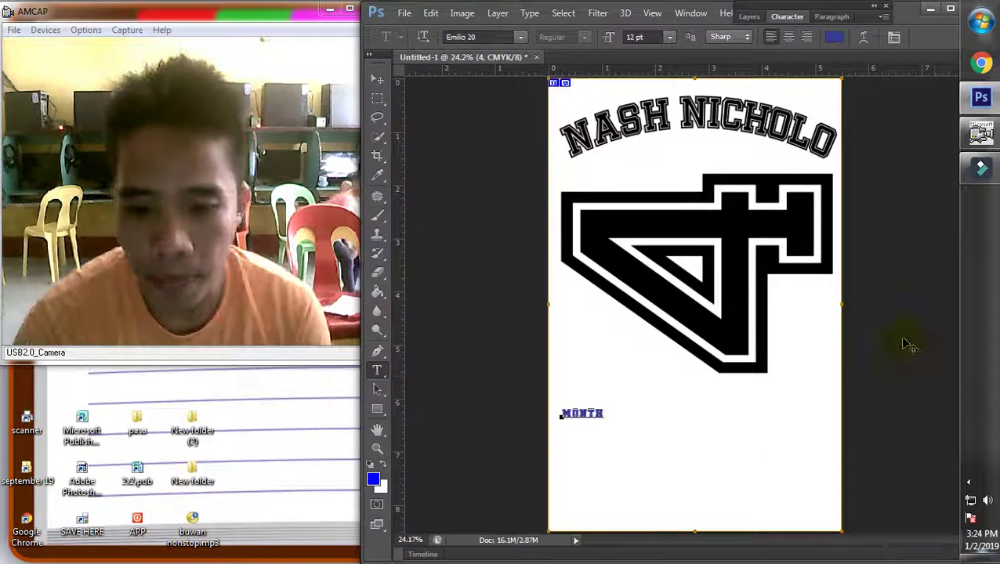
click(376, 79)
key(ctrl+t)
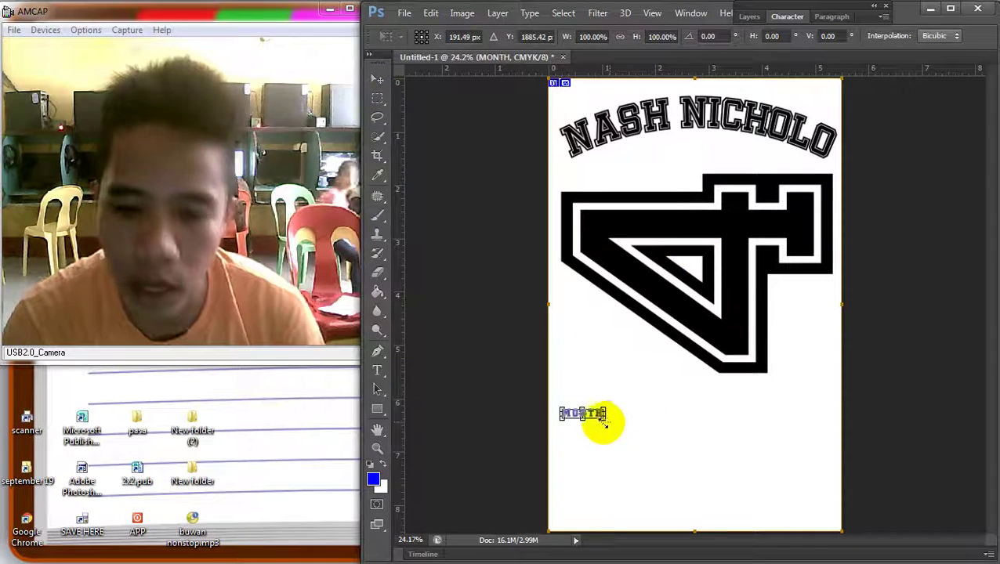
drag(598, 419, 821, 491)
drag(743, 447, 744, 429)
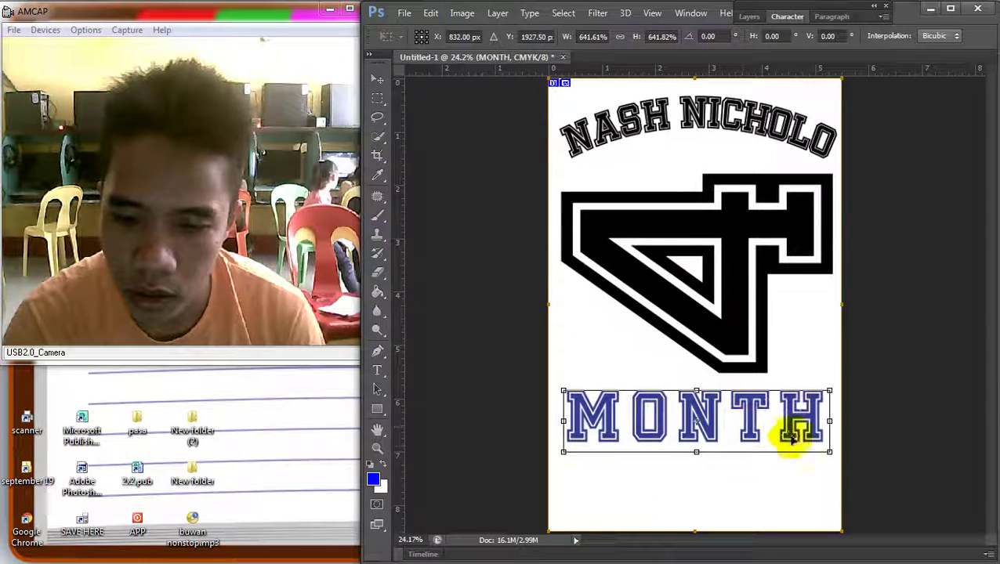
drag(828, 452, 804, 446)
key(Return)
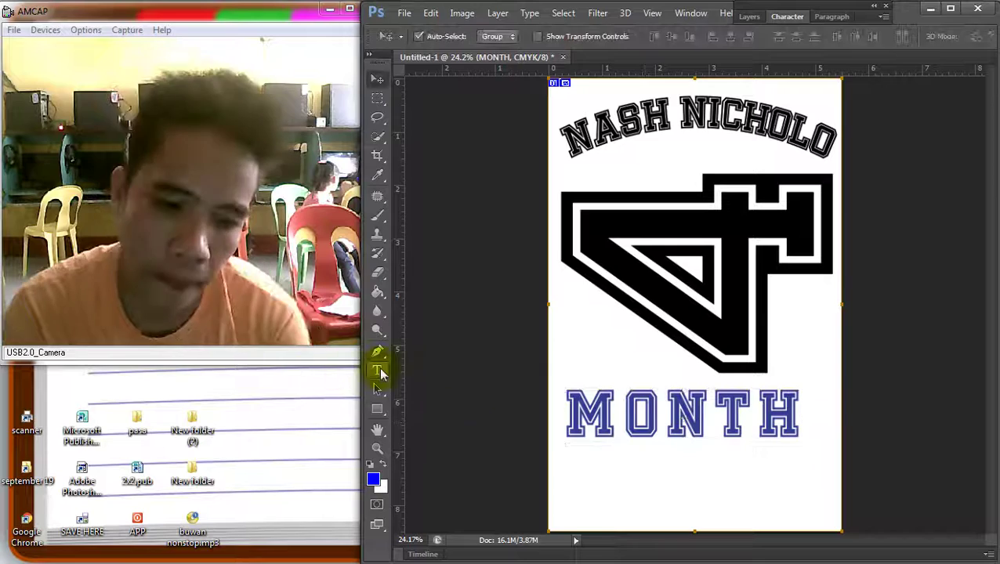
Add a final 'S' so the word reads MONTHS
click(377, 370)
click(784, 409)
text(S)
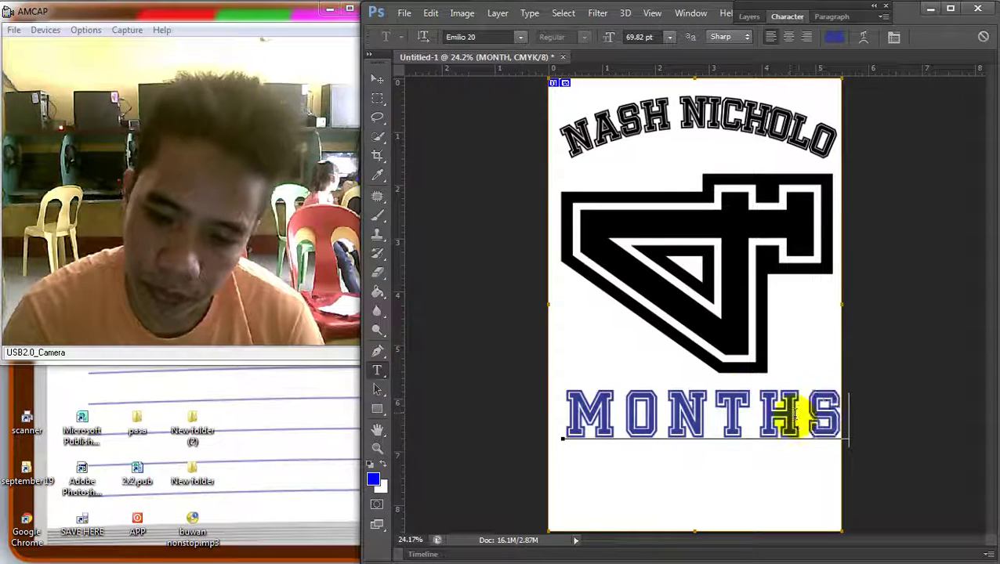
click(376, 79)
Set the MONTHS letter tracking to -100 in the Character panel
click(377, 370)
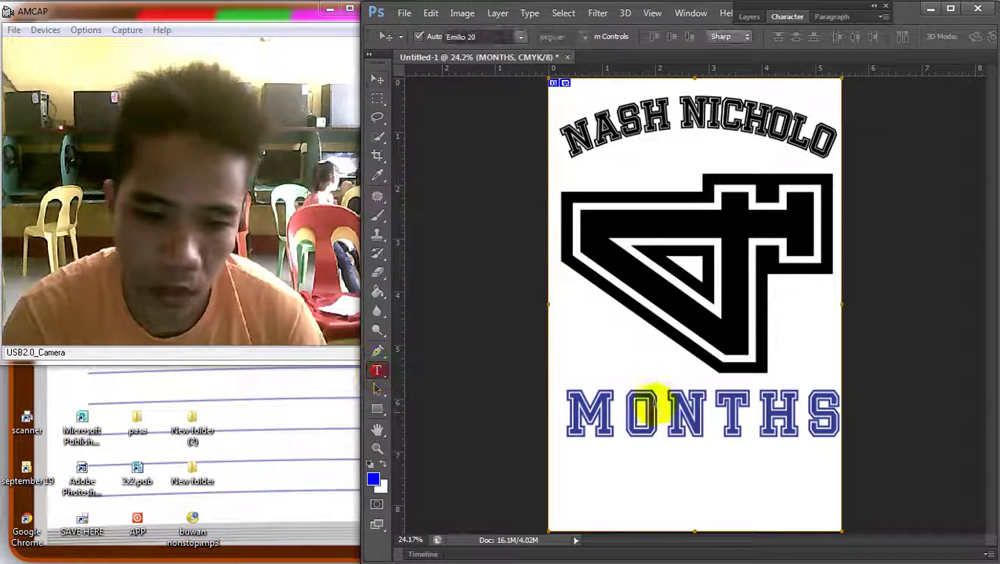
double_click(661, 405)
click(787, 16)
click(844, 72)
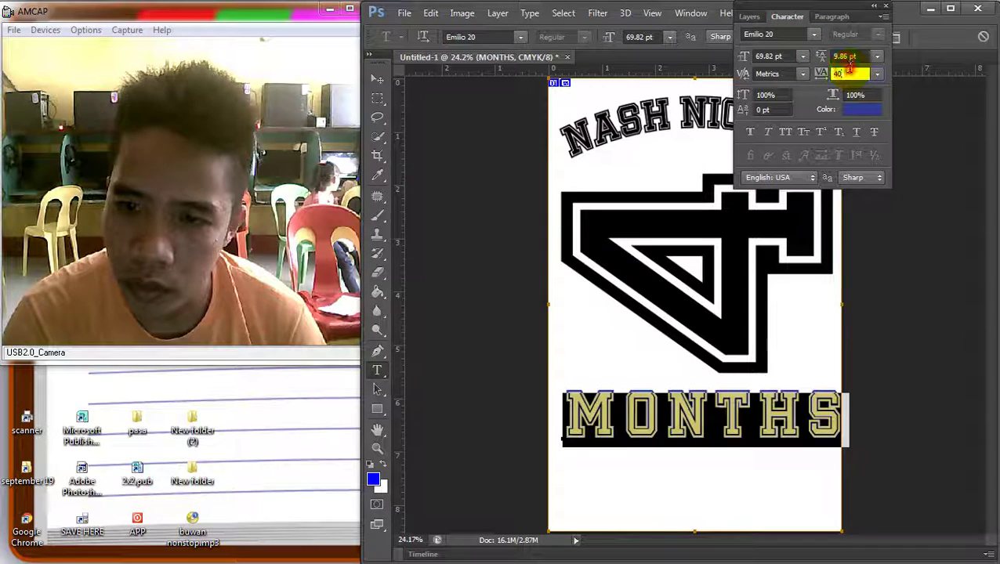
text(-80)
key(Return)
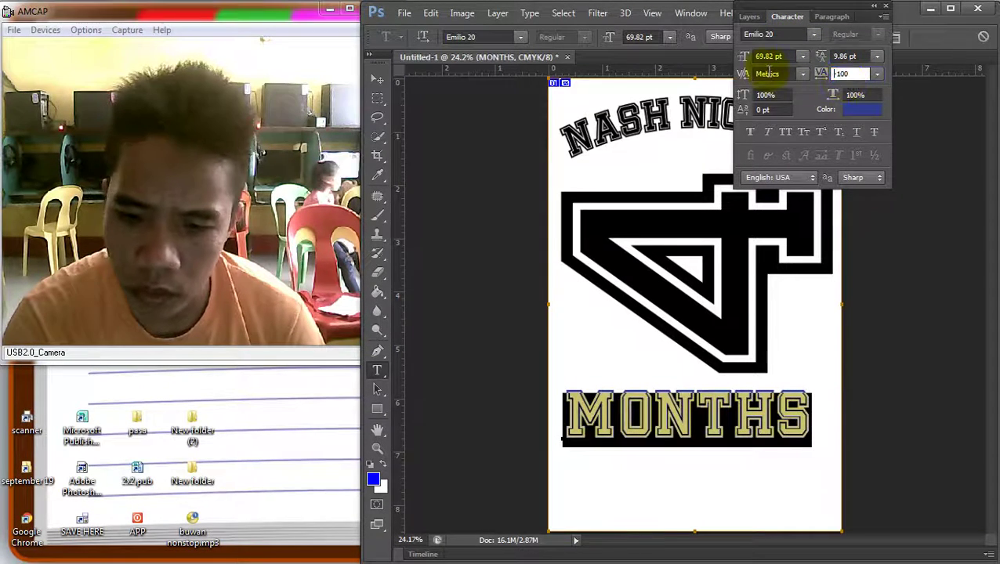
key(Return)
click(377, 79)
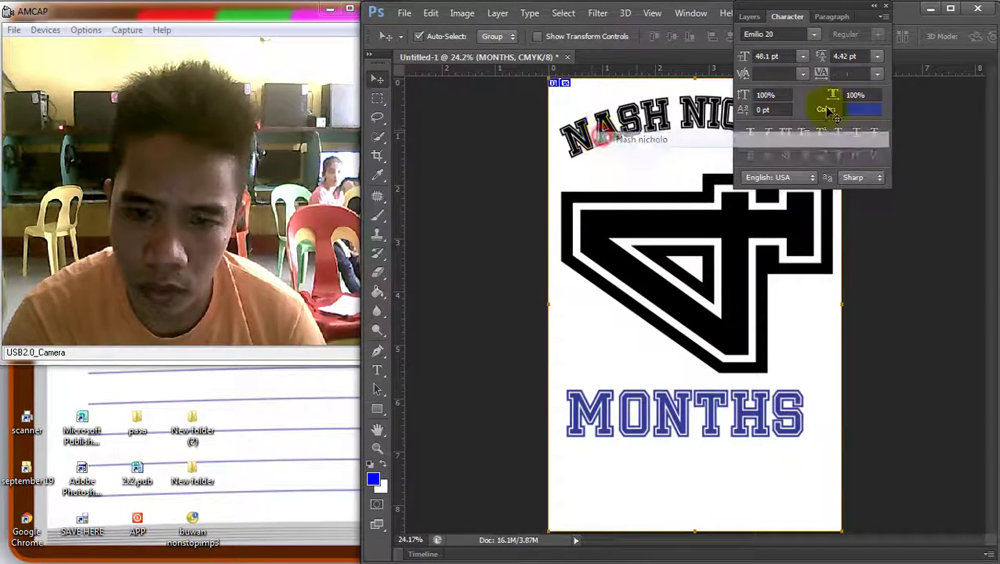
click(750, 17)
right_click(829, 104)
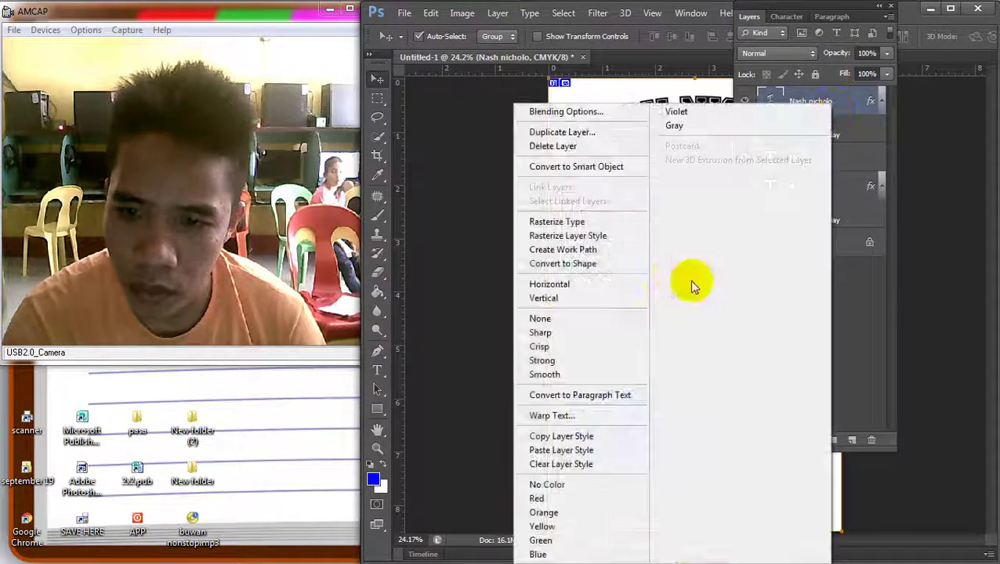
click(565, 435)
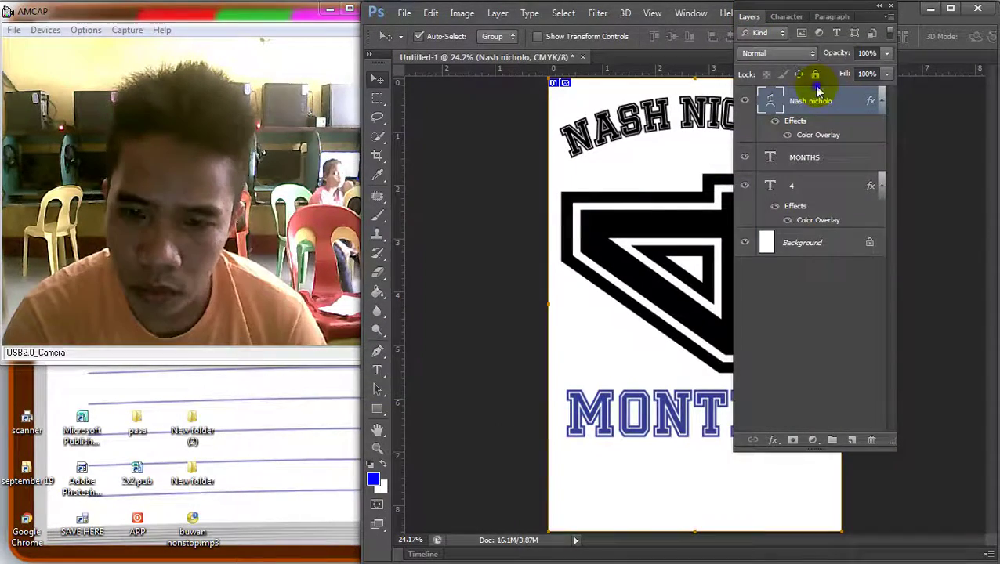
right_click(799, 102)
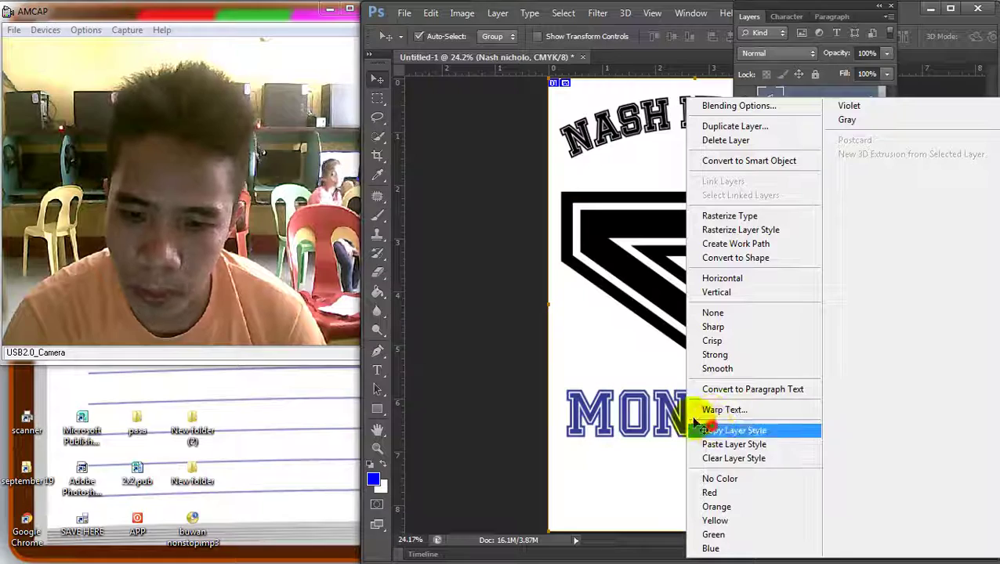
click(697, 430)
right_click(639, 401)
click(705, 406)
right_click(826, 150)
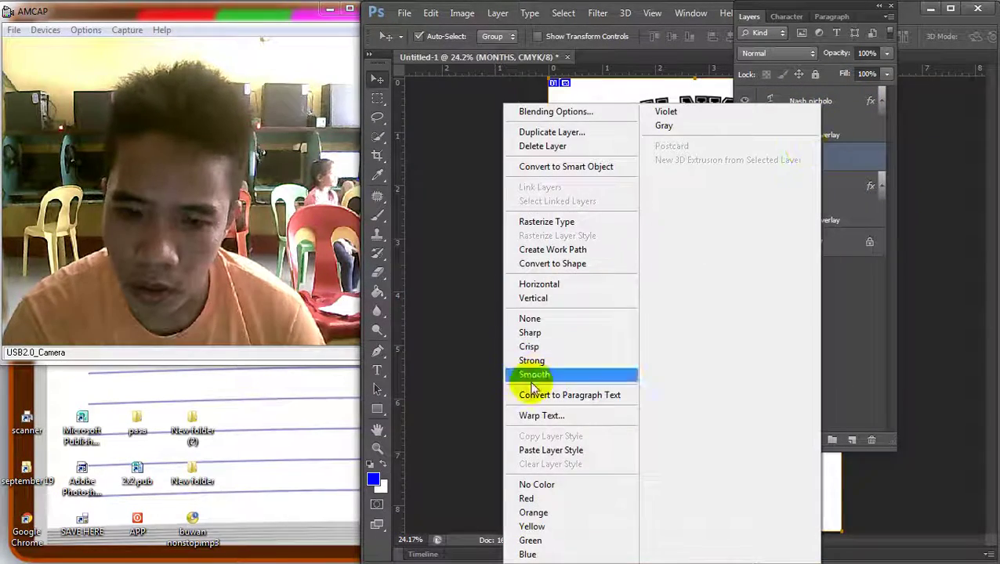
click(548, 449)
Shrink MONTHS to about 78% and shift it right beneath the 4
double_click(757, 18)
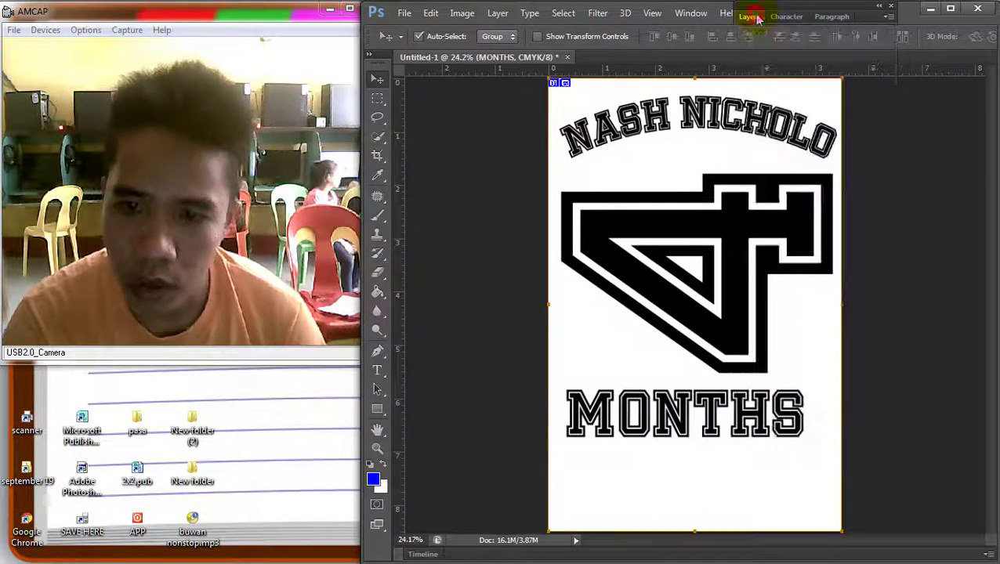
right_click(647, 395)
click(673, 421)
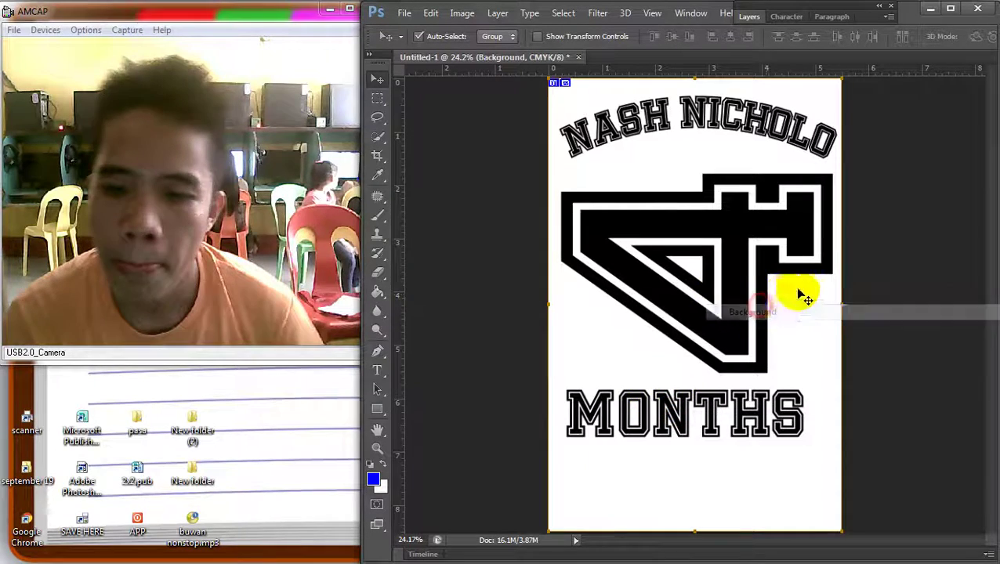
drag(703, 430, 715, 423)
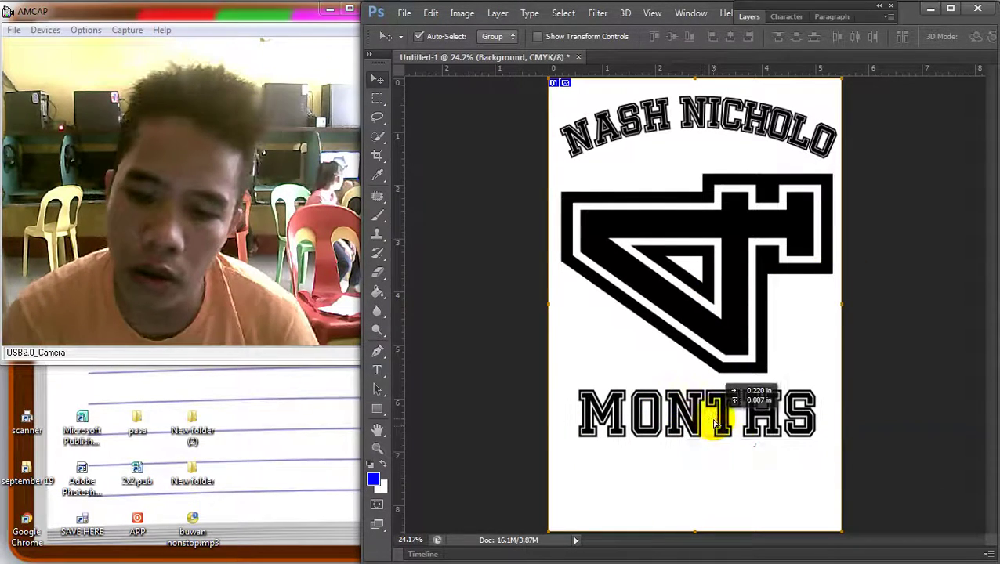
key(ctrl+t)
drag(810, 447, 738, 401)
key(Return)
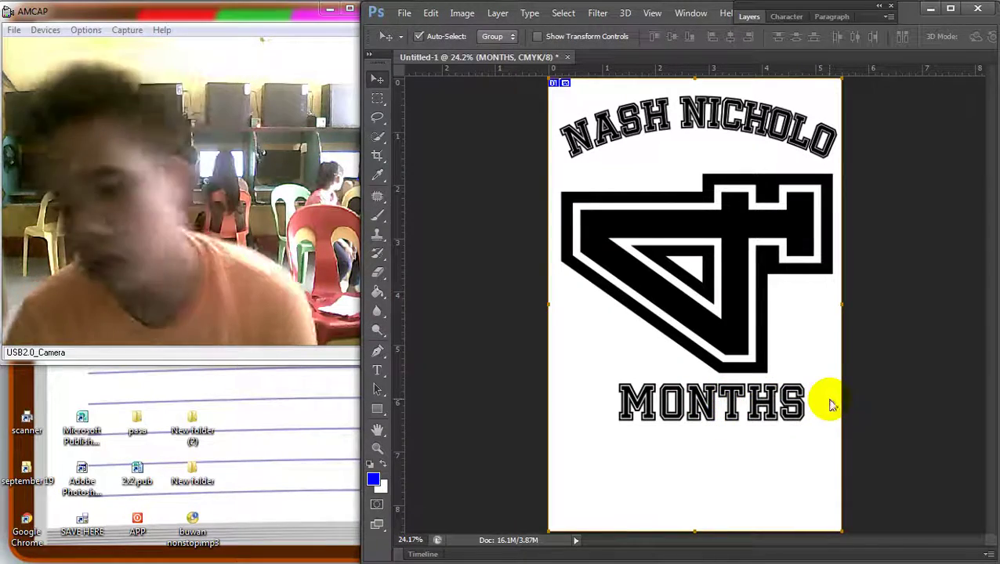
click(769, 206)
Rotate the 4 shape upright
scroll(781, 164, down, 2)
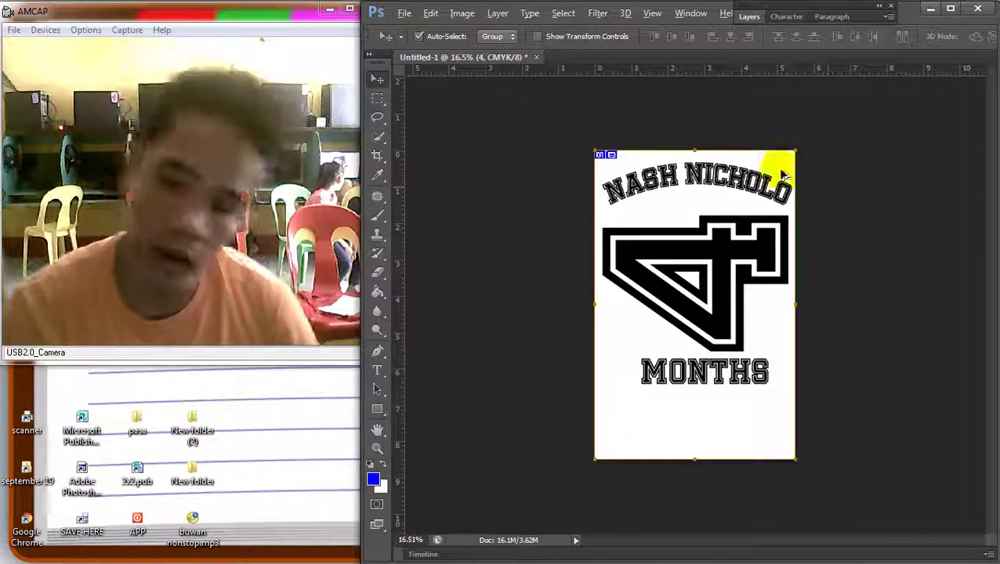
scroll(709, 261, up, 1)
key(ctrl+t)
drag(815, 227, 782, 232)
key(Return)
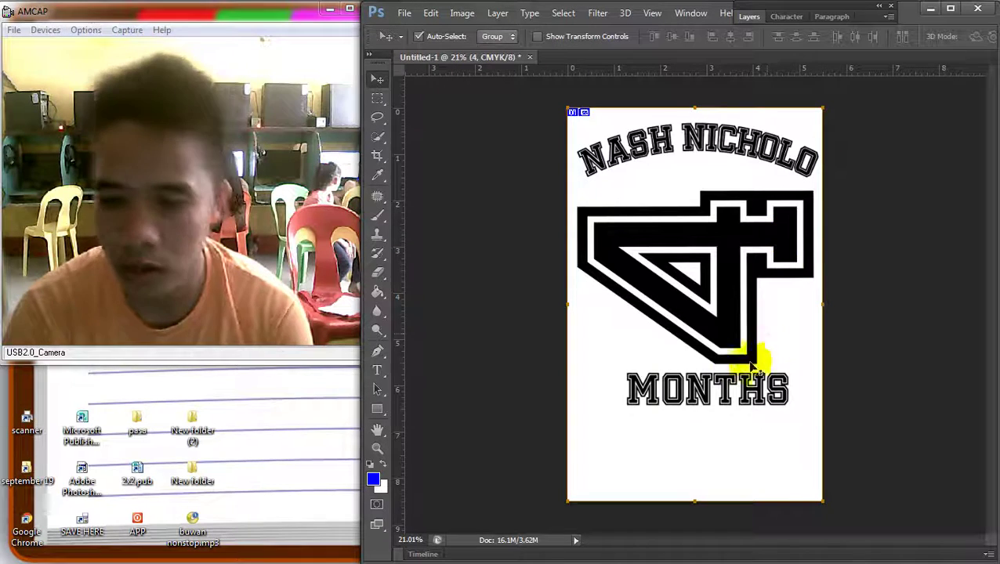
Move MONTHS down to the bottom of the page
right_click(710, 390)
click(728, 397)
drag(716, 385, 709, 466)
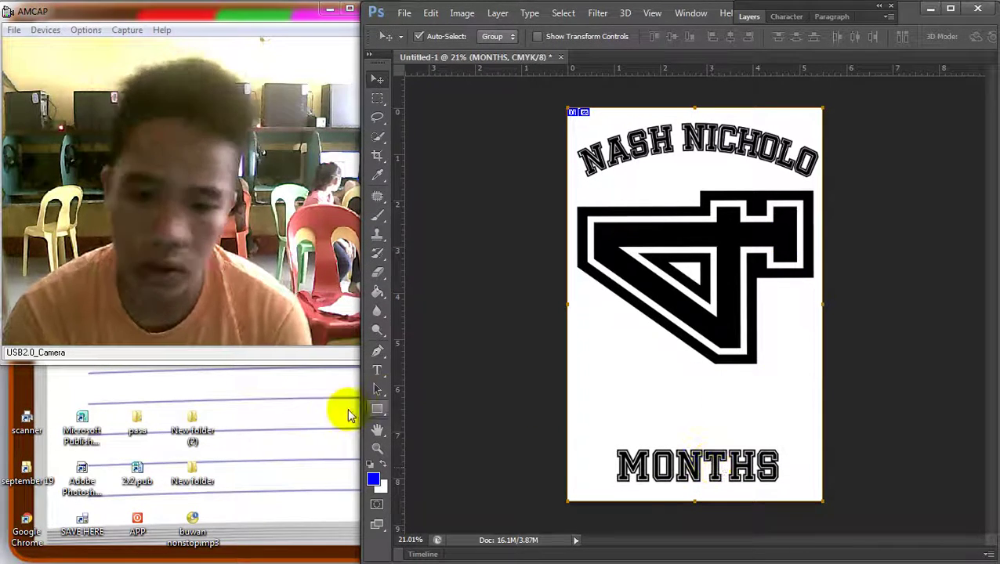
Add a '0' to the 4 text so it reads 04, and move it lower
click(376, 370)
click(742, 319)
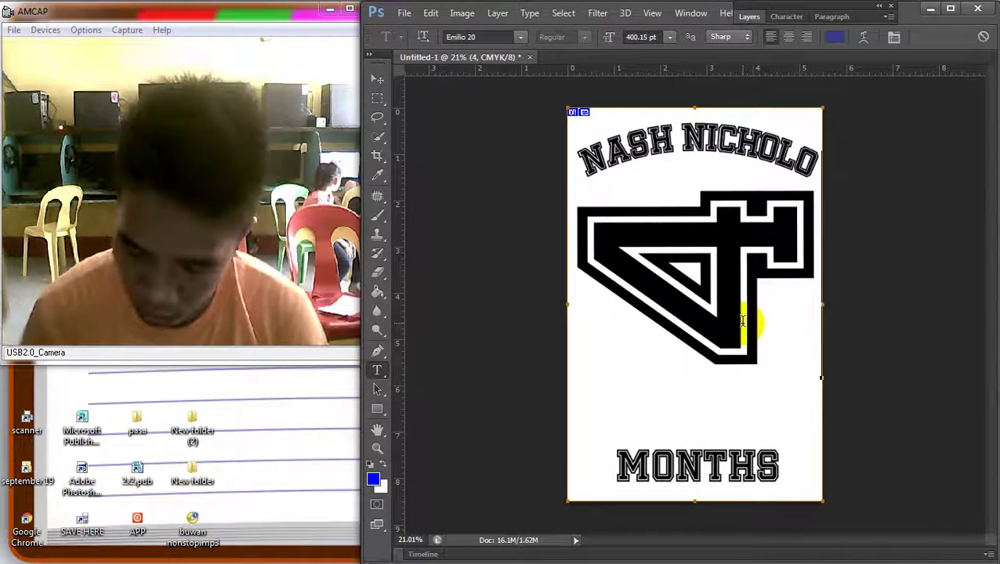
text(0)
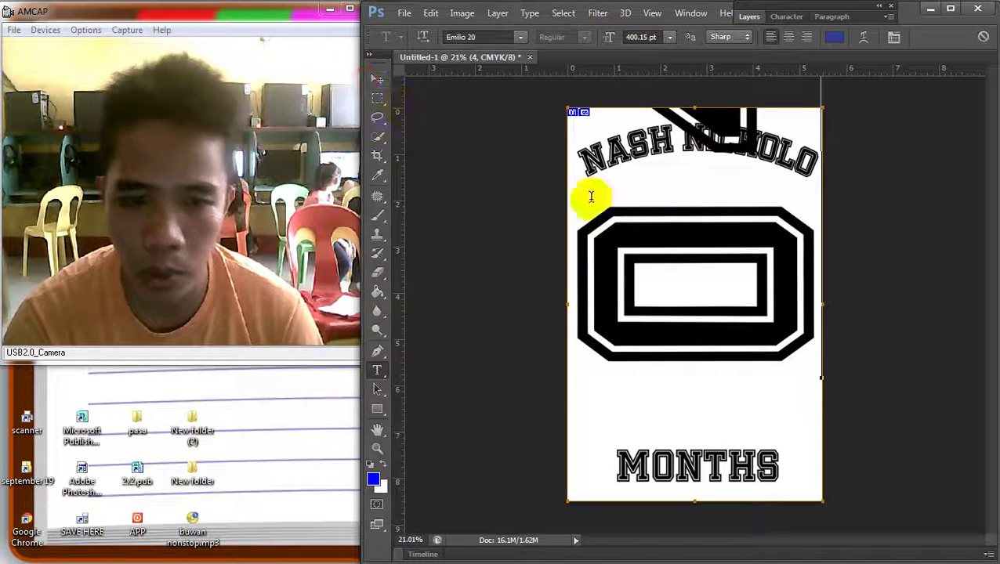
click(377, 79)
drag(700, 250, 714, 379)
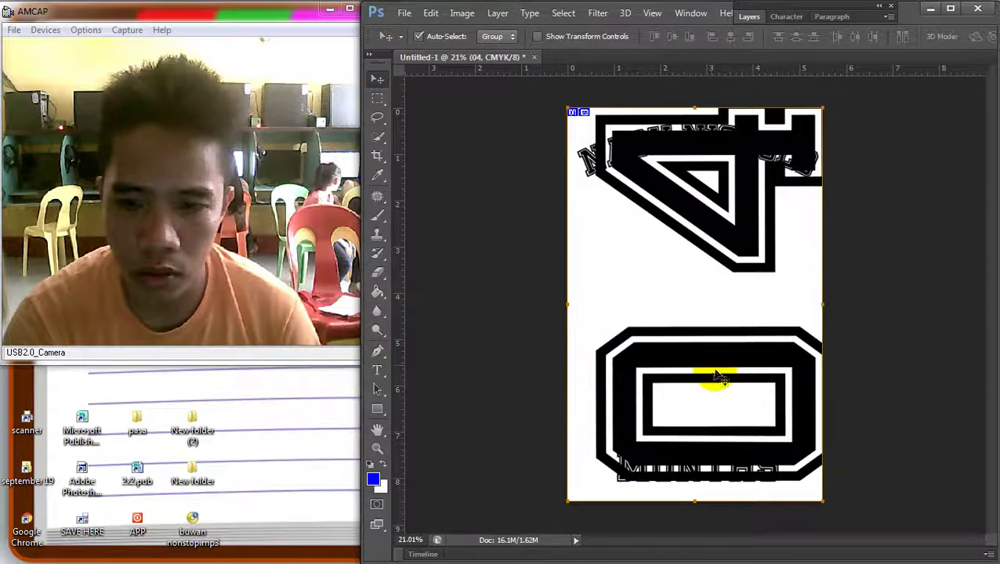
Shrink the 04 text to about 60%, place it below the name, and widen it slightly
key(ctrl+t)
drag(872, 502, 763, 323)
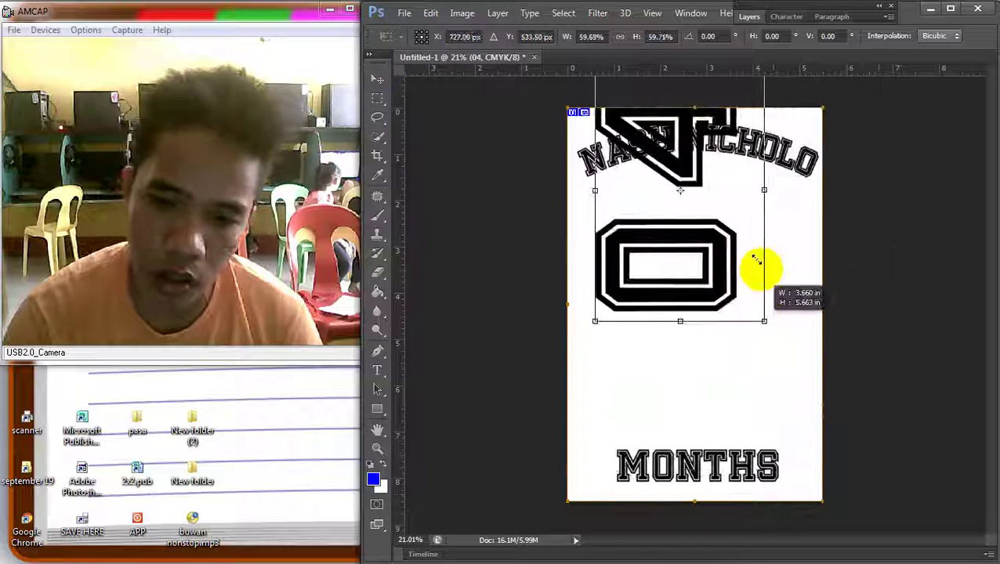
drag(672, 157, 668, 263)
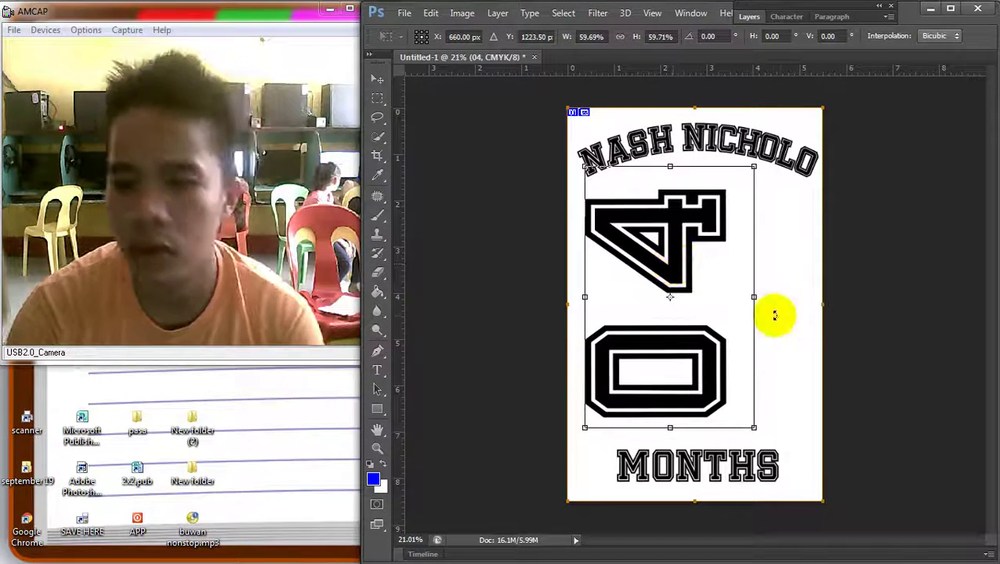
drag(757, 301, 848, 297)
key(Return)
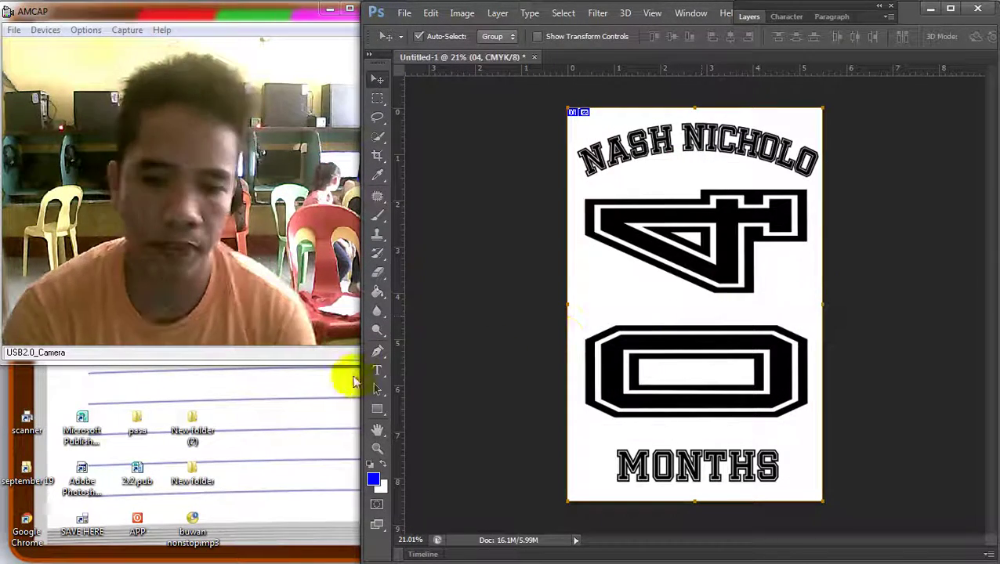
click(377, 371)
drag(585, 163, 852, 426)
Tighten the 04 text's spacing in the Character panel, entering 40 and -100
click(786, 16)
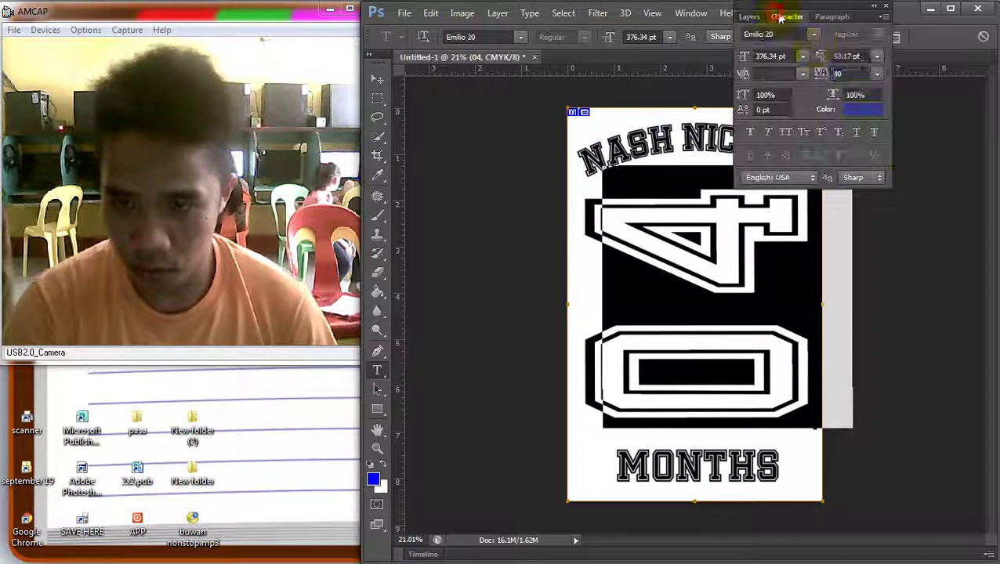
click(854, 55)
click(871, 57)
click(865, 57)
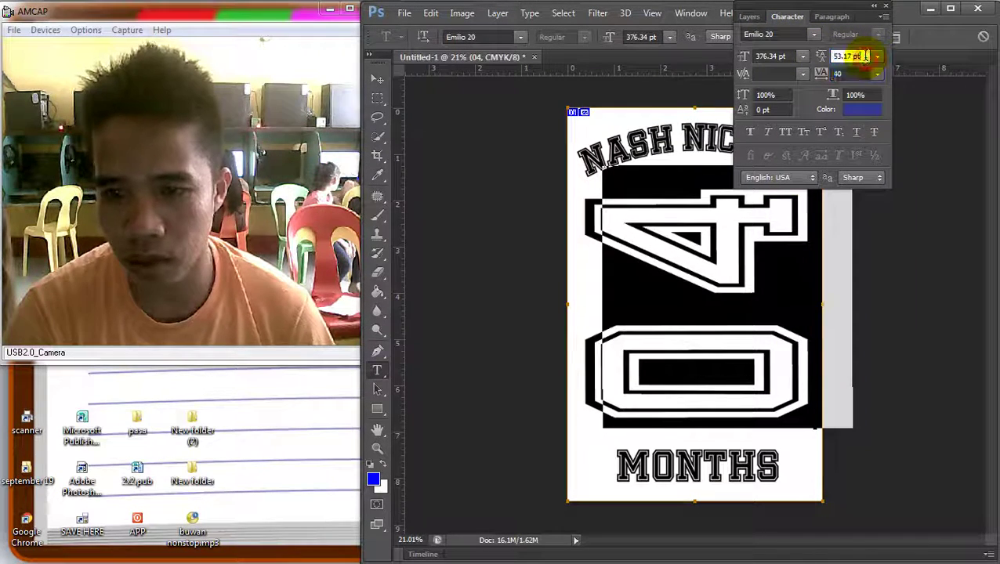
click(859, 74)
text(40)
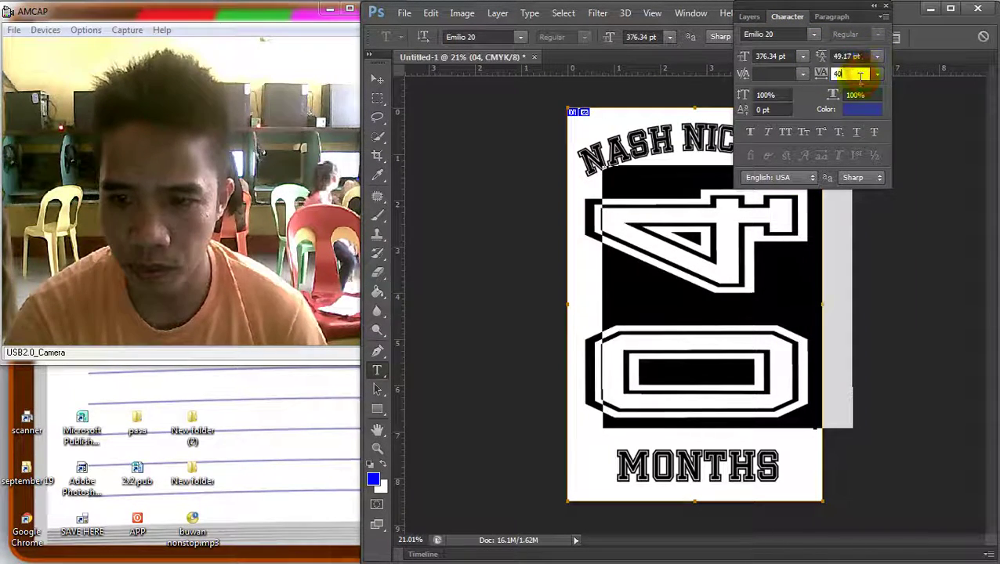
key(Return)
text(-100)
key(Return)
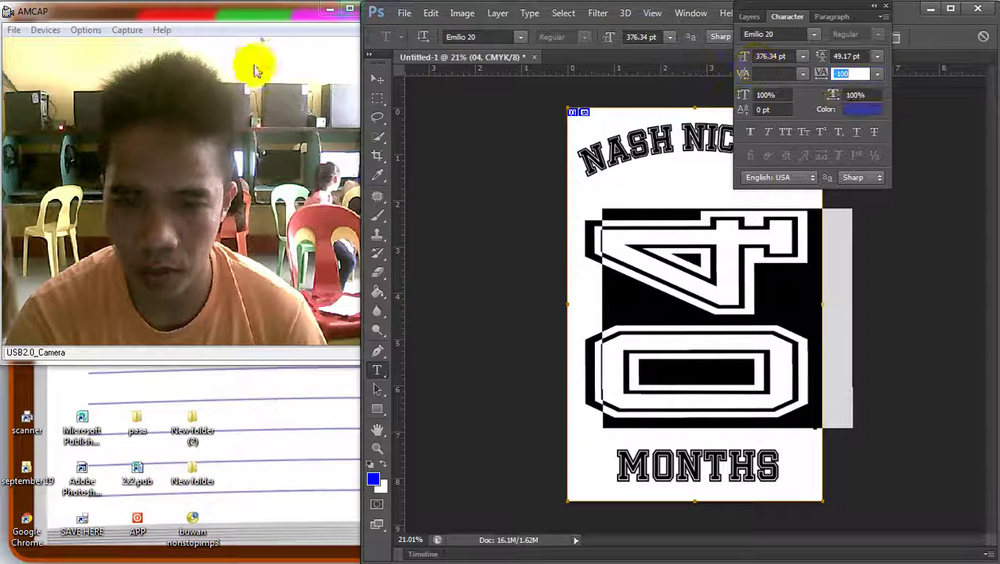
click(377, 79)
click(789, 17)
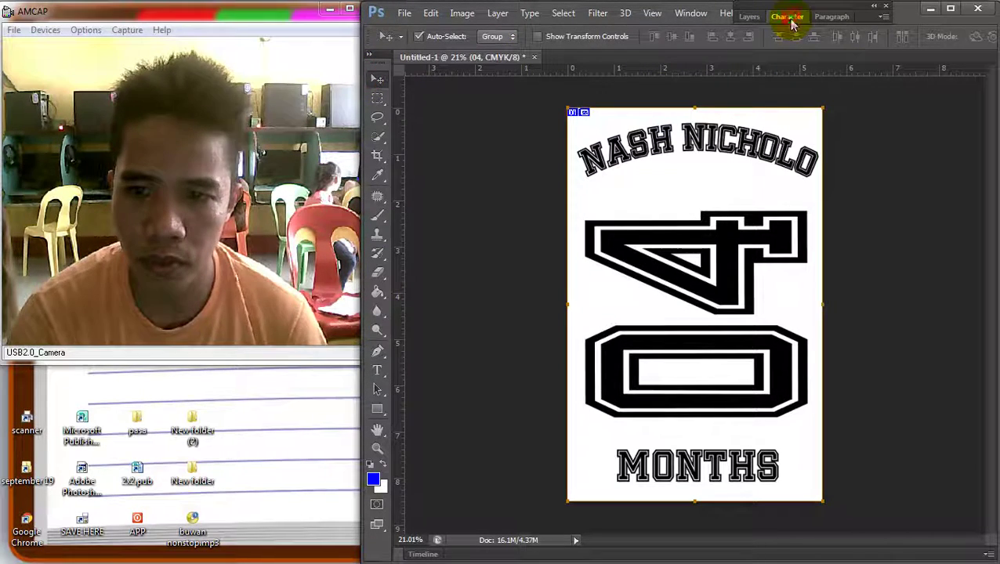
Stretch the 04 text taller with Free Transform and nudge it into position
click(723, 202)
key(ctrl+t)
drag(713, 206, 754, 252)
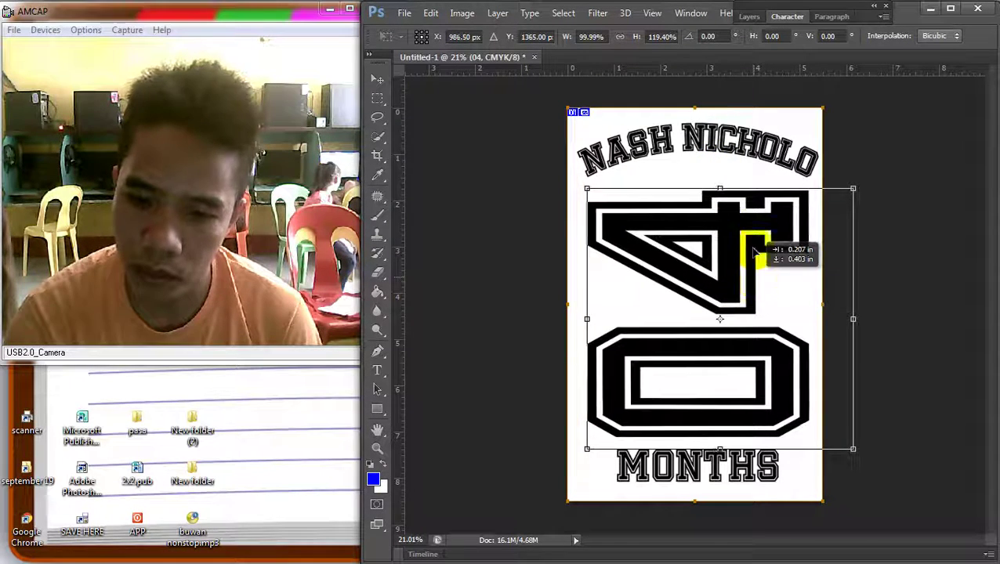
drag(716, 188, 714, 177)
drag(730, 227, 721, 229)
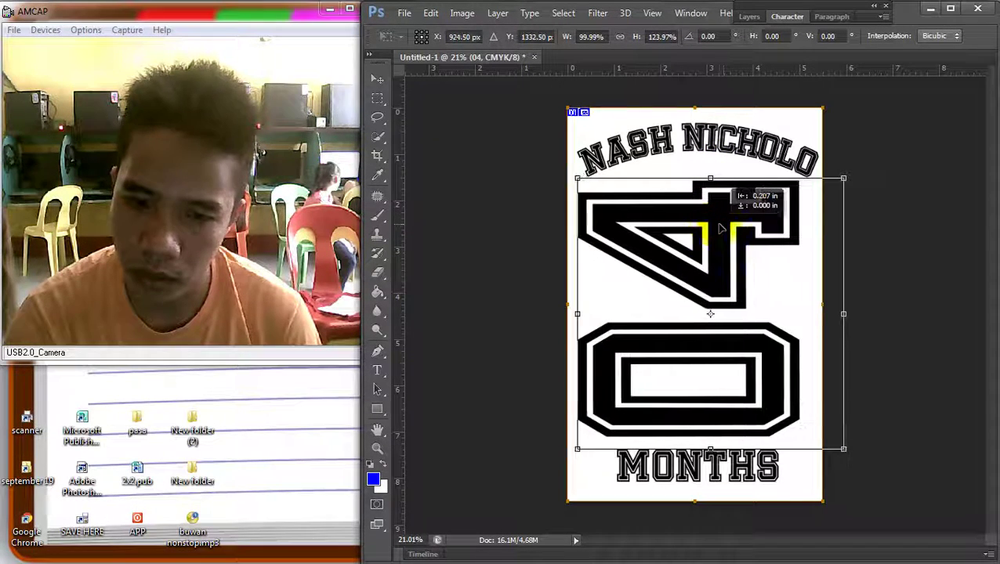
drag(846, 317, 852, 313)
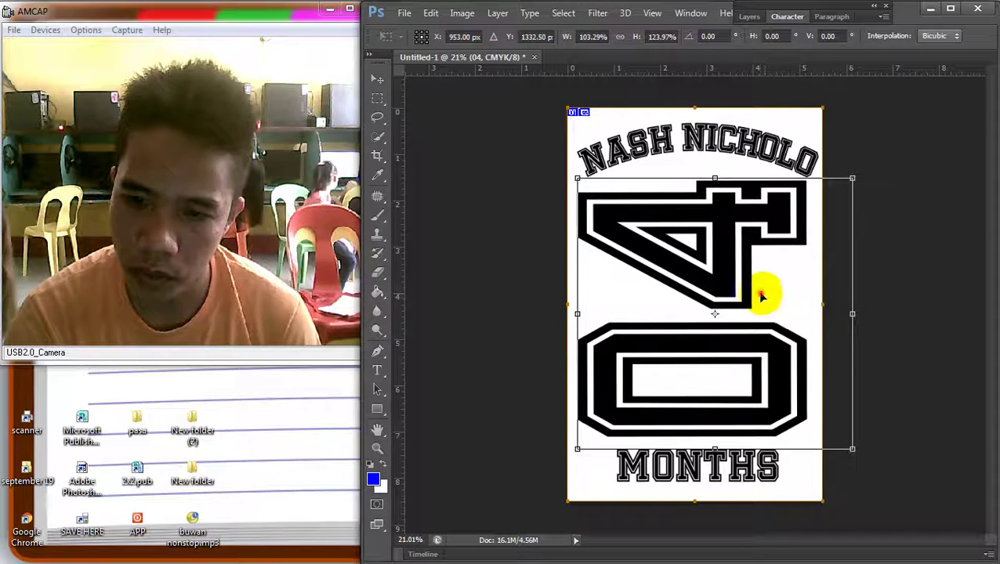
drag(760, 296, 758, 299)
key(Return)
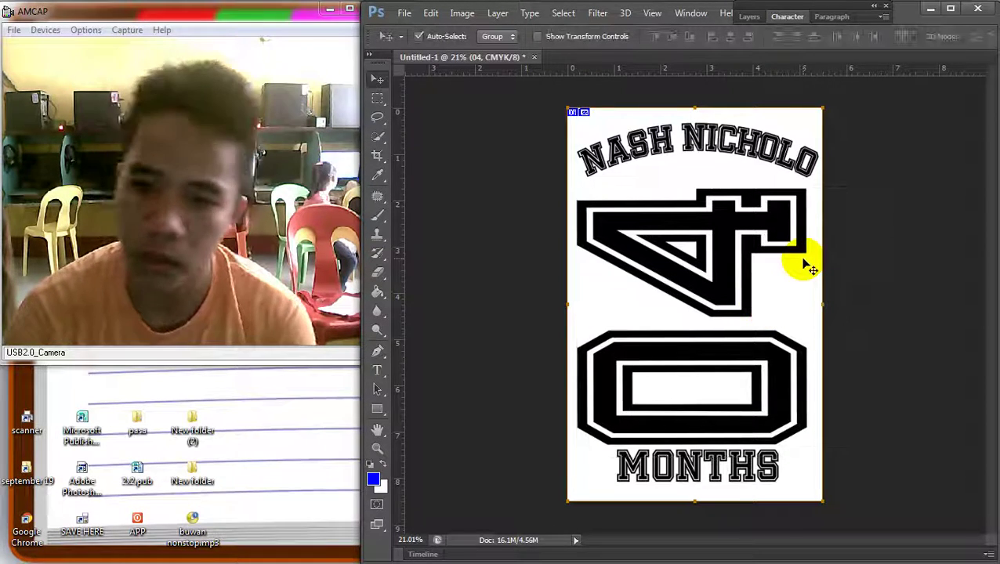
Reselect the 04 layer and reduce its letter spacing a step further
right_click(670, 464)
click(744, 469)
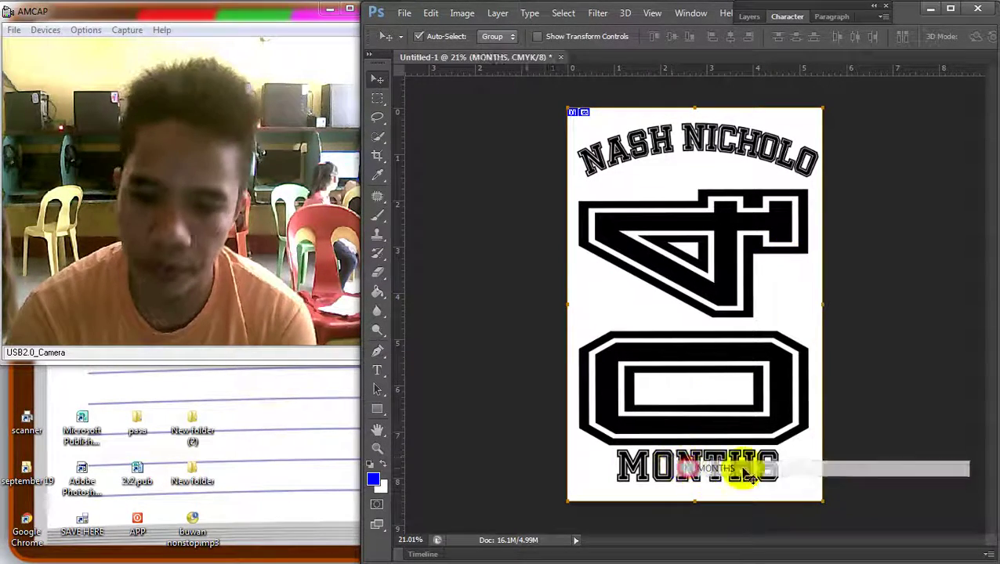
right_click(709, 378)
click(736, 379)
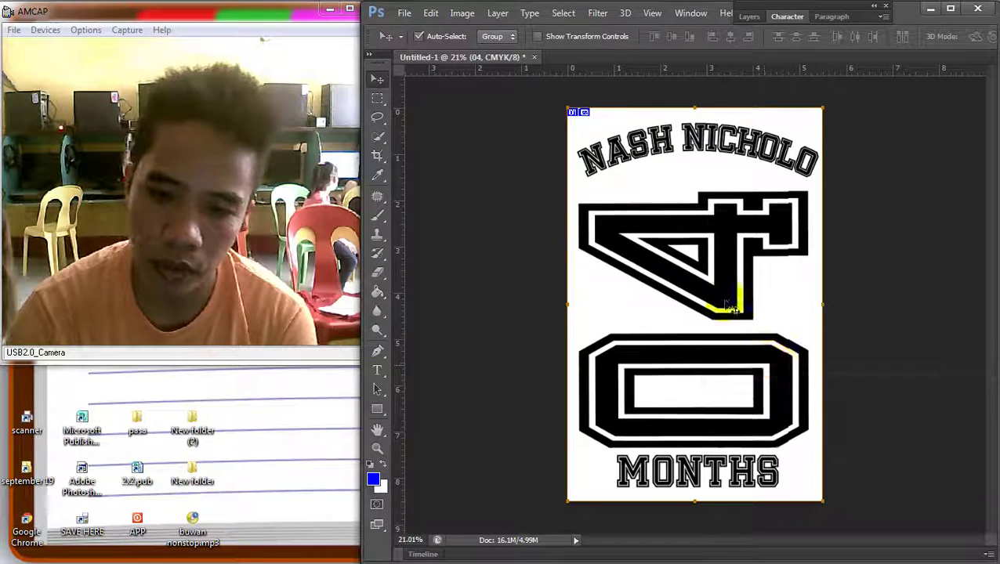
click(377, 370)
click(726, 323)
key(ctrl+a)
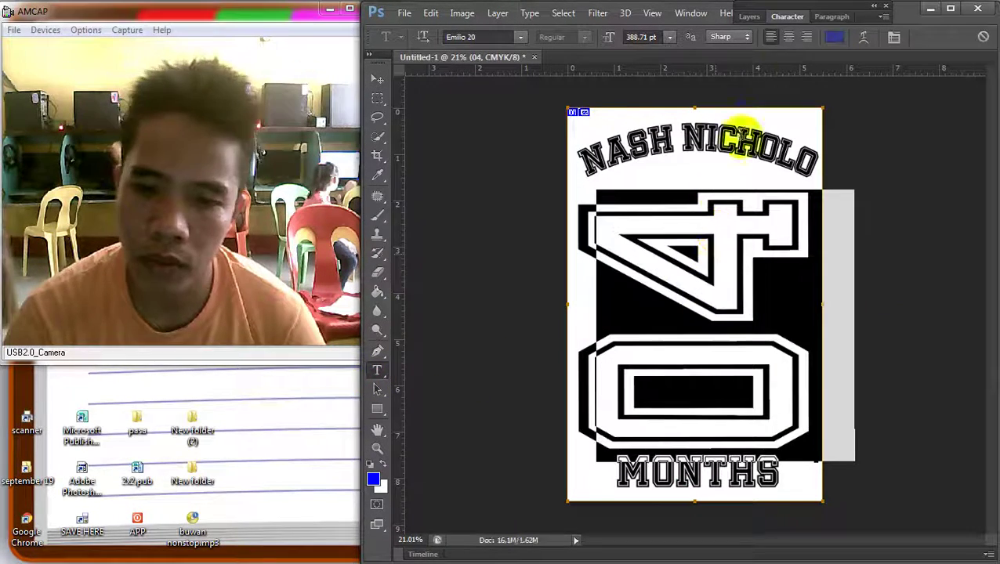
click(781, 17)
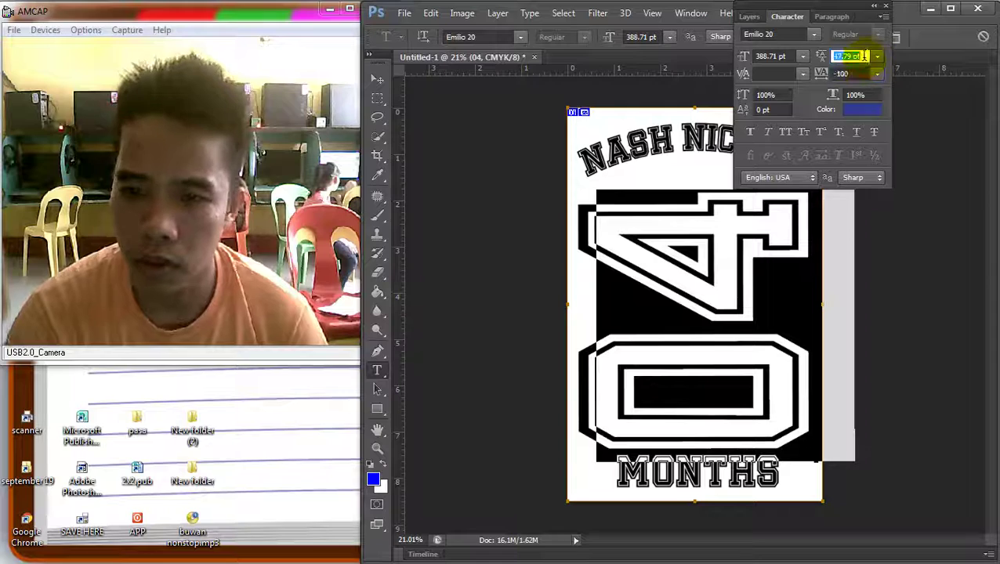
key(Down)
key(Down)
key(Down)
key(Down)
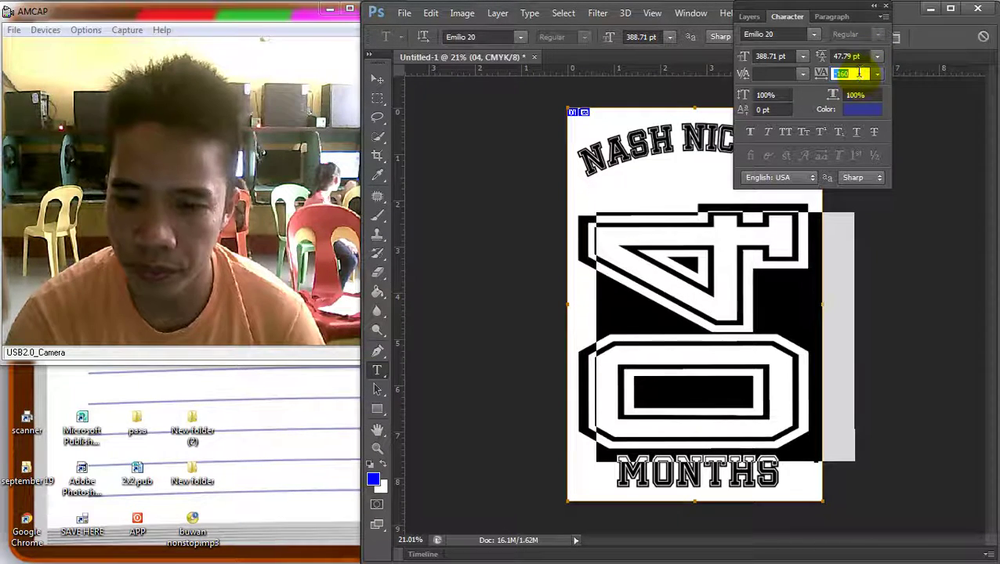
click(377, 79)
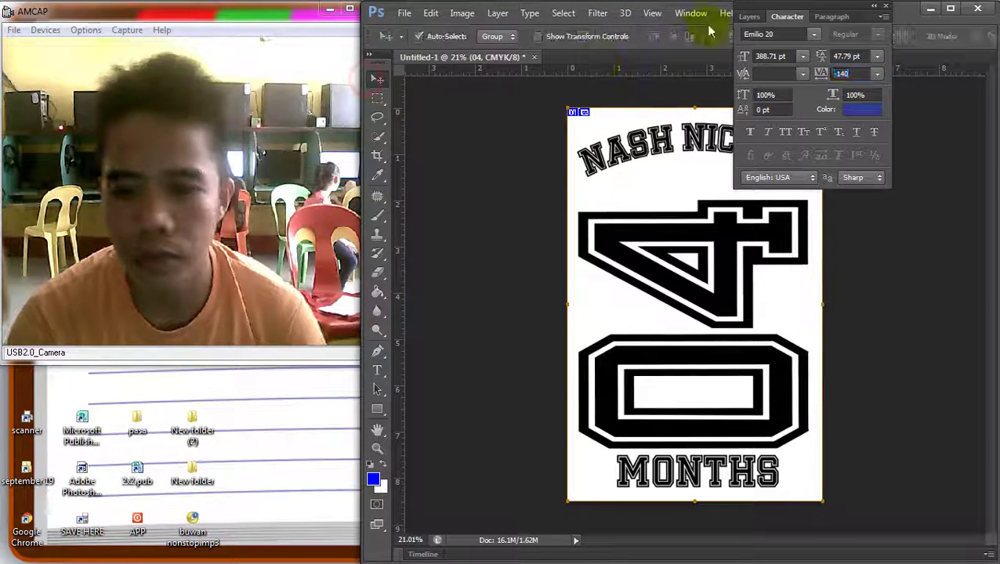
click(799, 26)
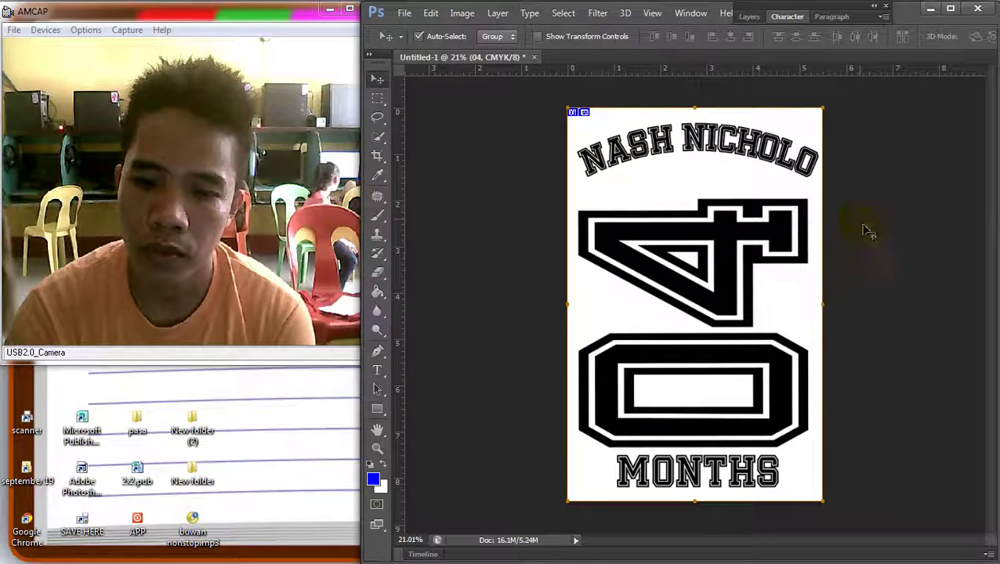
Make the 04 text narrower with Free Transform
scroll(815, 243, down, 3)
scroll(669, 263, up, 2)
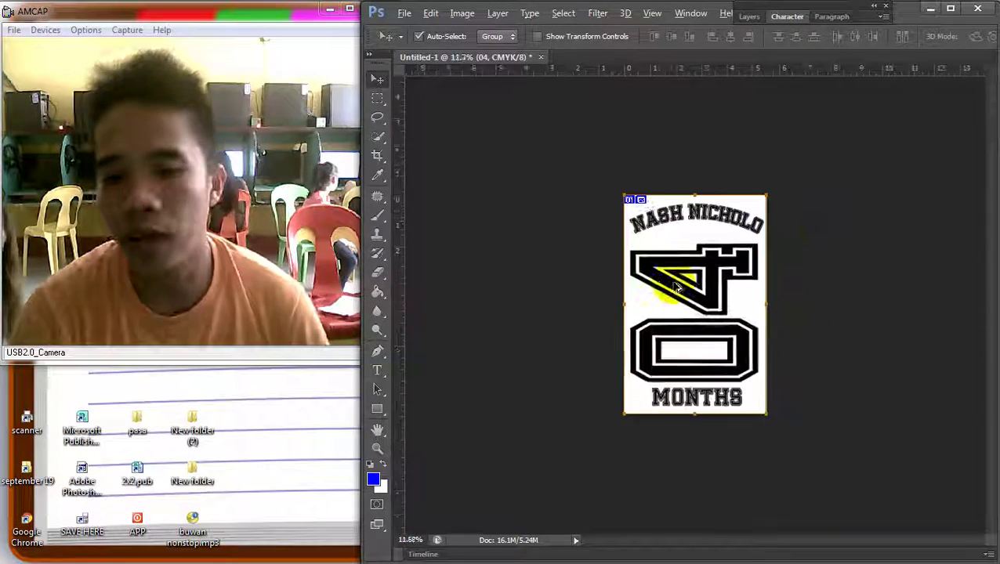
right_click(729, 269)
click(776, 273)
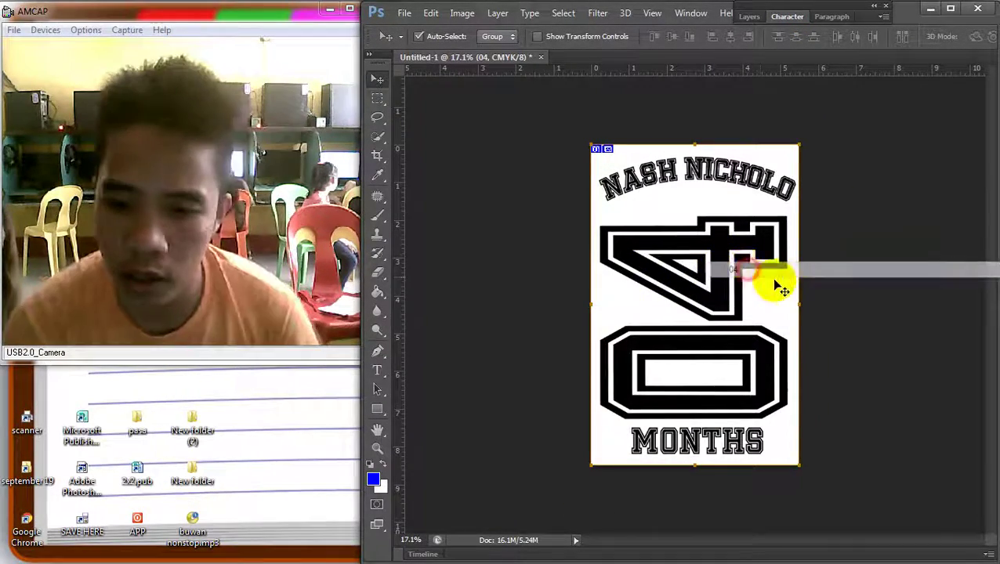
key(ctrl+t)
drag(824, 324, 780, 324)
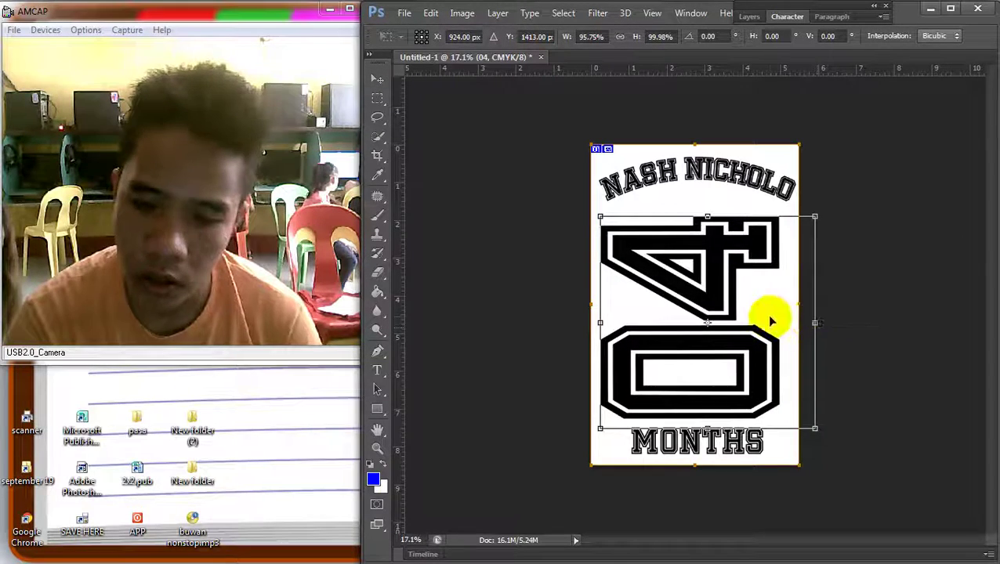
key(Return)
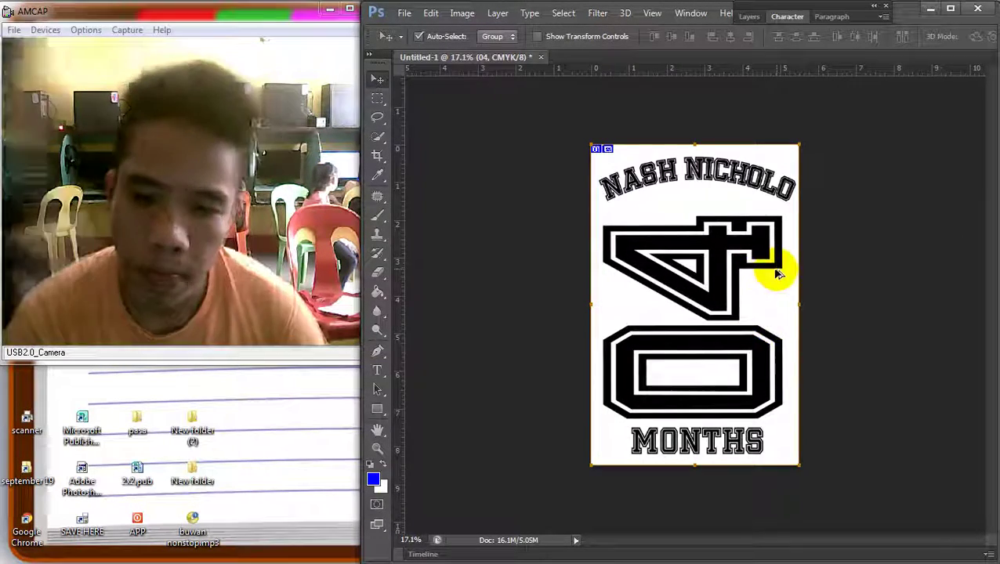
mouse_move(982, 66)
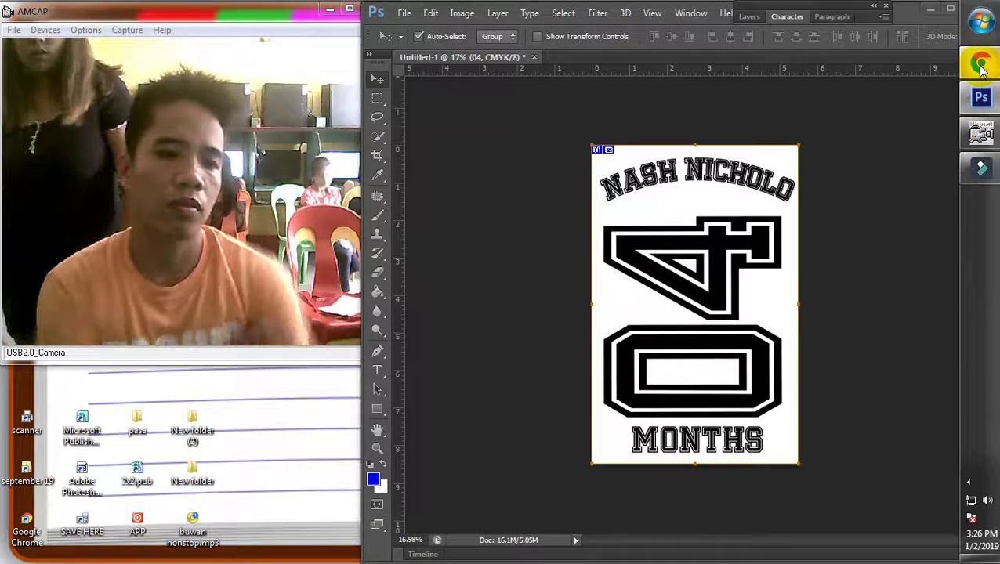
Open a new Chrome window and load the Google home page
click(981, 67)
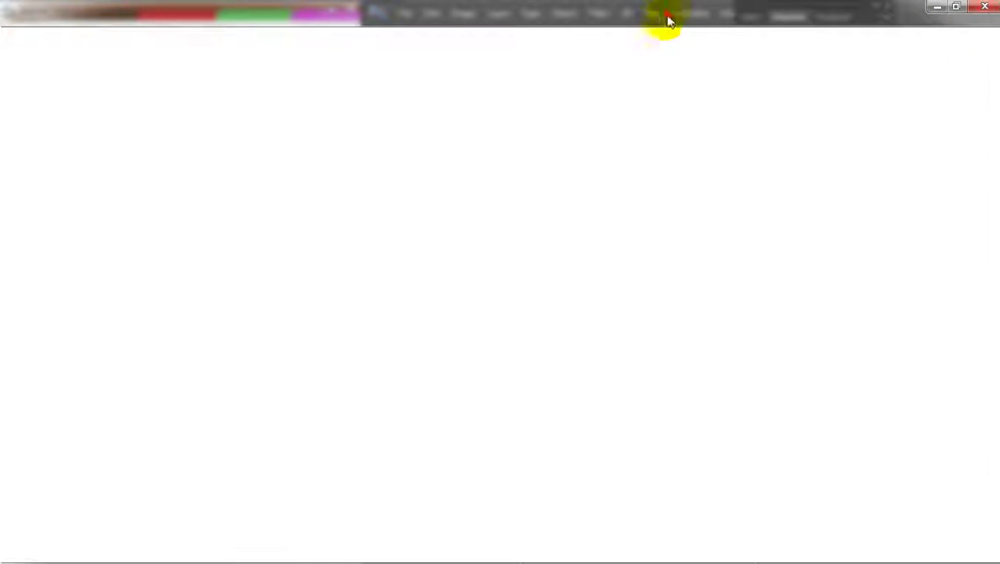
click(670, 15)
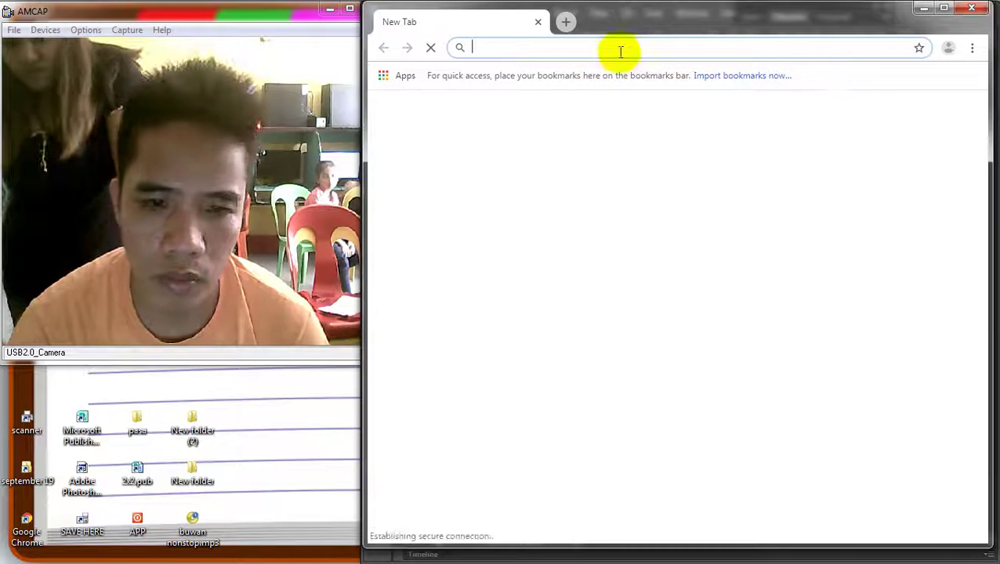
text(go)
key(Return)
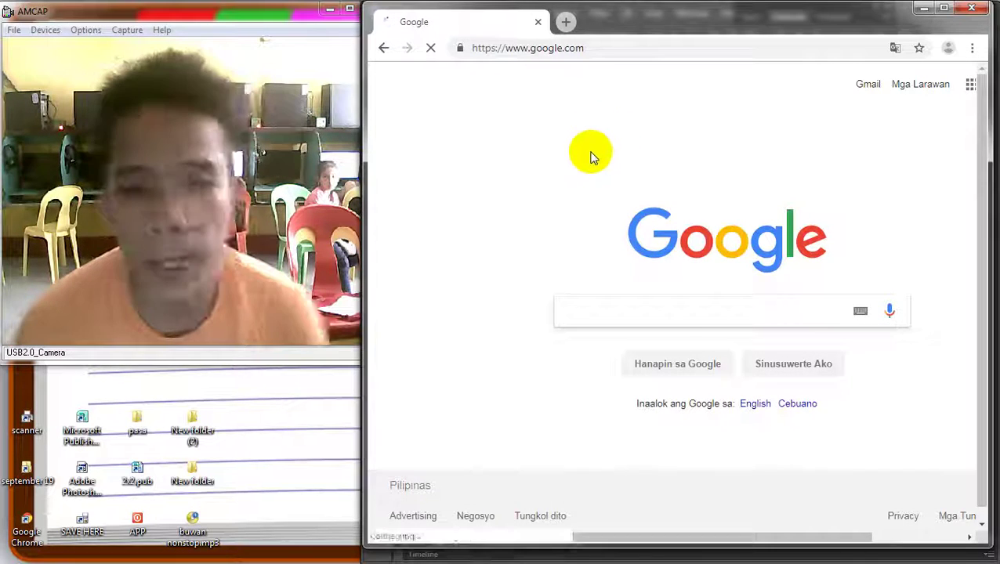
Search Google for 'jordan silhouette PNG' and open the image results
text(JOR)
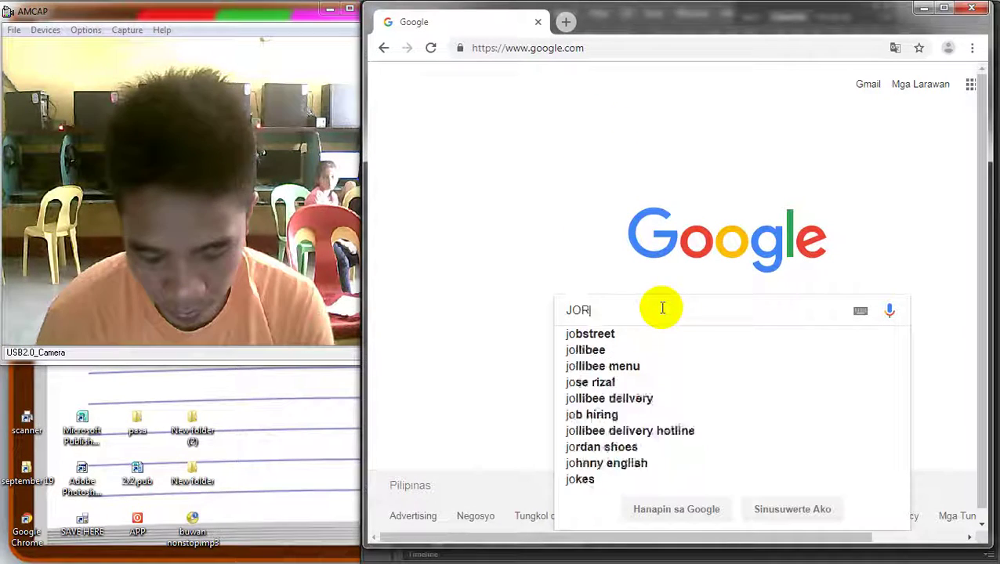
text(DAN S)
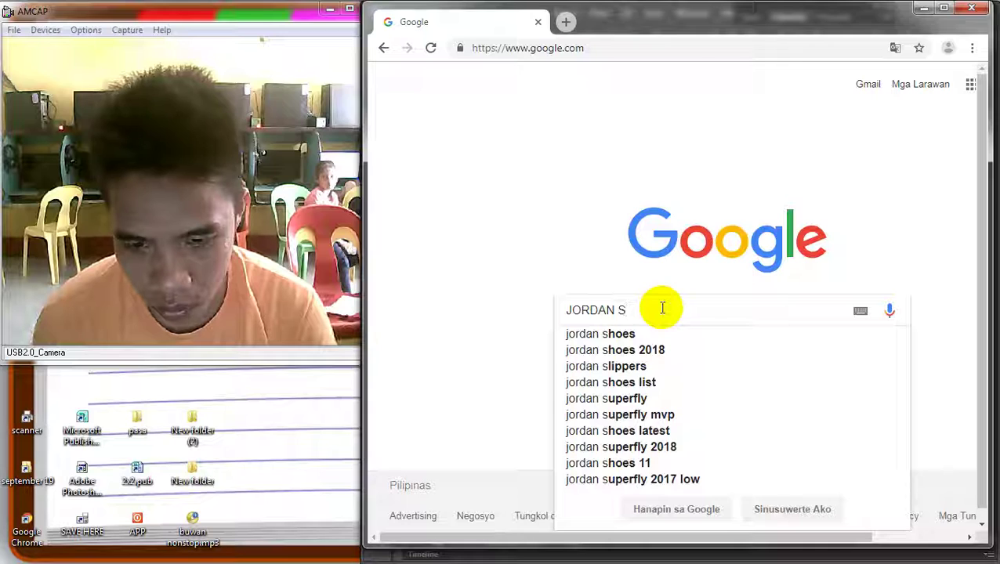
text(ILL)
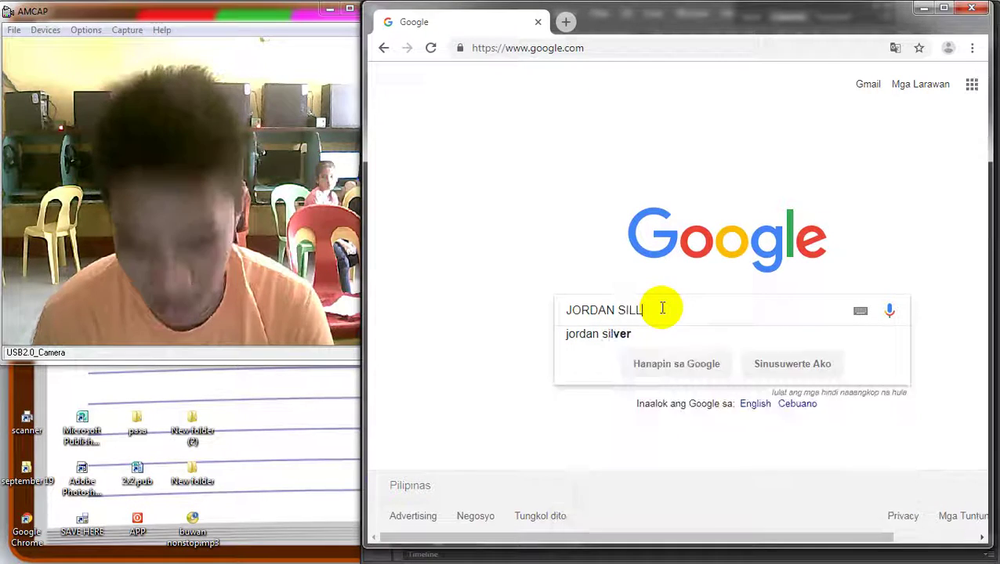
key(BackSpace)
key(BackSpace)
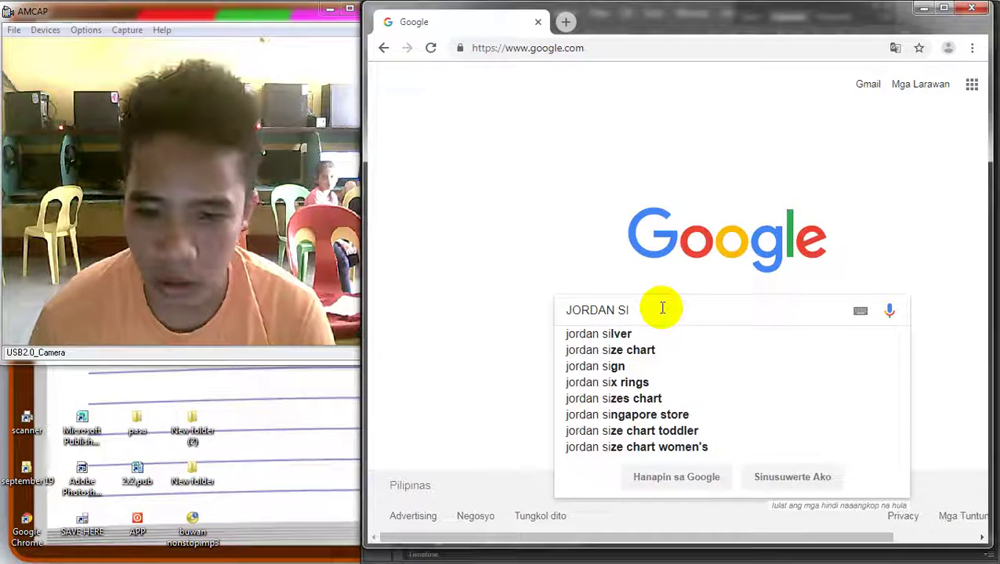
key(BackSpace)
text(Y)
key(BackSpace)
text(WI)
key(BackSpace)
key(BackSpace)
text(E)
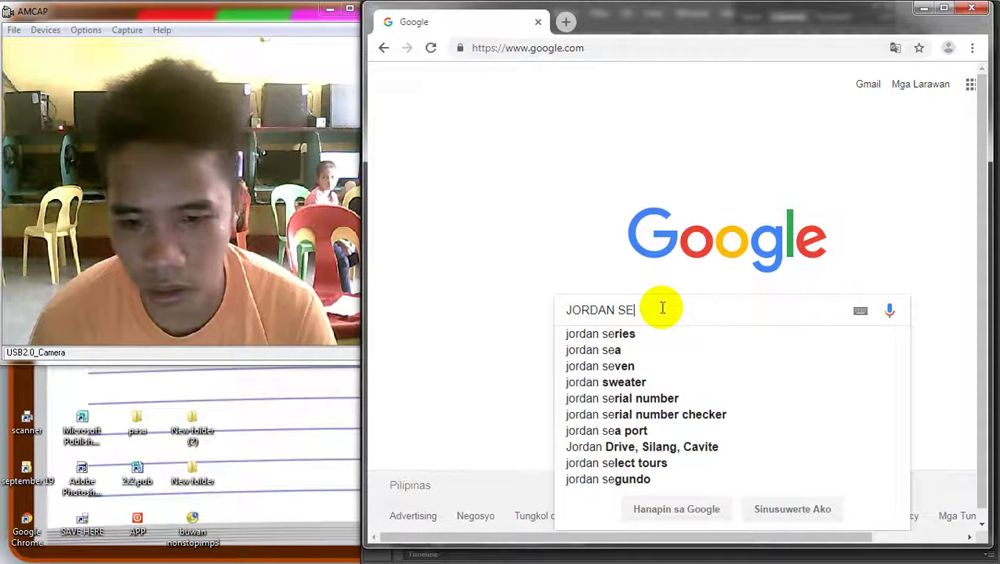
key(BackSpace)
text(ILLO)
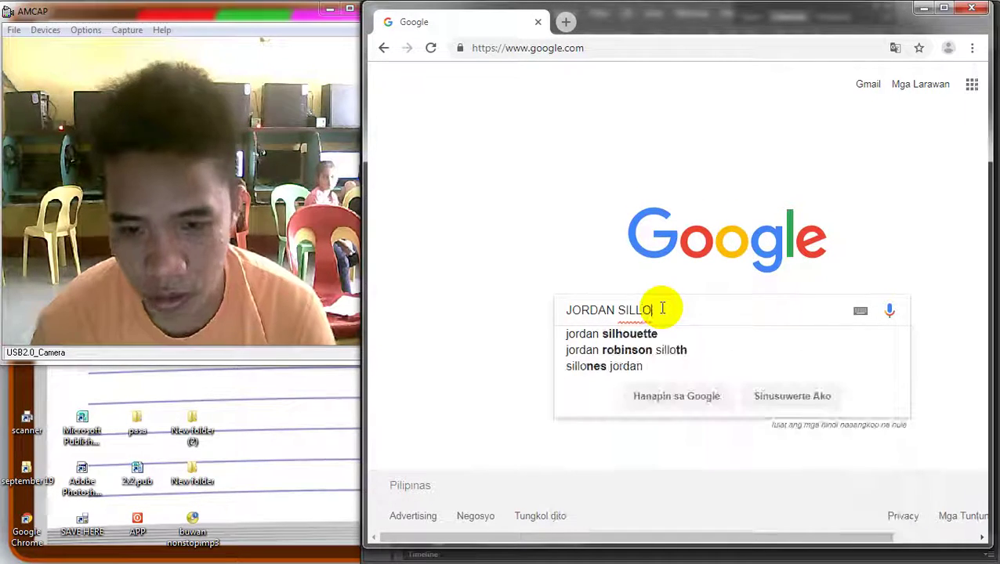
key(Down)
text(PN)
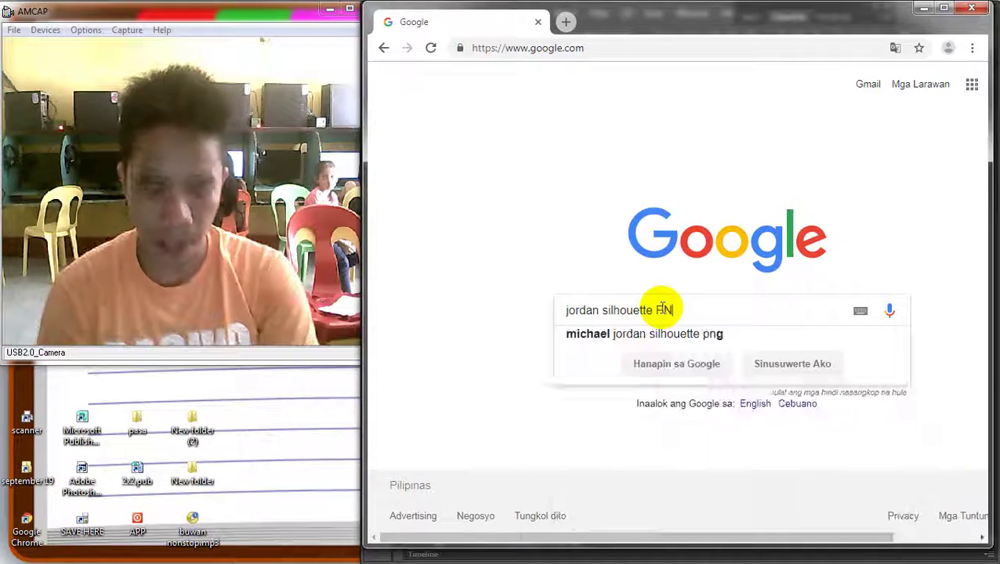
text(G)
key(Return)
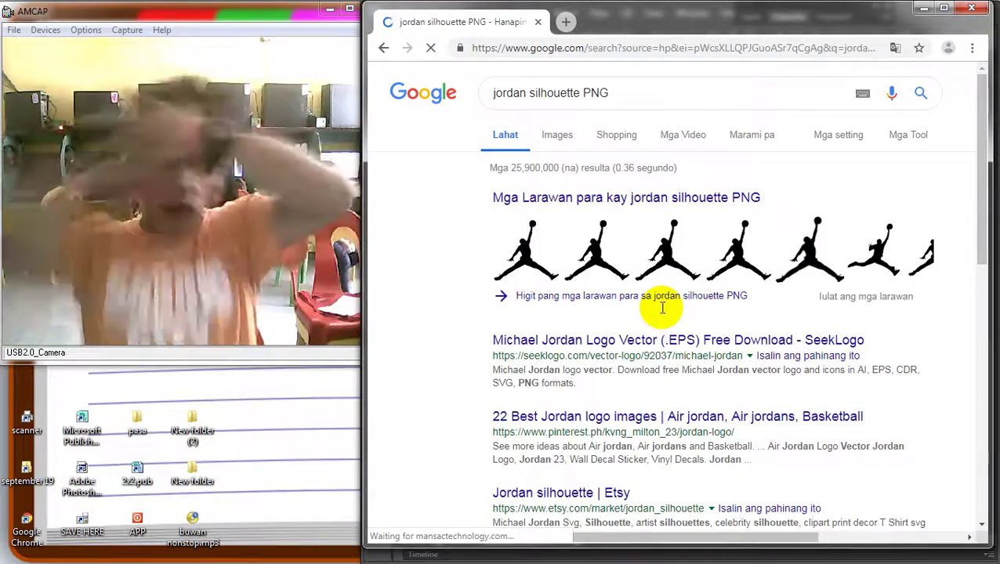
scroll(621, 147, down, 5)
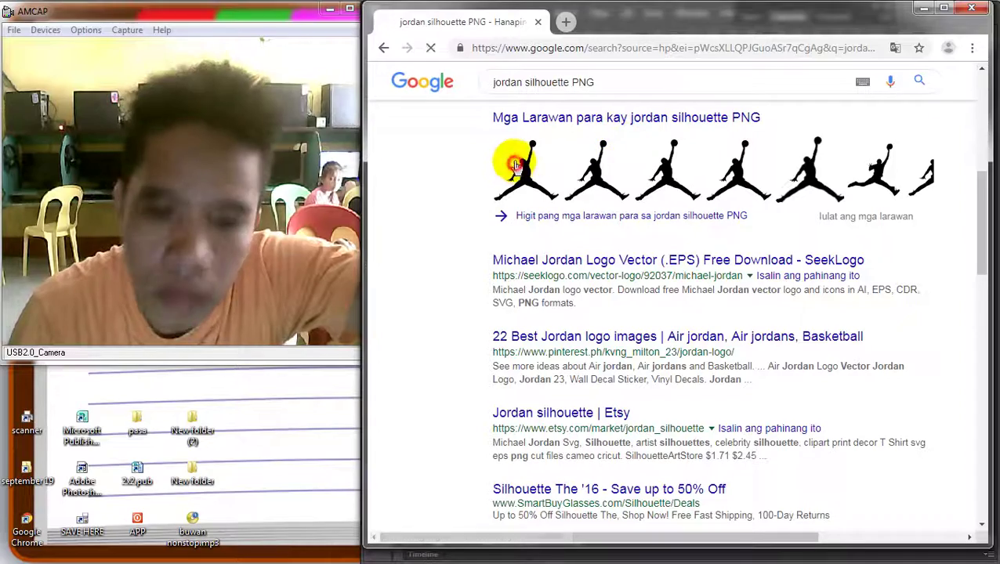
click(558, 177)
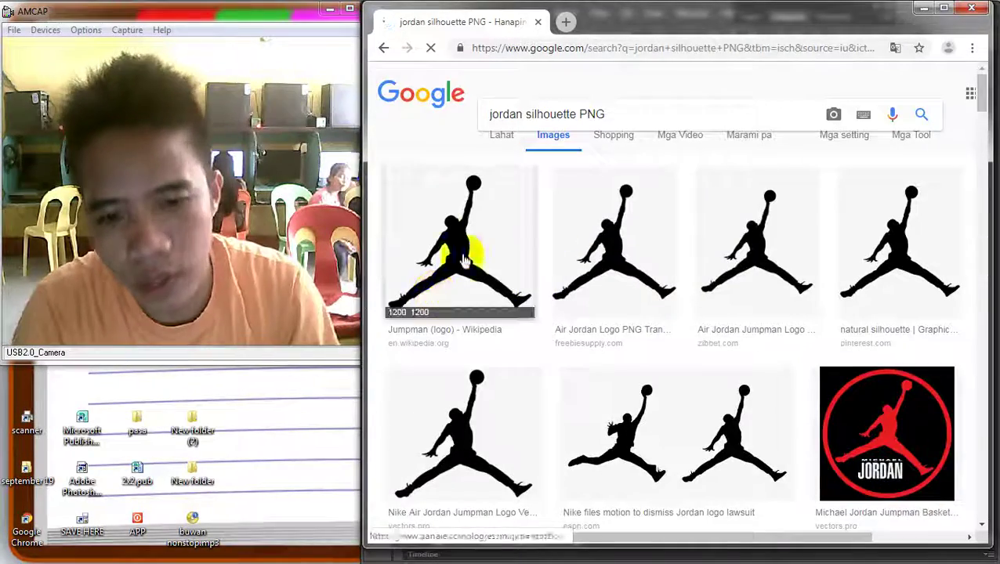
Copy the previewed Jumpman image, paste it into Photoshop, then undo the black layer
click(468, 249)
click(462, 211)
right_click(458, 276)
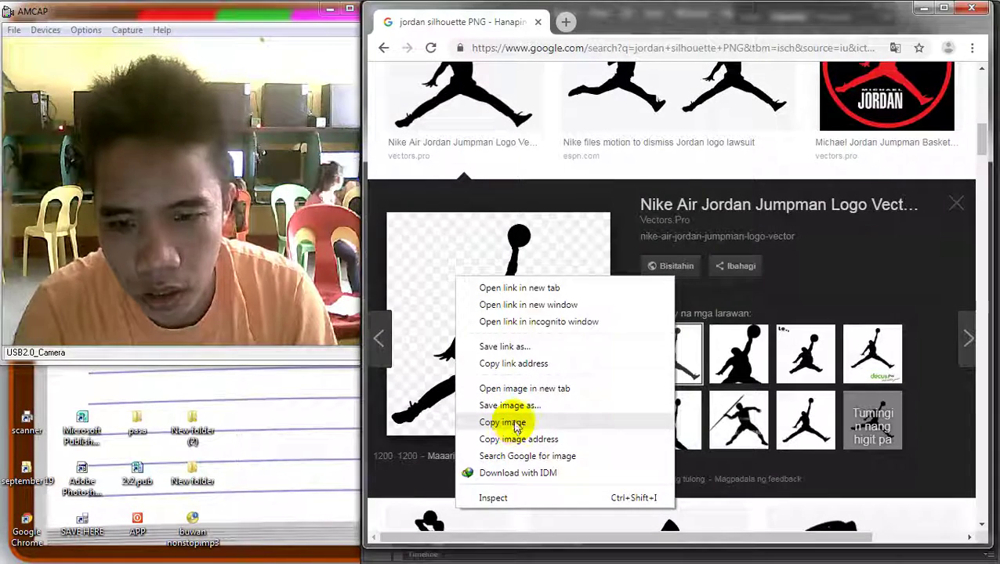
click(520, 423)
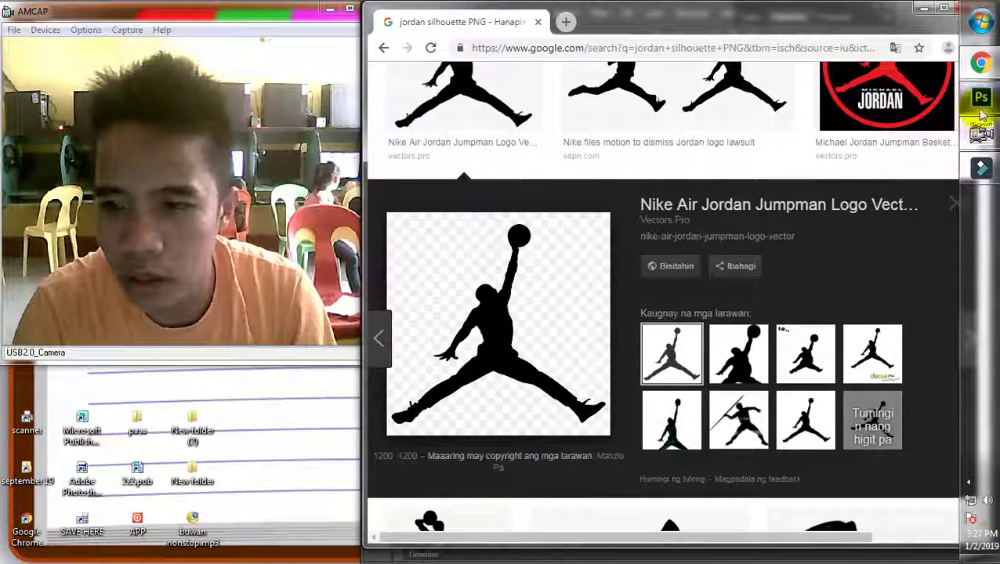
click(978, 86)
key(ctrl+v)
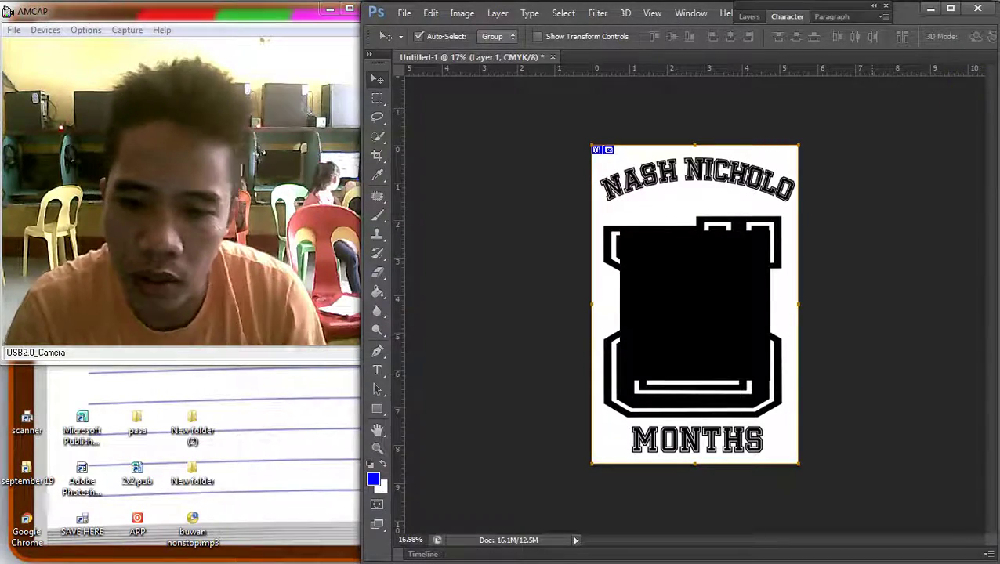
key(ctrl+z)
Save the Jumpman image as nike-air-jordan-jumpman-logo-vector.png
click(977, 63)
right_click(513, 290)
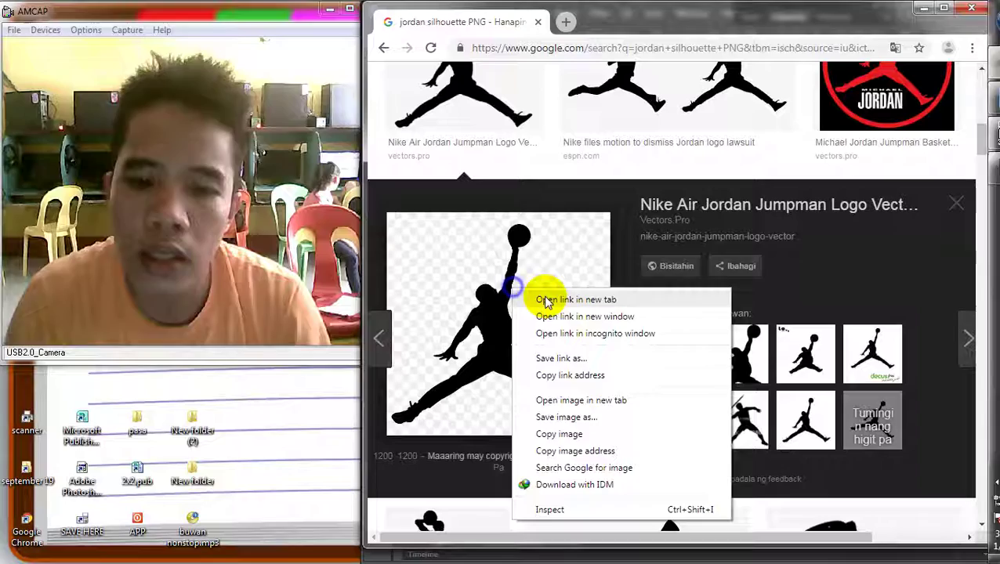
click(559, 417)
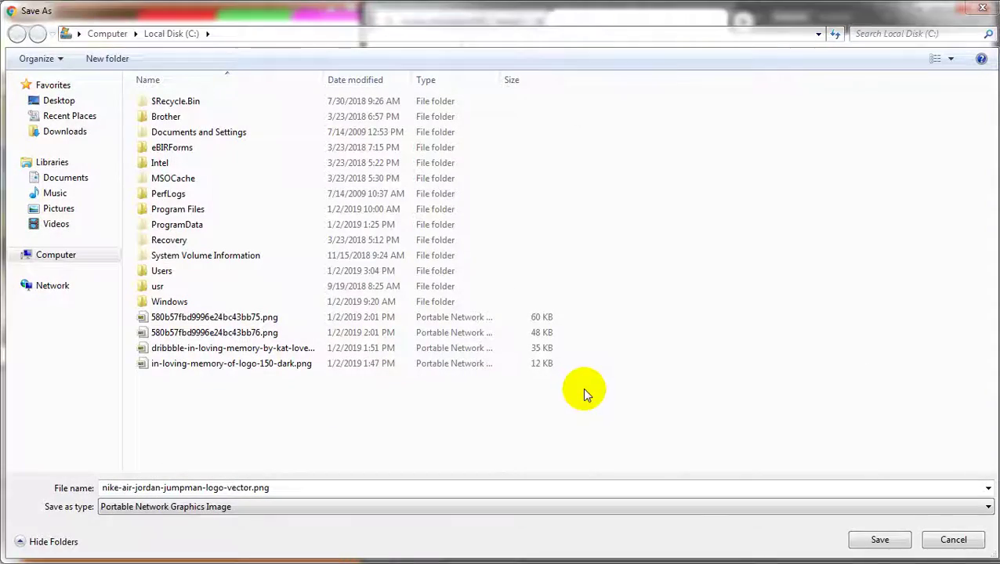
click(902, 540)
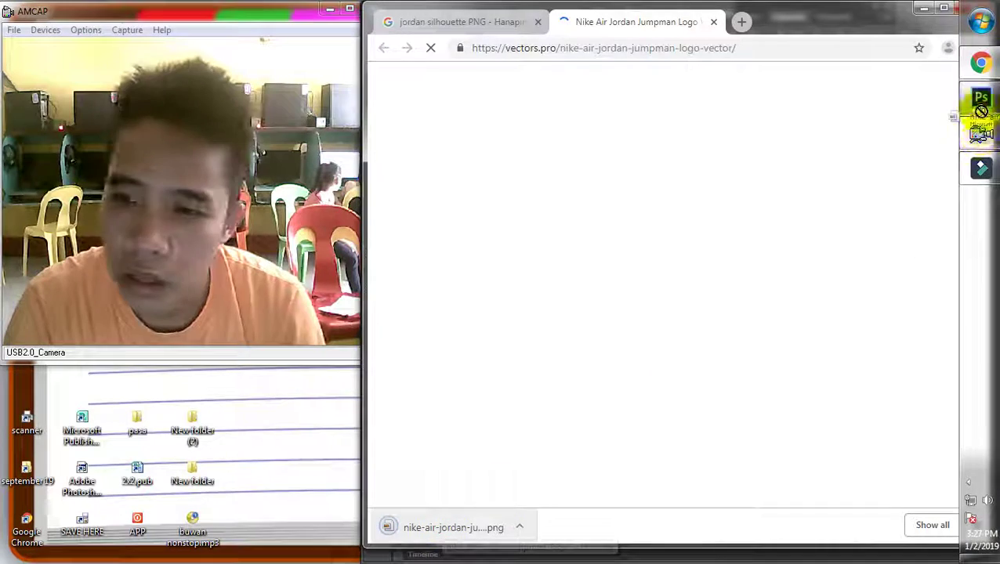
click(974, 99)
drag(623, 263, 751, 375)
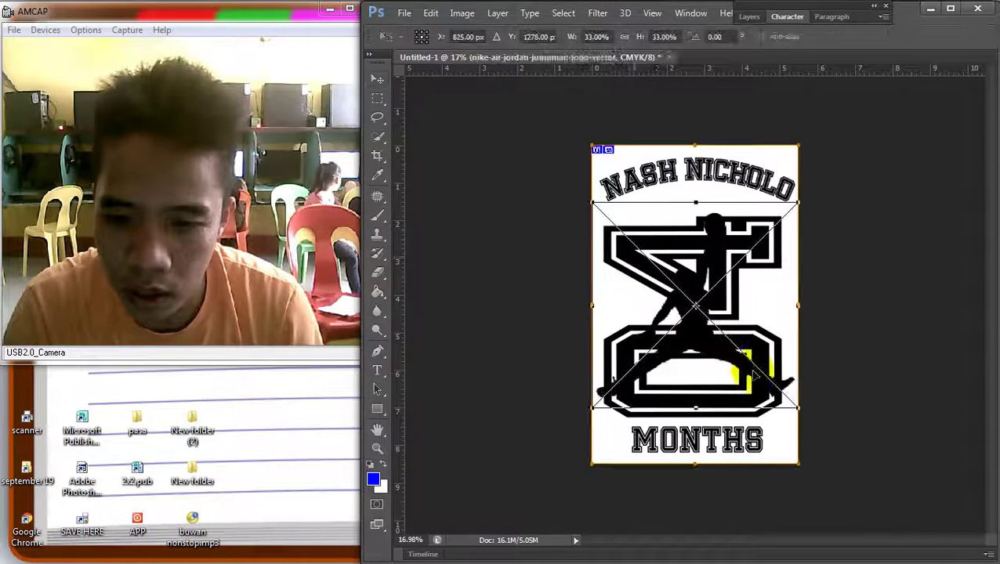
drag(809, 416, 680, 202)
scroll(689, 188, up, 4)
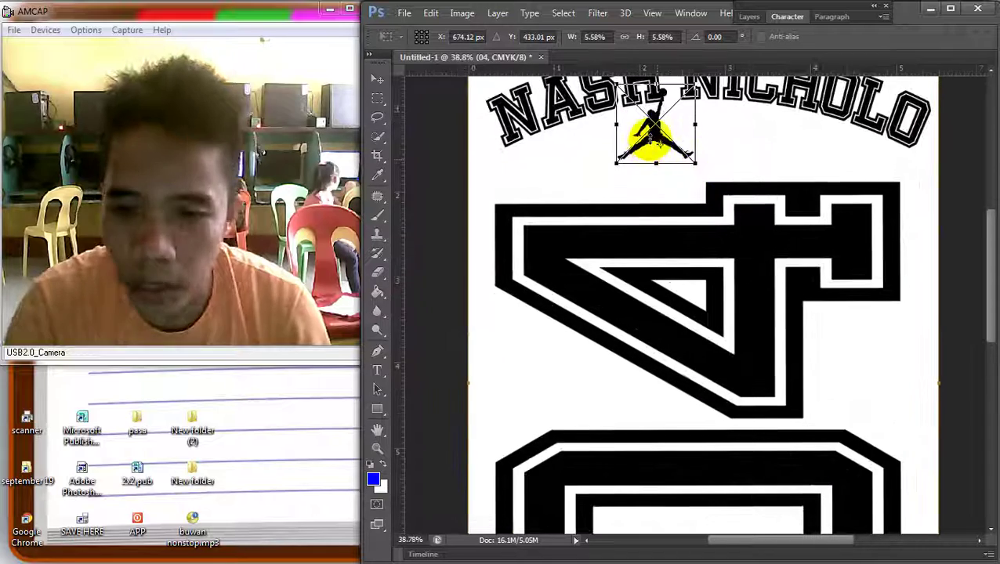
drag(651, 139, 632, 179)
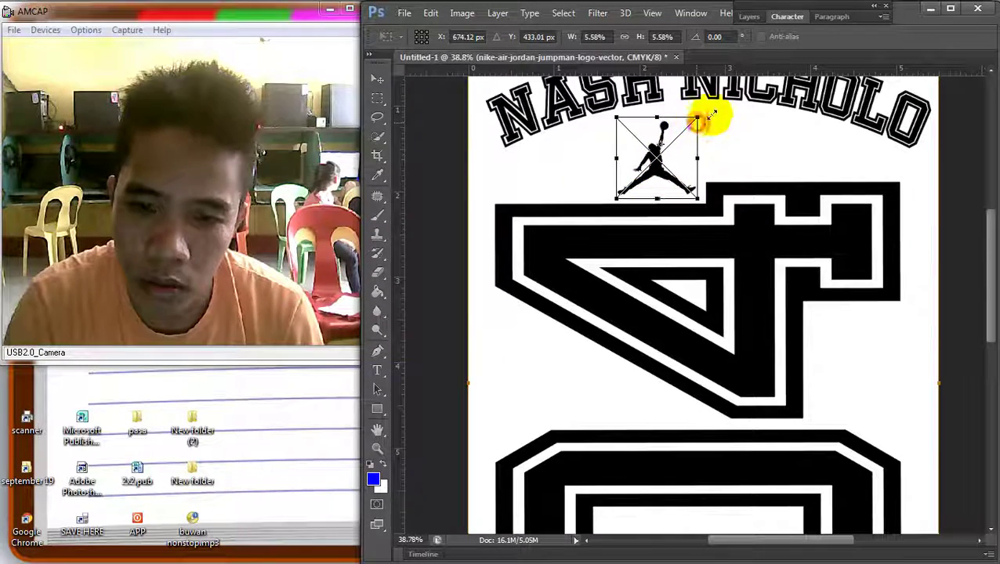
drag(697, 117, 708, 111)
double_click(657, 145)
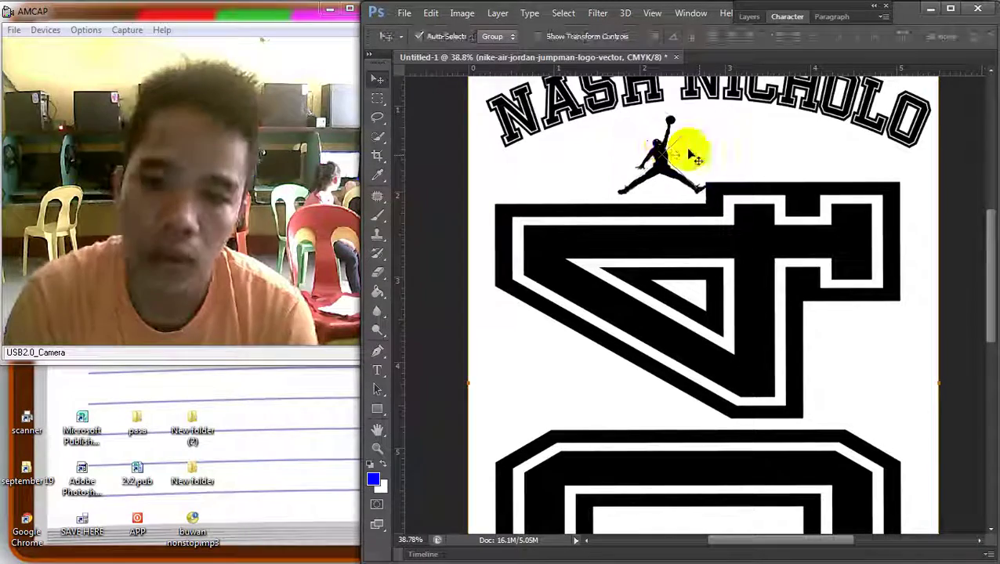
Add a Stroke layer style to the Jumpman layer
click(749, 16)
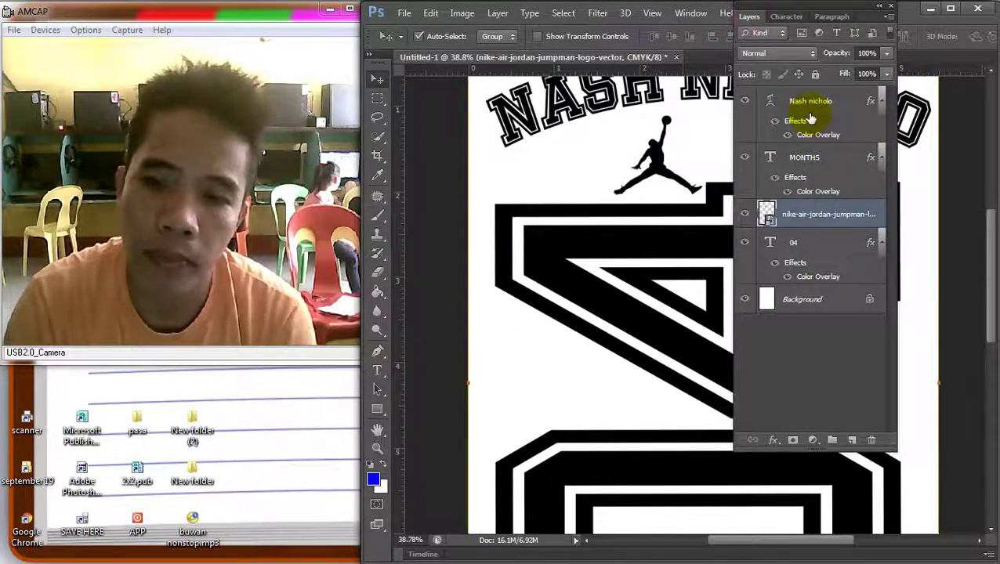
double_click(842, 229)
click(489, 394)
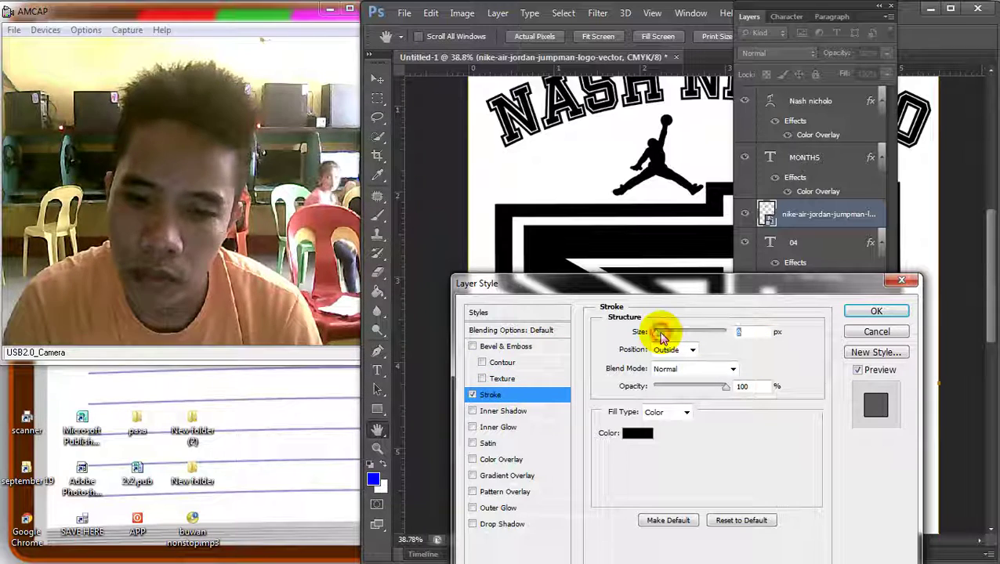
click(874, 311)
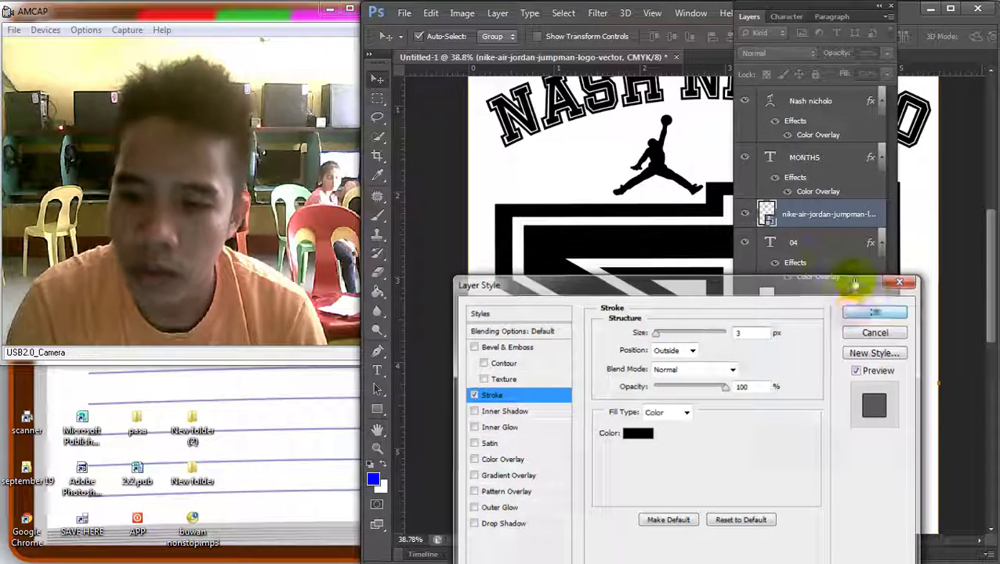
click(755, 20)
key(ctrl+0)
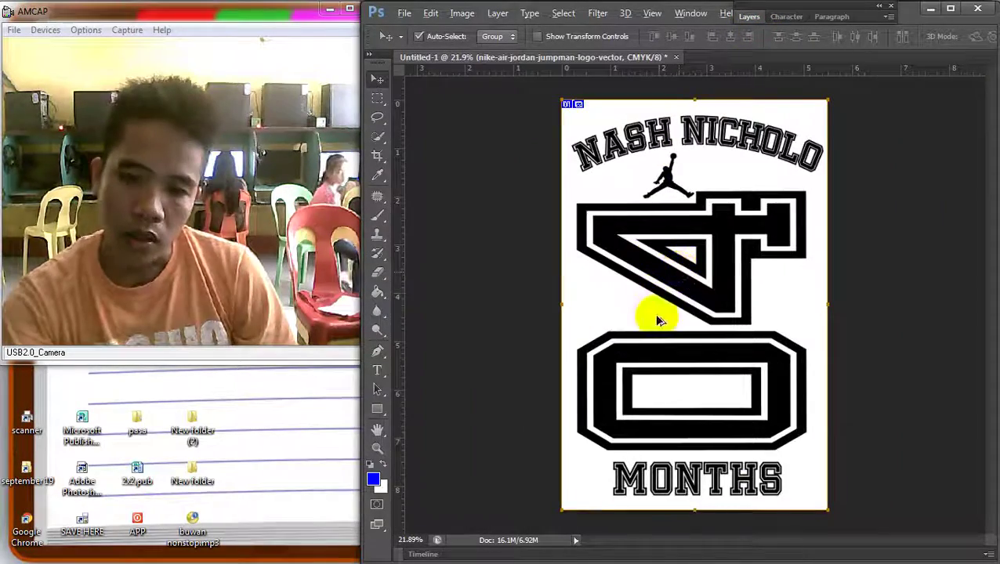
scroll(658, 320, down, 1)
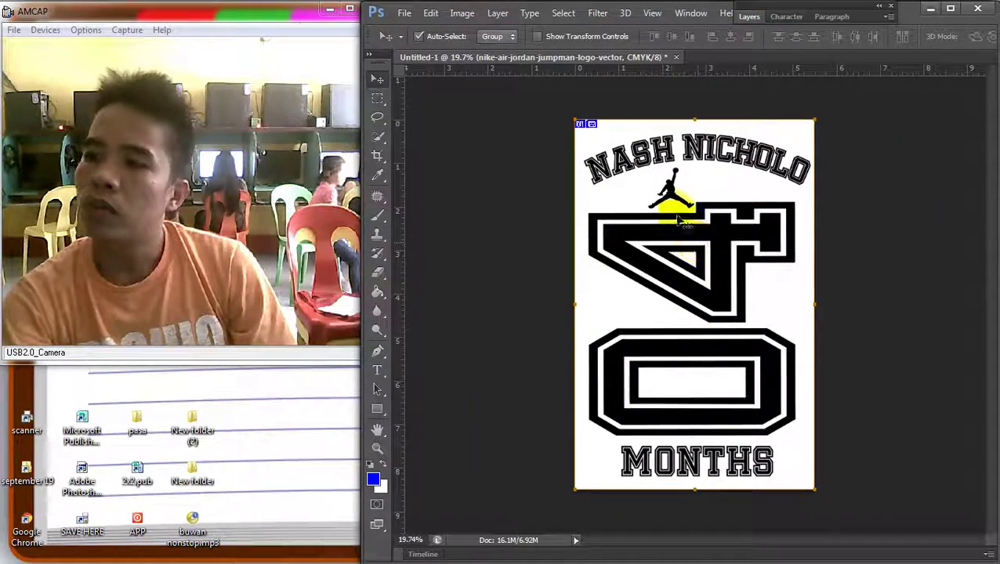
click(641, 162)
key(ctrl+t)
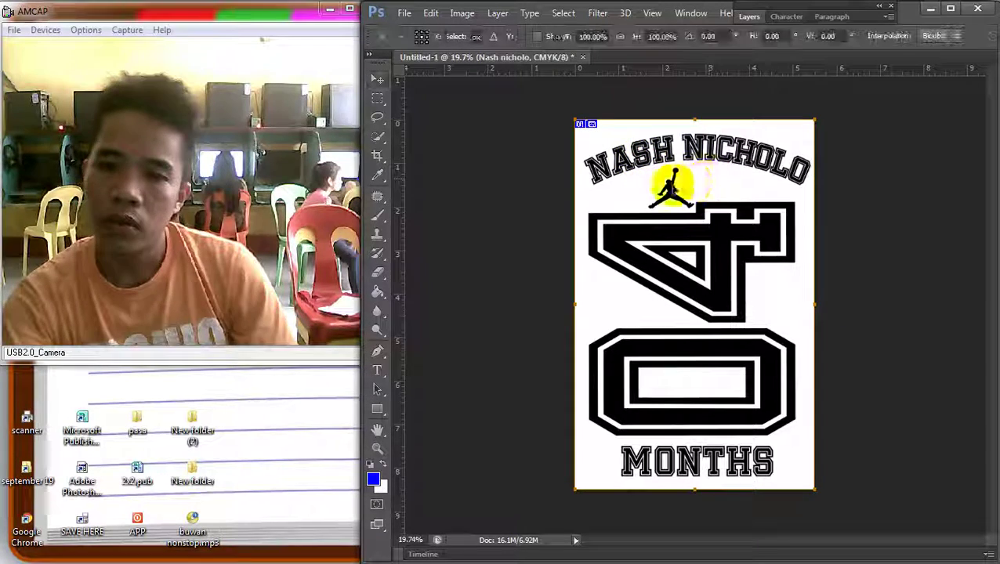
drag(583, 189, 578, 192)
key(Return)
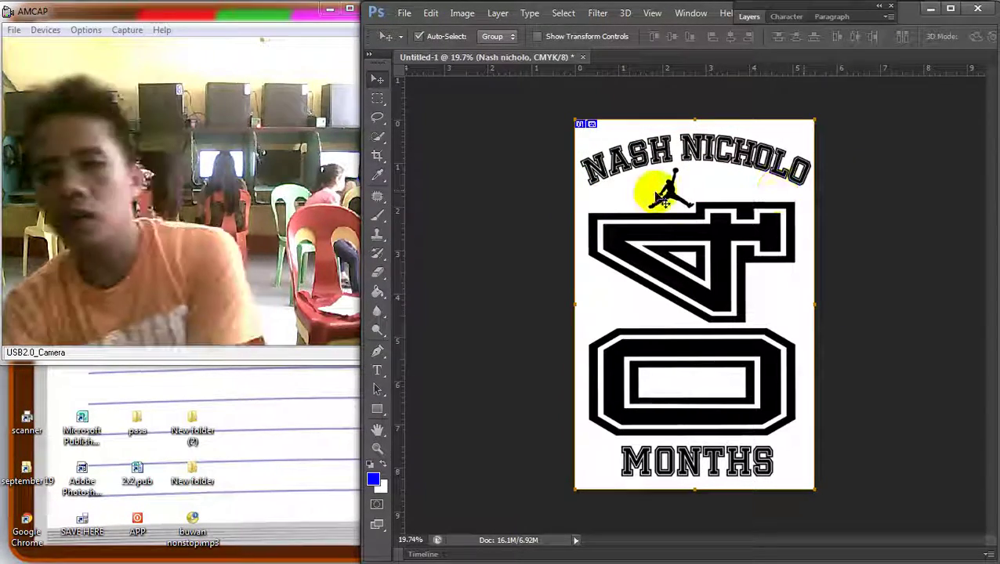
click(738, 199)
key(Up)
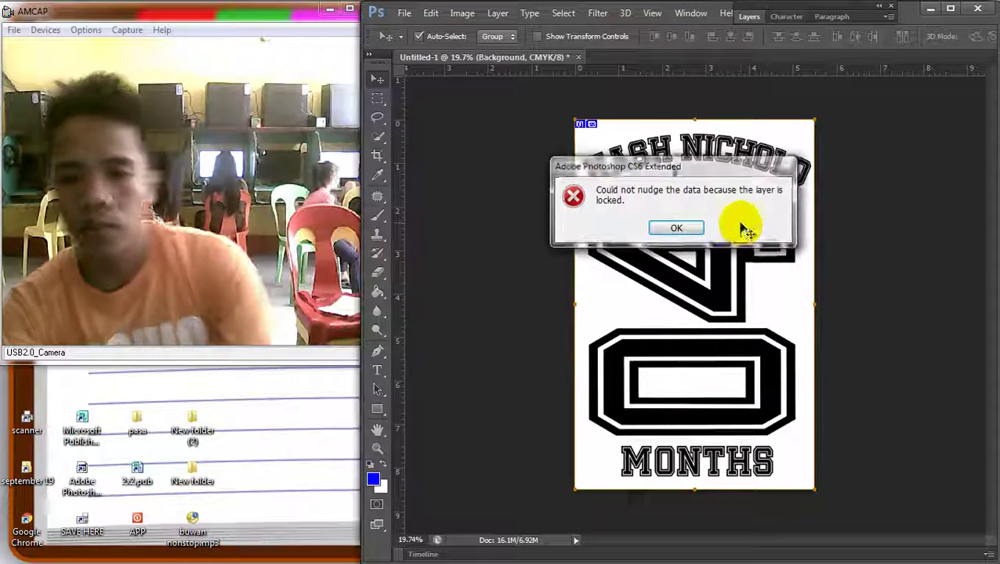
key(Return)
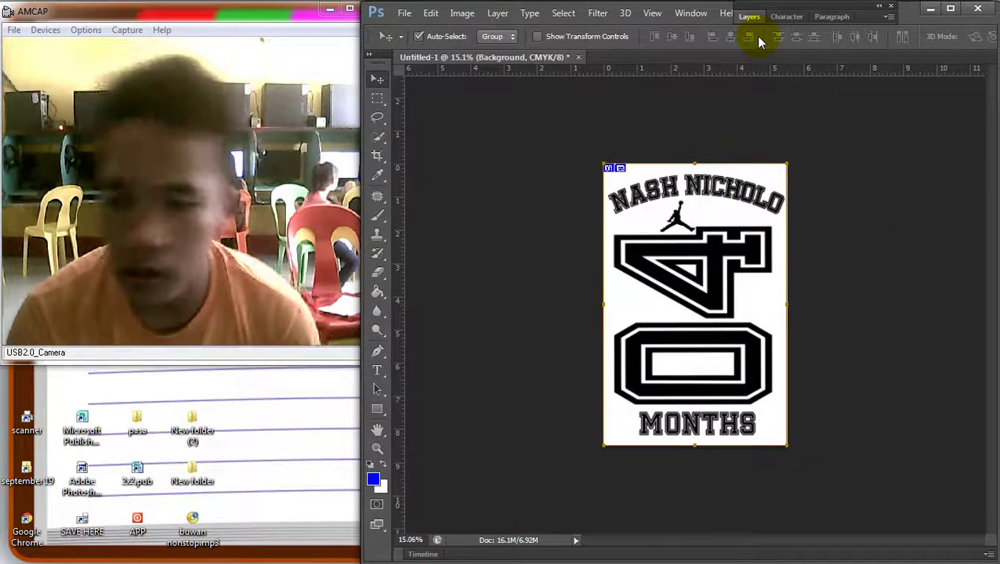
Create a new grayscale document 8.5 × 11 inches
key(ctrl+0)
click(404, 13)
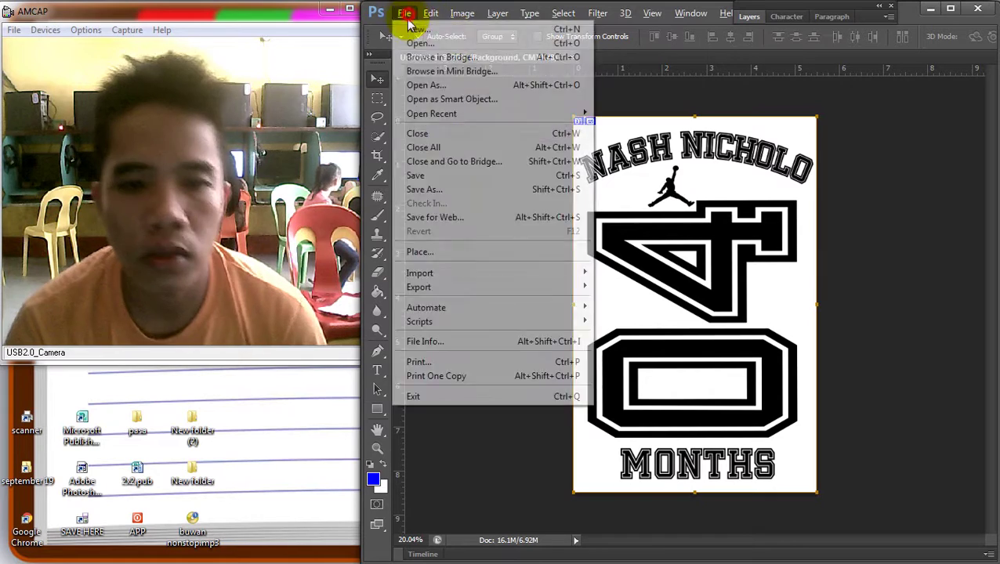
click(435, 32)
click(673, 196)
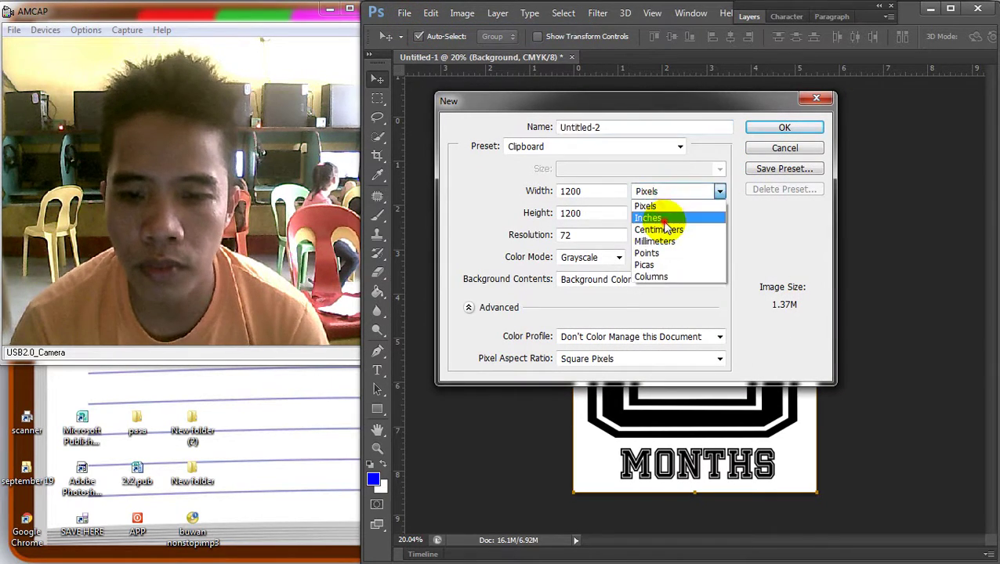
click(657, 215)
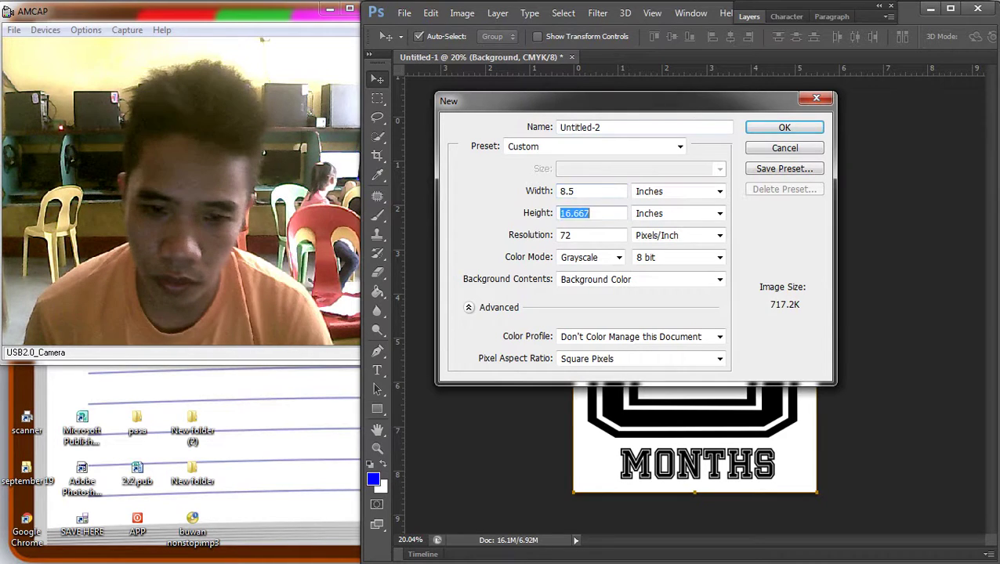
text(11)
key(Return)
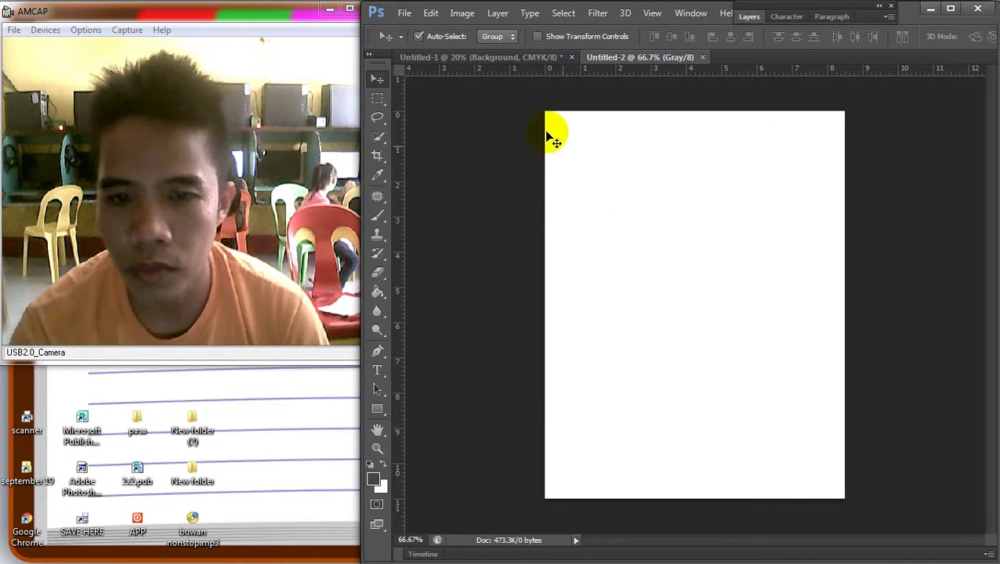
Check the new Untitled-2 page's Image Size and fit it in the window
click(464, 14)
click(502, 122)
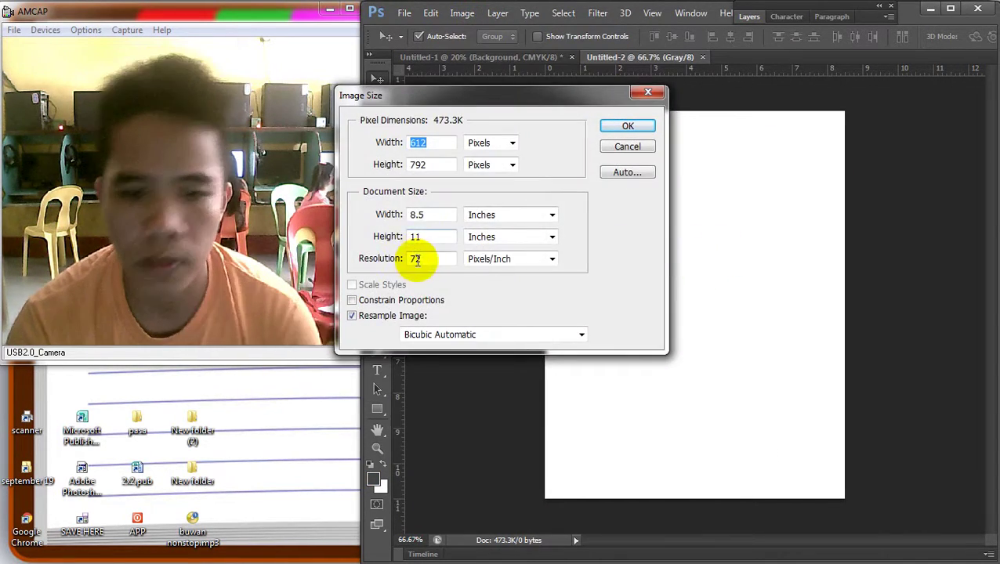
key(Return)
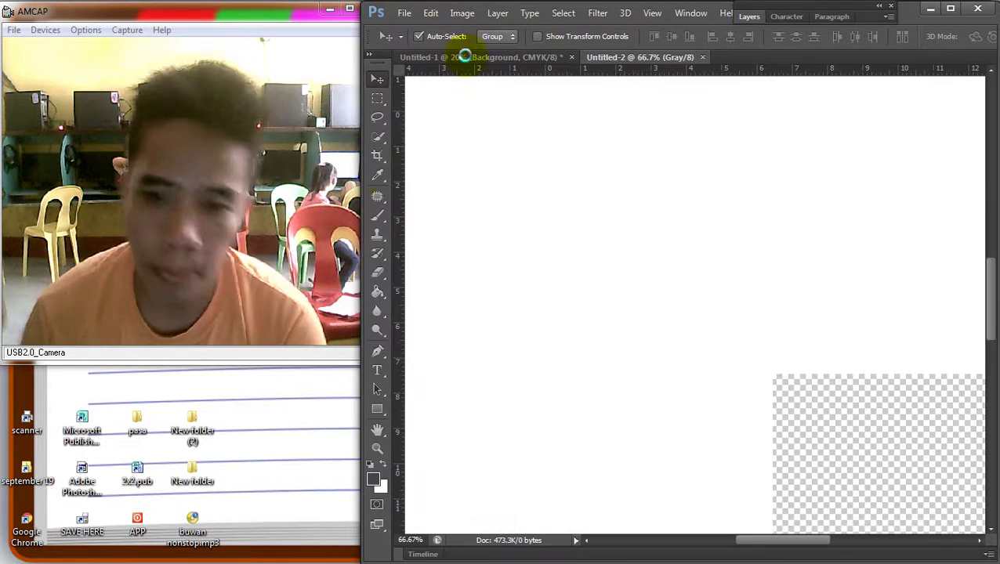
key(ctrl+0)
Try dragging the Untitled-1 design across, then review its Image Size without changes
click(529, 57)
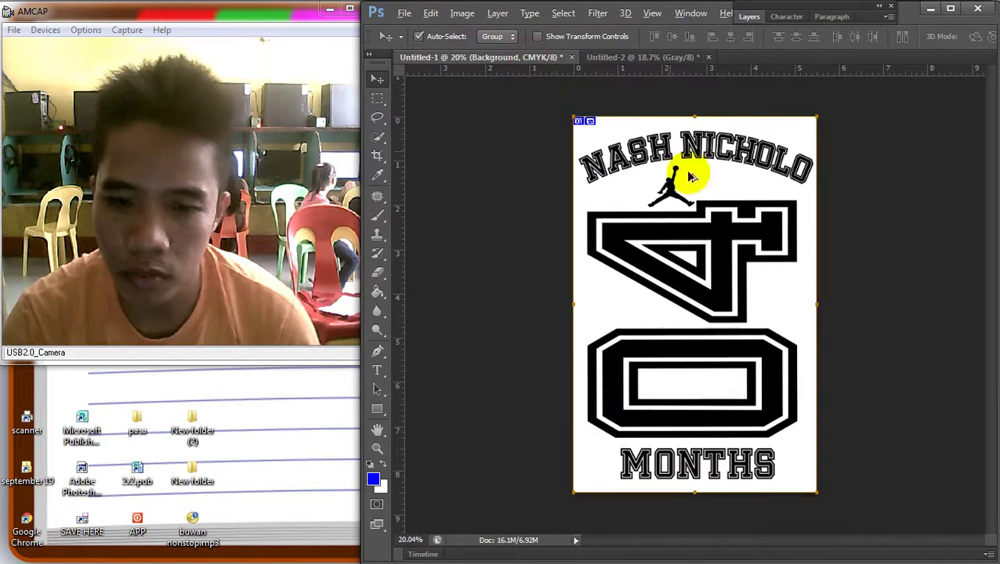
key(ctrl+0)
drag(705, 196, 712, 188)
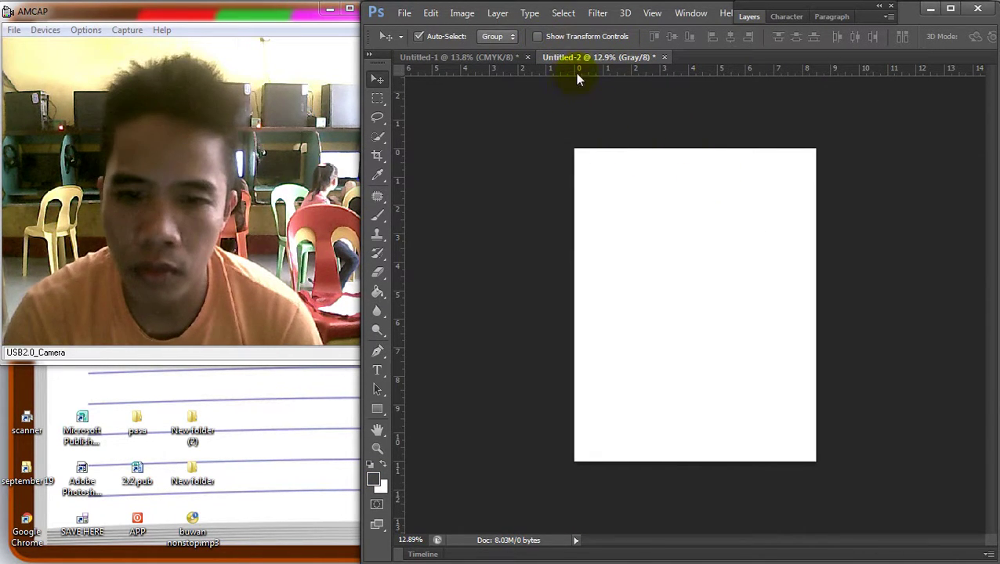
click(492, 60)
click(431, 14)
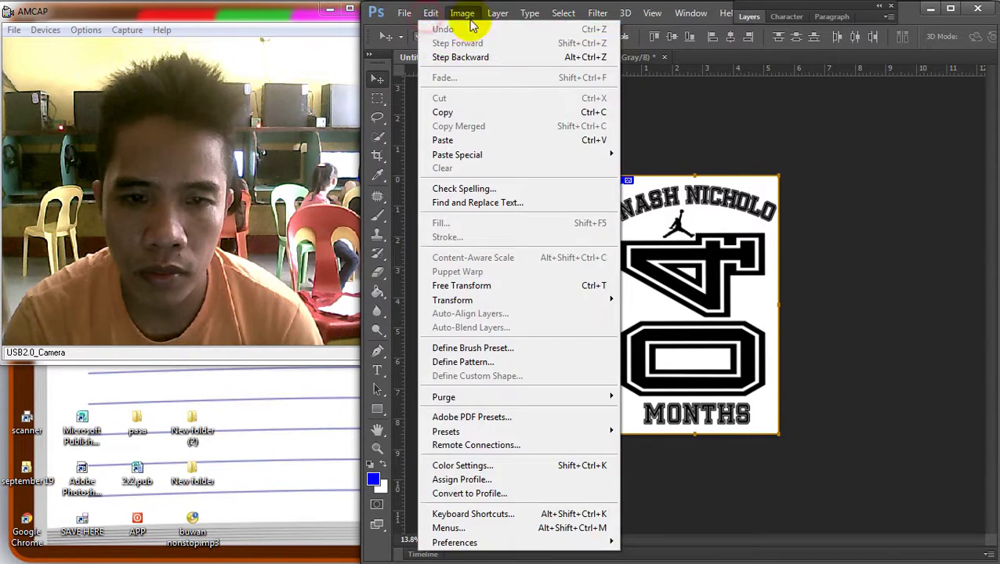
click(489, 119)
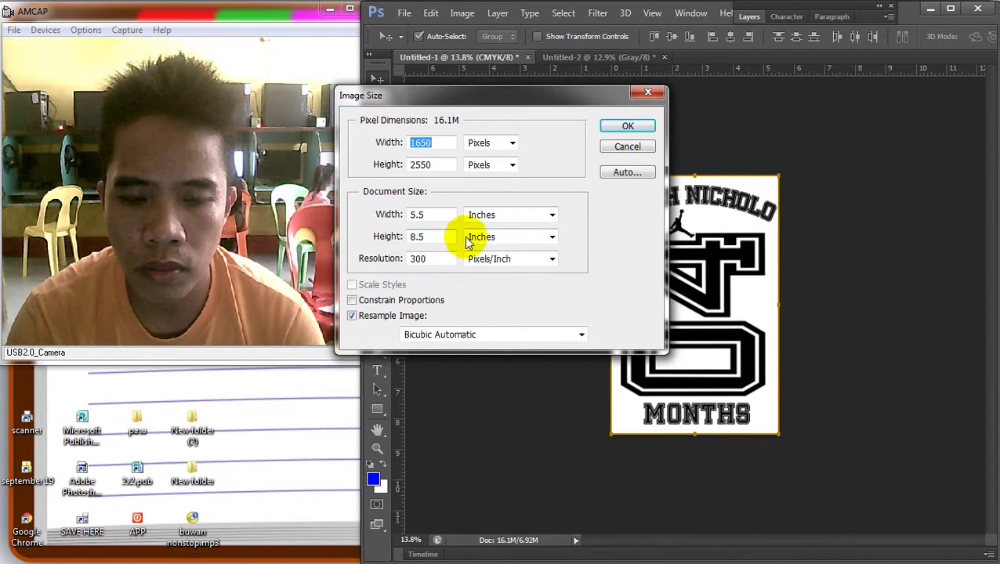
click(648, 94)
Drag a trial copy of the design onto Untitled-2, then delete it
drag(863, 403, 613, 174)
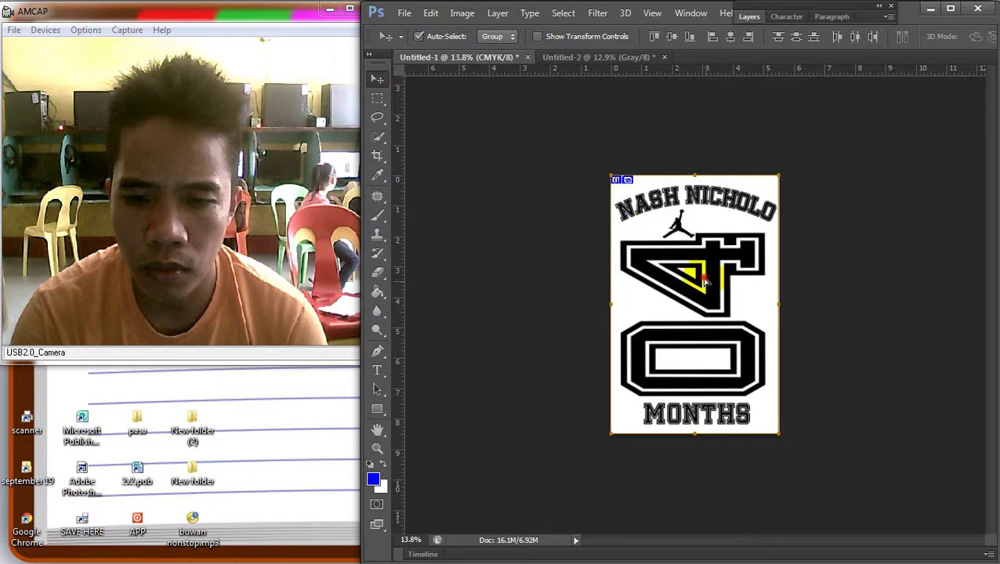
drag(703, 278, 700, 276)
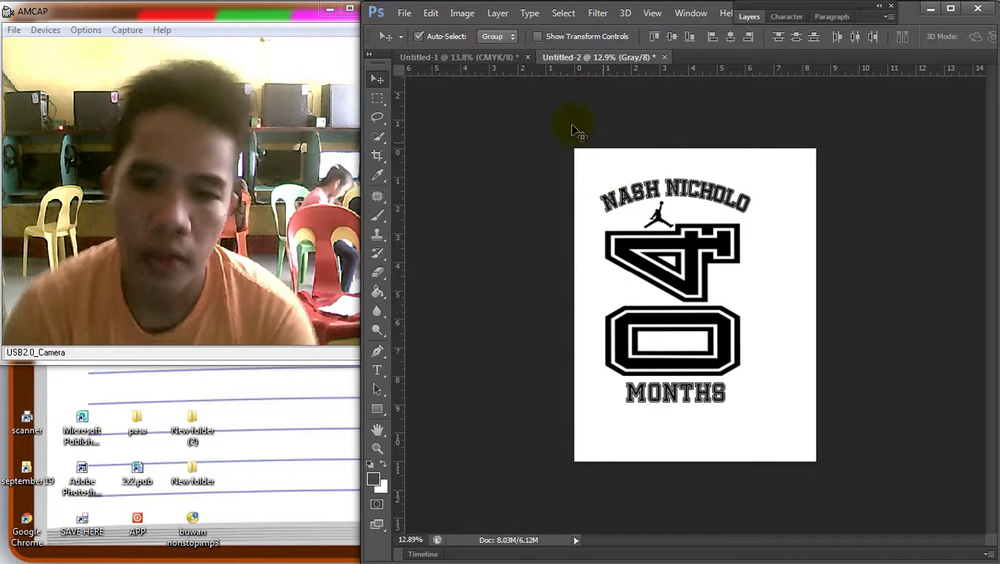
key(Delete)
Rotate Untitled-2 90° clockwise to landscape and drag the Untitled-1 artwork onto it
click(463, 14)
mouse_move(495, 147)
click(636, 159)
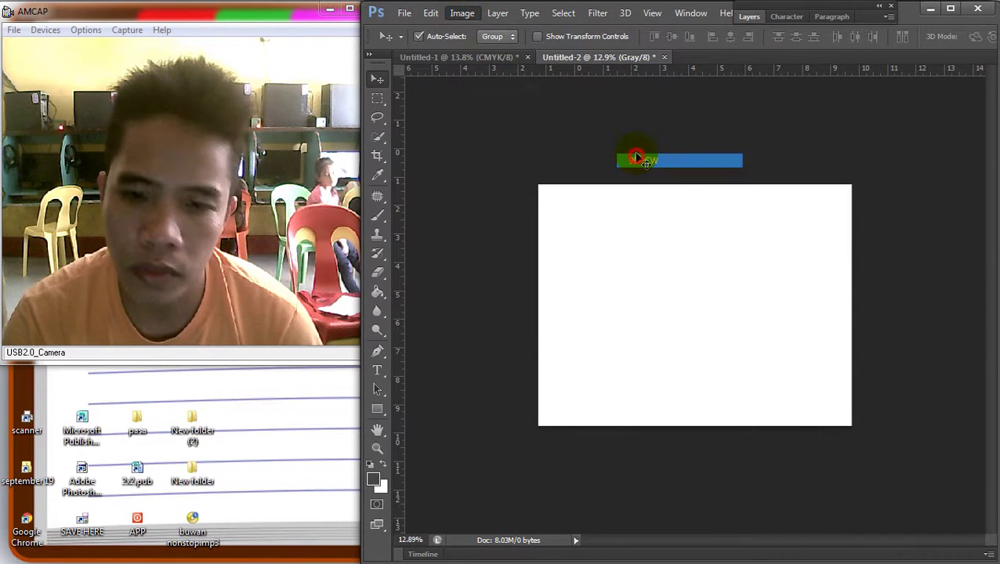
click(502, 60)
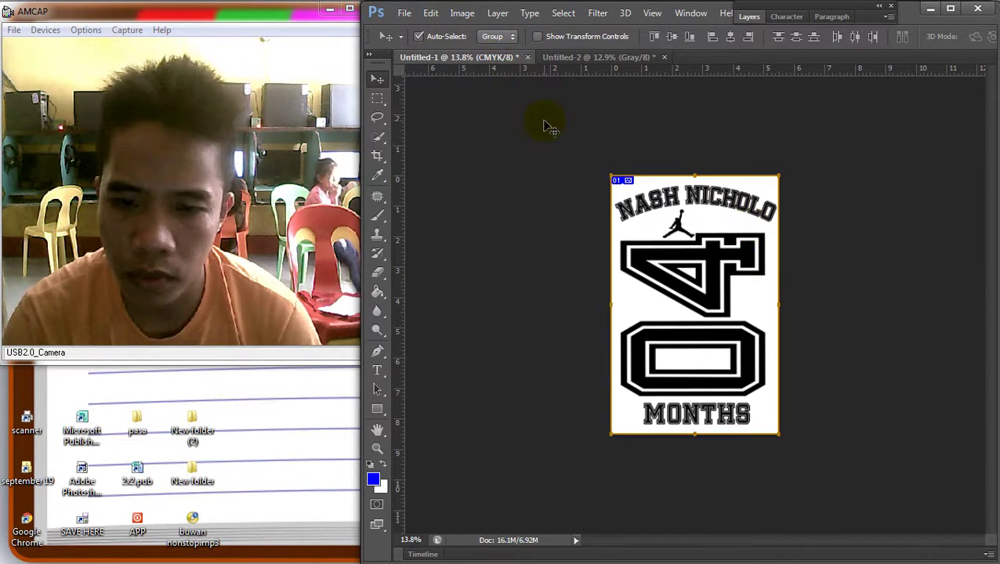
drag(743, 286, 638, 325)
right_click(641, 345)
click(644, 349)
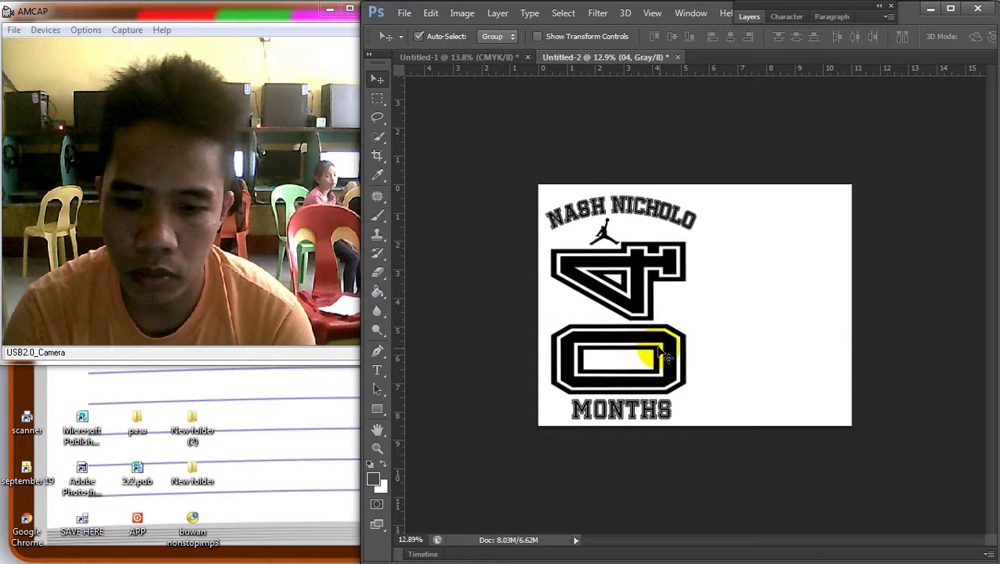
right_click(638, 284)
click(638, 283)
right_click(602, 227)
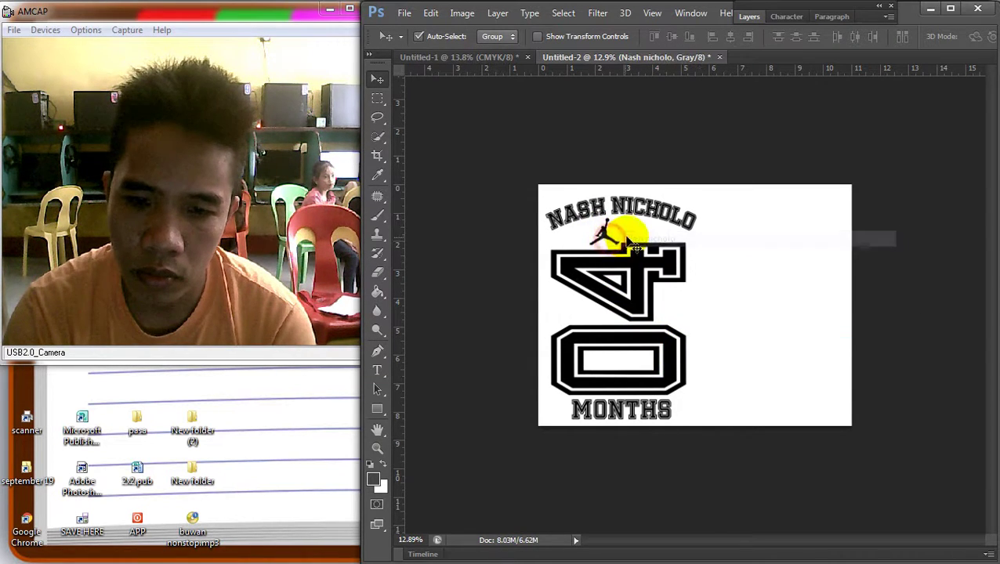
click(627, 230)
key(ctrl+t)
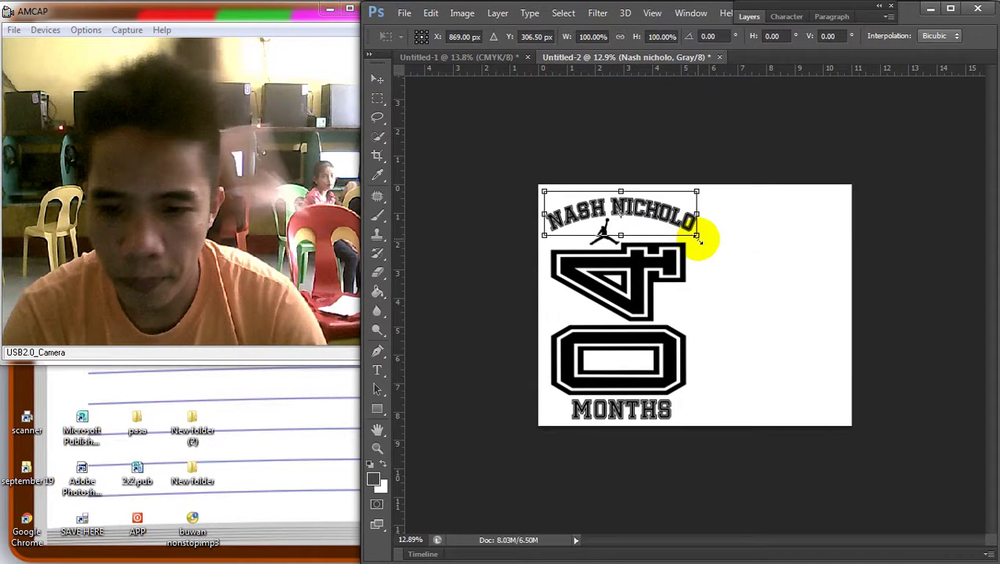
drag(698, 242, 683, 223)
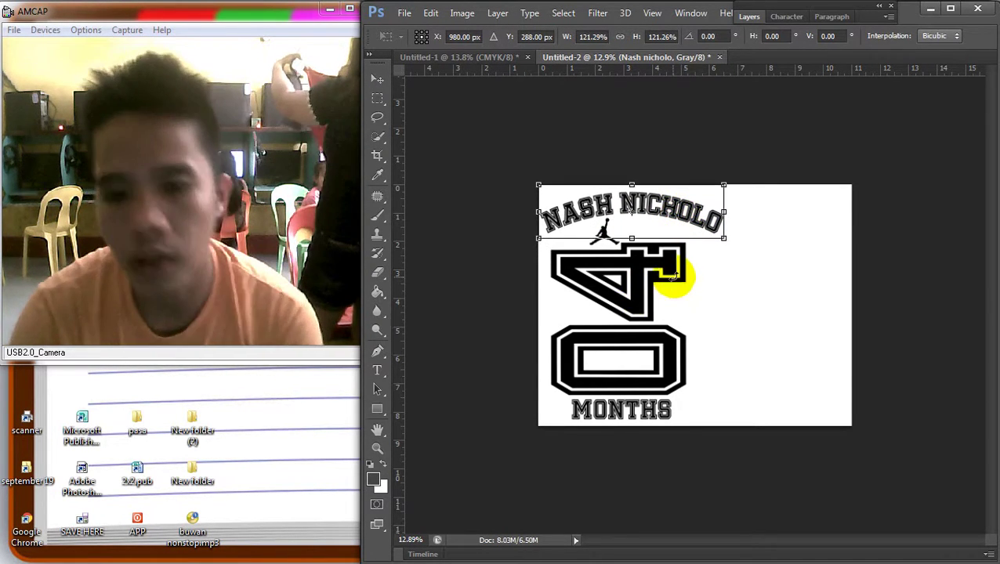
key(Return)
right_click(660, 274)
click(668, 276)
drag(653, 285, 674, 274)
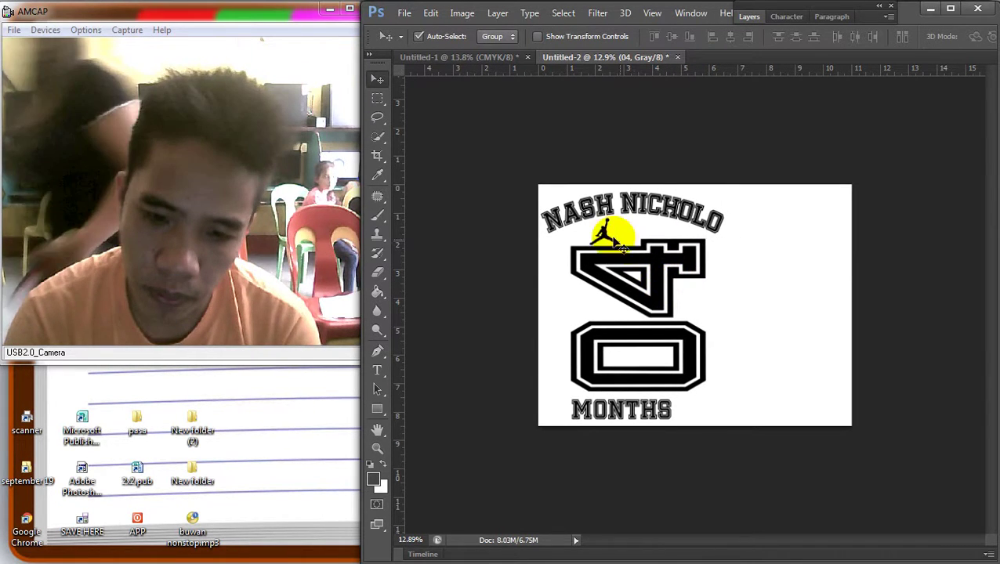
right_click(591, 235)
click(658, 239)
drag(606, 234, 612, 244)
Try picking the jumpman logo's layer from the layer list under the logo
right_click(608, 233)
click(642, 239)
right_click(613, 243)
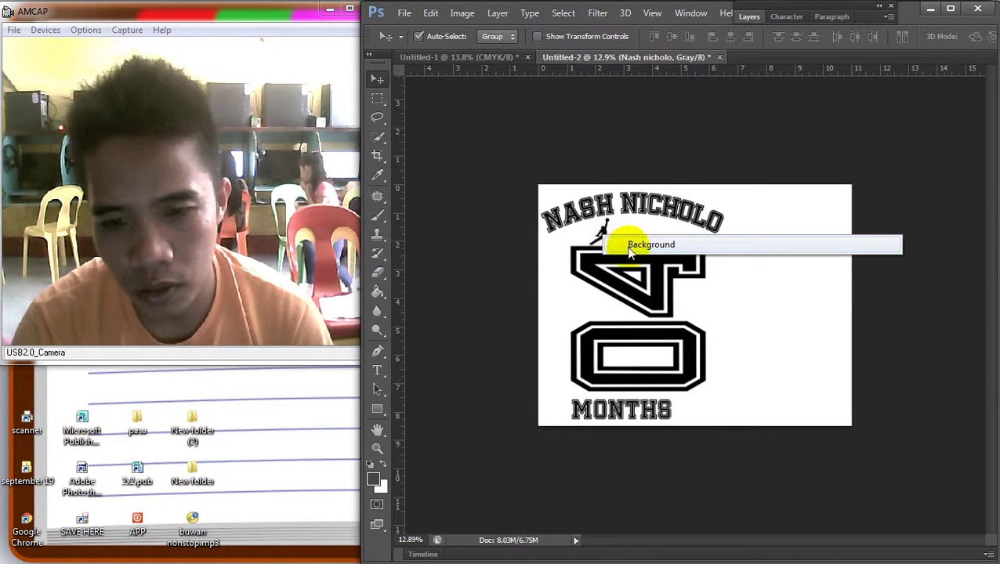
right_click(601, 229)
click(528, 261)
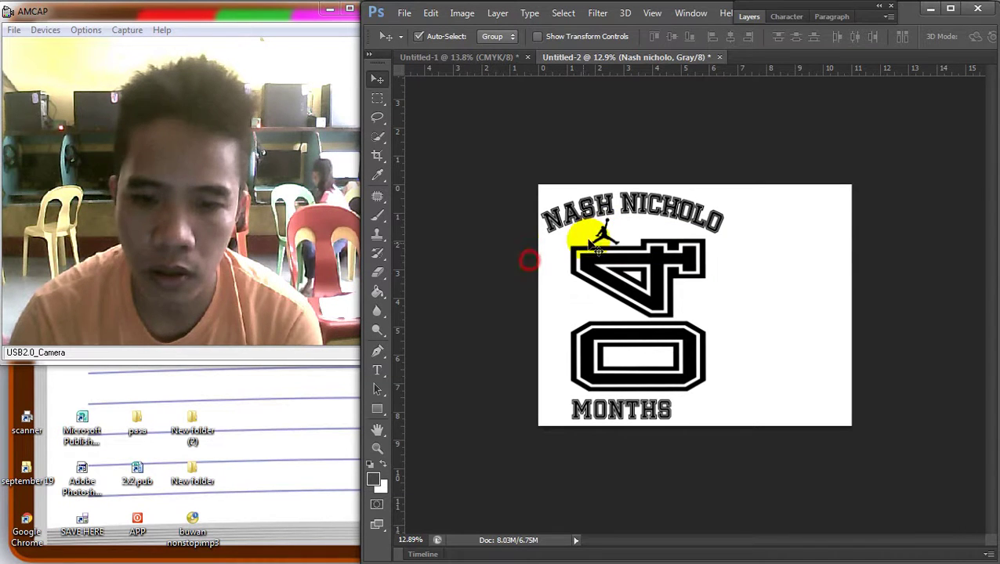
right_click(605, 234)
click(636, 244)
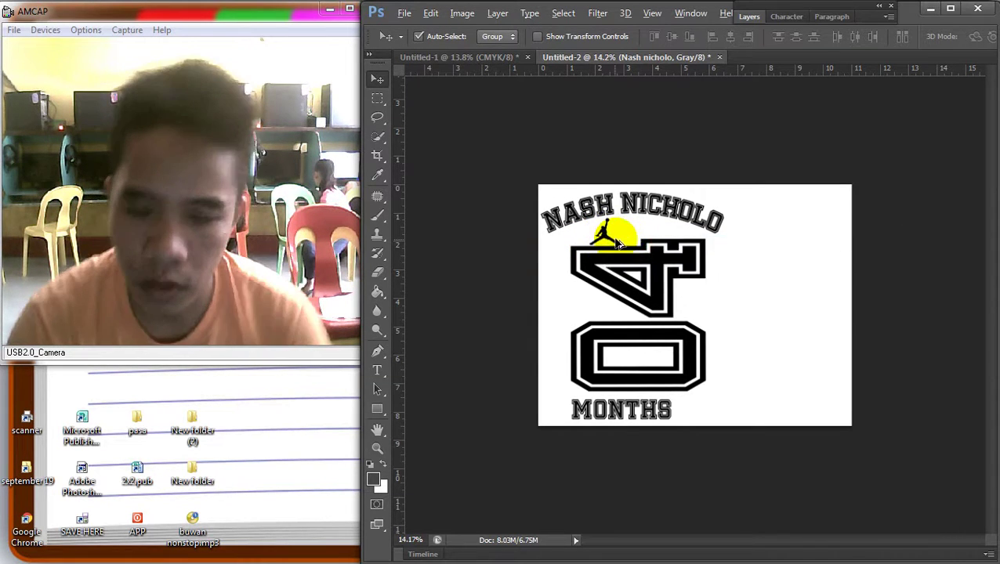
scroll(591, 210, up, 3)
Undo an accidental heading move and make the jumpman logo layer active
right_click(526, 161)
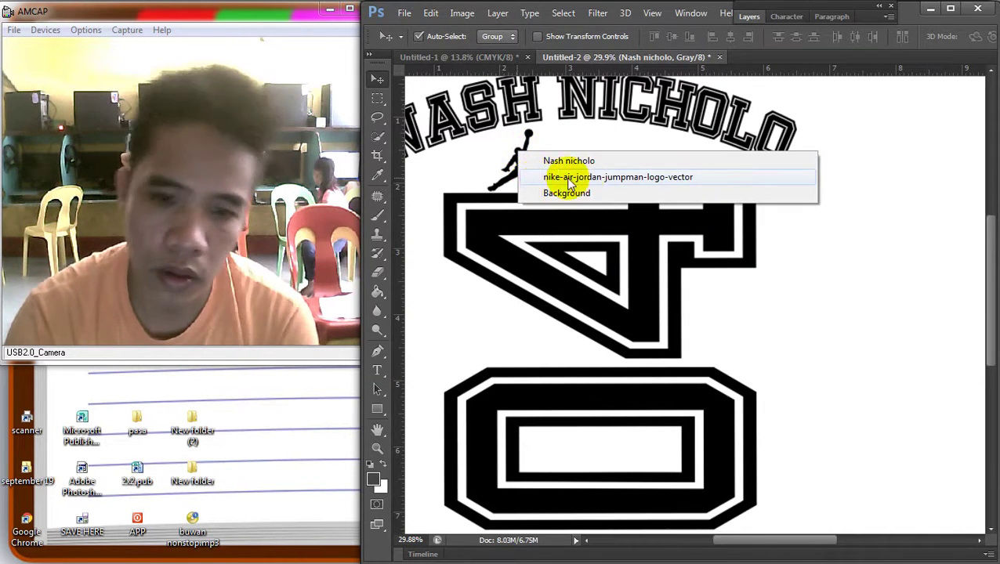
click(569, 180)
drag(580, 167, 574, 163)
key(ctrl+z)
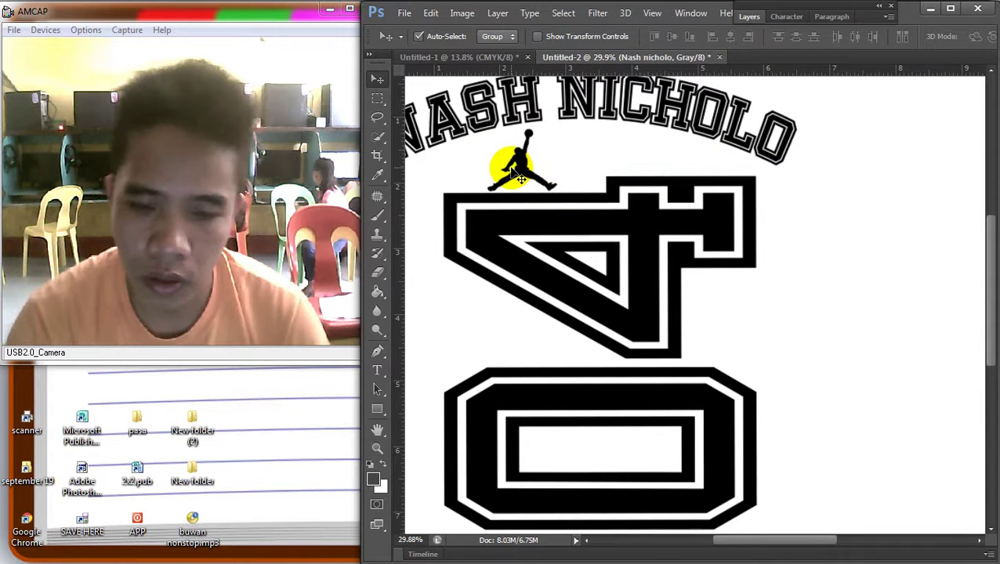
right_click(518, 175)
click(542, 177)
right_click(534, 158)
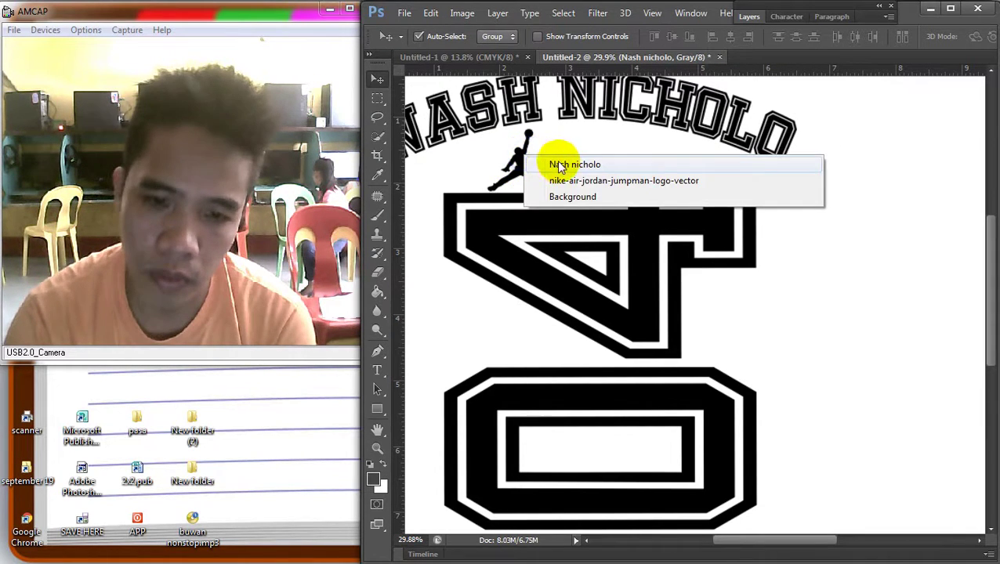
click(561, 185)
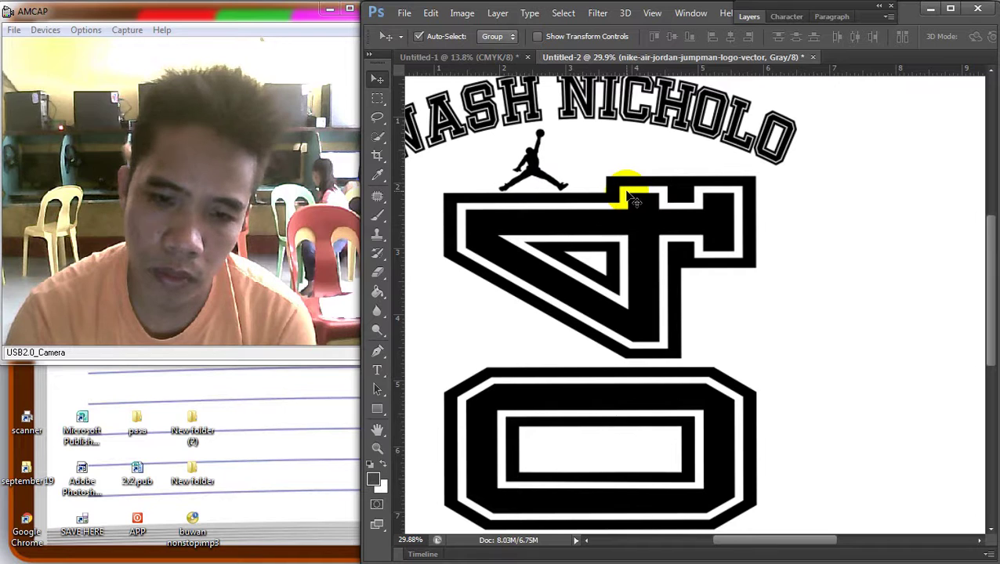
scroll(676, 259, down, 3)
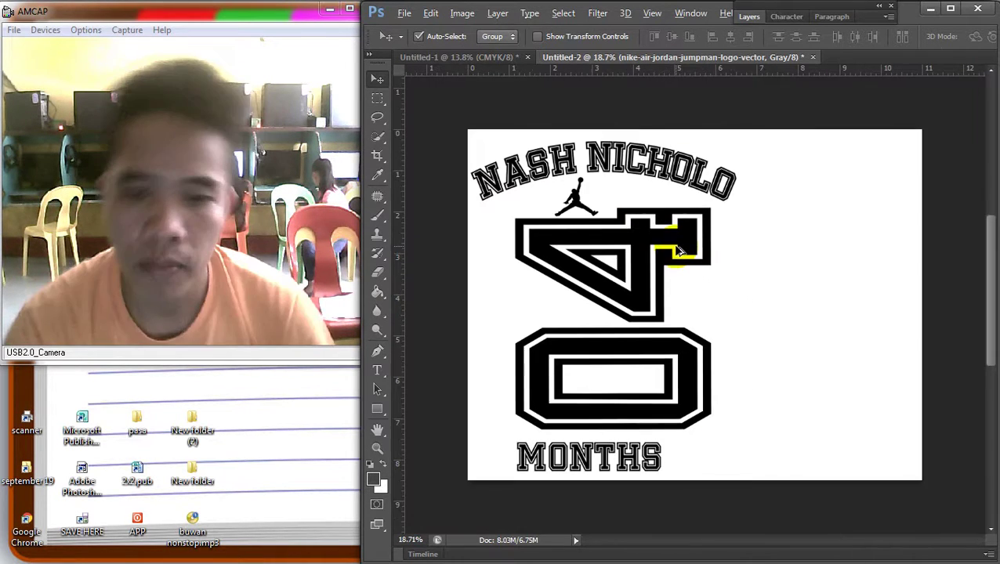
Move the jumpman logo beside the base of the 4 and resize it
drag(588, 213, 508, 305)
key(ctrl+t)
drag(535, 314, 511, 301)
key(Return)
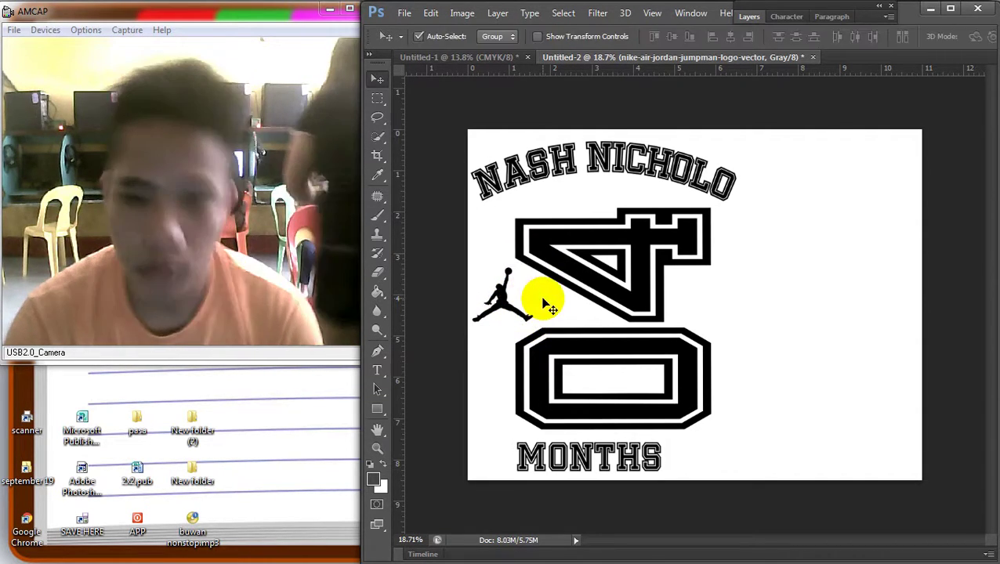
scroll(709, 307, down, 2)
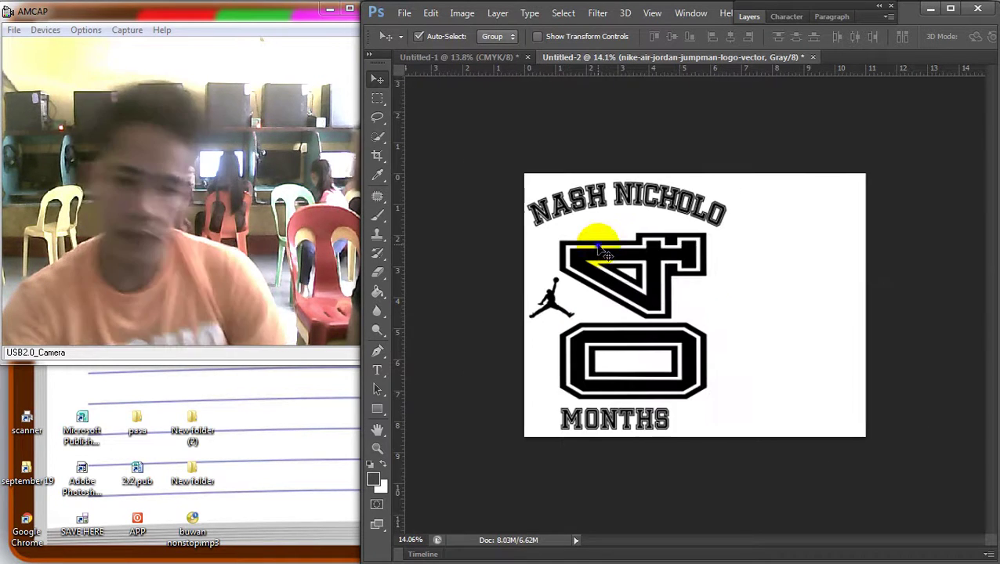
Nudge the 04 graphic slightly left, then slightly right into place
right_click(597, 241)
click(619, 249)
drag(687, 296, 685, 296)
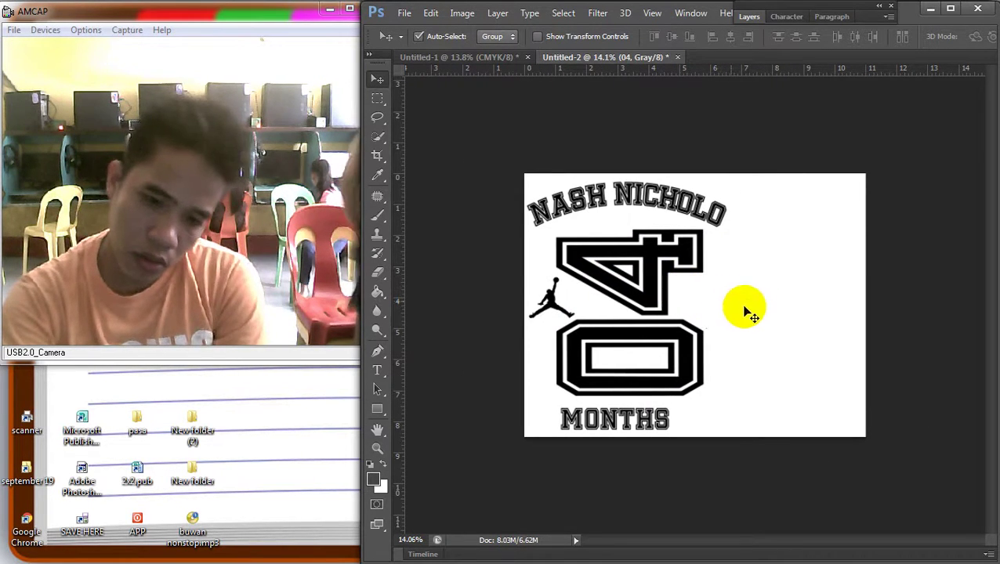
scroll(733, 337, down, 1)
scroll(658, 235, up, 2)
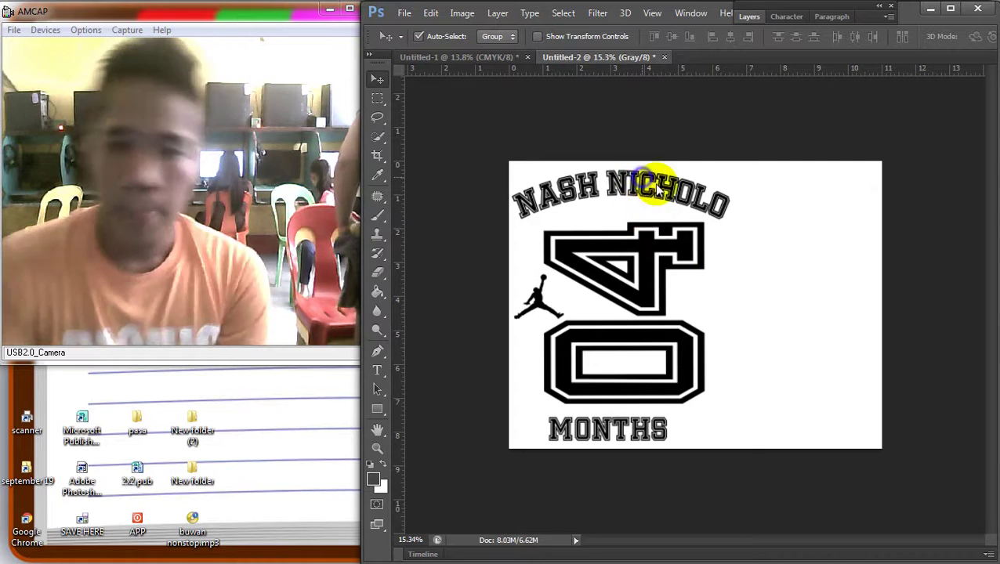
right_click(644, 244)
click(649, 255)
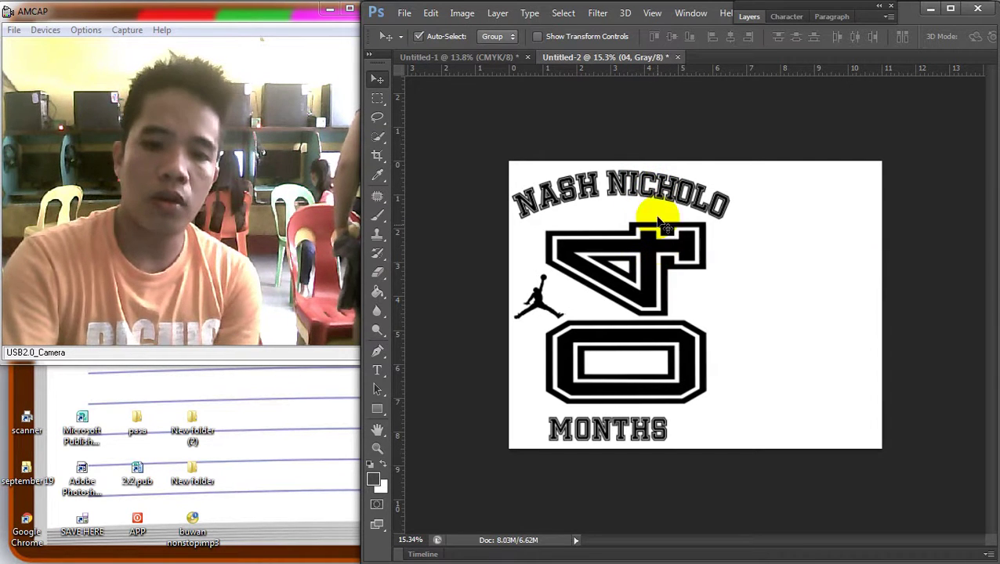
drag(649, 254, 652, 256)
right_click(638, 191)
click(655, 205)
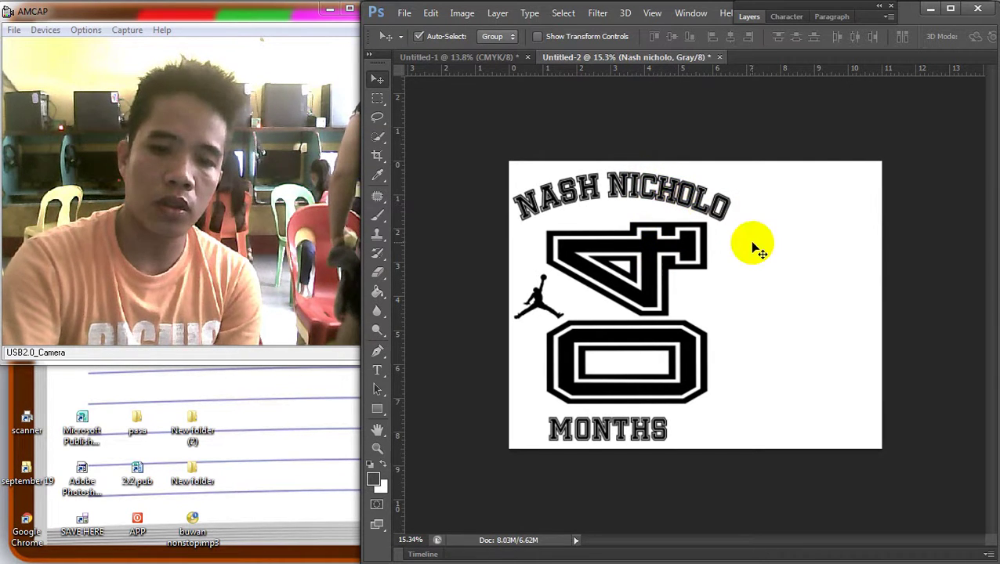
scroll(661, 260, down, 2)
scroll(661, 260, up, 1)
click(404, 13)
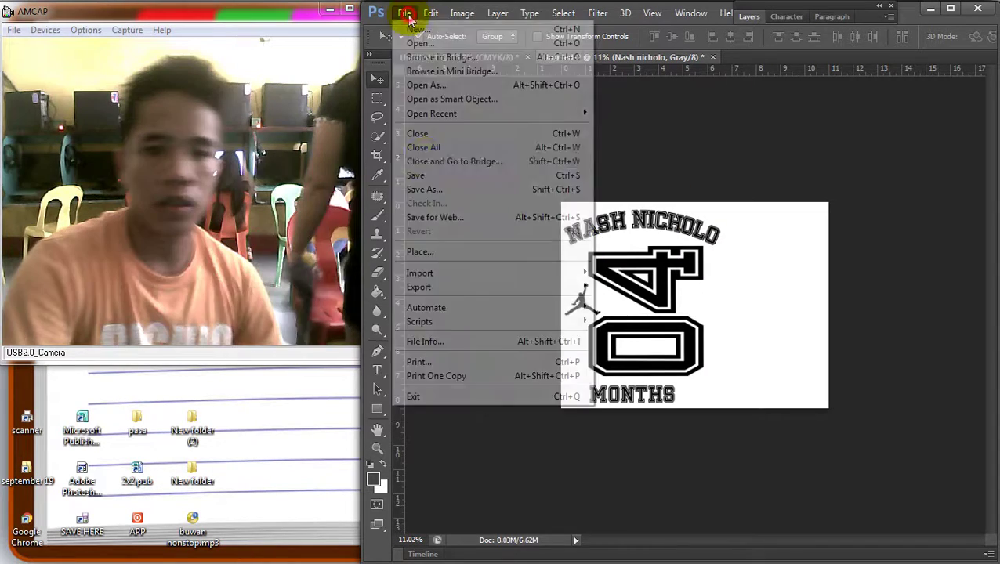
Save the artwork as a JPEG in the pasa folder
click(432, 176)
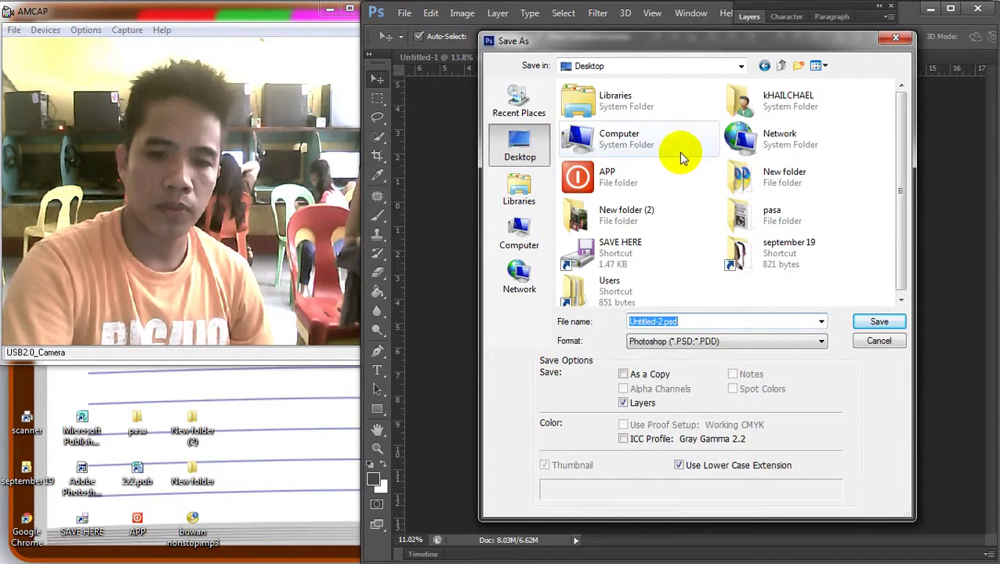
right_click(680, 152)
click(722, 211)
double_click(736, 208)
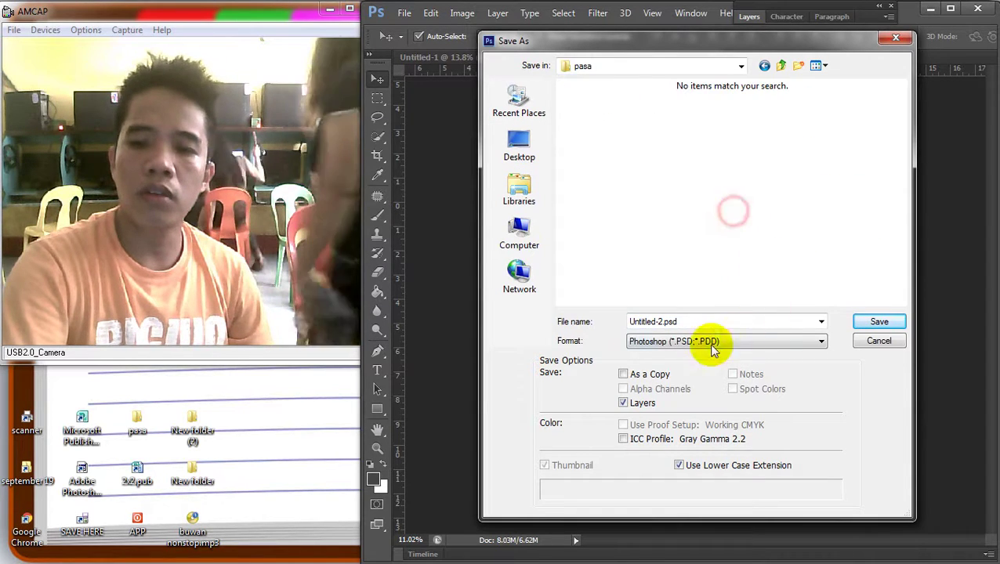
click(713, 346)
click(654, 441)
double_click(678, 321)
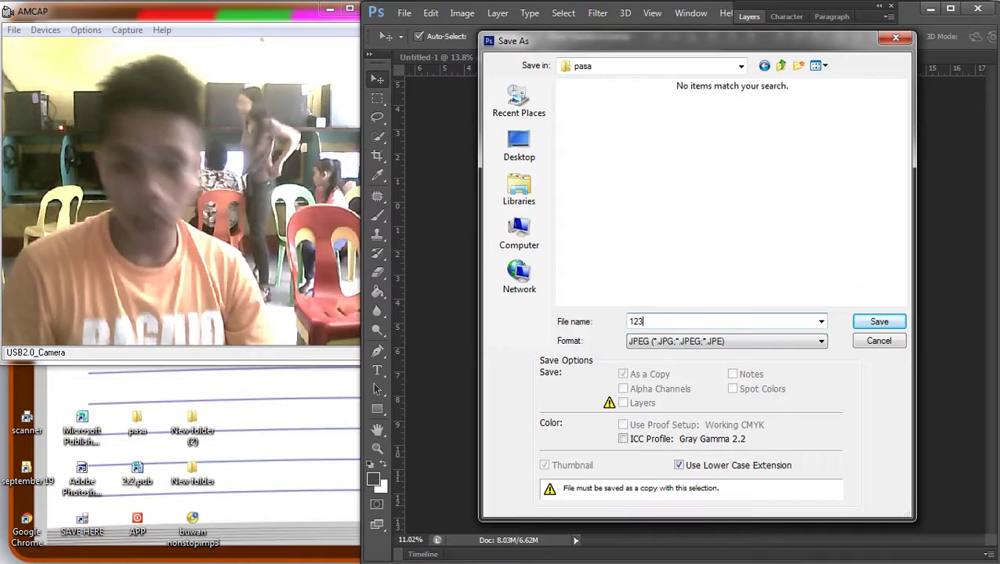
key(Return)
key(Return)
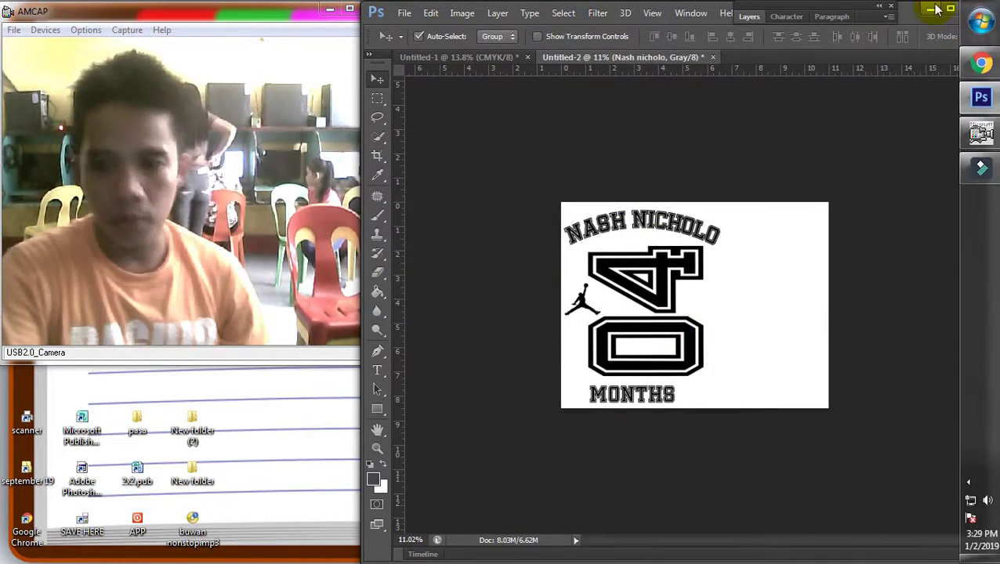
Minimize Photoshop, close the Chrome window, and switch back to Photoshop
click(932, 9)
click(969, 11)
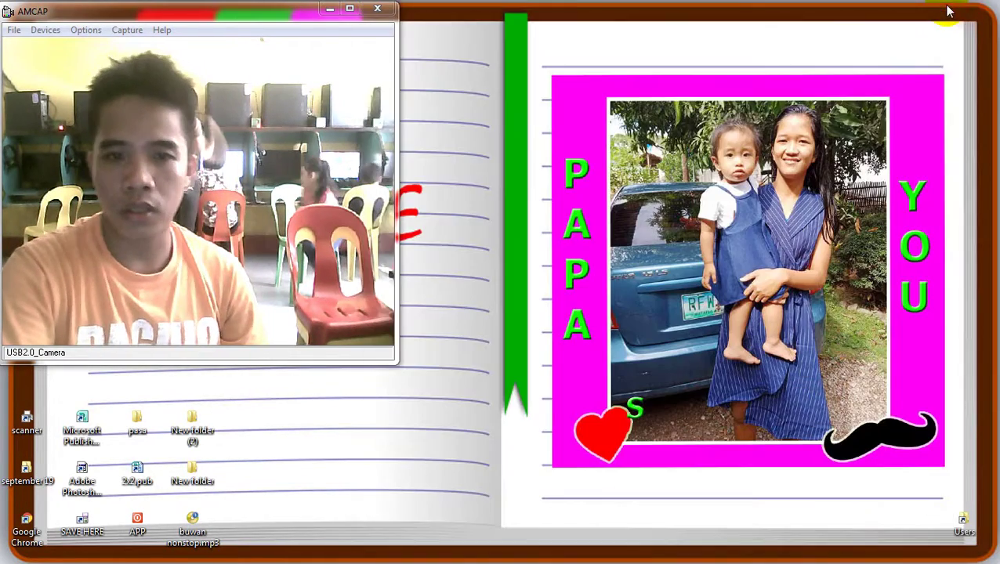
mouse_move(976, 517)
click(968, 489)
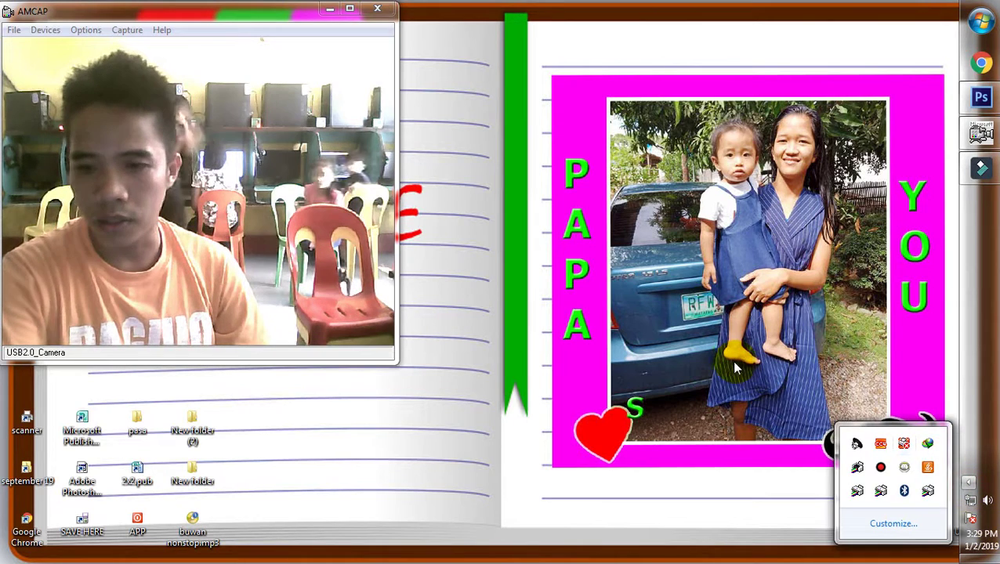
key(alt+Tab)
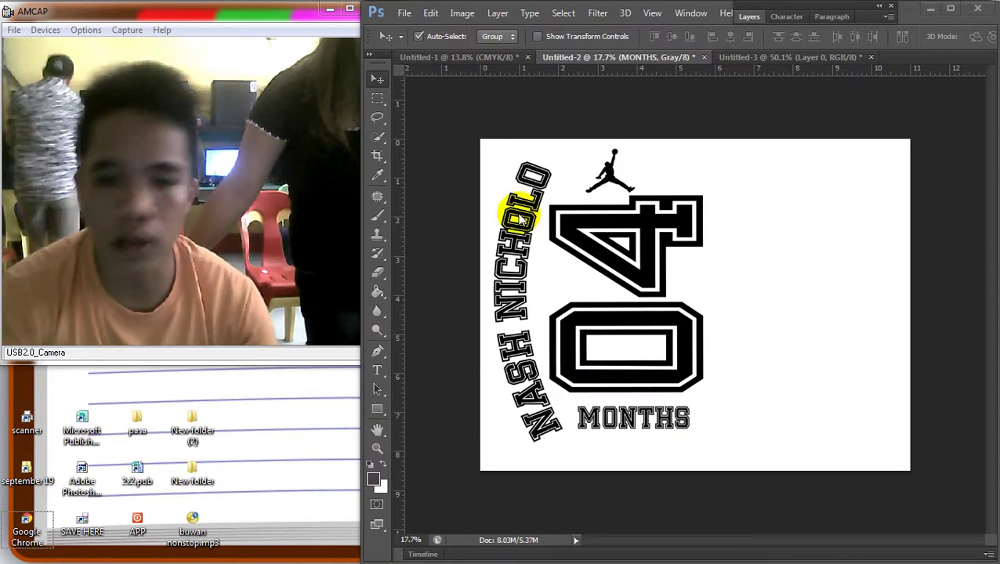
click(533, 205)
right_click(522, 220)
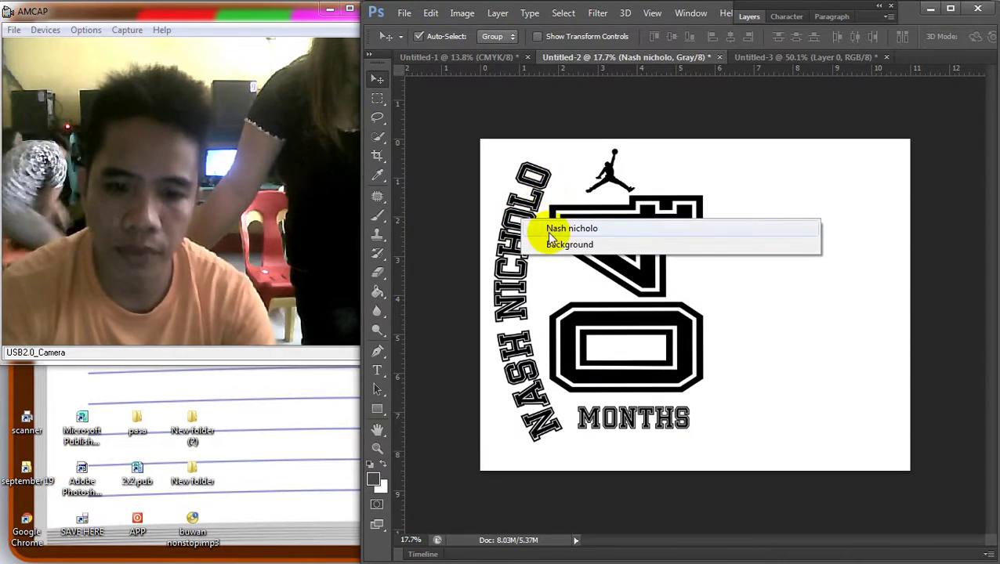
click(553, 228)
key(ctrl+t)
drag(573, 154, 575, 152)
key(Return)
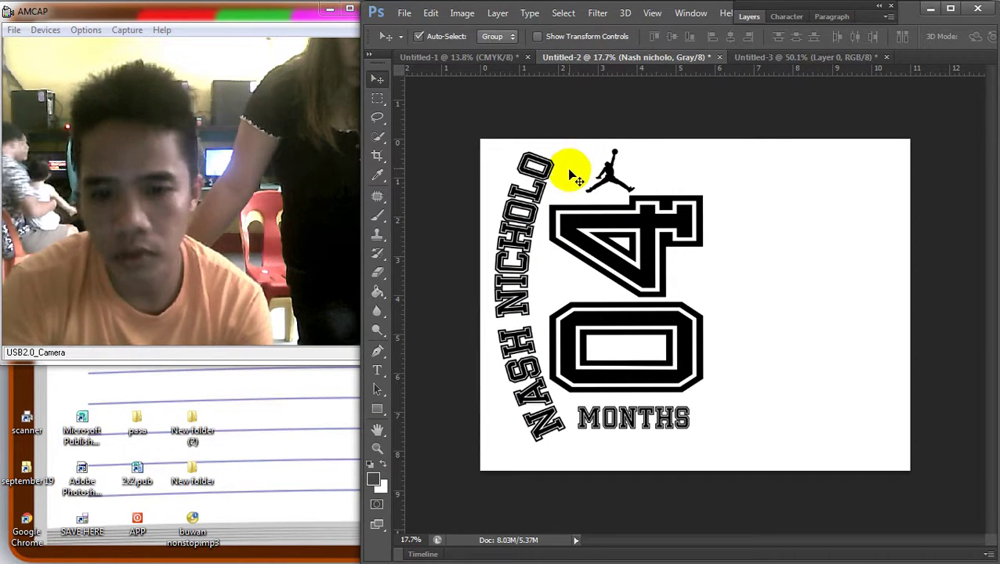
Scale the jumpman logo down so it sits above the 04
right_click(586, 213)
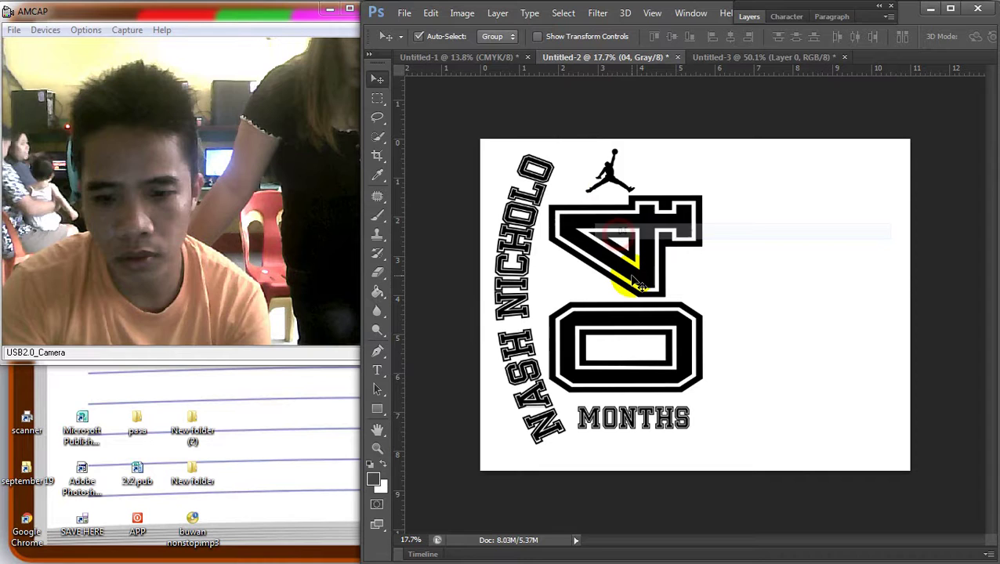
right_click(614, 185)
click(637, 190)
key(ctrl+t)
drag(627, 190, 608, 187)
key(Return)
Move the MONTHS text slightly upward
right_click(620, 430)
click(631, 435)
drag(635, 423, 635, 418)
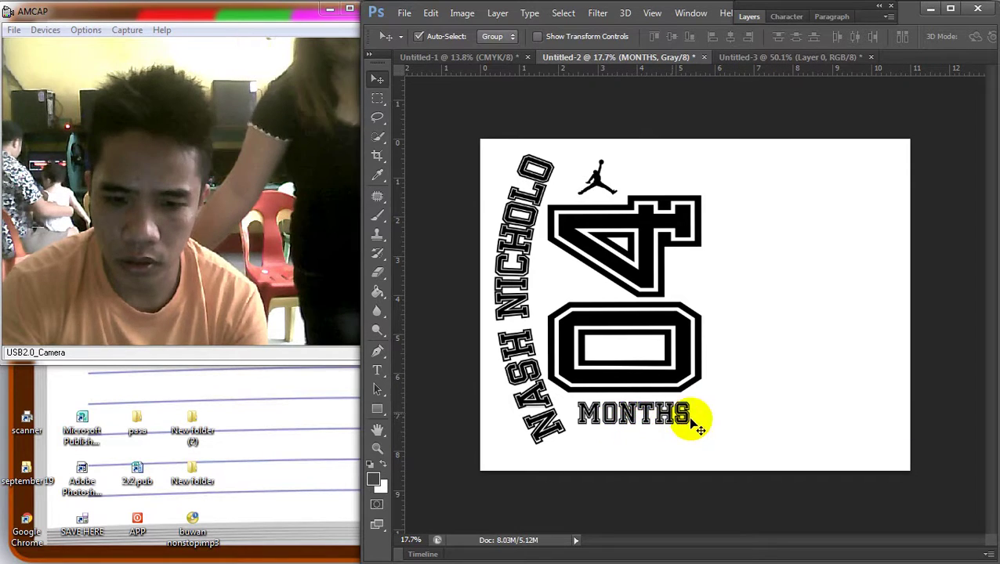
scroll(636, 335, down, 3)
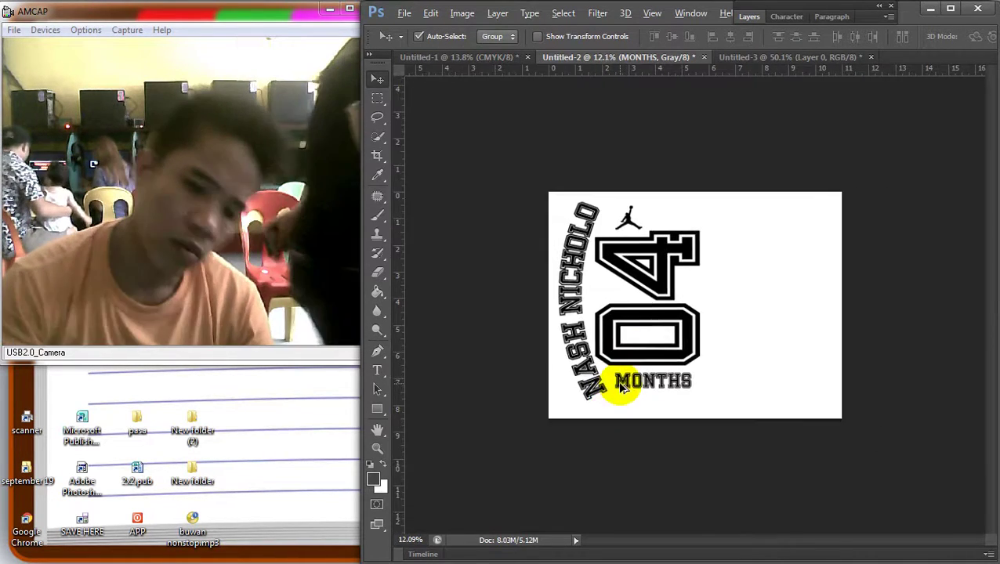
scroll(631, 383, up, 3)
scroll(647, 406, down, 3)
scroll(586, 398, up, 3)
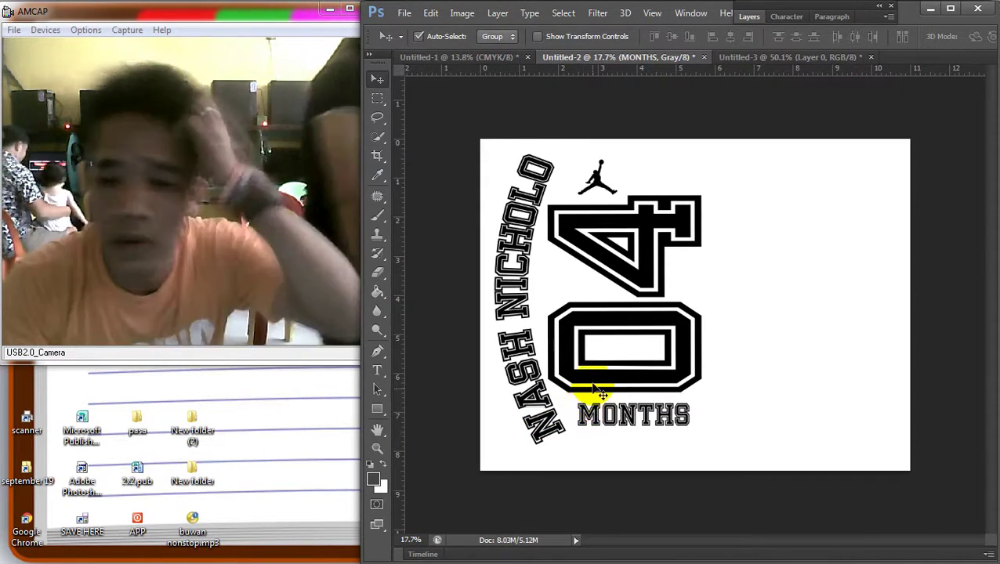
Save the design as a JPEG named 12345
click(404, 13)
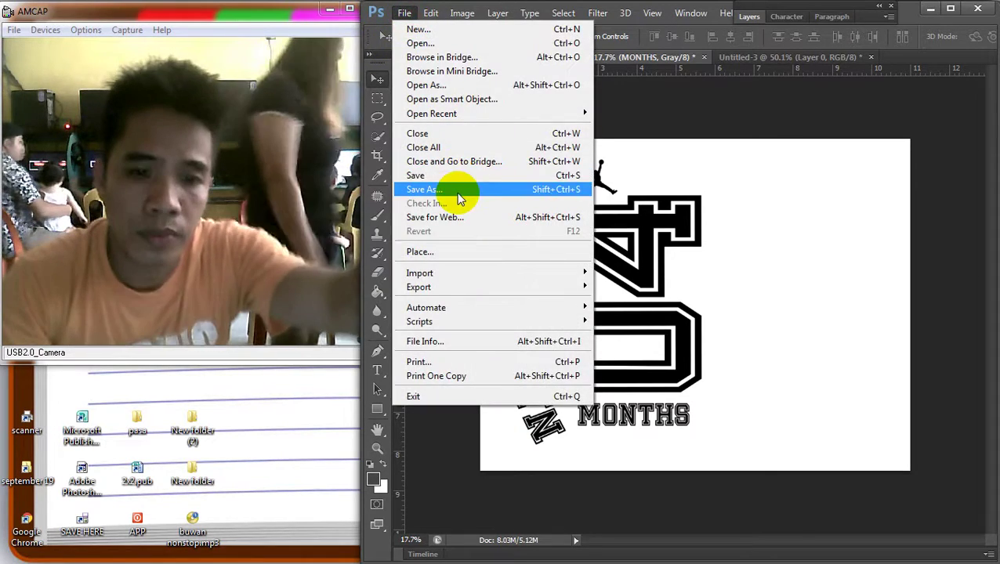
click(453, 190)
click(679, 340)
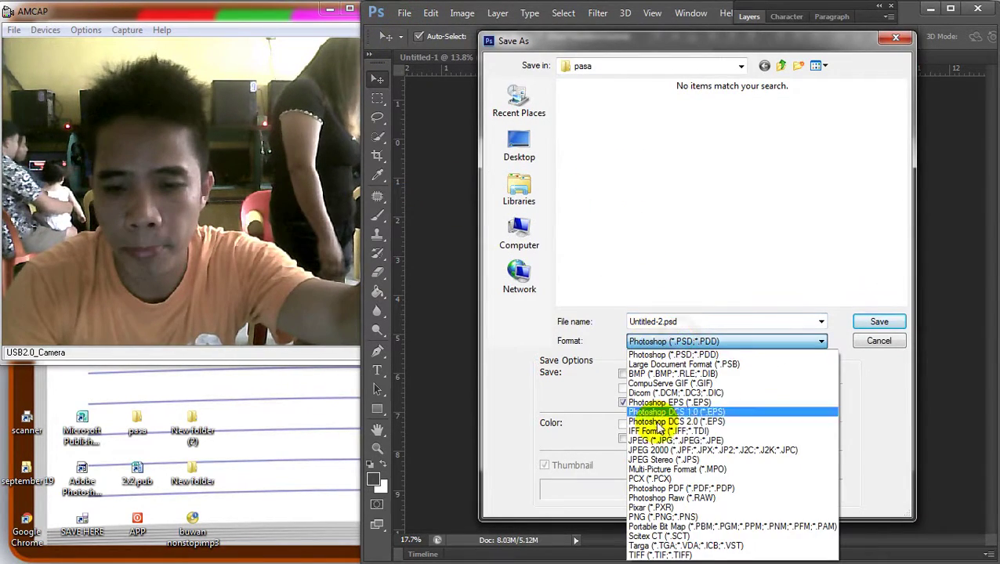
click(654, 439)
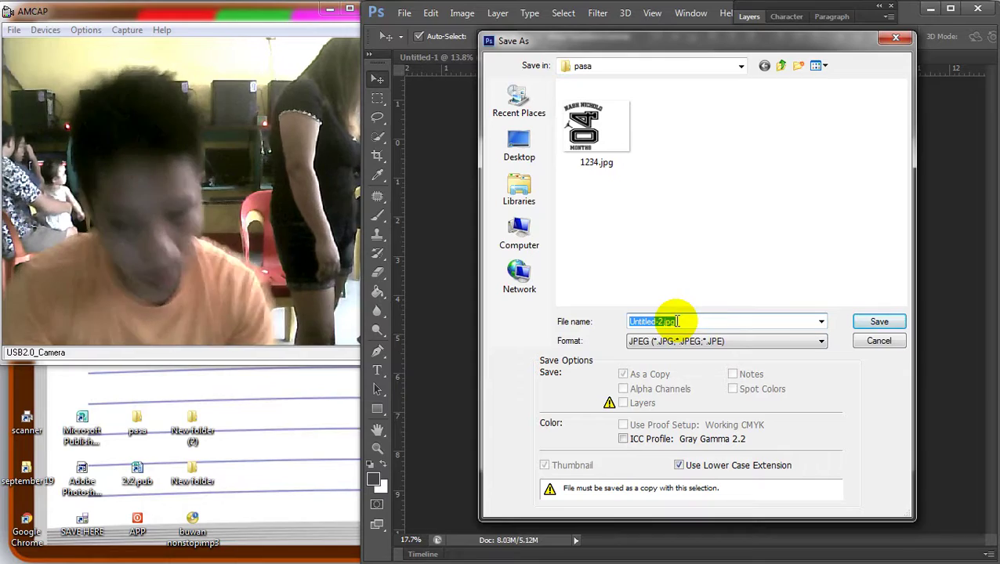
text(12345)
key(Return)
key(Return)
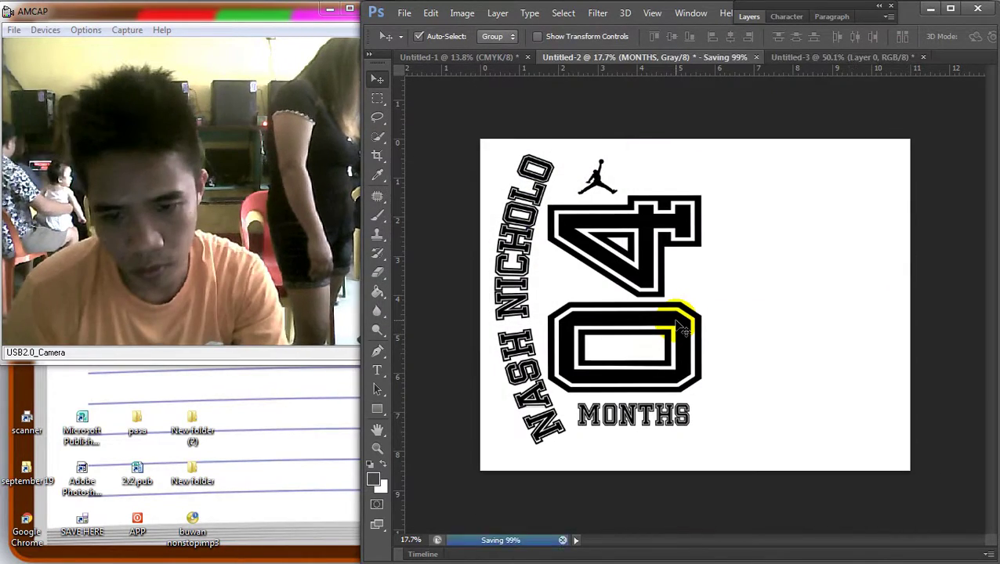
Minimize Photoshop and the Facebook Chrome window, then refresh the desktop
mouse_move(985, 23)
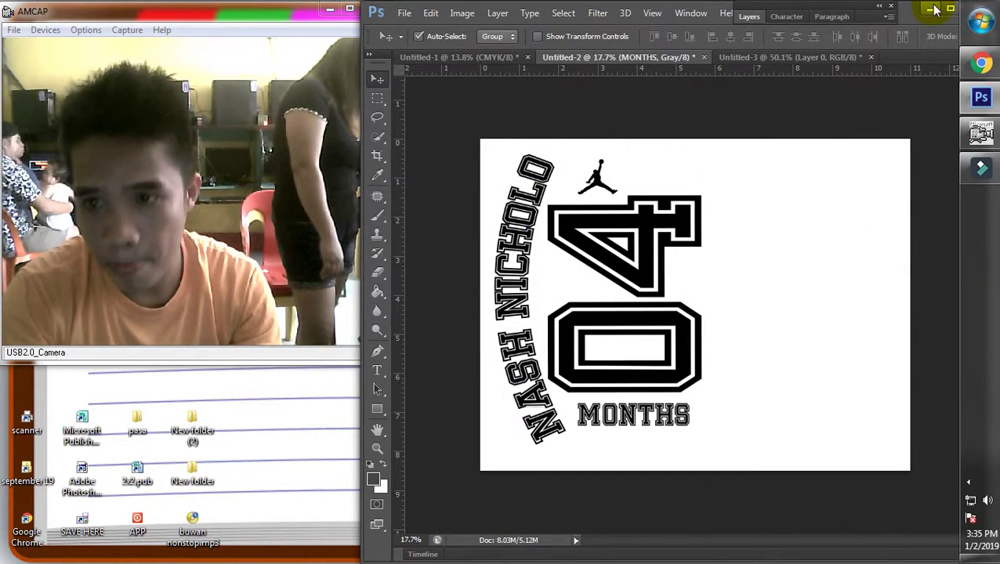
click(933, 9)
click(923, 12)
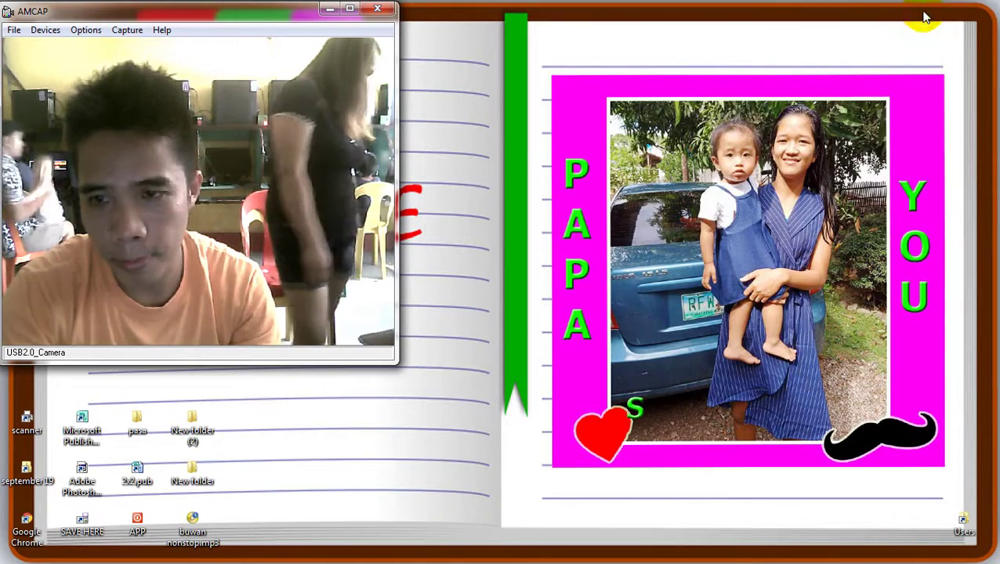
right_click(509, 286)
click(569, 330)
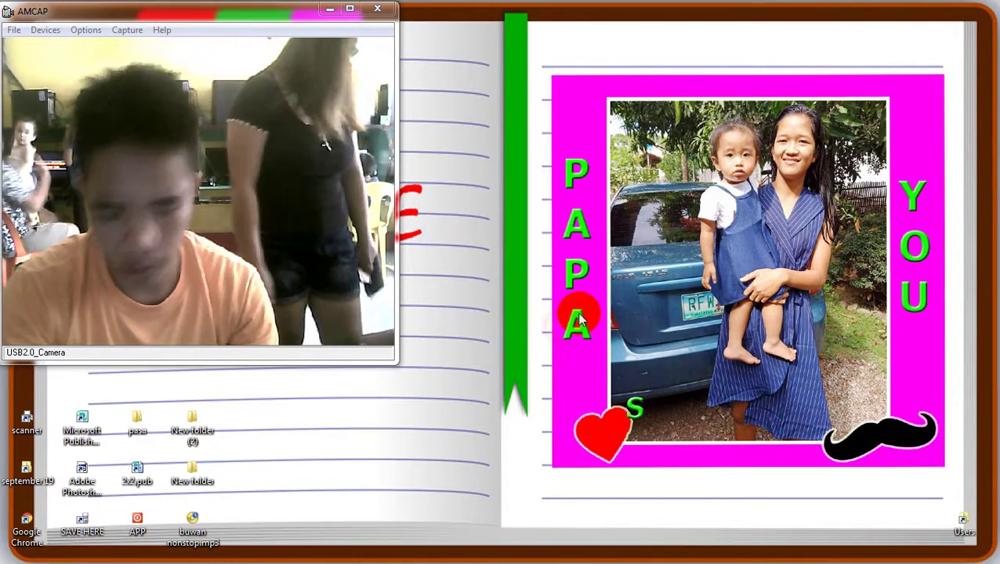
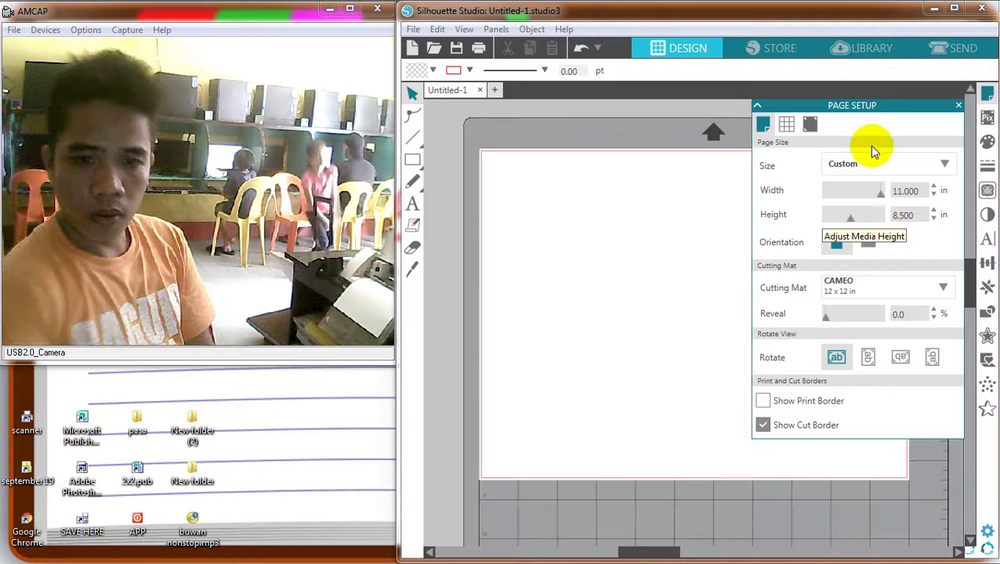
Hide the Page Setup settings and open the pasa folder from the desktop
click(756, 108)
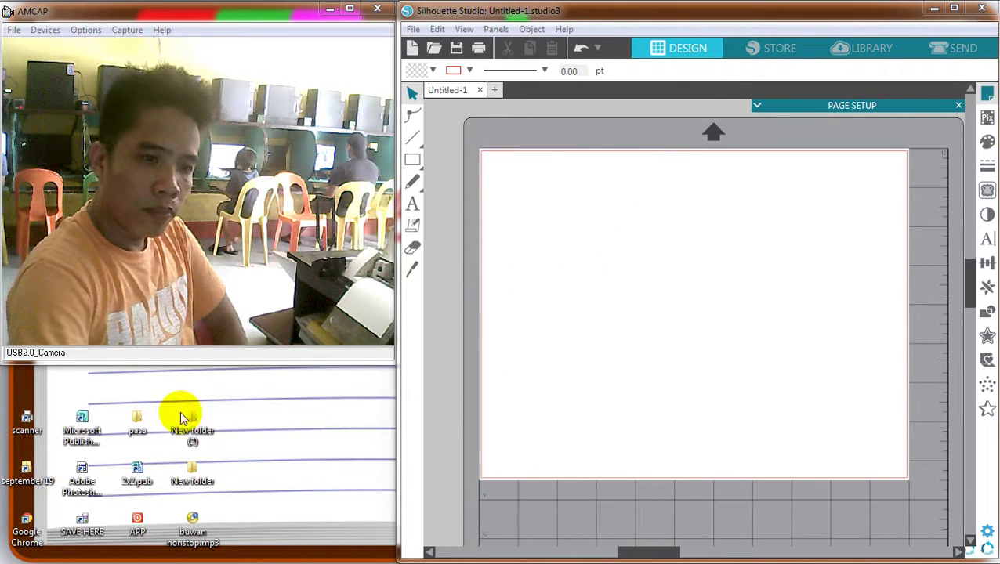
click(135, 427)
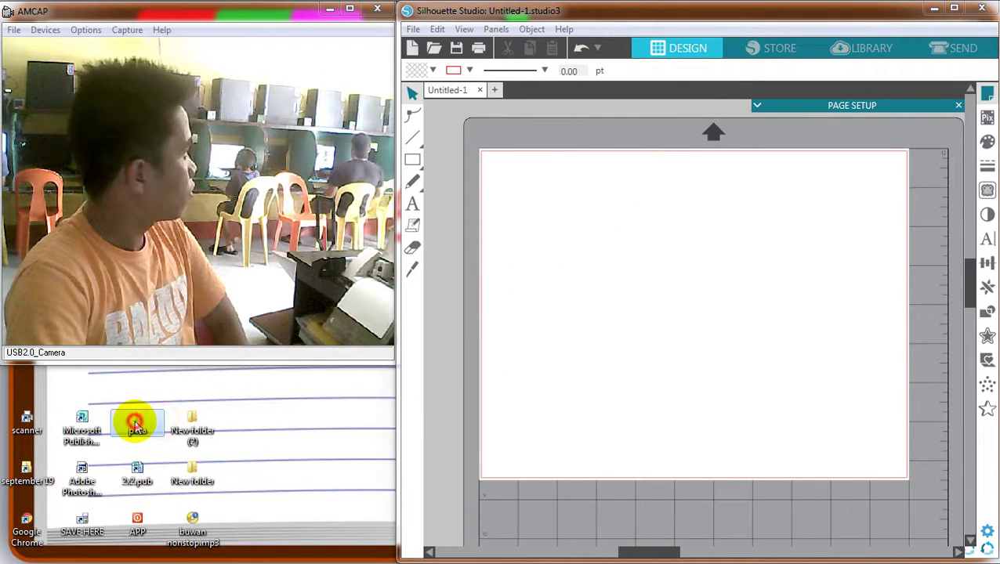
double_click(141, 422)
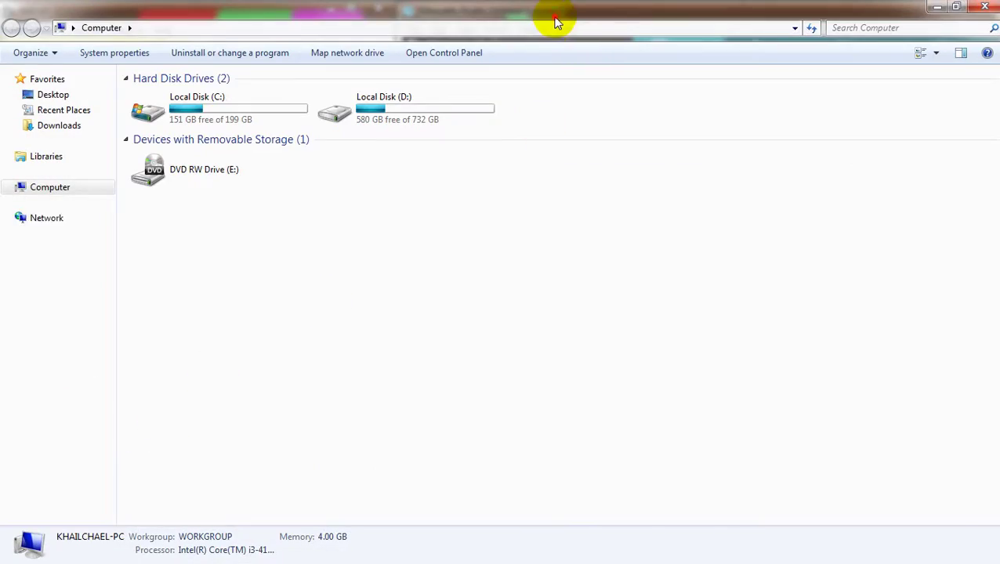
double_click(553, 21)
drag(530, 51, 727, 252)
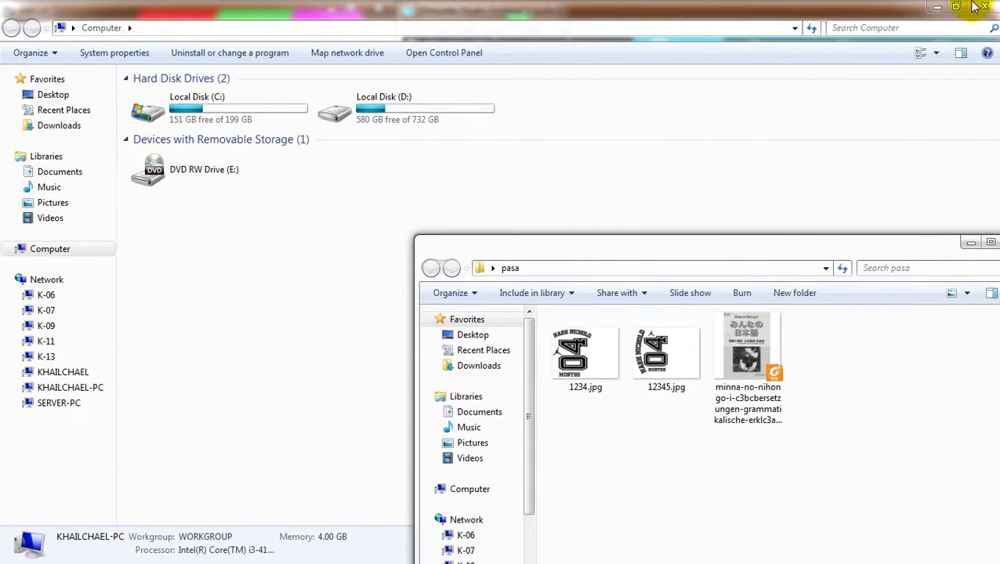
Import 12345.jpg from the pasa folder onto the Silhouette Studio page
click(979, 6)
drag(647, 370, 641, 198)
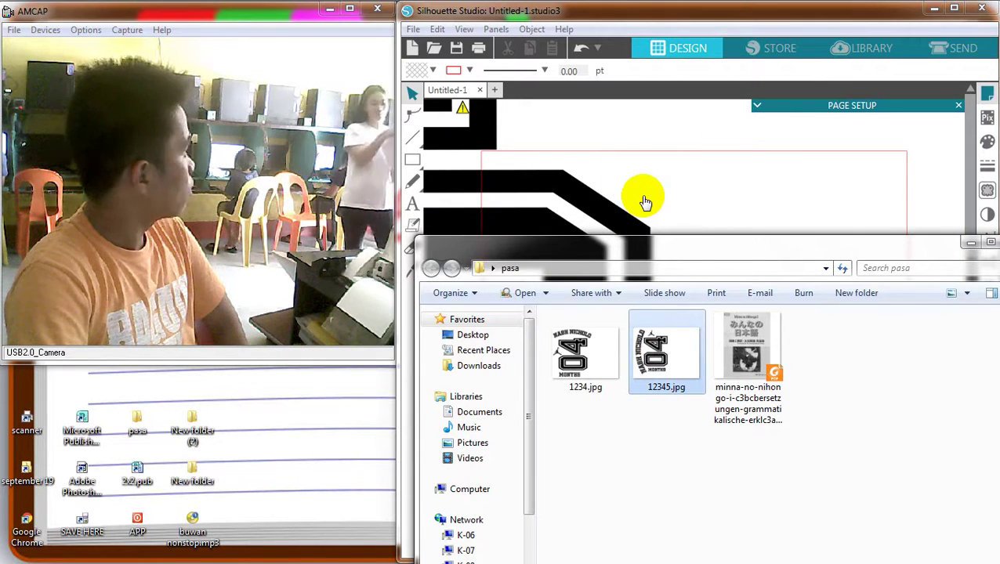
drag(587, 201, 570, 260)
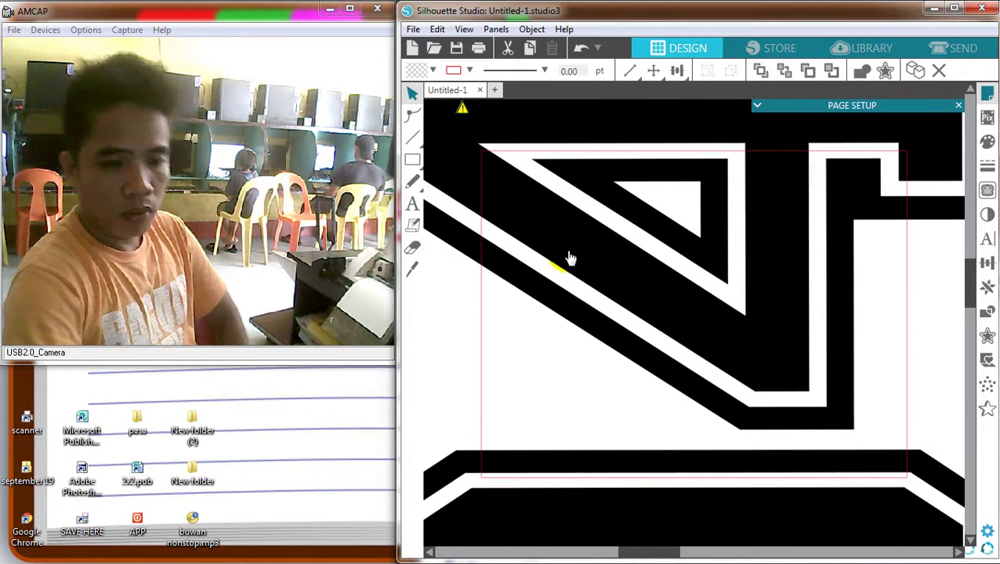
Select the whole 04 MONTHS design and move it onto the cutting mat
mouse_move(451, 165)
mouse_down()
mouse_move(725, 256)
mouse_move(546, 134)
mouse_move(536, 172)
mouse_move(568, 191)
mouse_up()
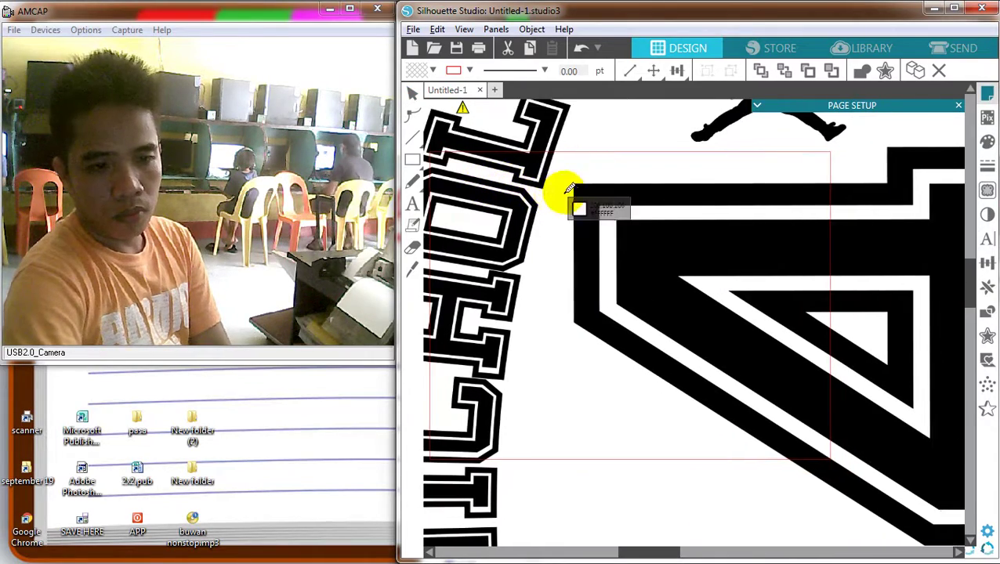
scroll(568, 190, down, 5)
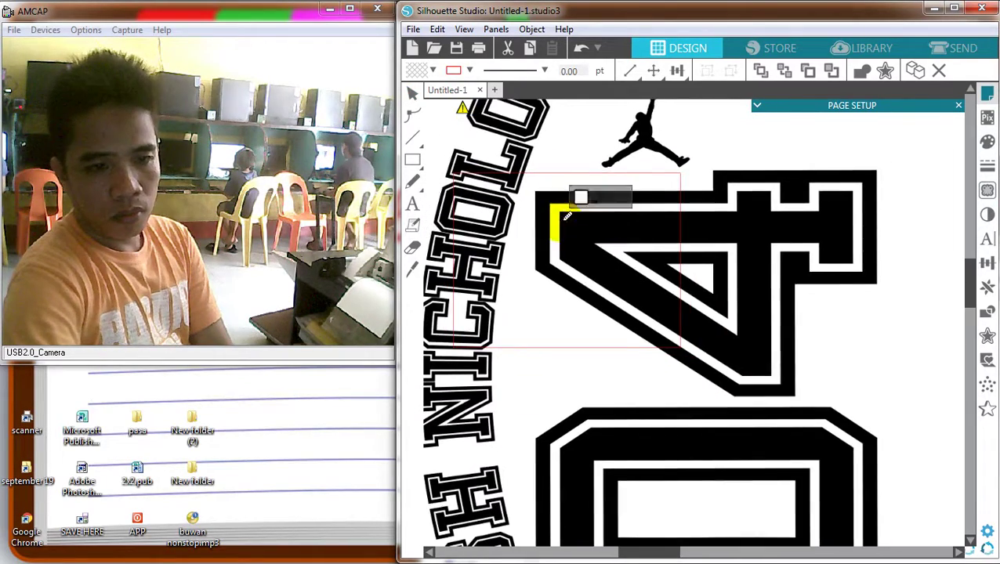
scroll(567, 215, down, 5)
scroll(587, 260, down, 4)
scroll(475, 134, down, 2)
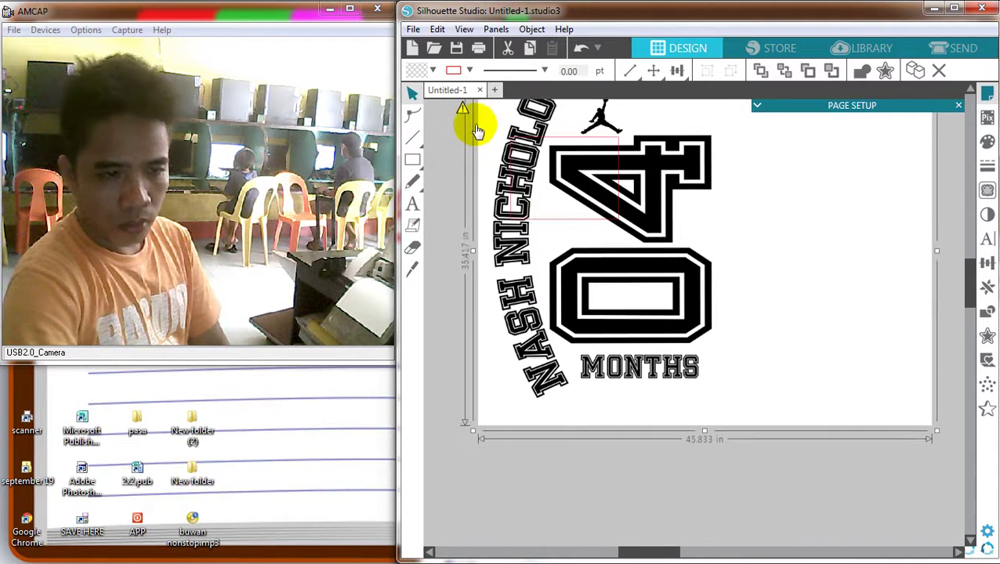
scroll(476, 133, down, 5)
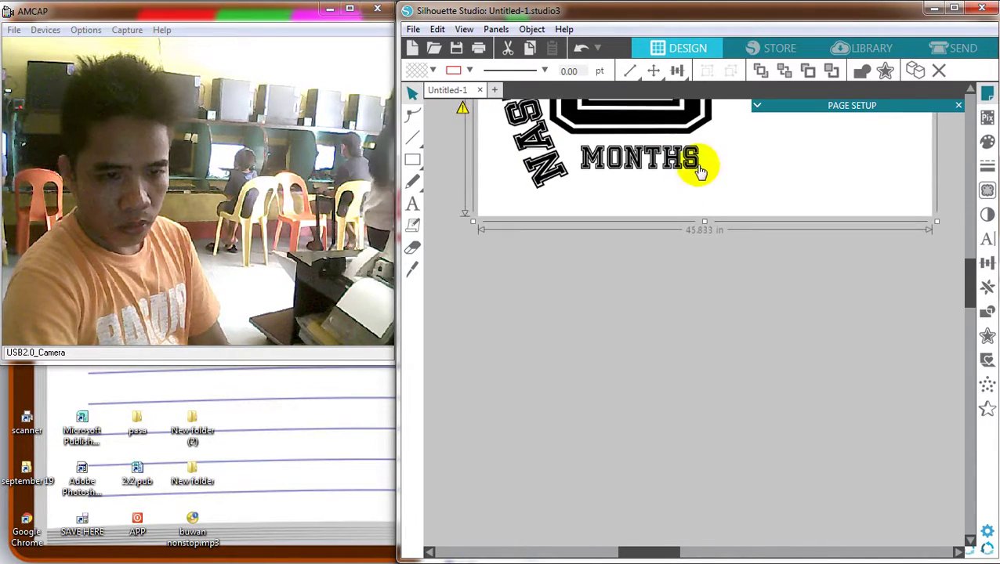
scroll(694, 153, down, 5)
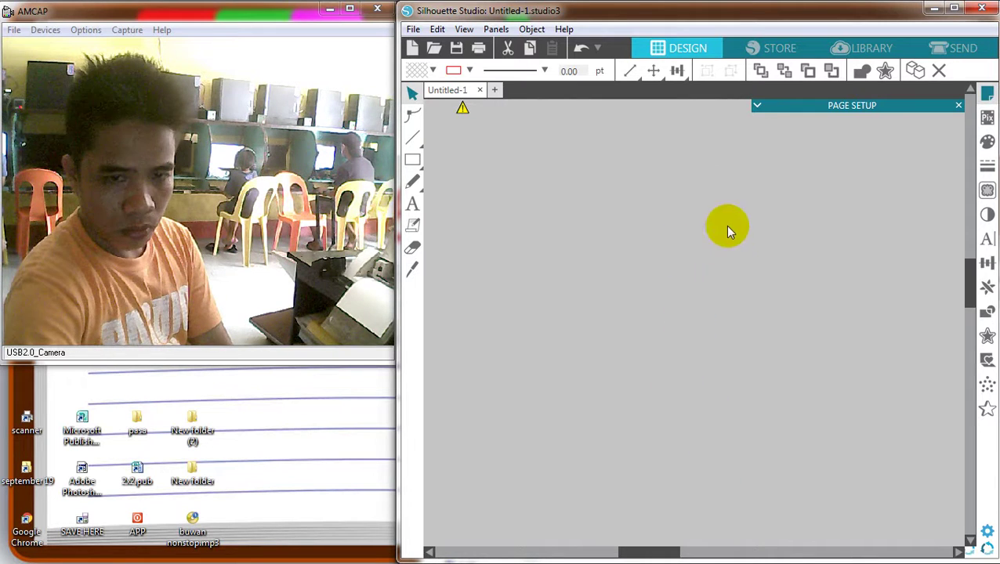
click(969, 277)
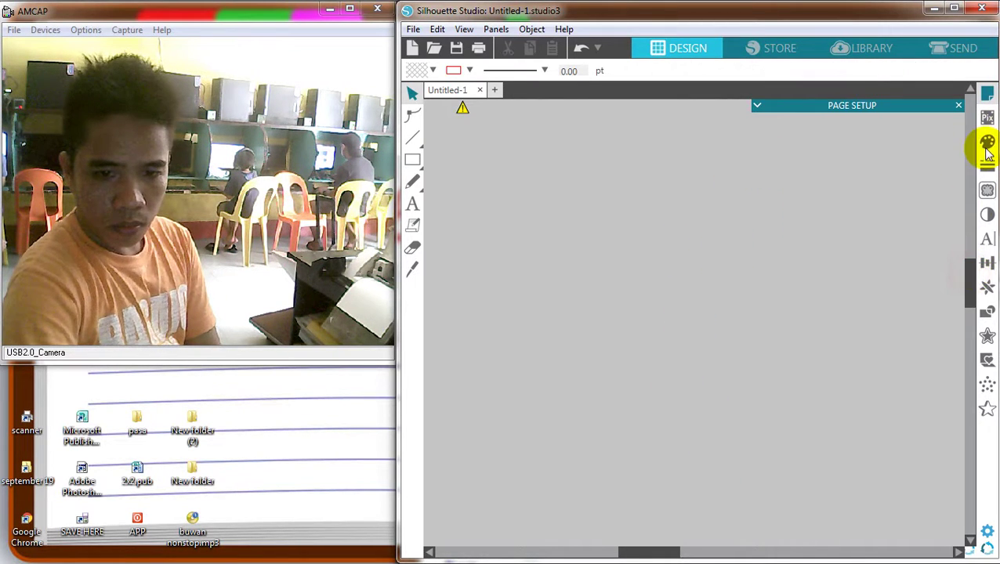
scroll(743, 177, up, 5)
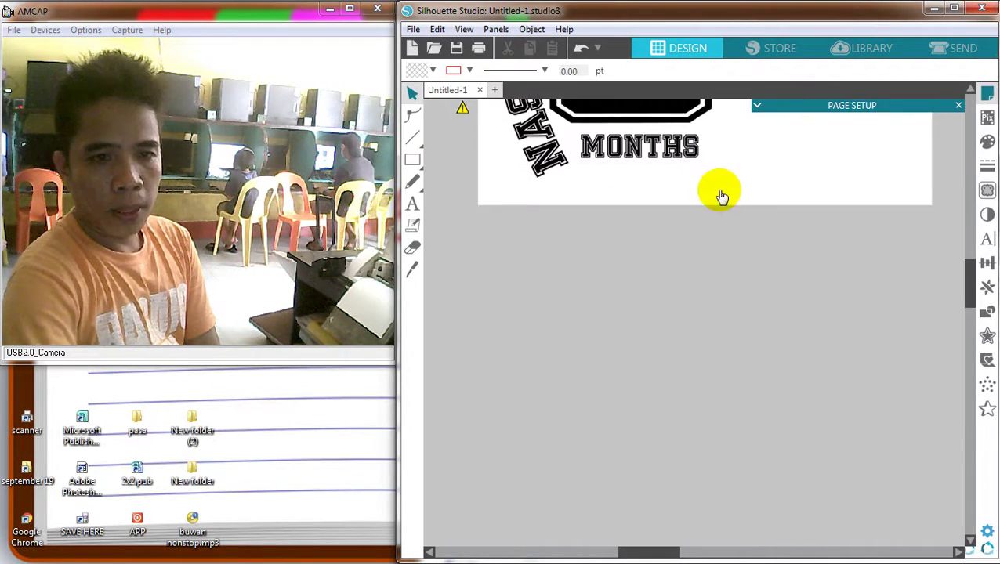
scroll(667, 213, up, 1)
click(482, 133)
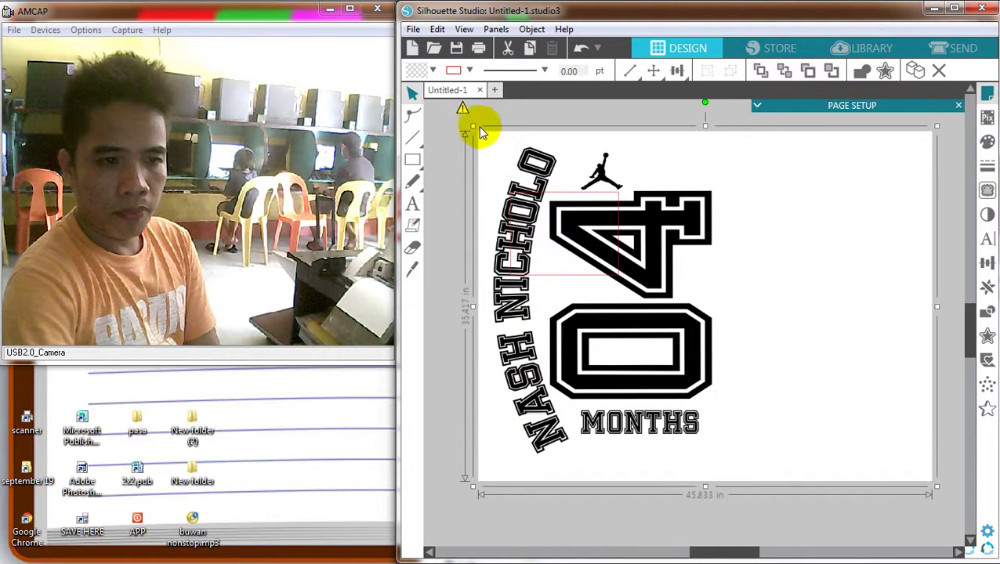
scroll(844, 339, down, 5)
drag(862, 415, 571, 213)
Fit the design inside the 11 × 8.5 in page, then bring up the Trace panel
scroll(627, 255, up, 3)
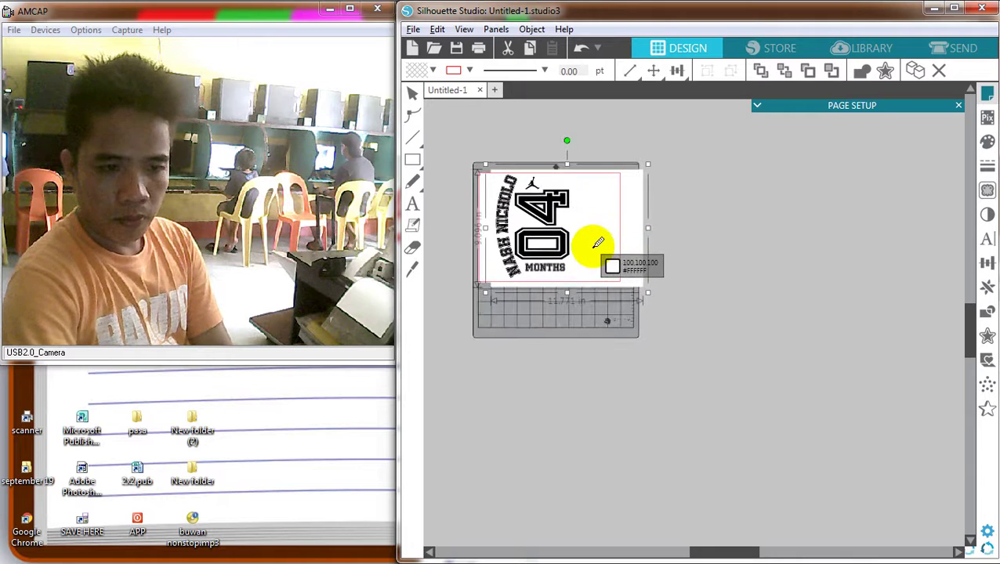
scroll(718, 548, up, 3)
scroll(647, 535, left, 4)
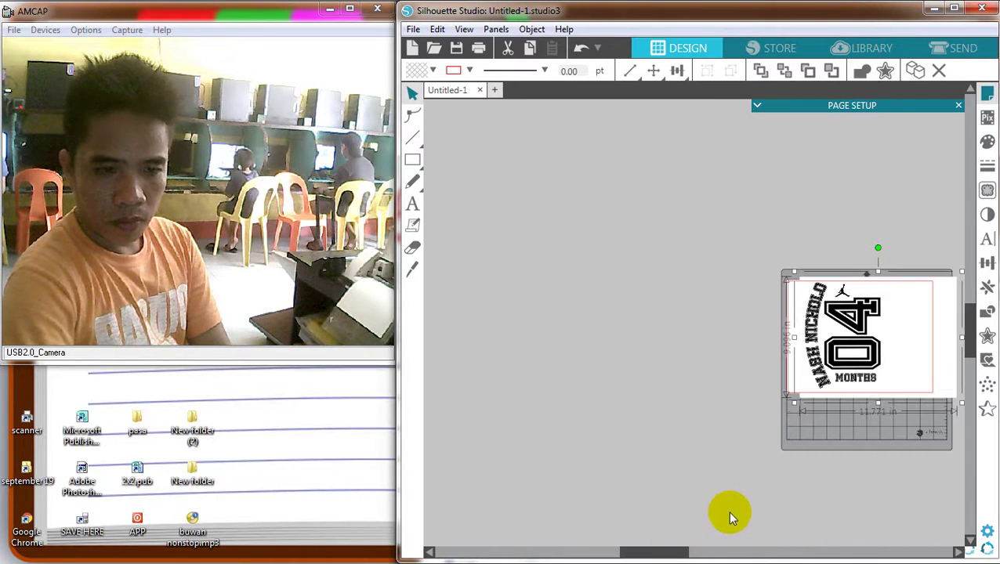
scroll(671, 520, up, 2)
drag(650, 548, 652, 520)
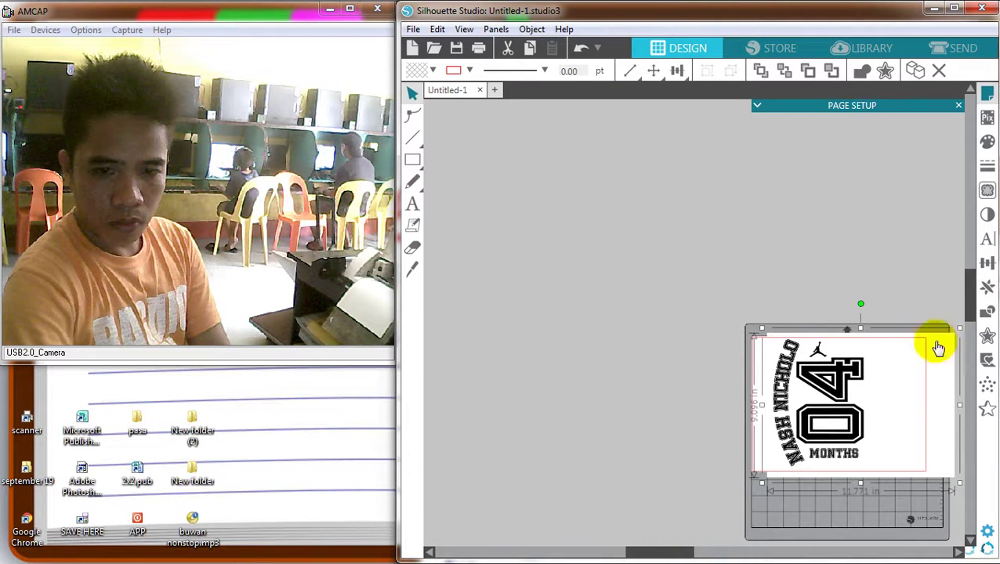
drag(970, 296, 966, 330)
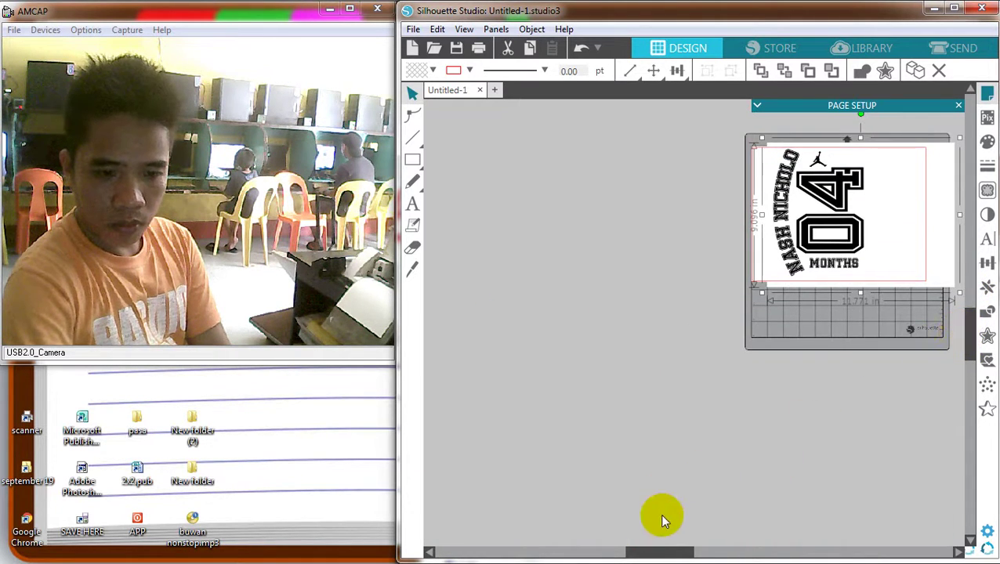
drag(686, 553, 736, 549)
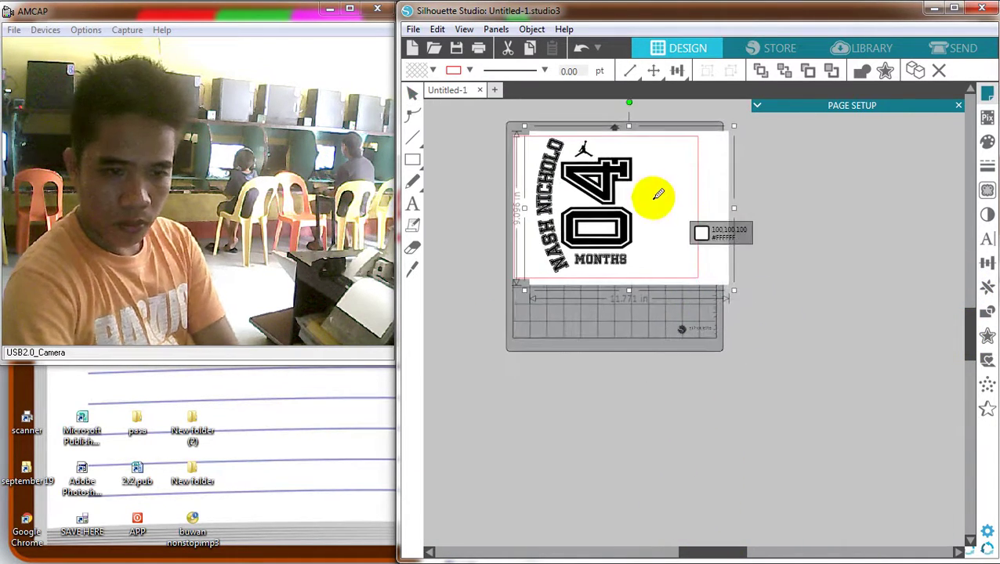
scroll(625, 188, up, 4)
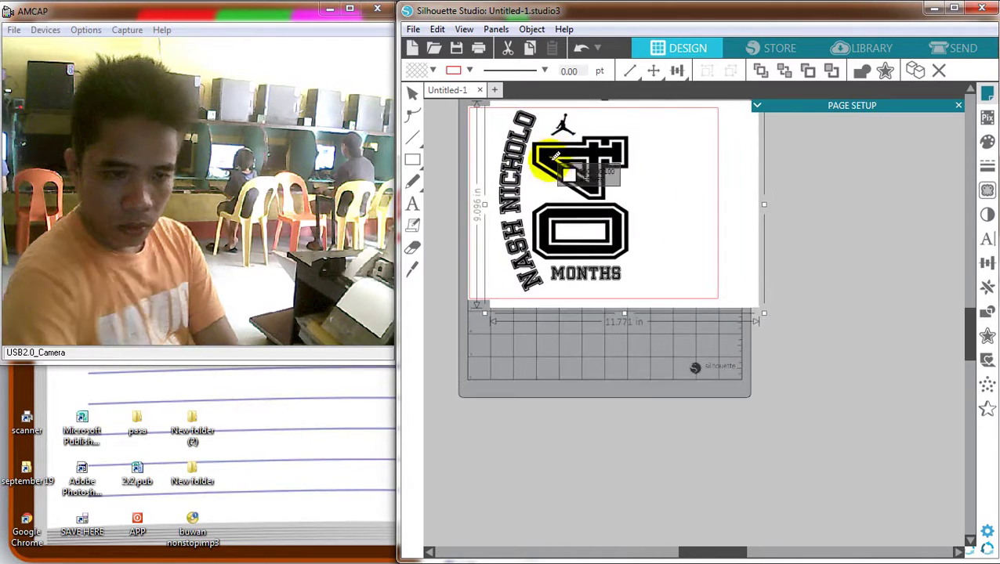
scroll(611, 184, up, 3)
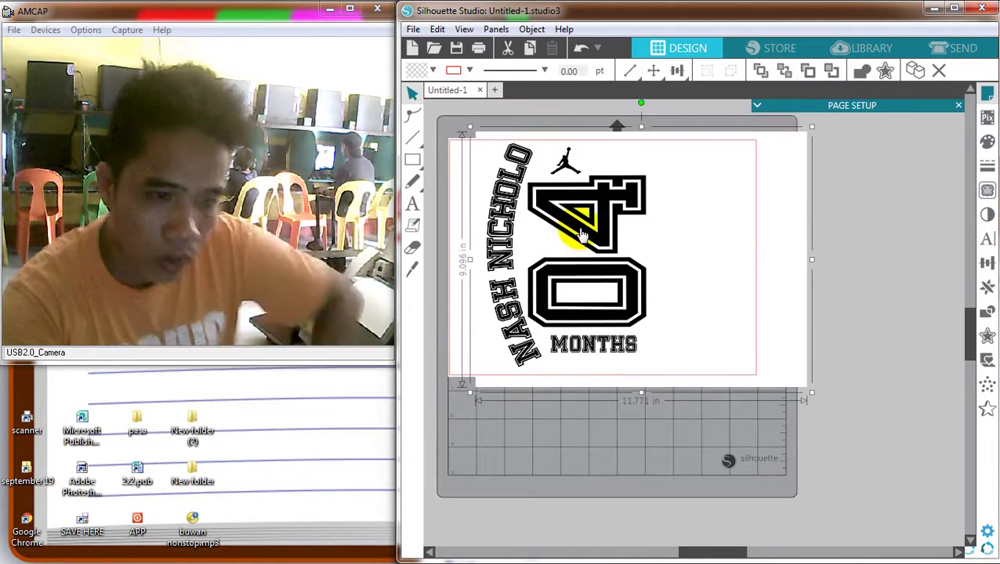
drag(530, 203, 509, 249)
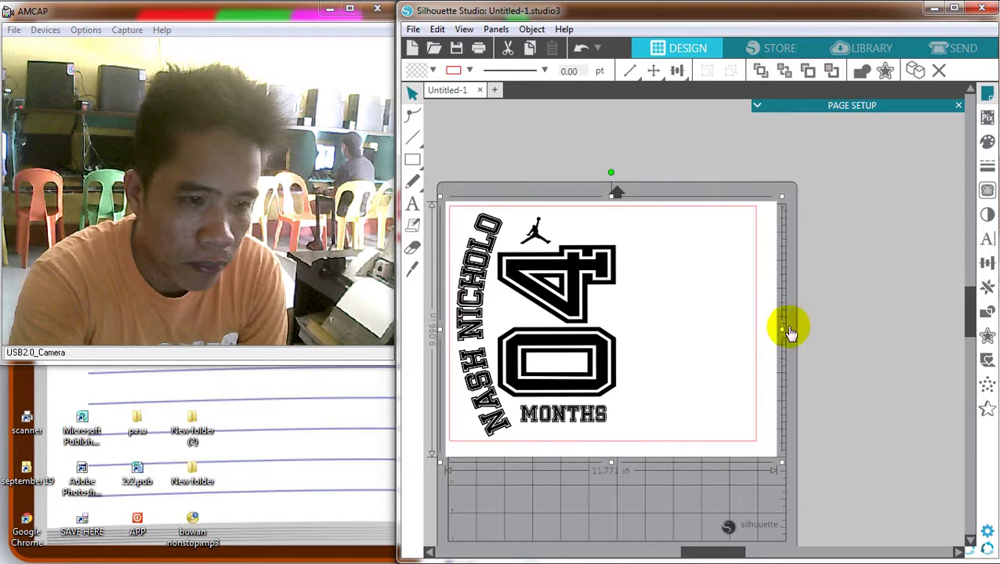
click(837, 323)
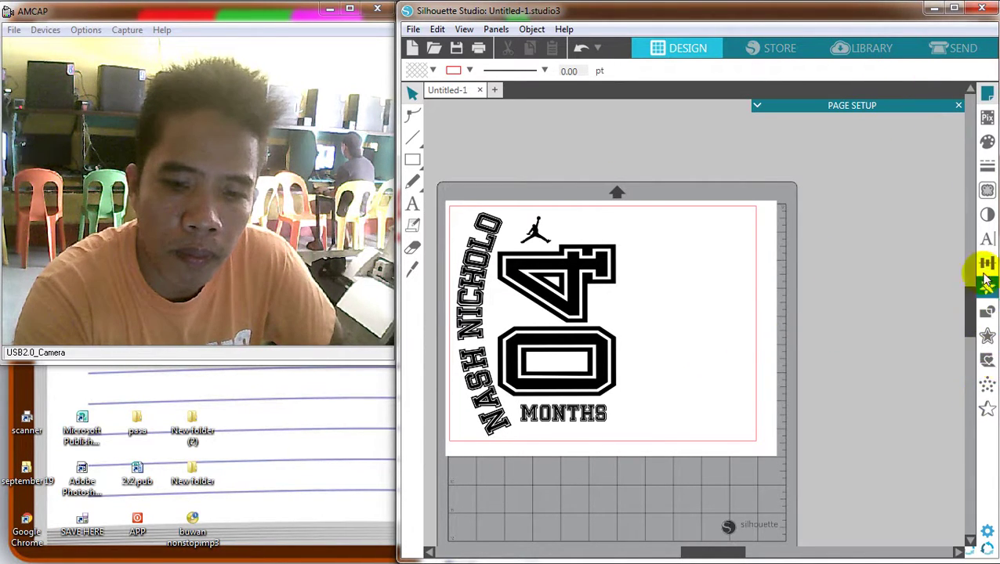
click(986, 191)
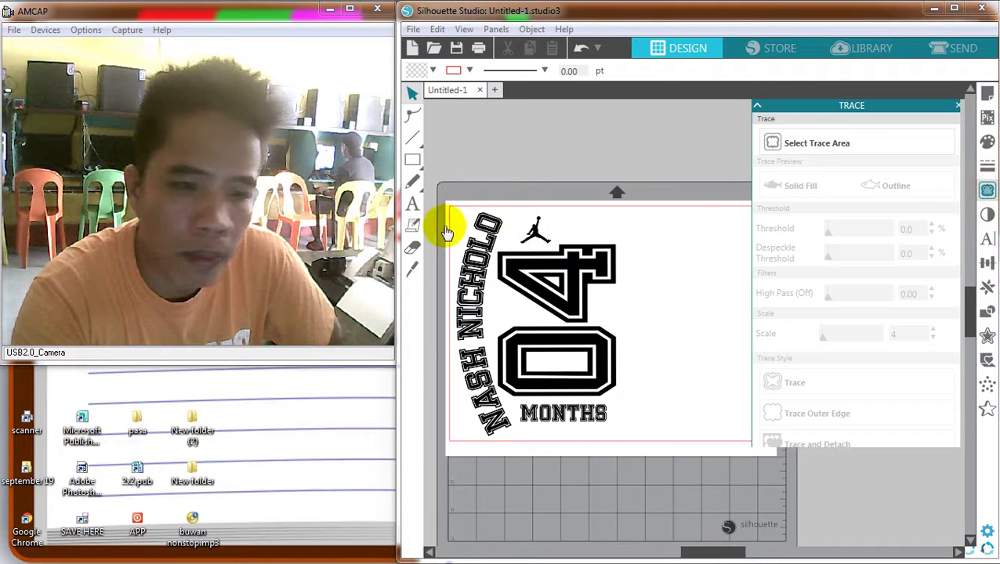
Mark the whole design as the trace area and trace it into red cut lines
click(770, 141)
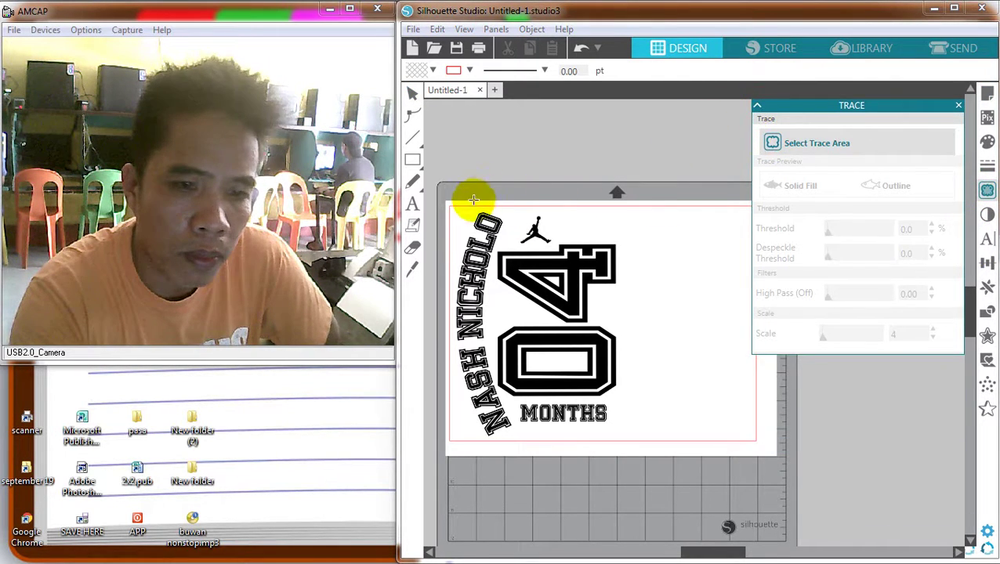
click(757, 107)
mouse_move(459, 191)
mouse_down()
mouse_move(620, 401)
mouse_move(650, 465)
mouse_up()
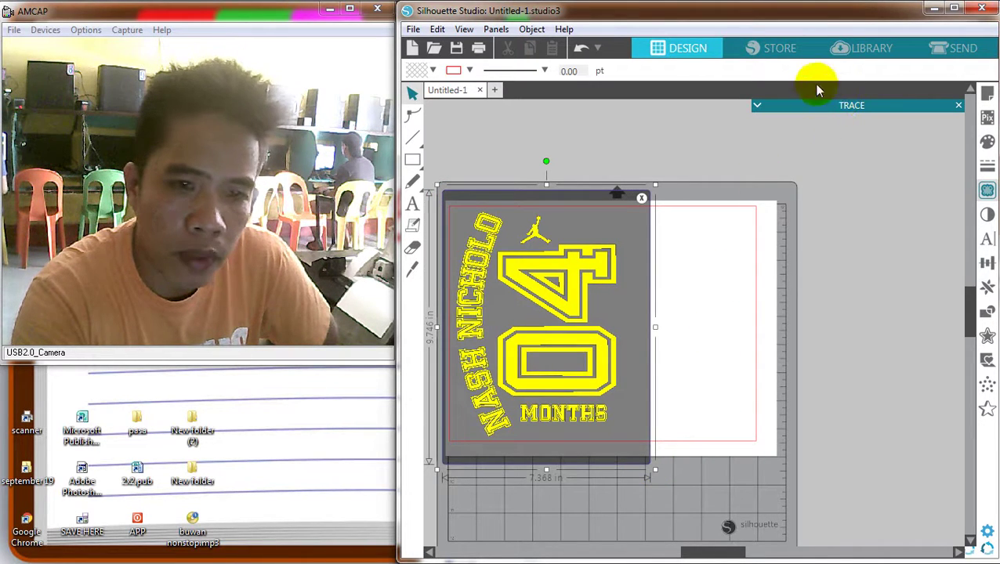
click(756, 106)
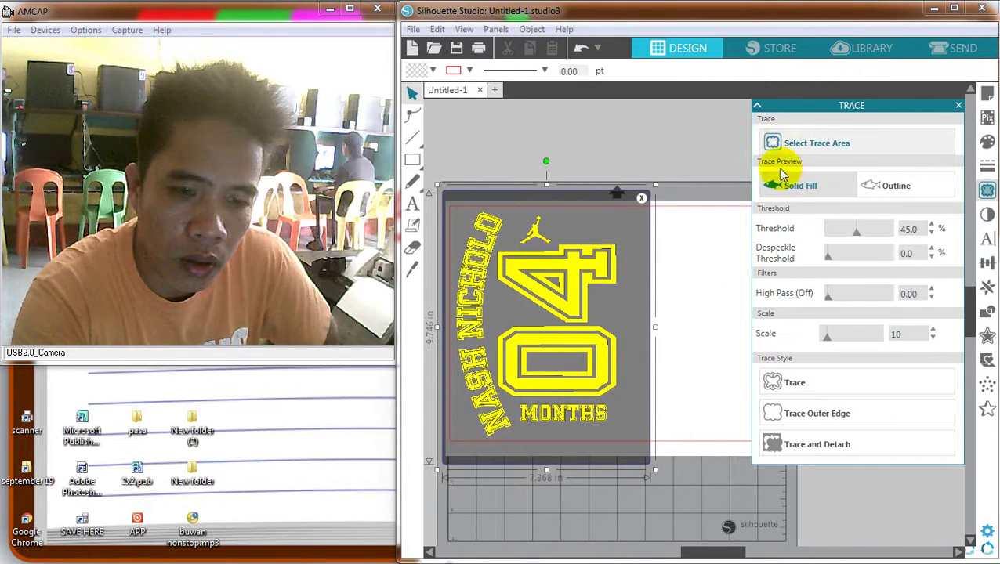
click(760, 381)
Cut away the black original and enlarge the red outlines to 5.763 × 8.098 in
drag(584, 292, 722, 299)
right_click(722, 298)
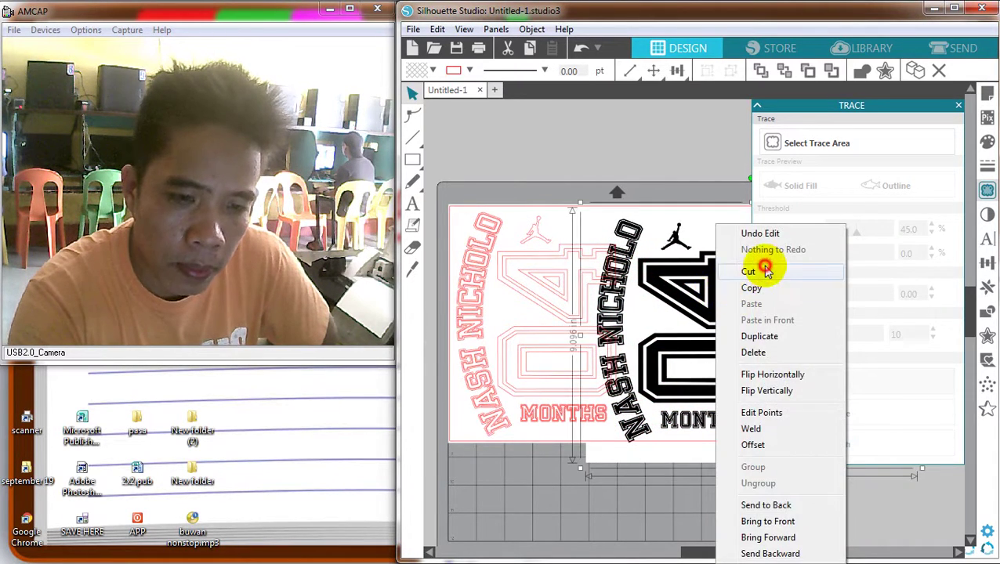
click(749, 271)
click(570, 289)
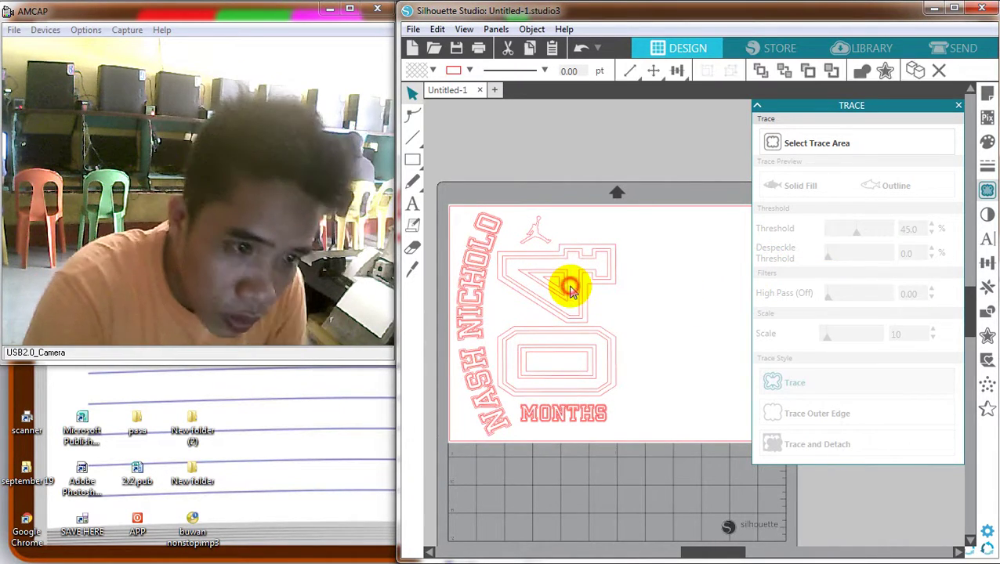
drag(622, 204, 625, 202)
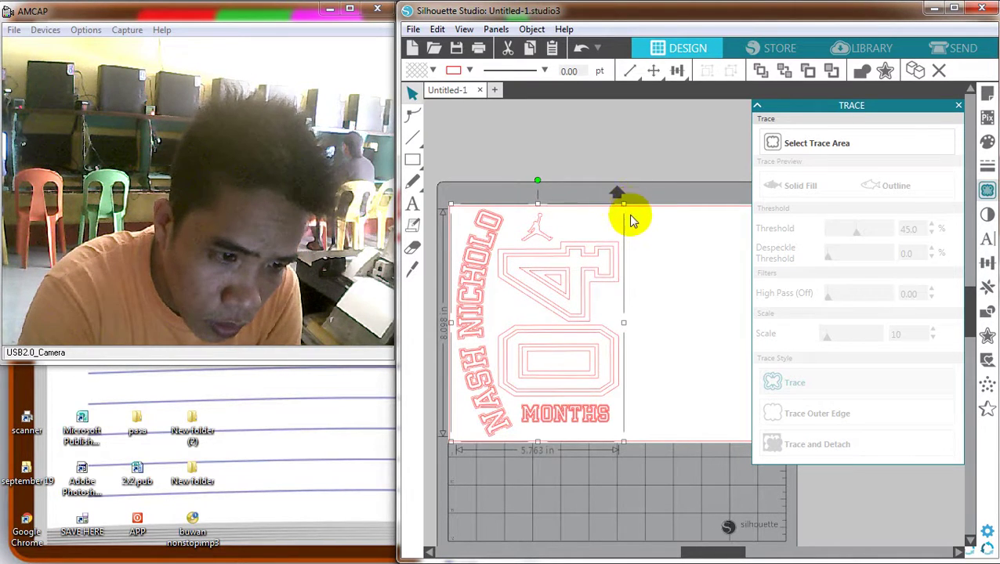
click(658, 159)
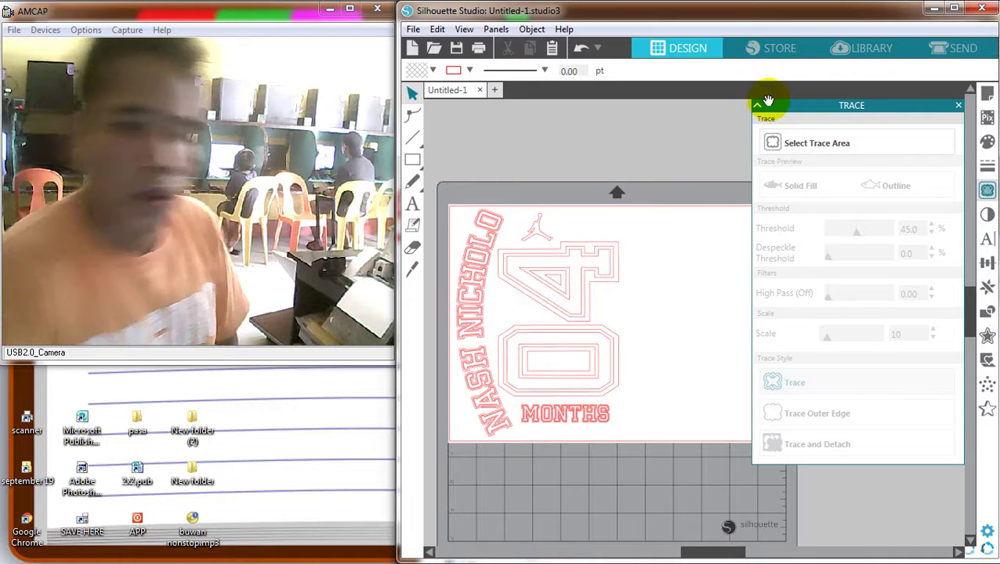
click(758, 105)
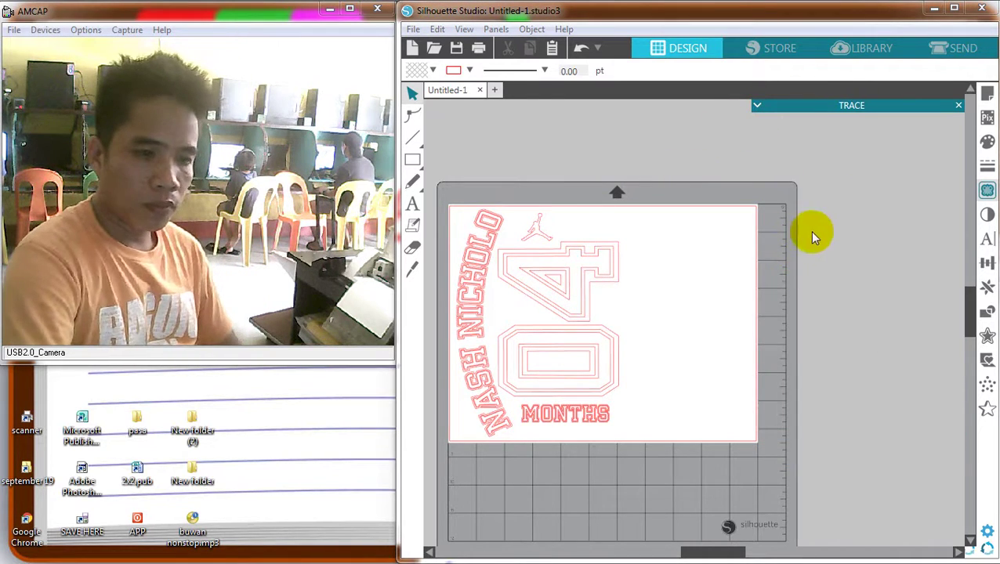
right_click(563, 259)
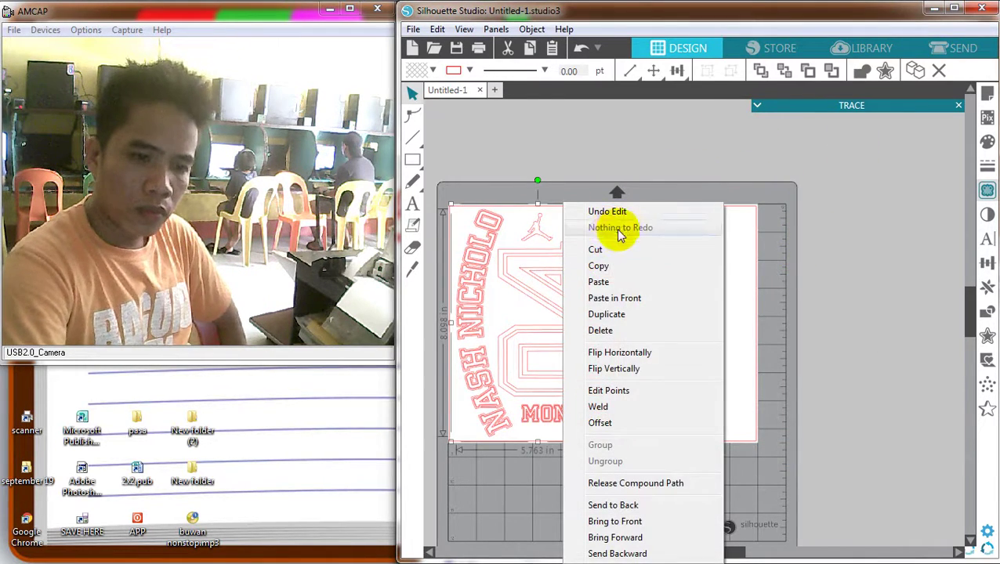
click(605, 353)
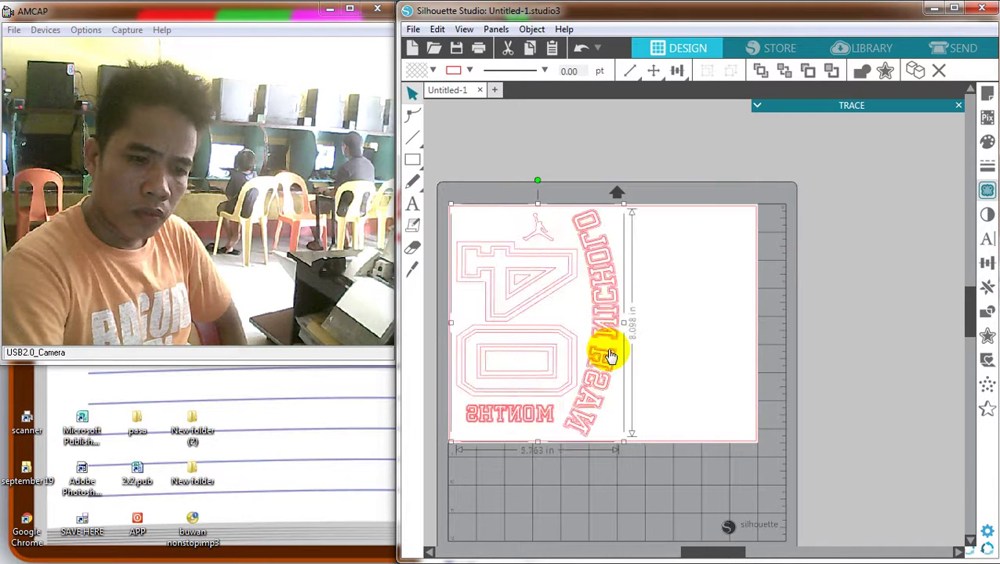
key(ctrl+z)
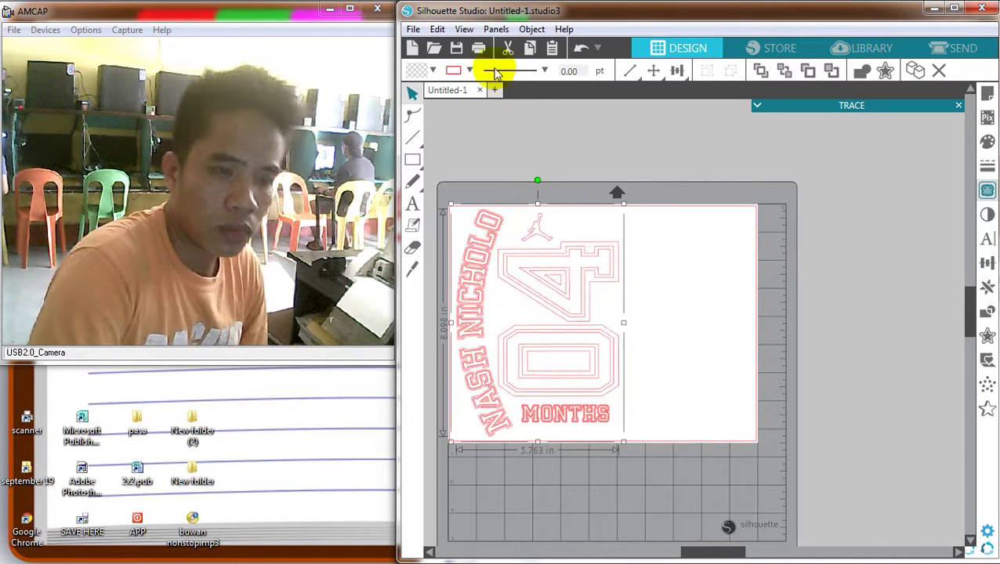
click(523, 29)
mouse_move(545, 43)
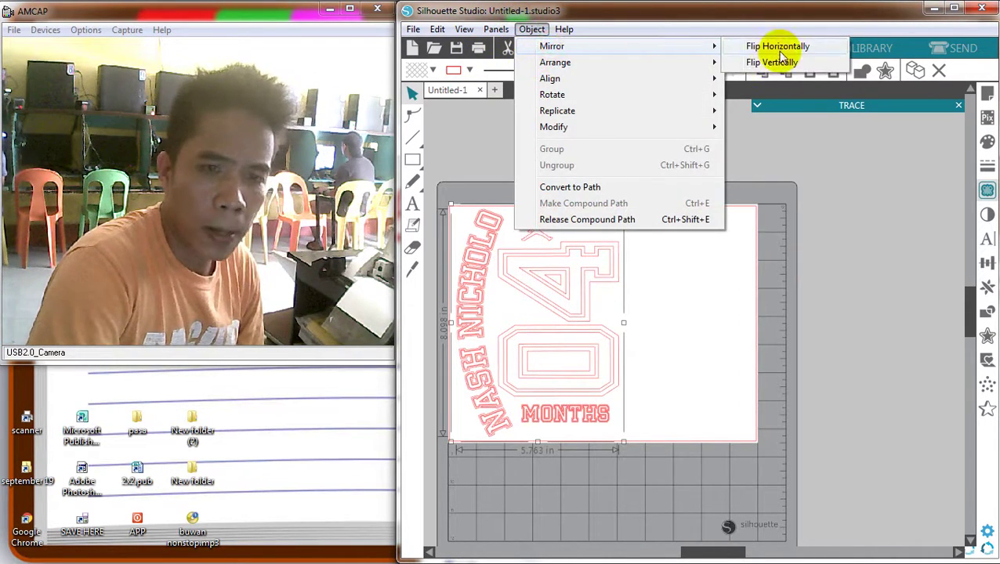
click(775, 44)
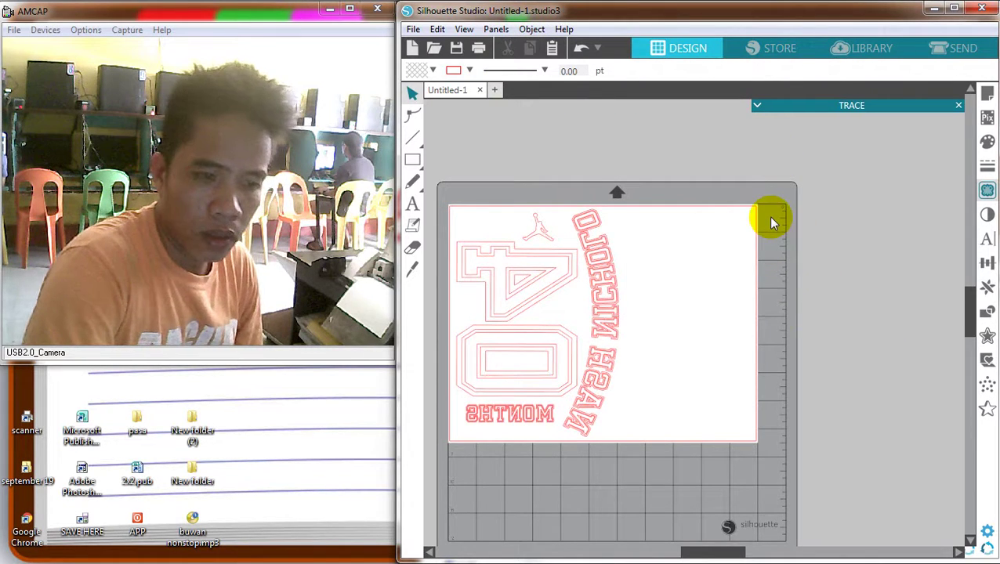
Open the Send page, dismissing the new-cutter notice and the cloud introduction
click(938, 48)
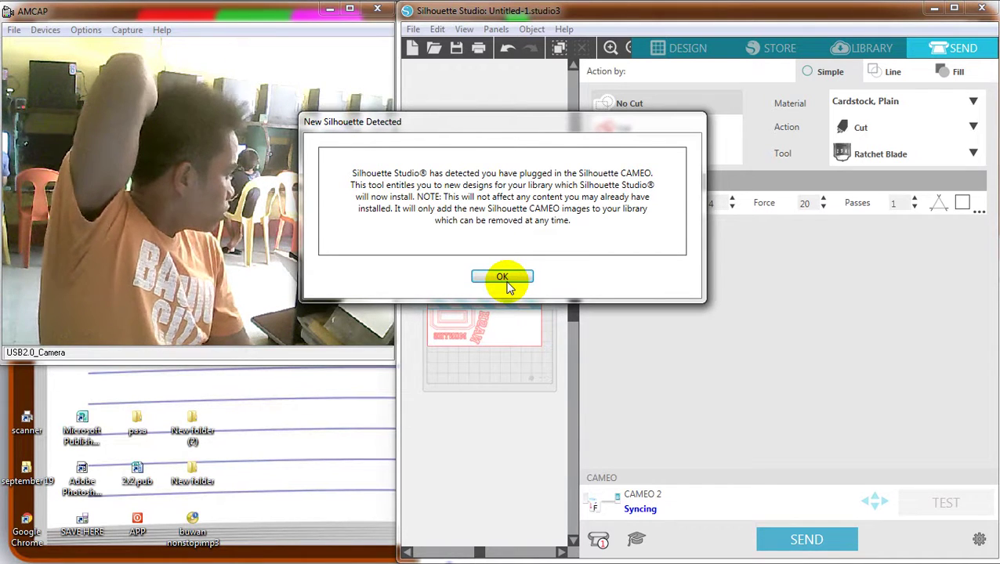
click(505, 281)
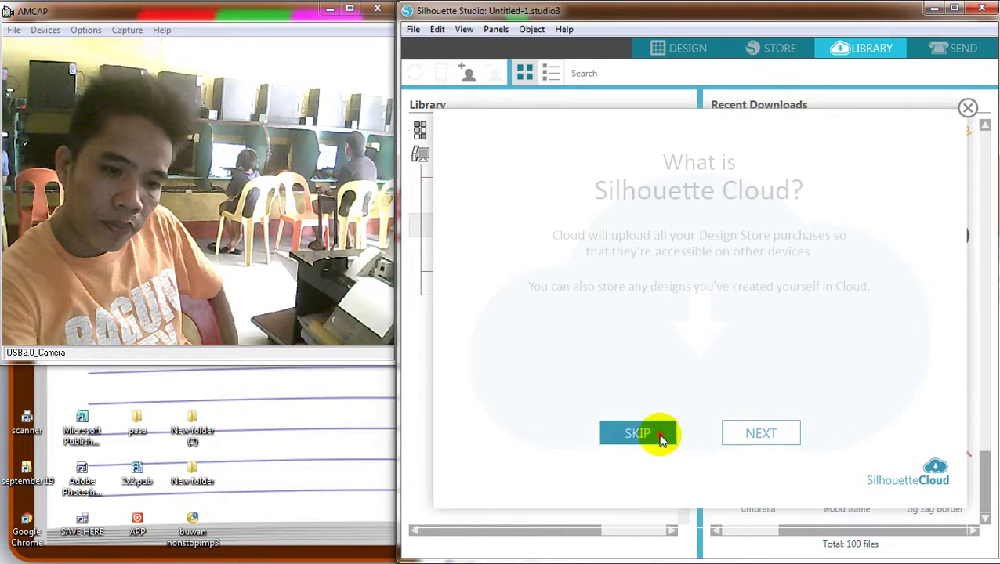
click(639, 433)
click(689, 51)
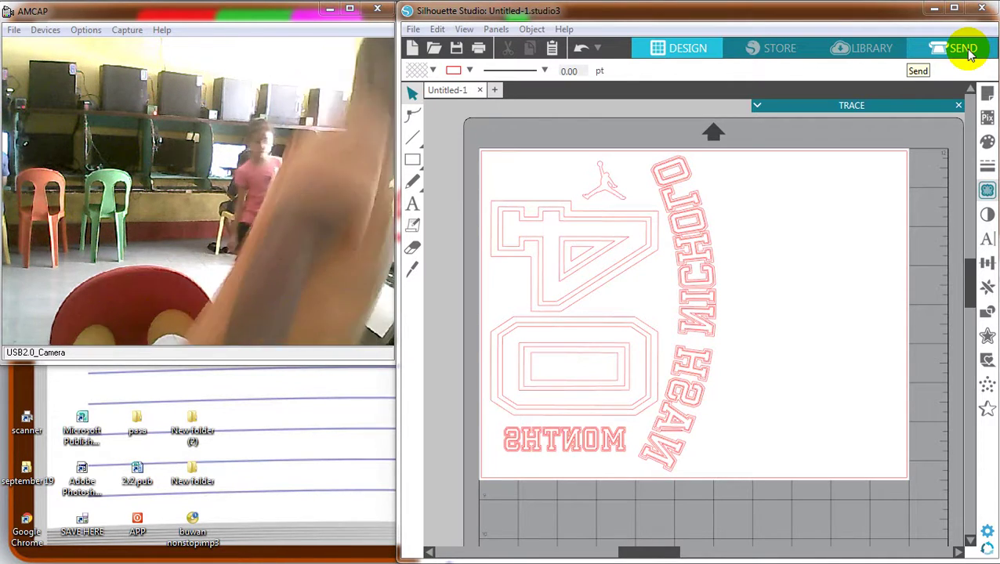
click(943, 49)
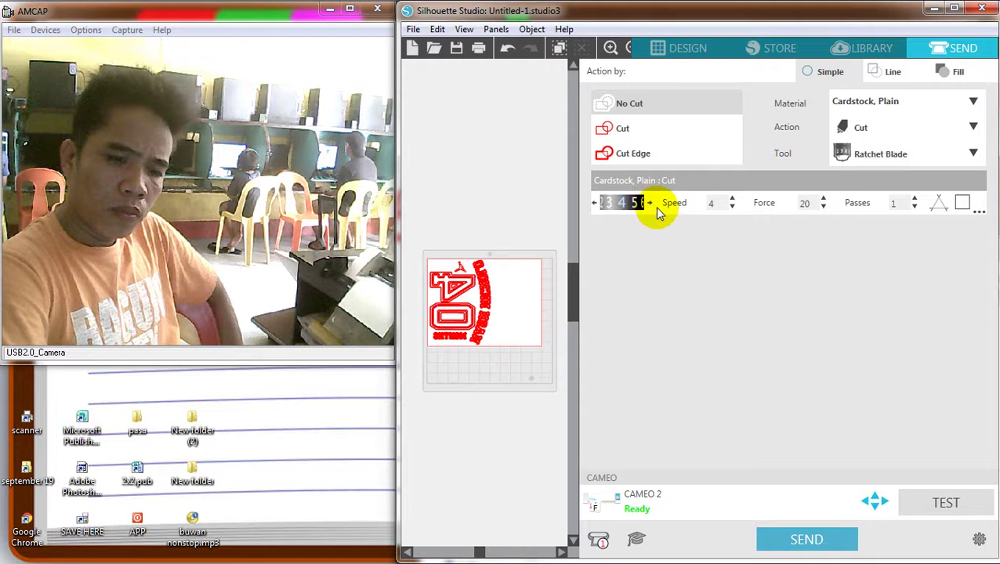
Raise the blade setting two notches and set Force to 27
click(656, 209)
click(651, 205)
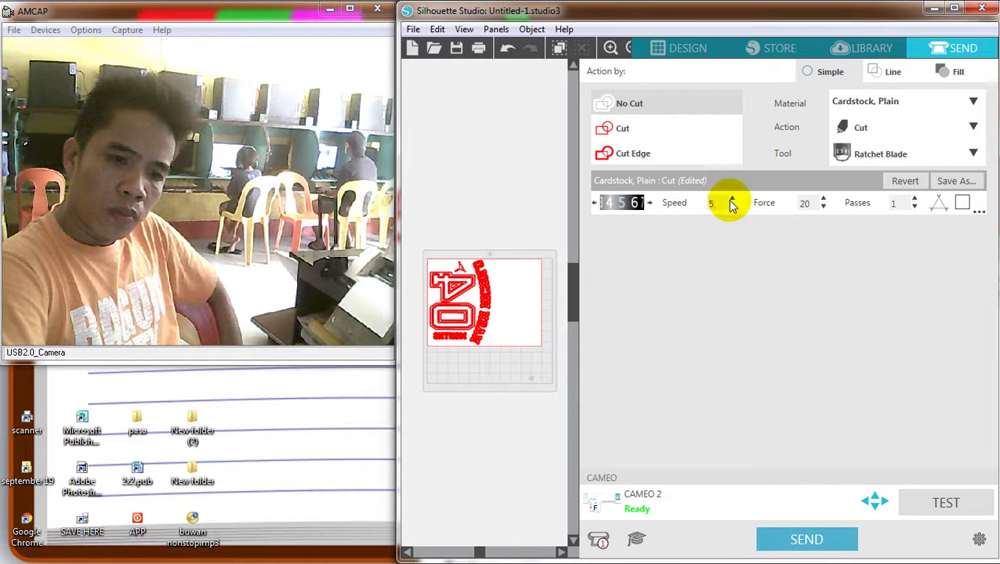
double_click(807, 203)
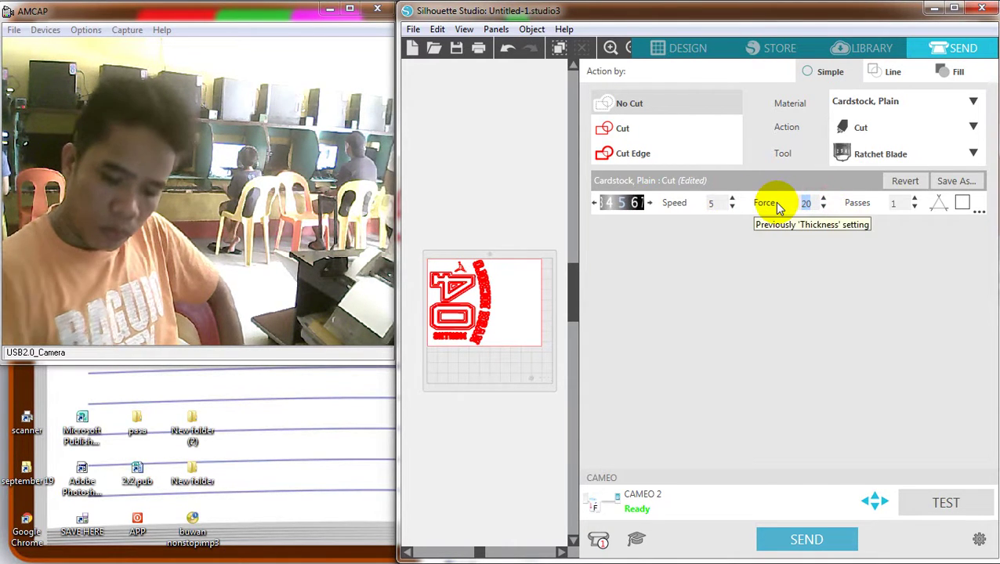
text(27)
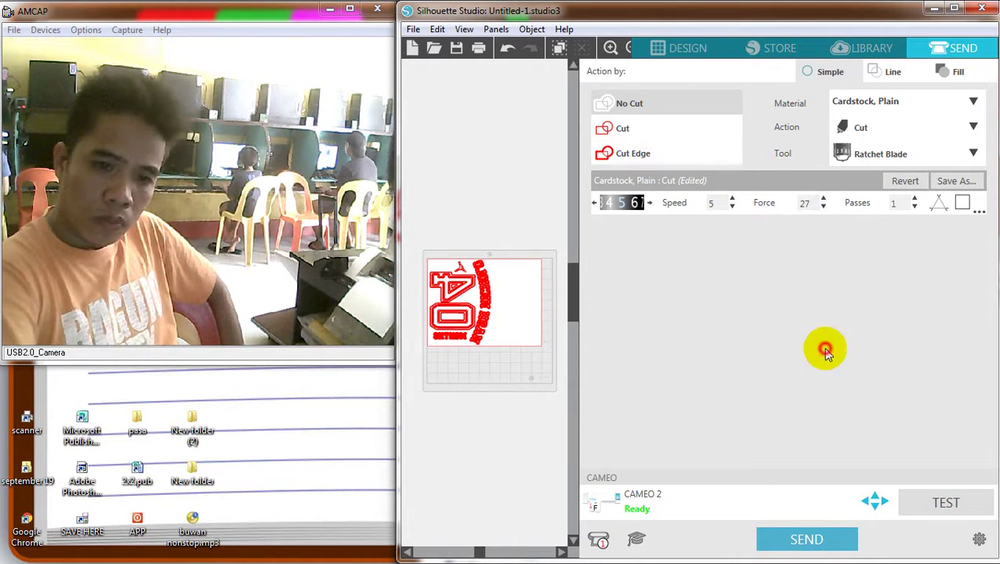
Choose Vinyl, Glossy as the material, raise the blade, and re-enter Force 27
click(972, 102)
click(971, 102)
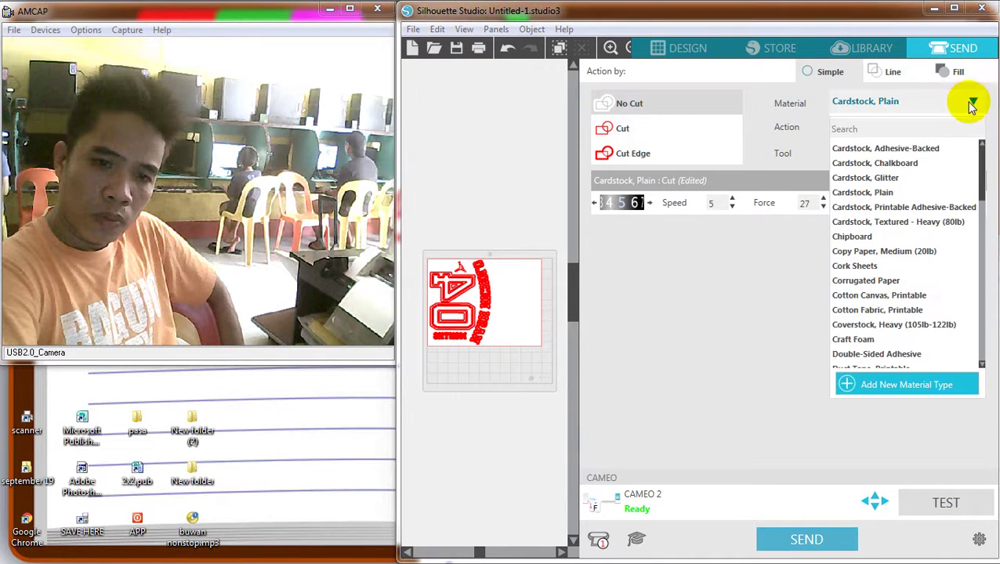
drag(975, 174, 968, 342)
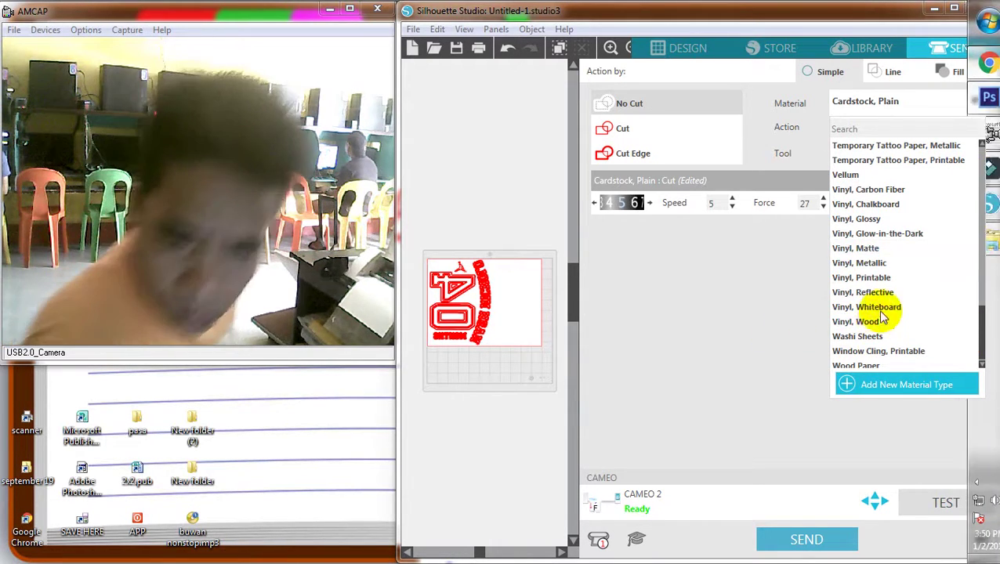
key(Escape)
click(970, 102)
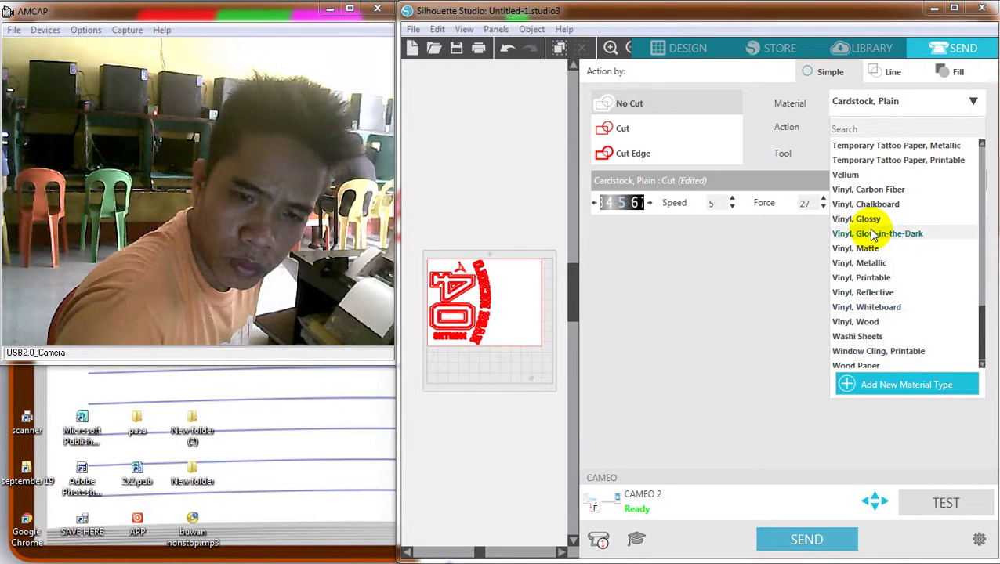
click(850, 219)
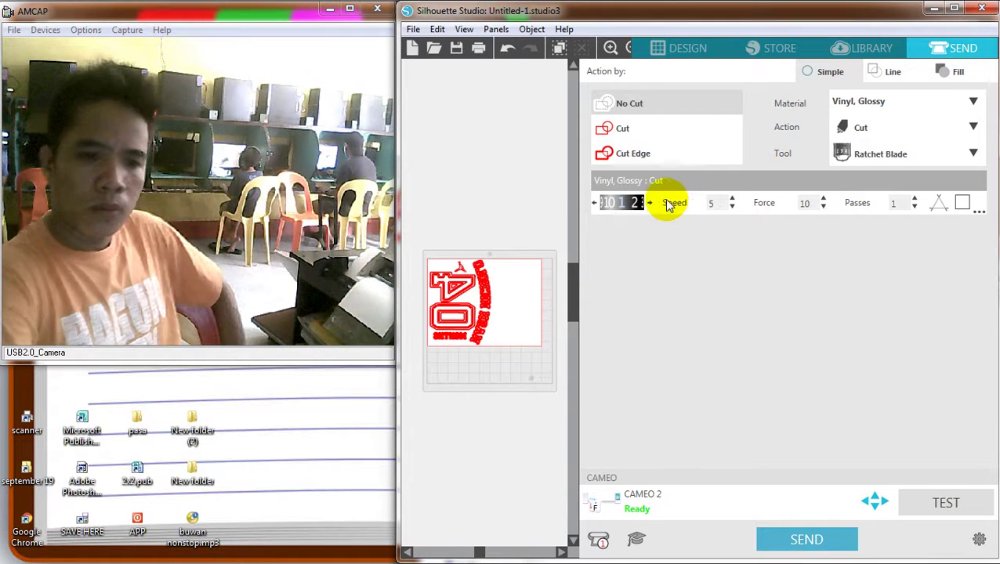
click(653, 203)
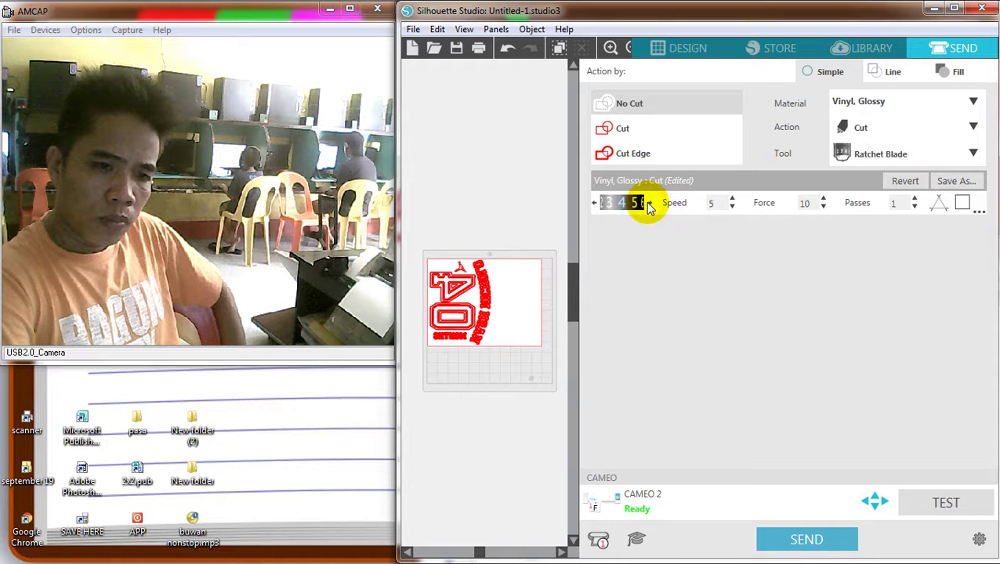
click(806, 203)
text(27)
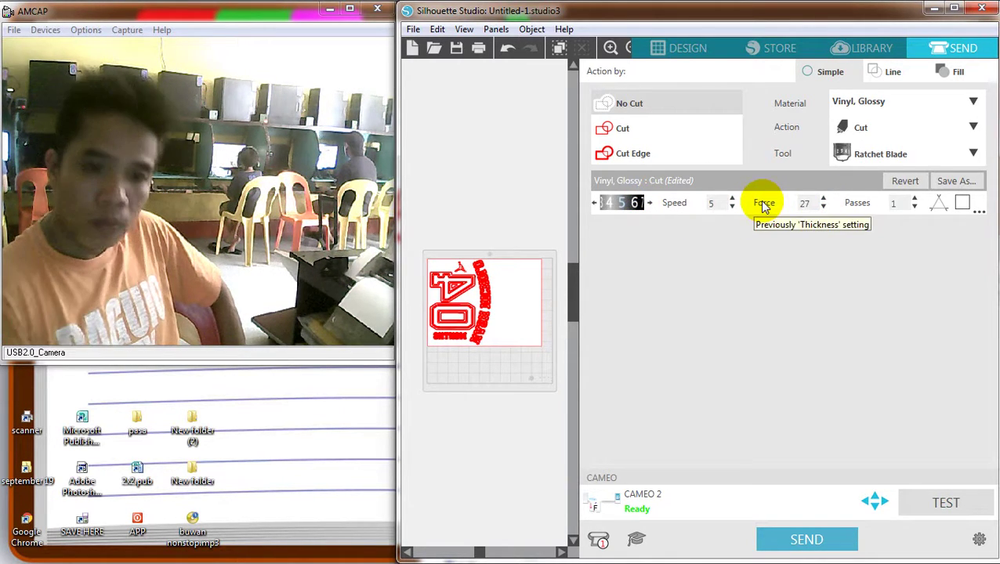
Run a test cut on the CAMEO 2, then send the mirrored design to cut
click(944, 502)
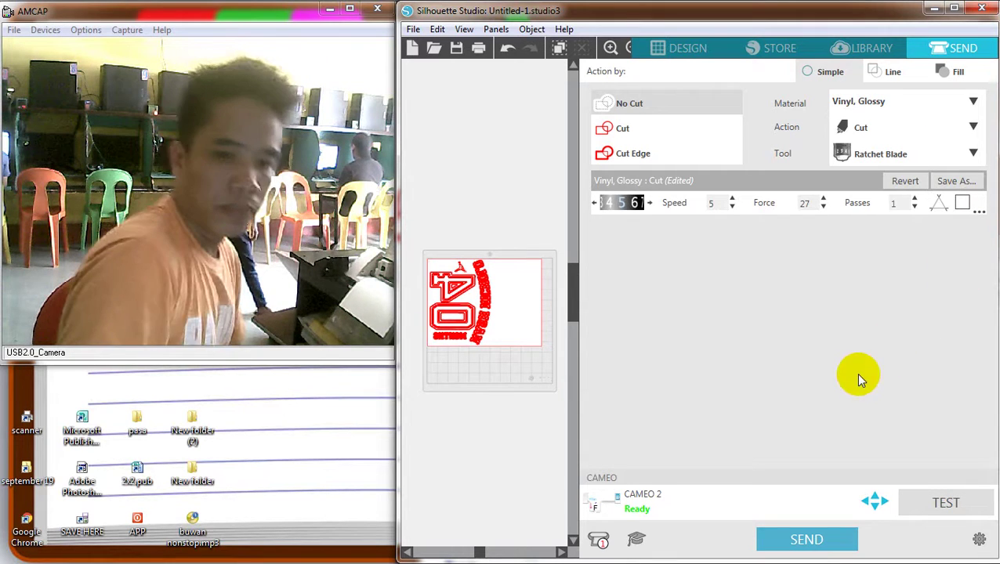
click(811, 542)
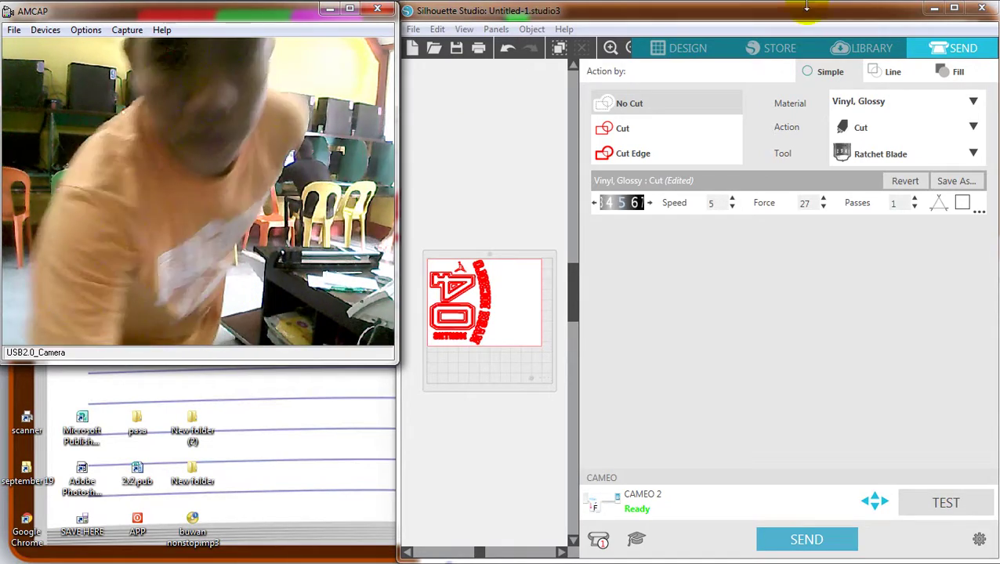
Minimize Silhouette Studio, close the pasa folder window, and enlarge the AMCAP webcam preview
click(932, 11)
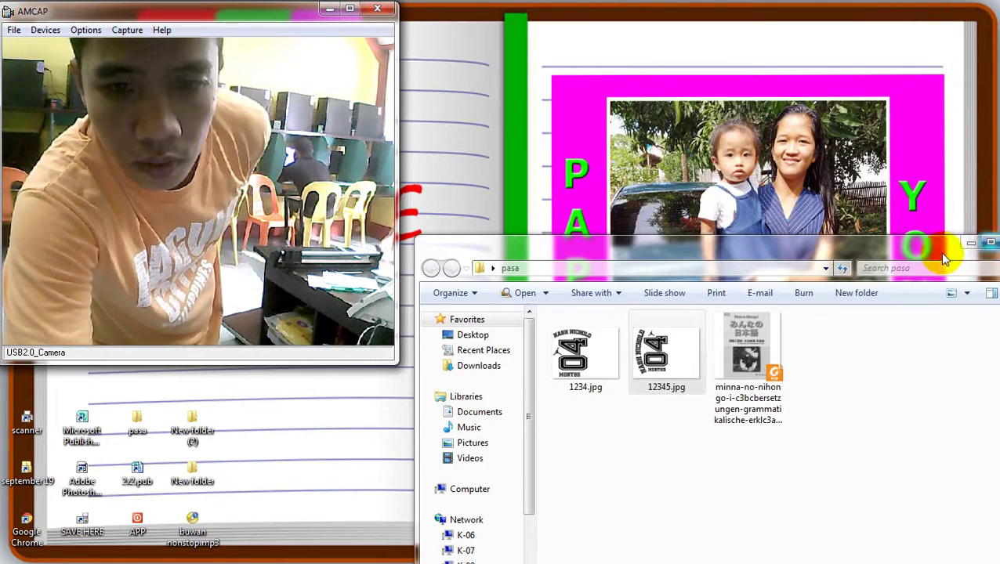
drag(944, 252, 856, 159)
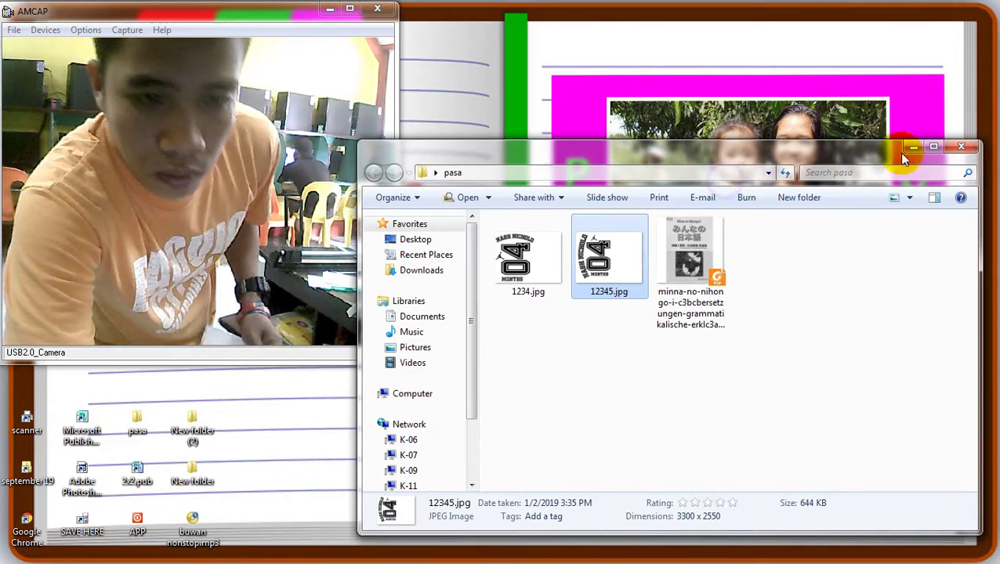
click(960, 147)
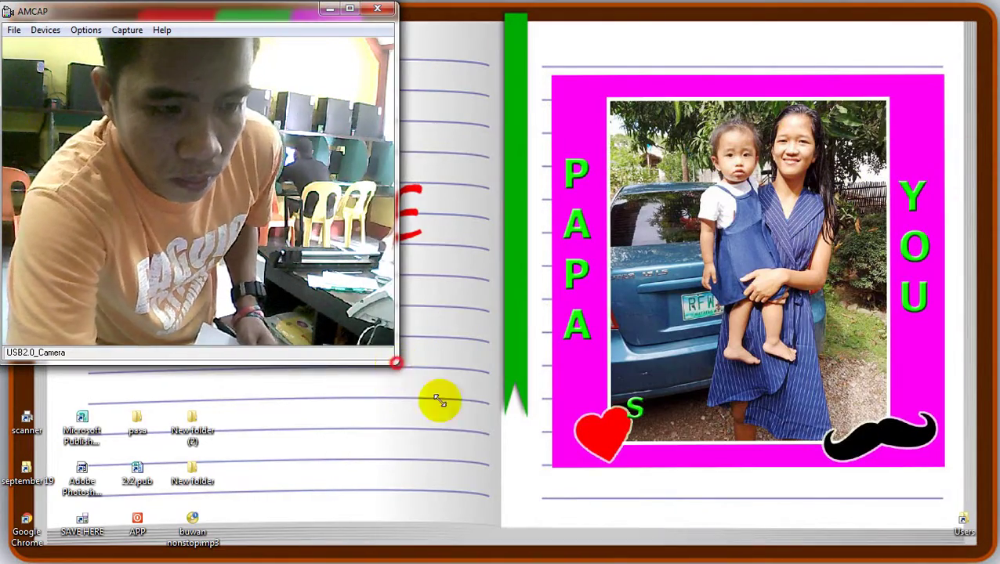
drag(394, 359, 488, 435)
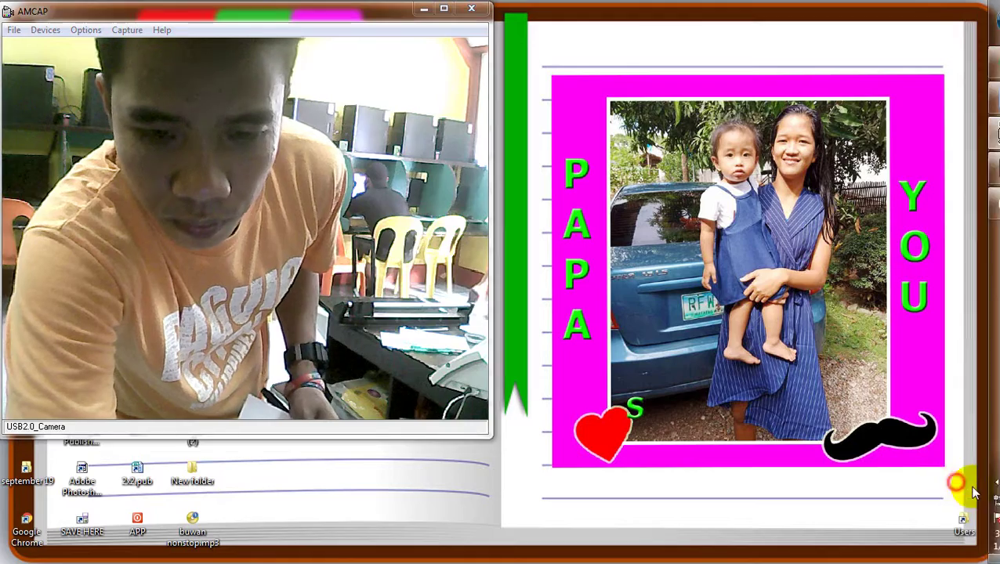
click(963, 476)
click(965, 478)
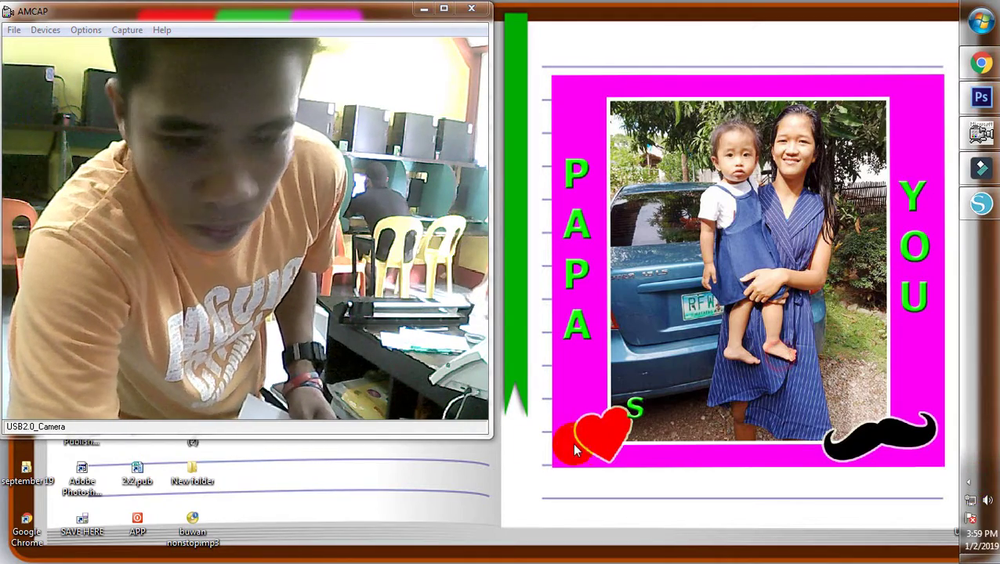
drag(491, 430, 519, 470)
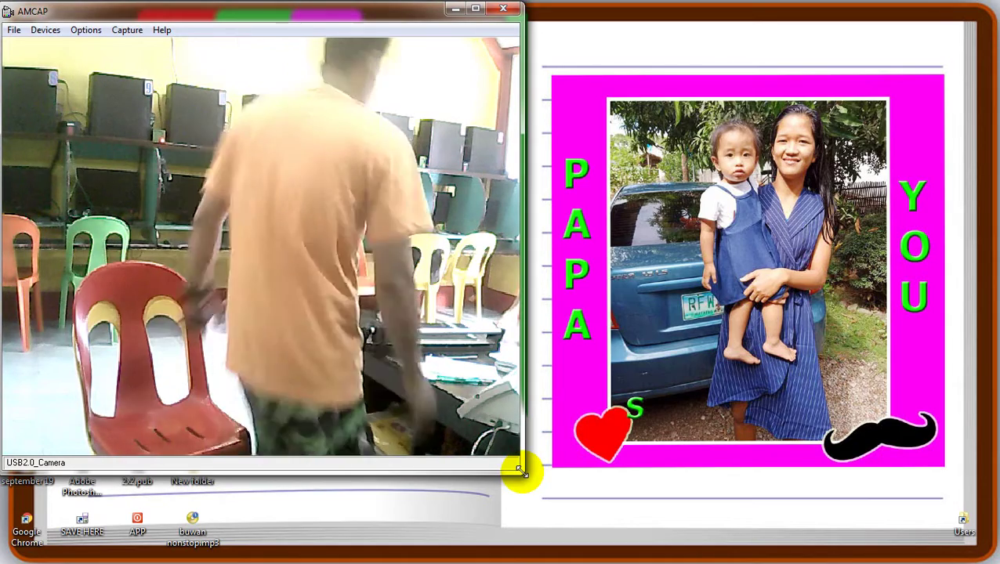
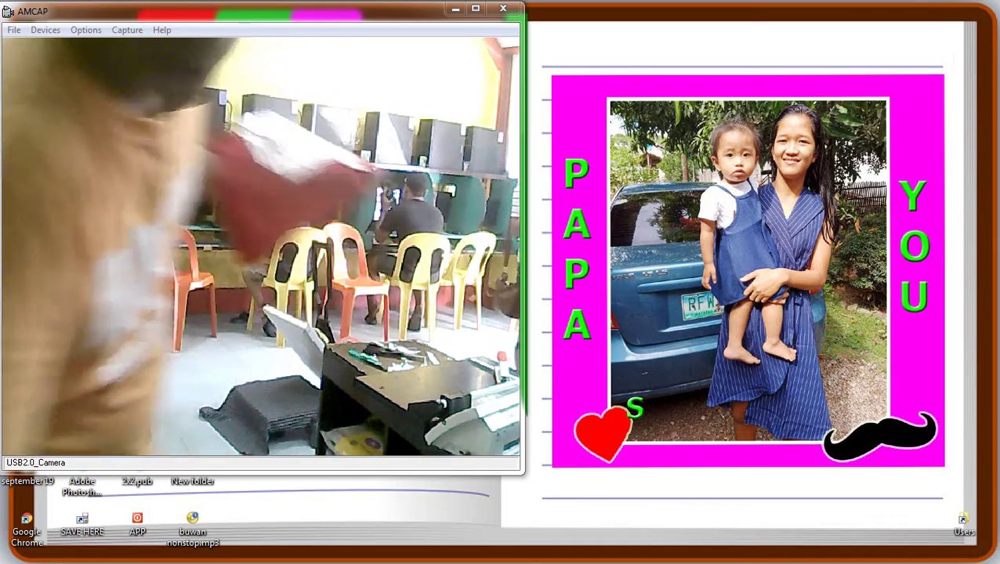
Start a Bluetooth Receive a File session and move its dialog to the bottom right
click(968, 480)
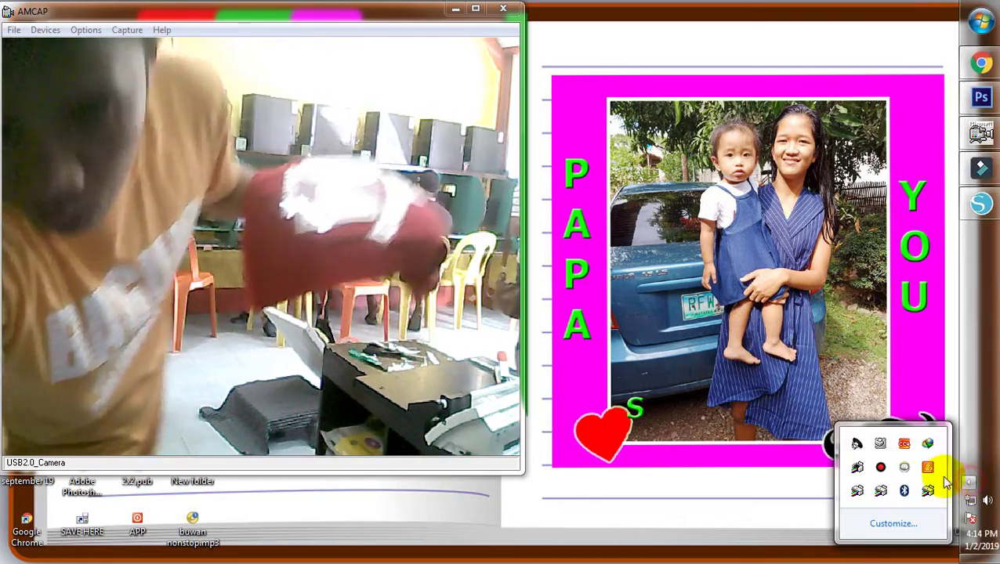
right_click(903, 490)
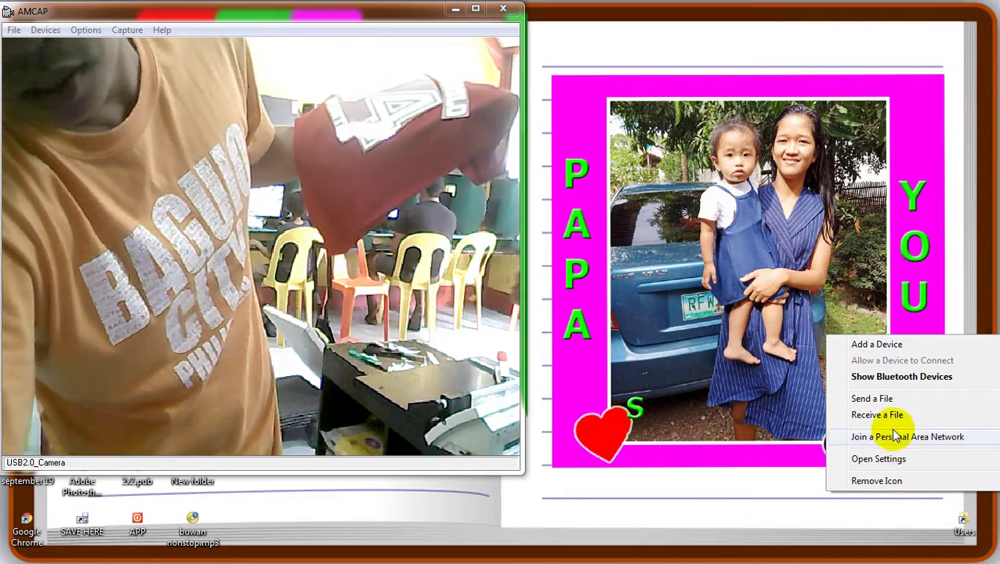
click(883, 416)
drag(357, 107, 707, 67)
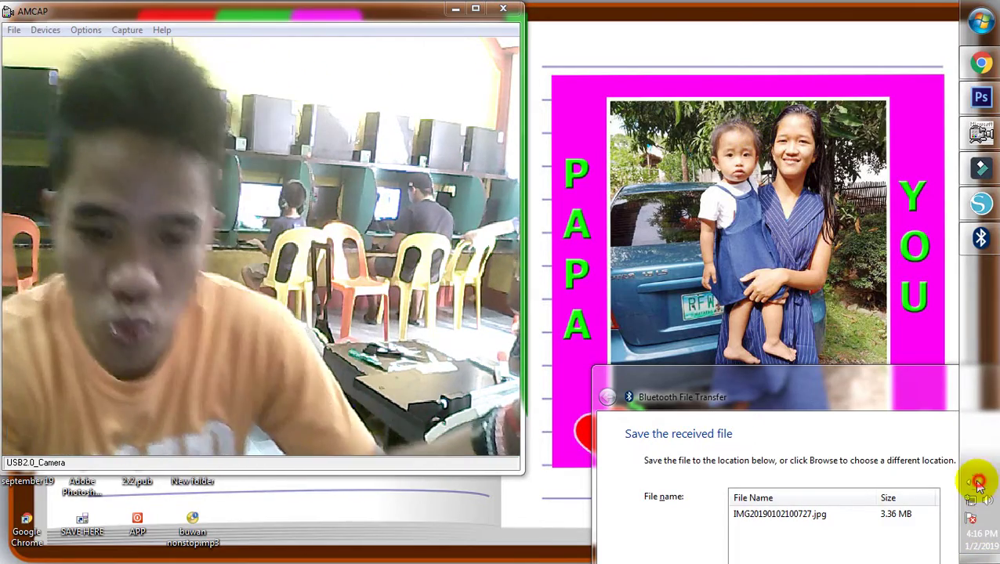
Show the hidden notification-area icons, then dismiss the list
click(971, 481)
click(353, 235)
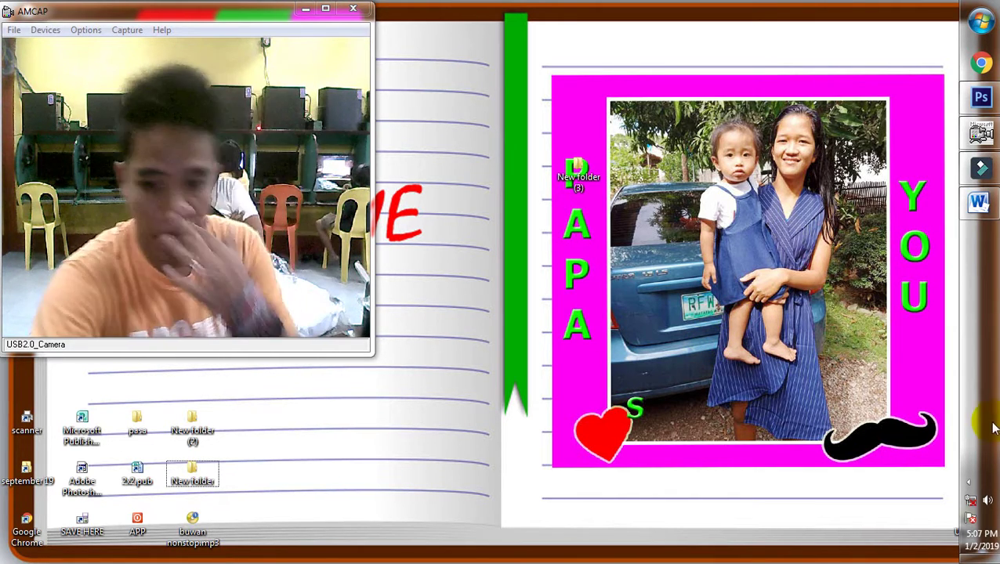
Show the hidden tray icons and dismiss them before the second Bluetooth receive
click(968, 481)
click(758, 358)
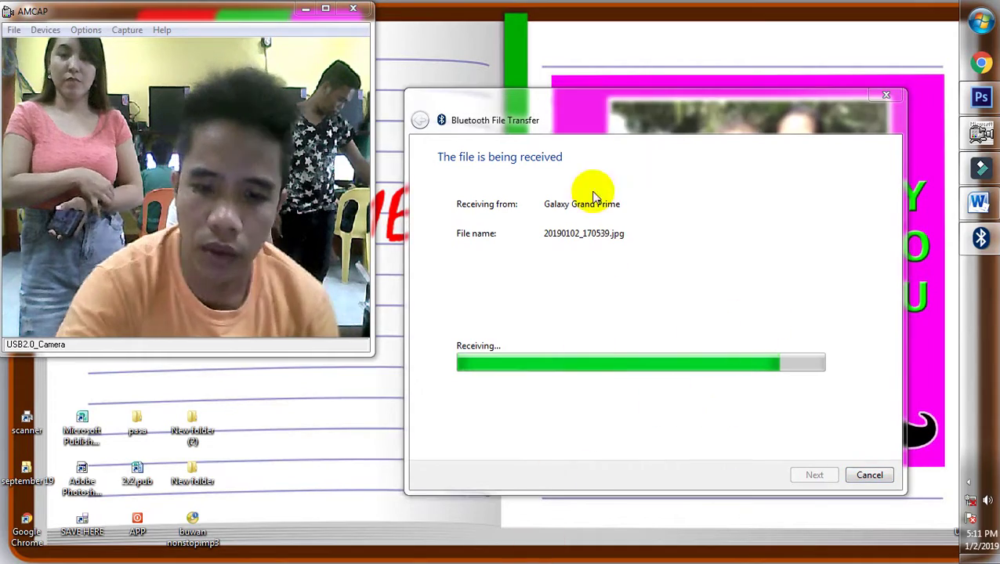
Open the Computer window, browse the Network location, then close it
key(super+e)
drag(430, 152, 796, 67)
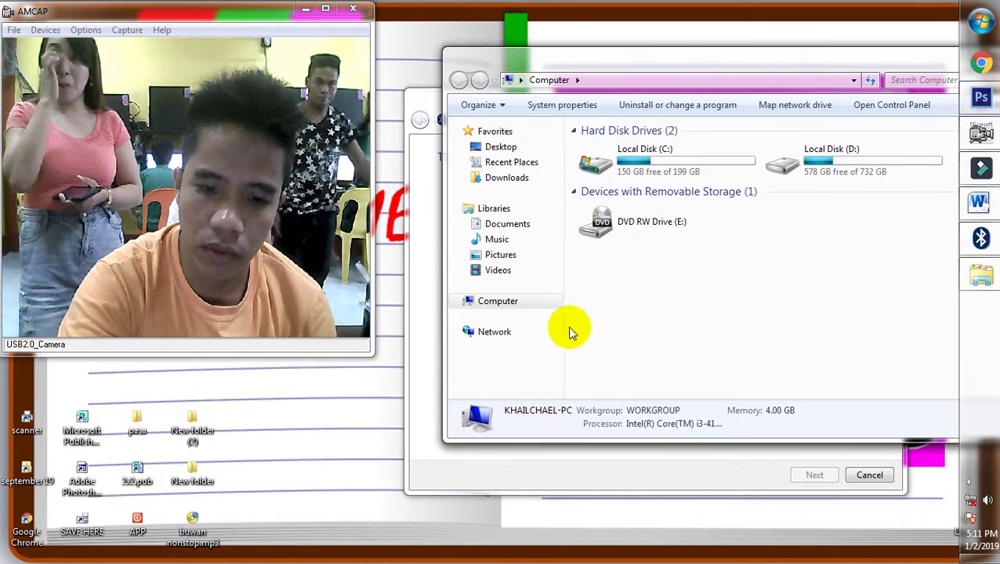
click(481, 331)
right_click(710, 231)
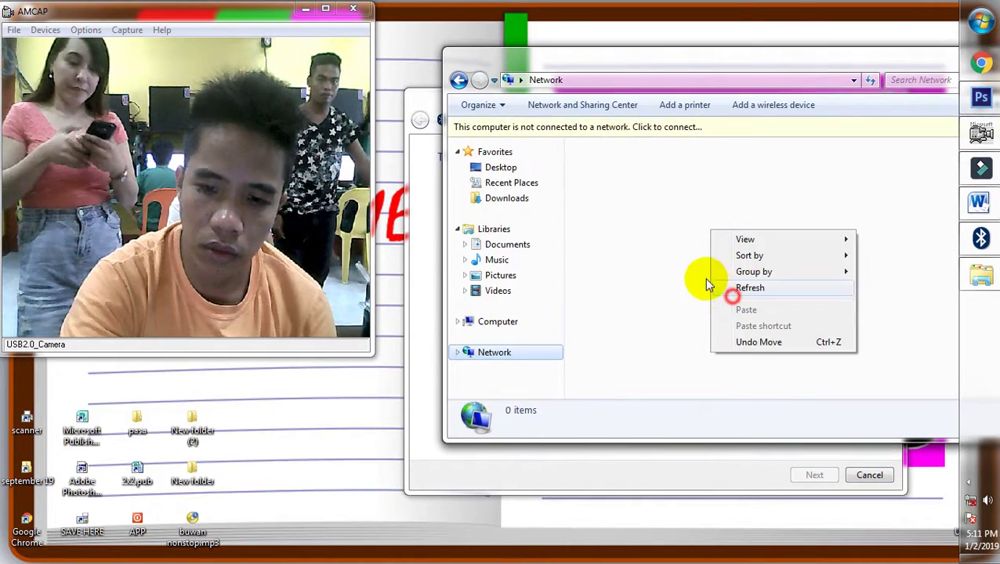
right_click(672, 263)
click(677, 131)
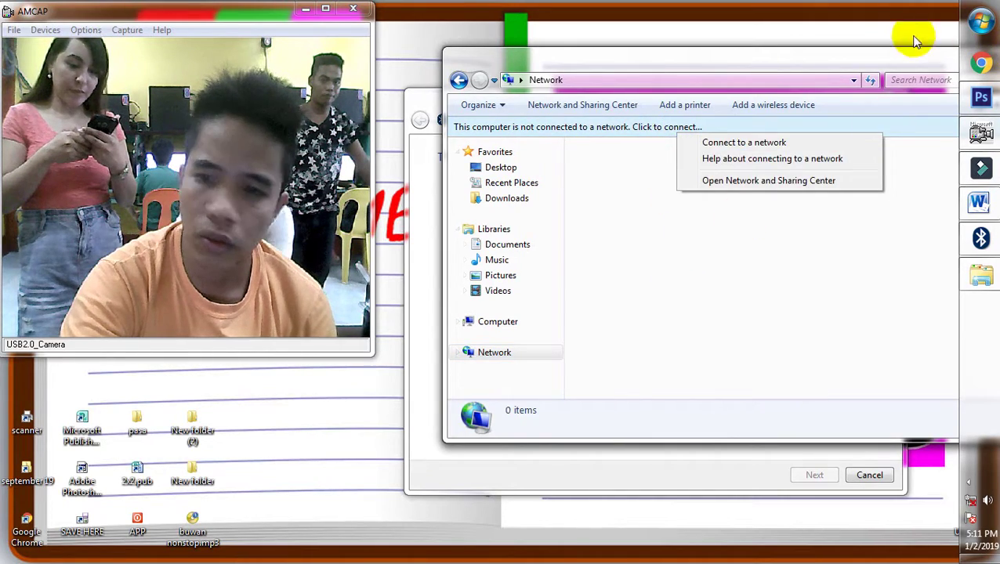
drag(898, 58, 712, 131)
click(862, 130)
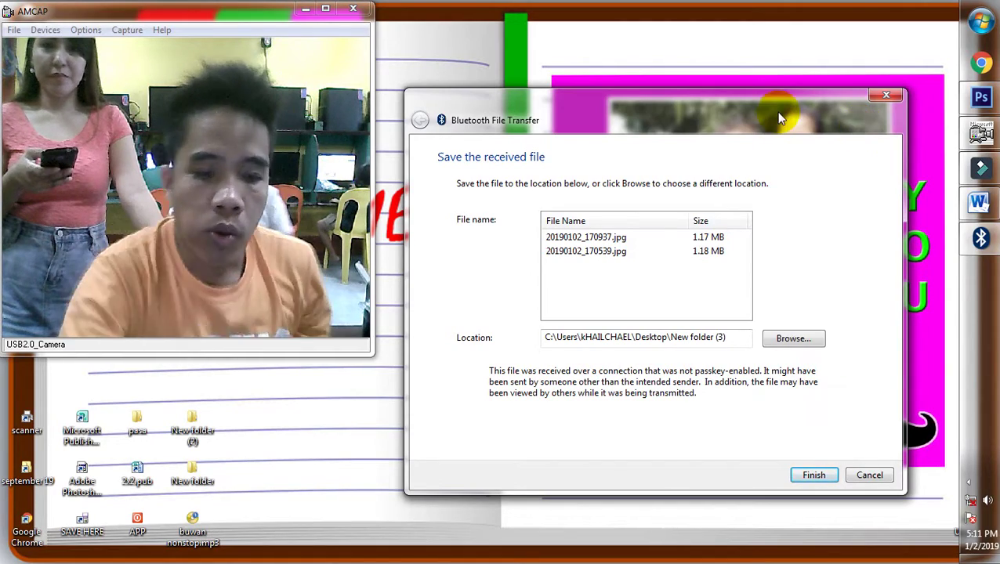
Delete the old photo from New folder (3), then close the folder and photo viewer
drag(692, 145, 748, 314)
click(575, 174)
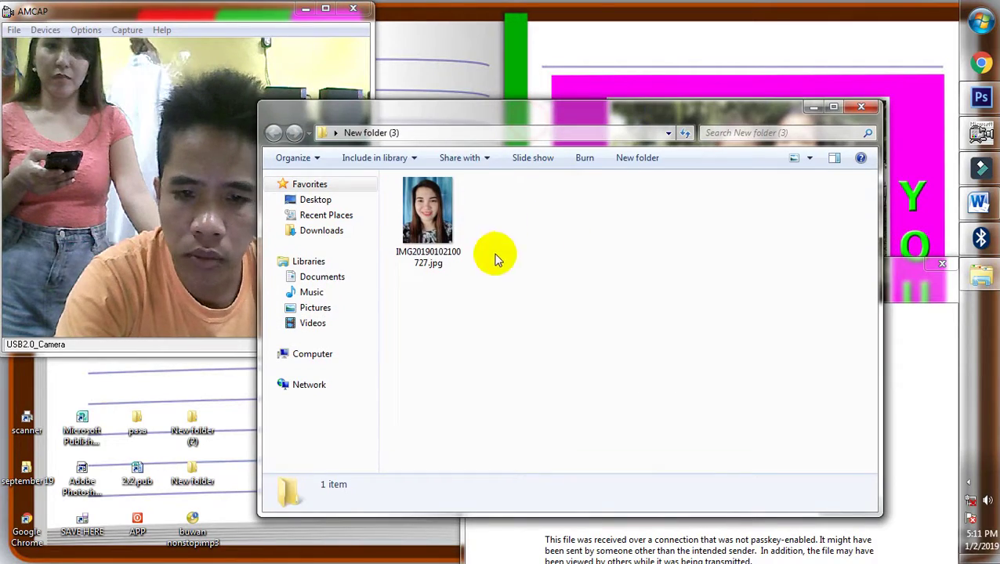
drag(474, 270, 399, 234)
key(Delete)
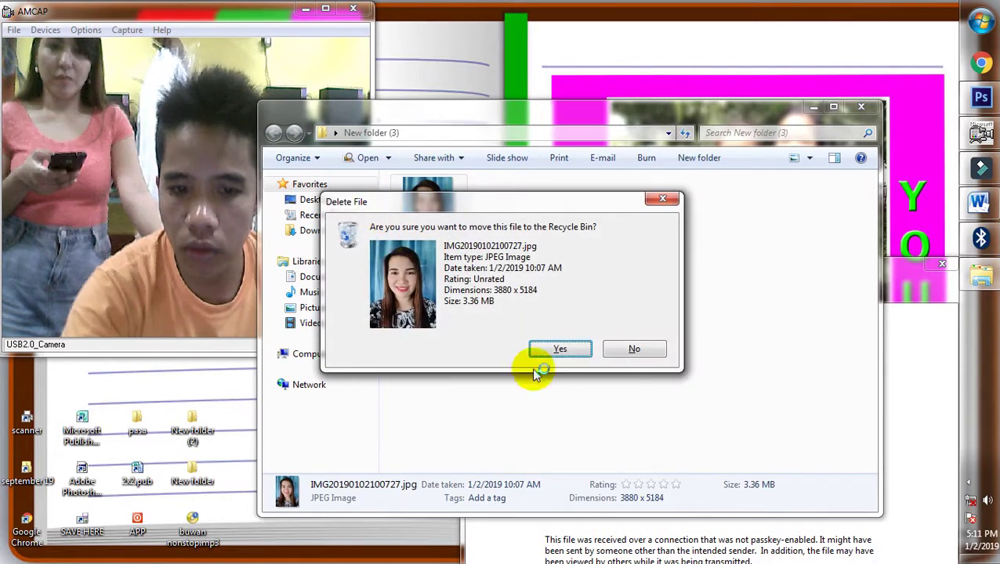
click(569, 352)
click(861, 107)
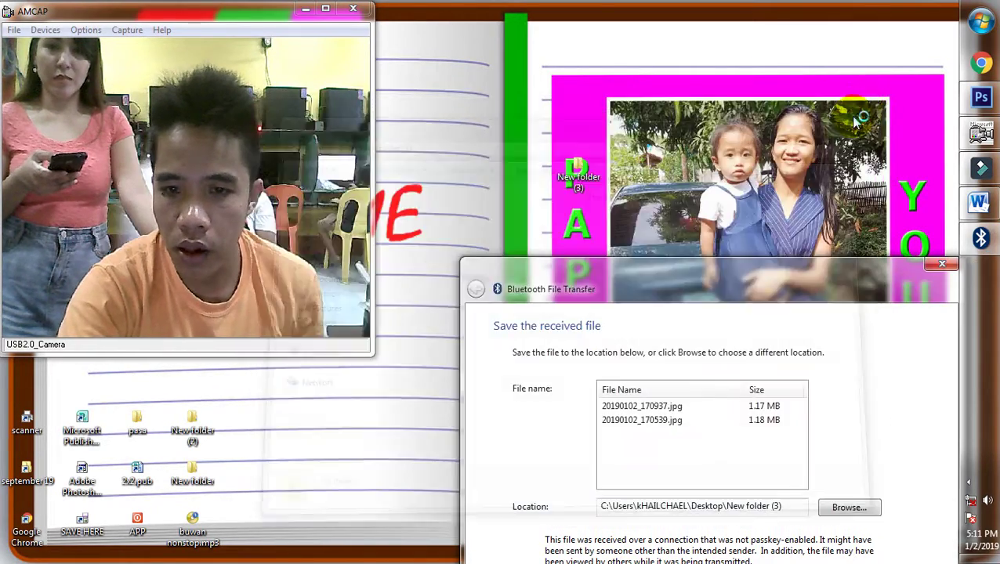
drag(685, 303, 650, 106)
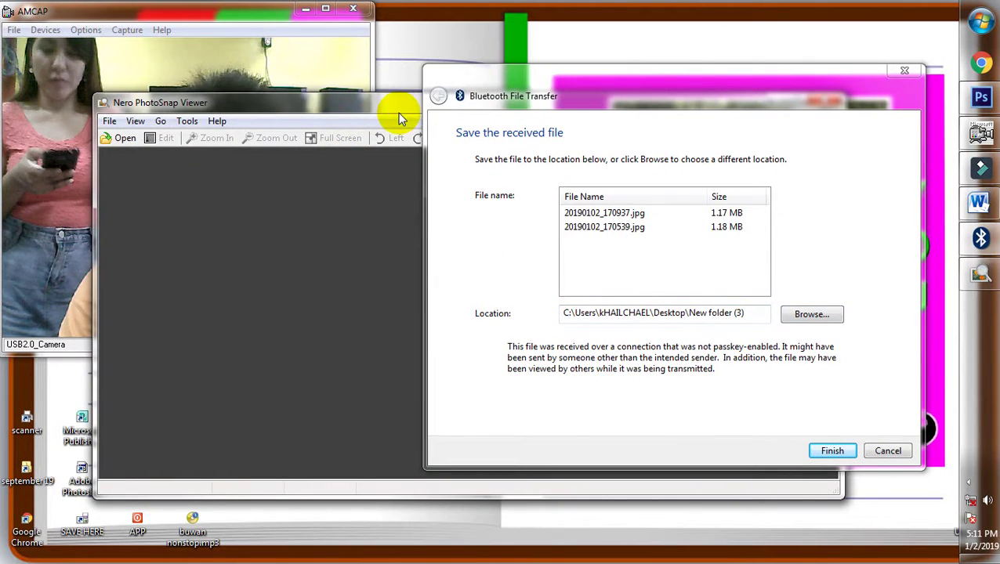
click(400, 112)
click(821, 99)
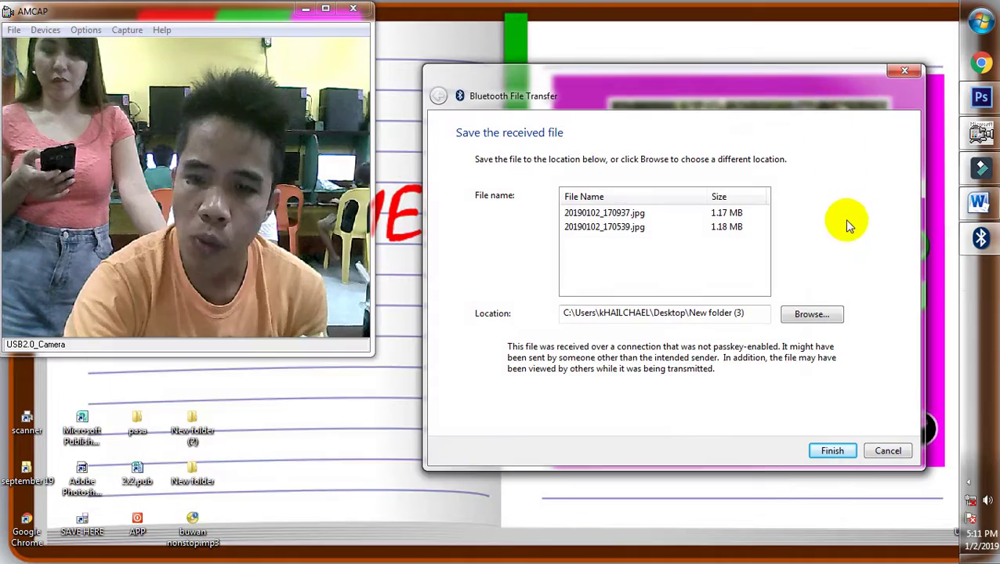
Save the received photos into New folder (3) and reposition the folder window
click(813, 456)
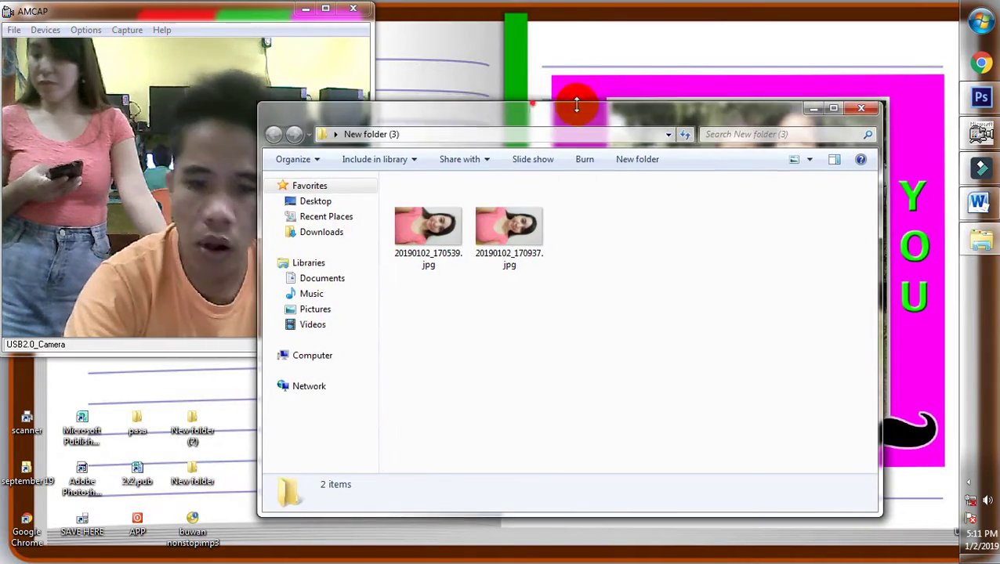
drag(576, 103, 681, 61)
drag(607, 76, 712, 61)
Preview 20190102_170937.jpg, then drag it toward Photoshop
double_click(613, 161)
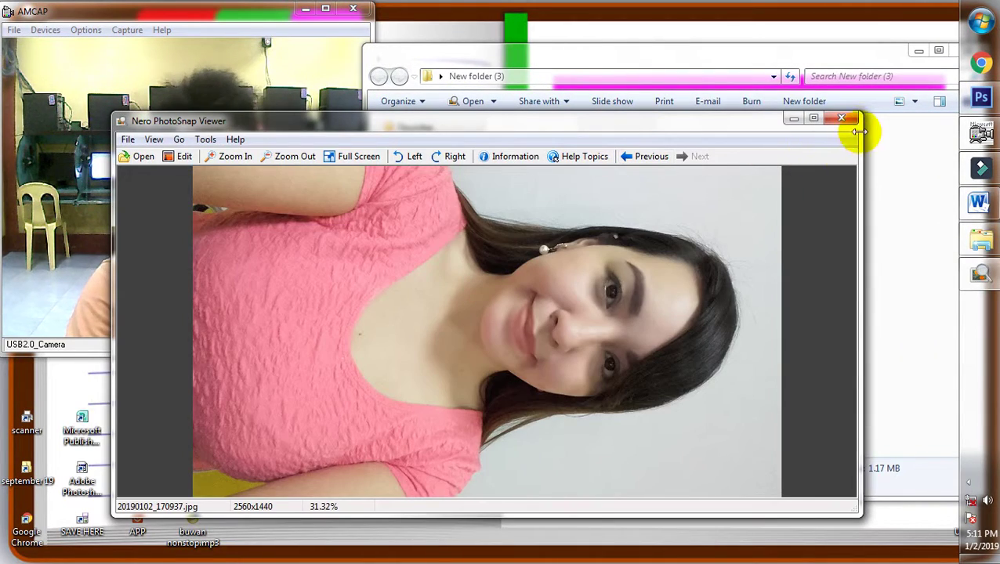
click(838, 119)
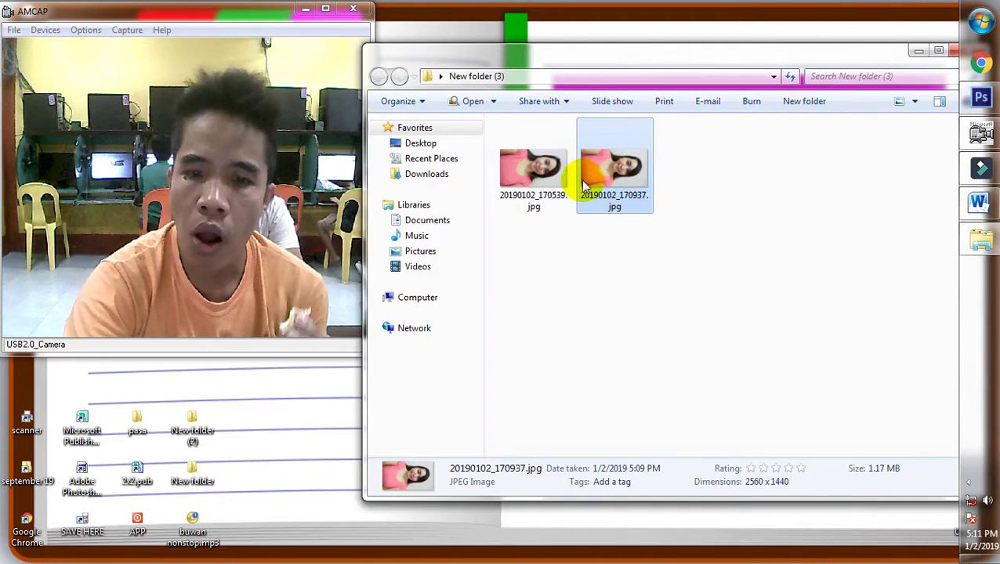
drag(581, 179, 681, 27)
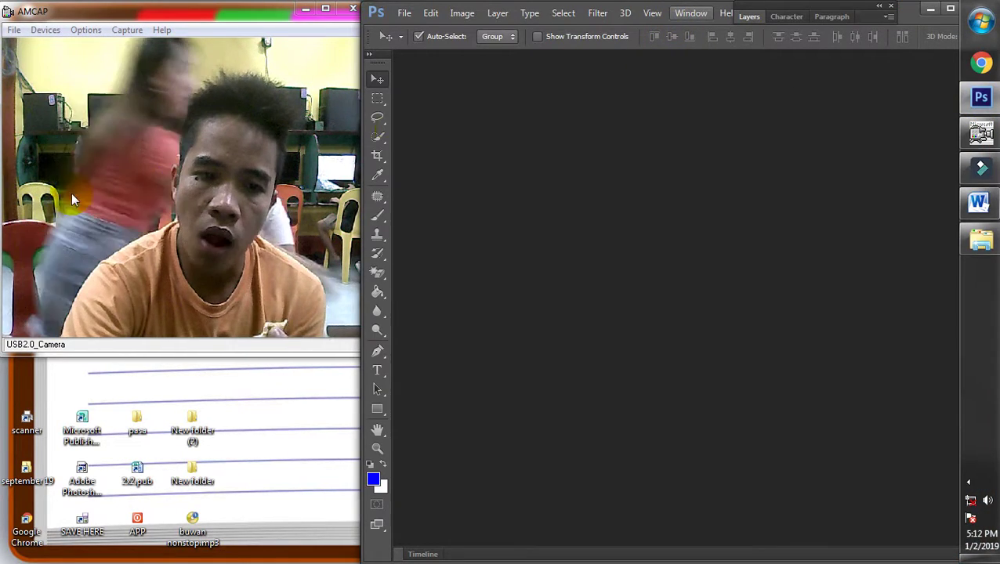
Open 20190102_170937.jpg and 20190102_170539.jpg in Photoshop by dropping them in
drag(361, 290, 373, 290)
drag(367, 352, 352, 343)
click(636, 274)
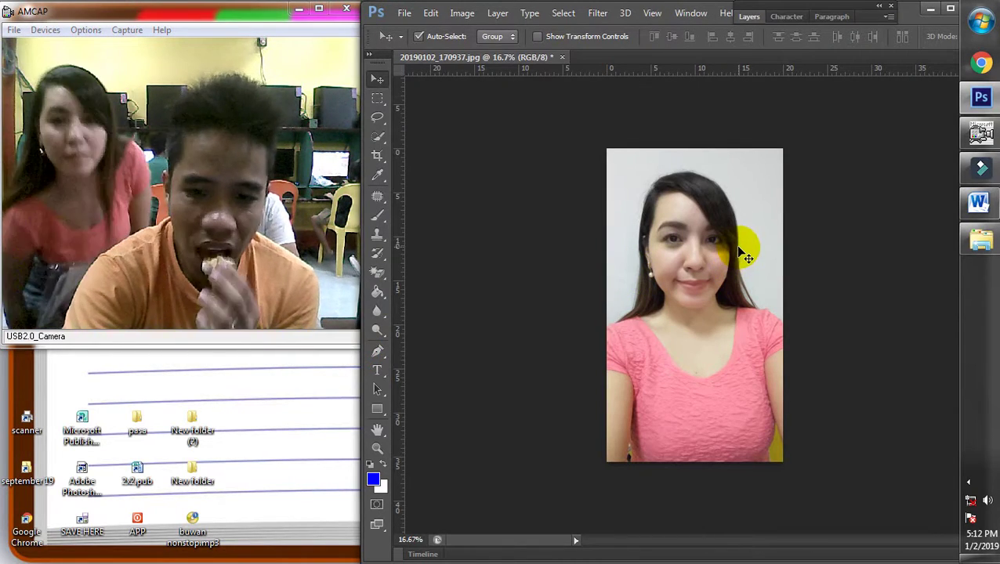
click(975, 239)
drag(564, 171, 596, 16)
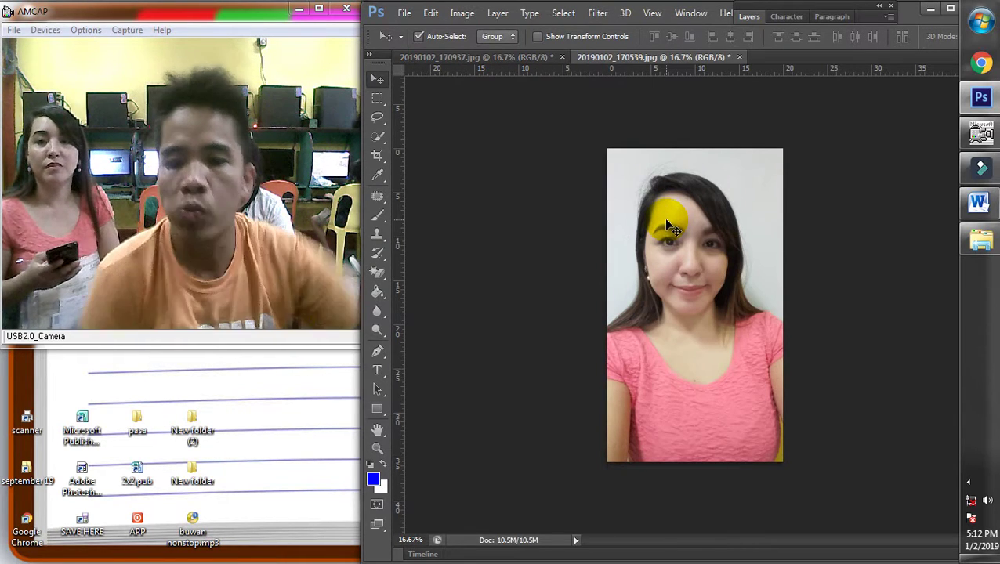
Compare the two documents, then try Curves on 20190102_170539.jpg and cancel it
click(502, 60)
click(640, 60)
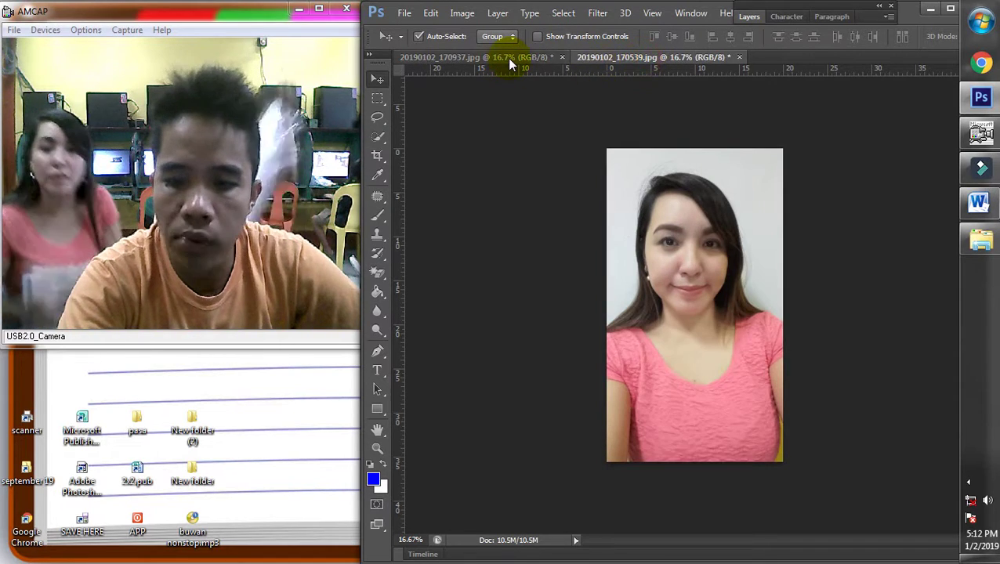
click(507, 60)
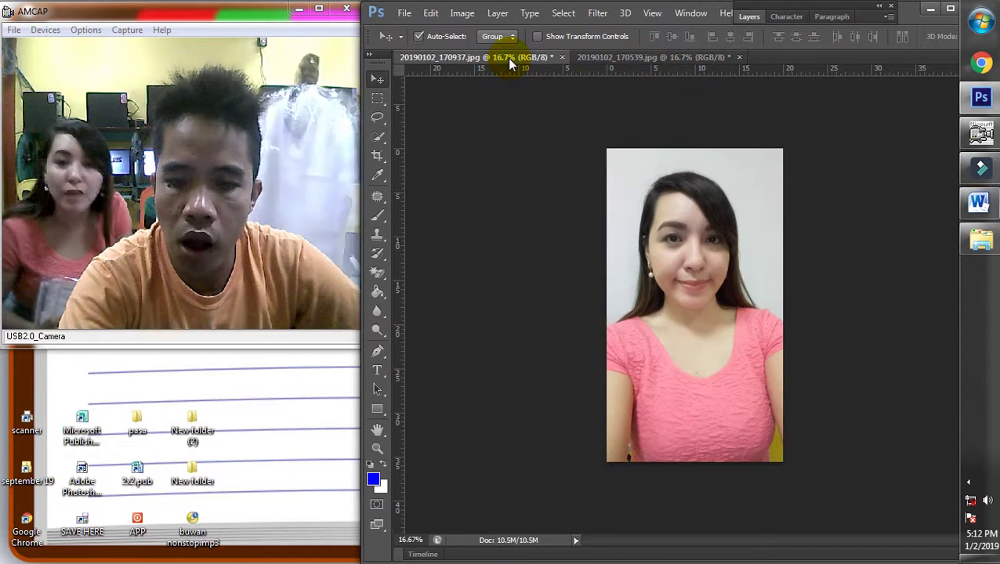
click(665, 61)
scroll(753, 279, up, 1)
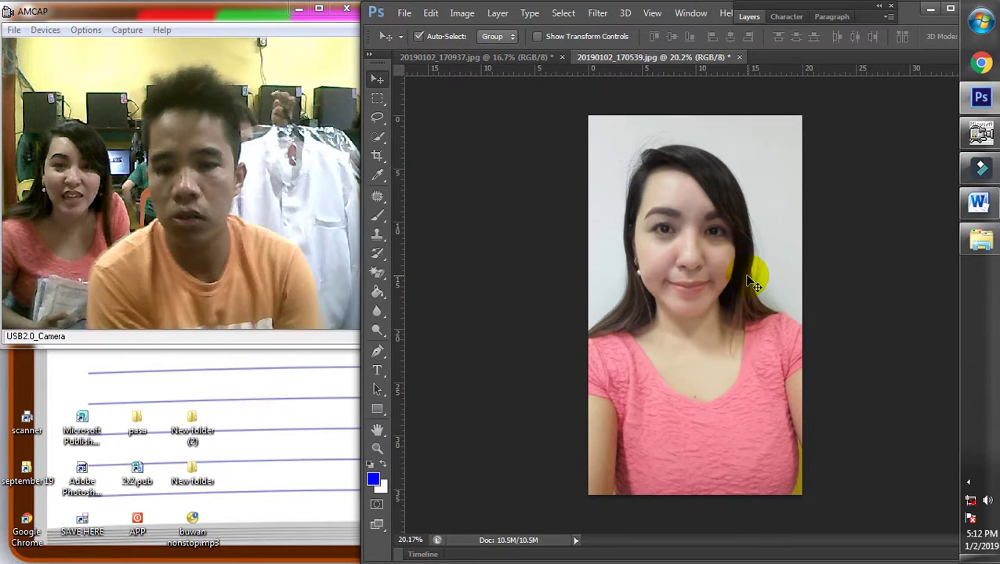
key(ctrl+m)
drag(736, 196, 763, 156)
key(Escape)
Crop 20190102_170539.jpg to a head-and-shoulders portrait and commit it
click(377, 155)
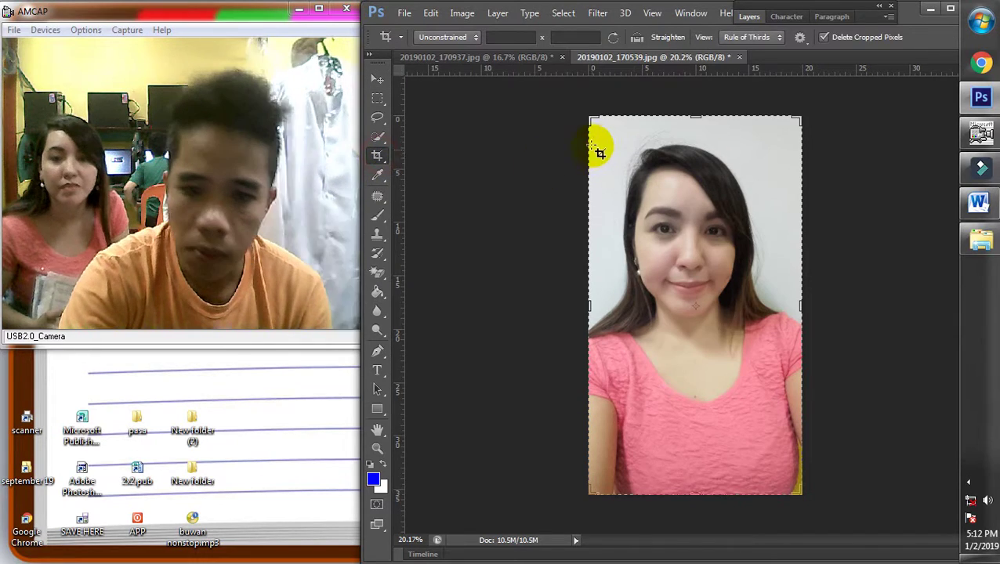
mouse_move(596, 144)
mouse_down()
mouse_move(709, 211)
mouse_move(829, 397)
mouse_move(807, 385)
mouse_up()
key(Return)
key(ctrl+0)
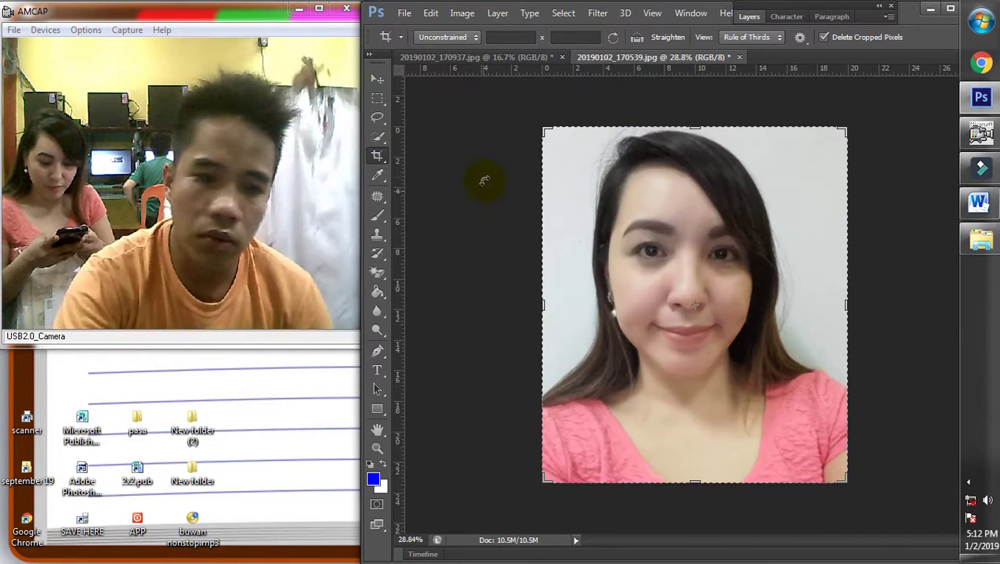
click(376, 79)
scroll(758, 379, down, 3)
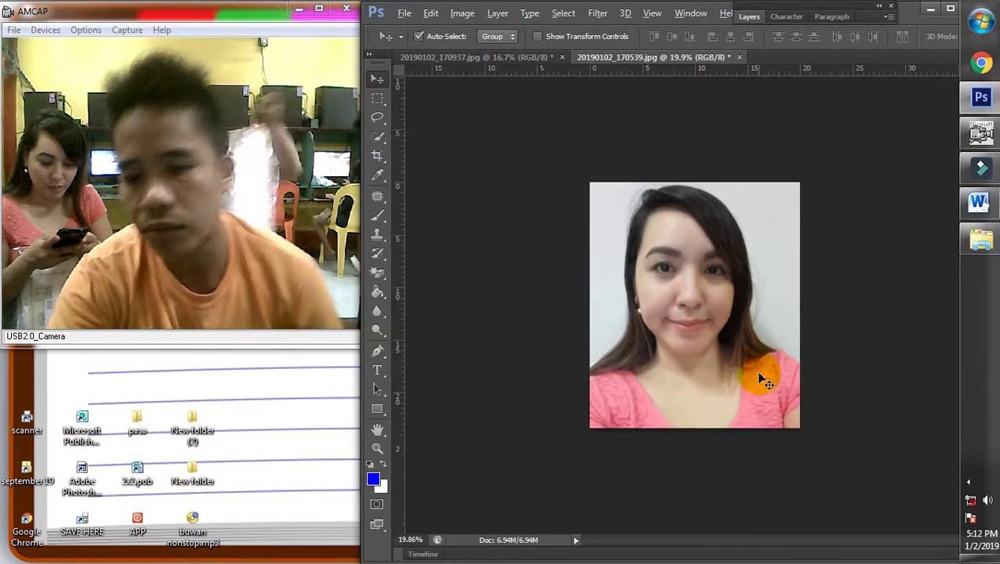
scroll(759, 379, up, 1)
Open the formal attire folder from the Start menu
key(super)
key(super)
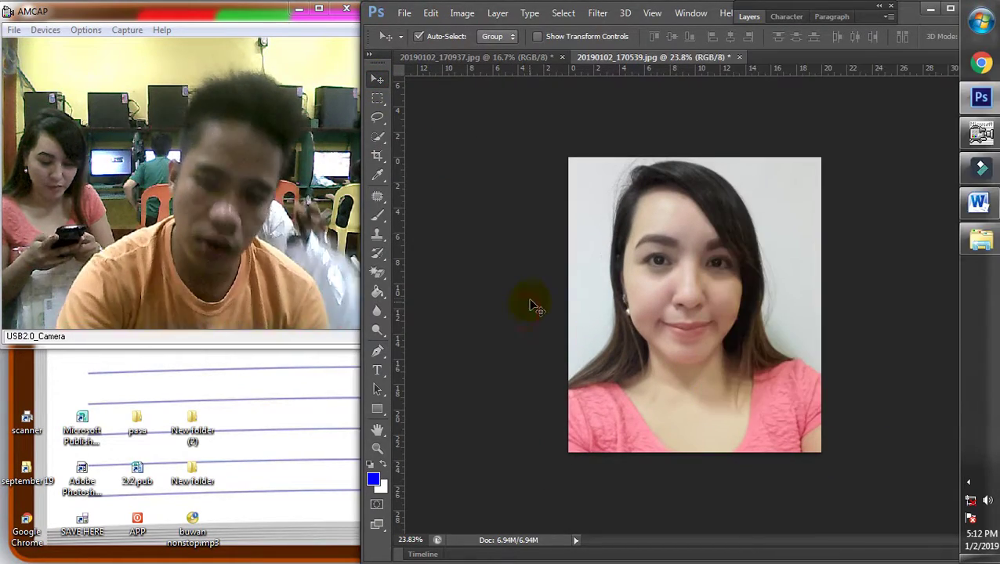
key(super)
key(Escape)
Paste the cropped portrait into the formal attire template and move it above the collar
click(968, 483)
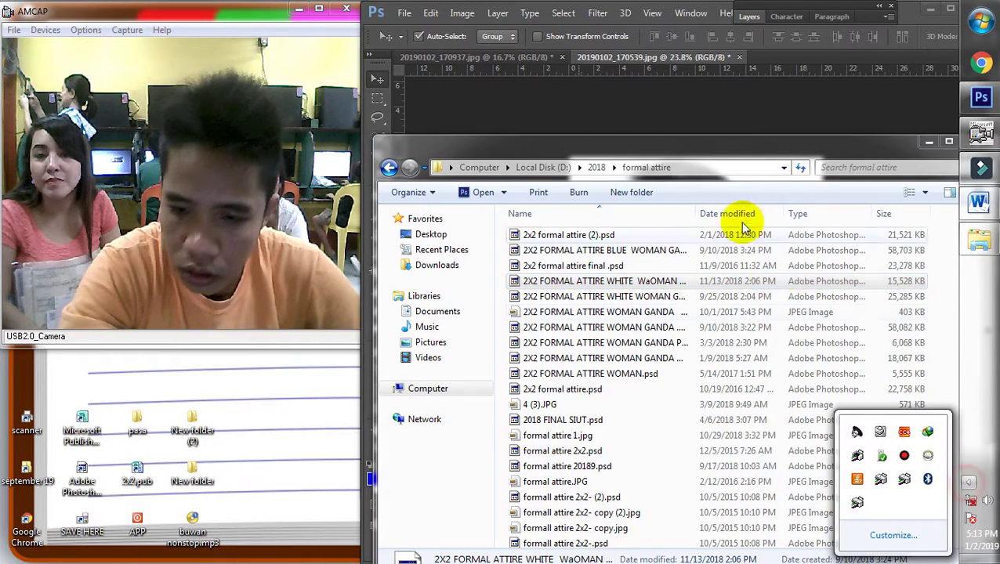
click(709, 160)
click(631, 12)
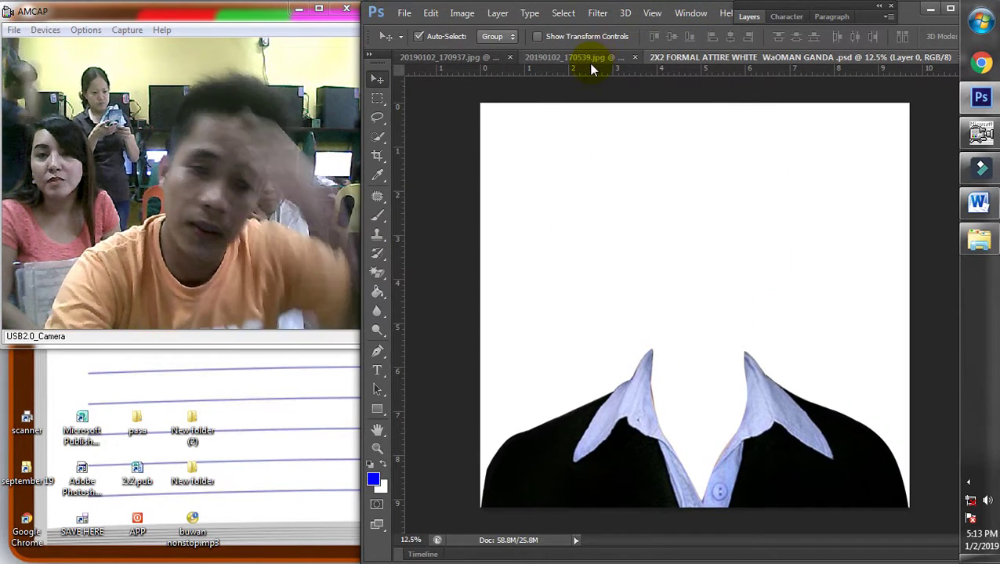
click(590, 59)
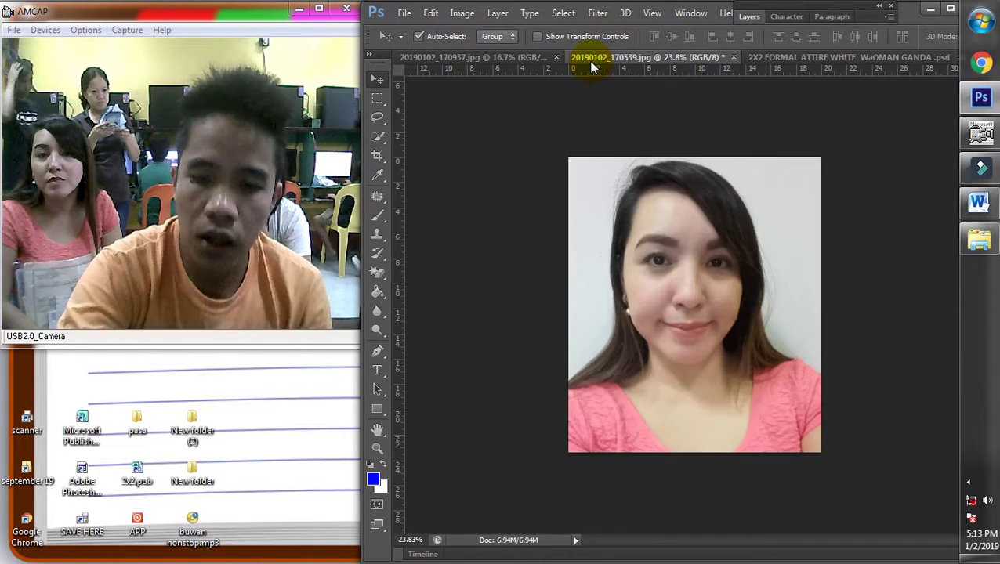
click(815, 58)
key(ctrl+v)
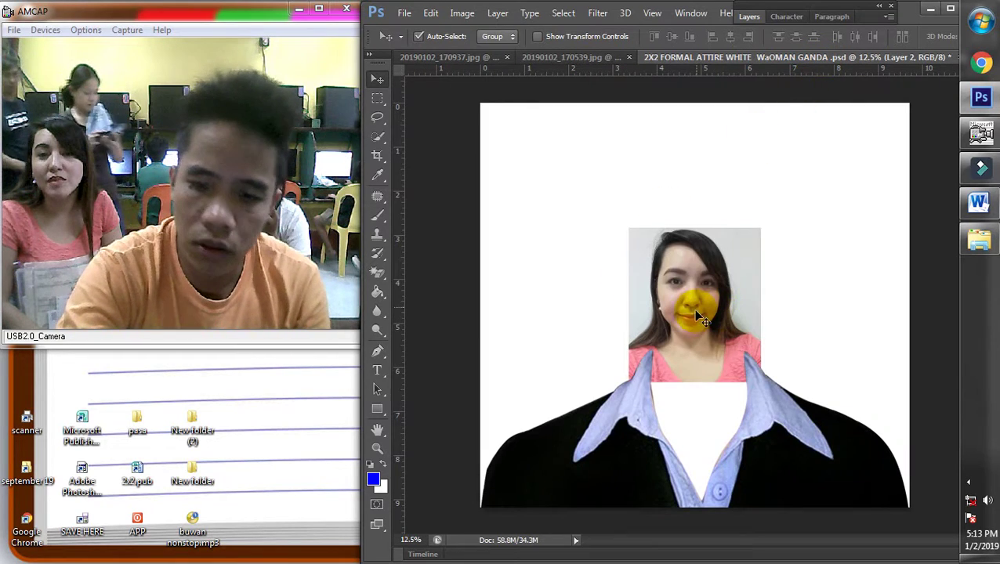
drag(694, 363, 684, 212)
Scale the attire layer to about 64.5% and move it up under the face
right_click(776, 413)
click(799, 416)
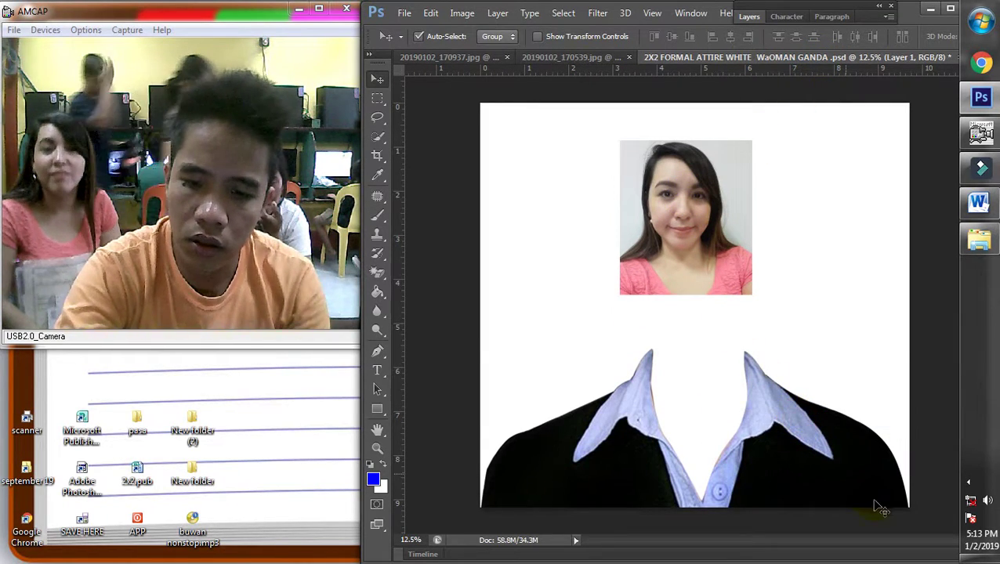
key(ctrl+t)
key(ctrl+0)
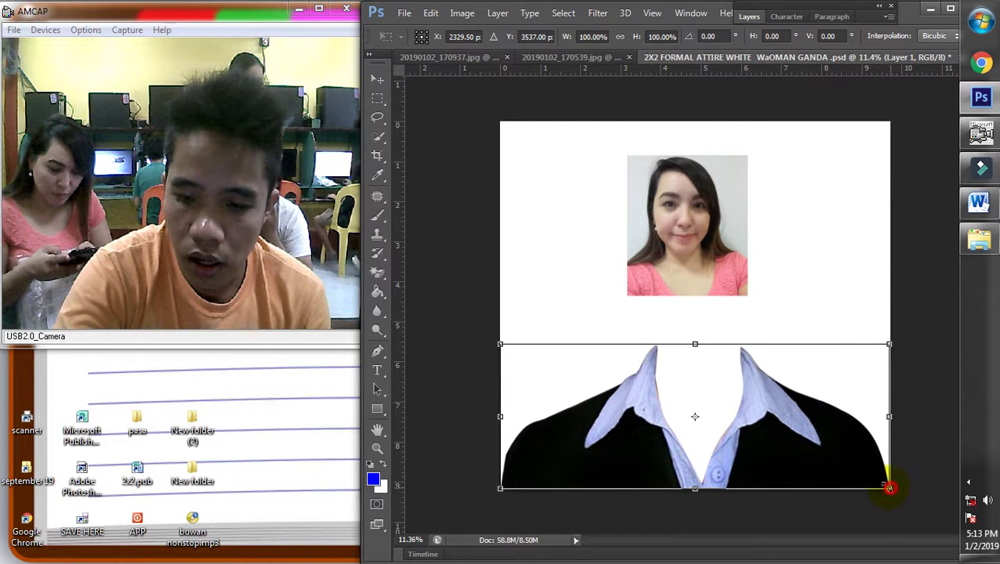
drag(888, 487, 757, 421)
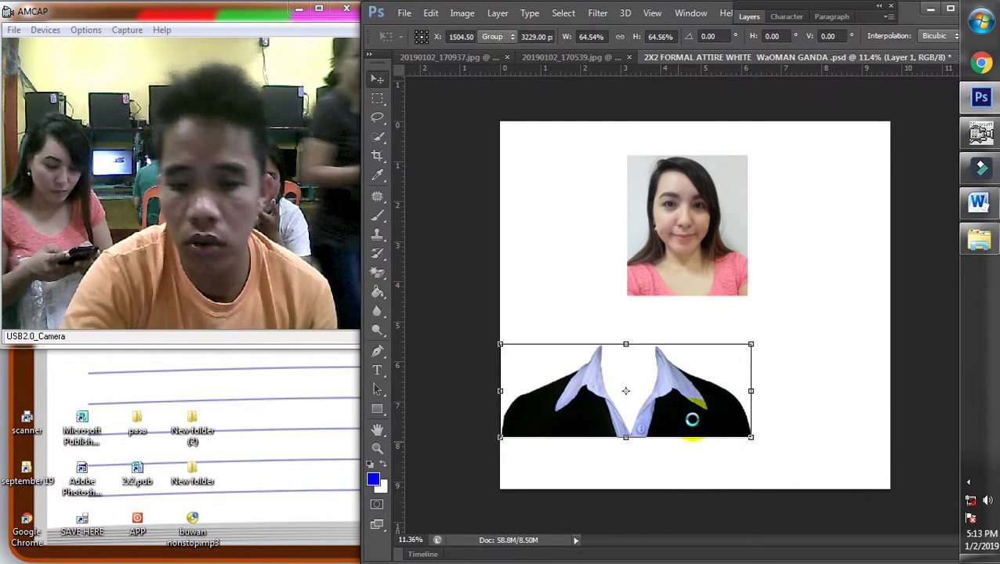
key(Return)
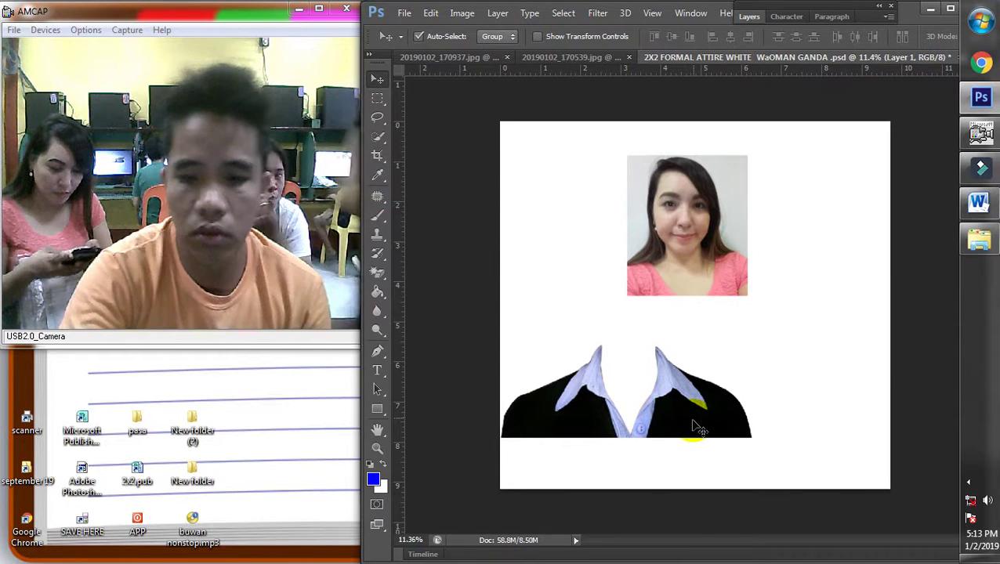
drag(693, 416, 736, 322)
Resize the attire to about 67% and centre it under the face
key(ctrl+t)
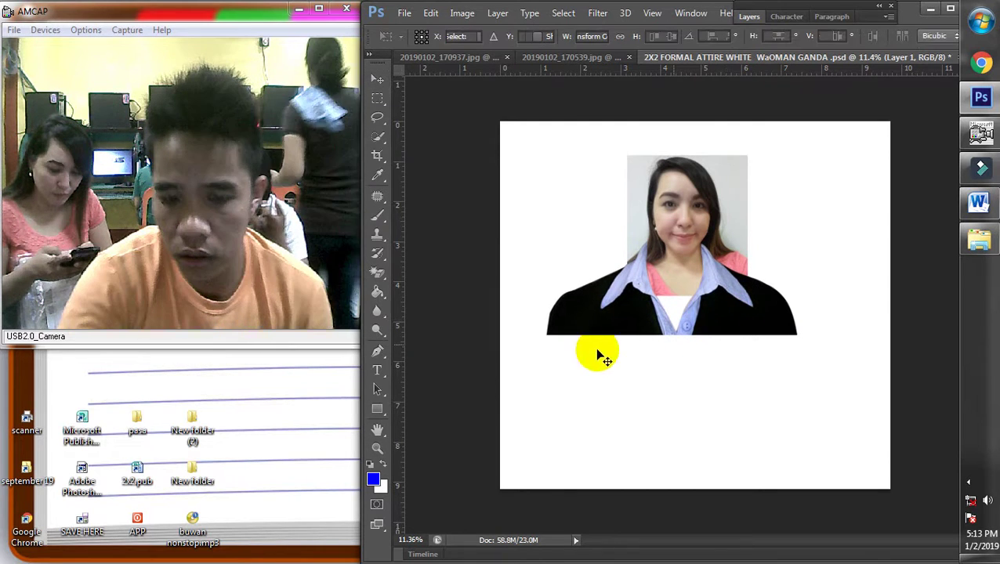
drag(537, 334, 626, 304)
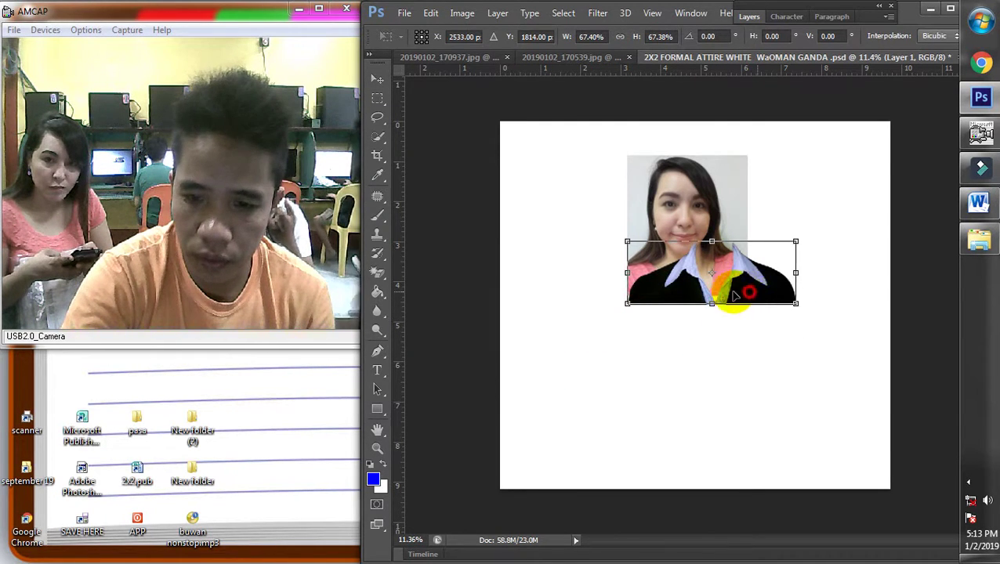
drag(734, 295, 725, 296)
drag(720, 295, 723, 295)
scroll(754, 267, up, 2)
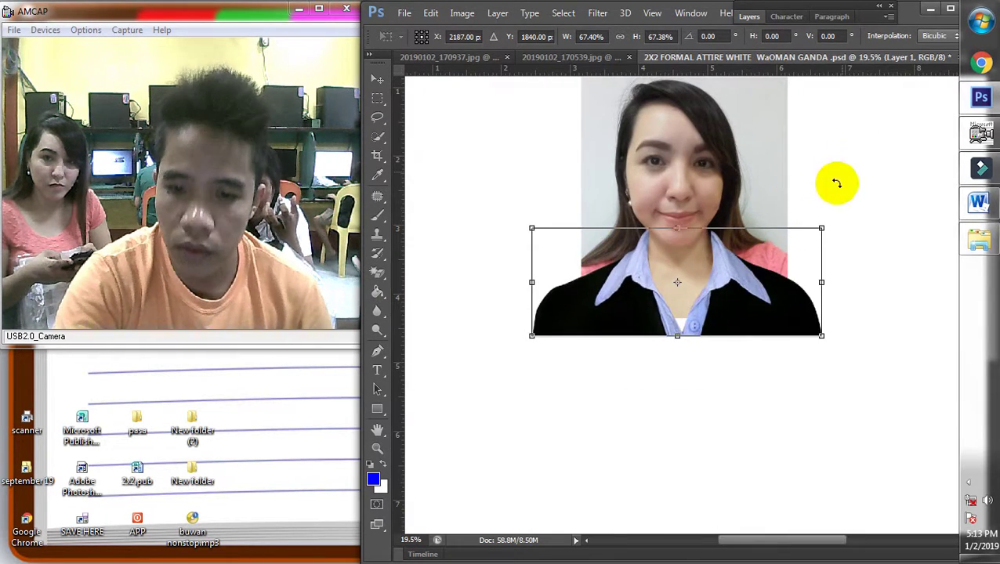
drag(773, 252, 772, 252)
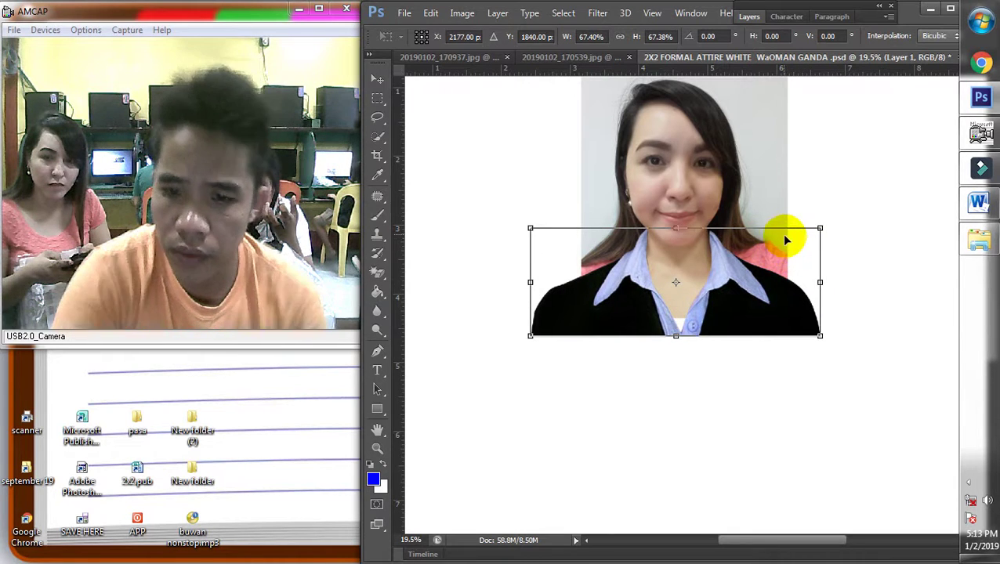
key(Return)
scroll(688, 222, down, 2)
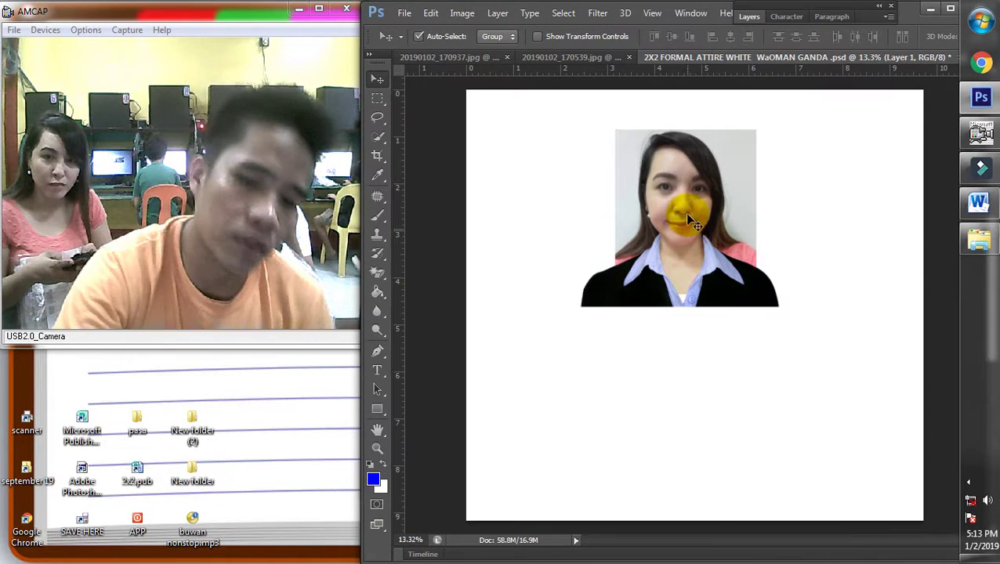
Rotate the portrait layer 1.79° to straighten it
right_click(690, 221)
click(705, 212)
key(ctrl+t)
drag(821, 167, 817, 171)
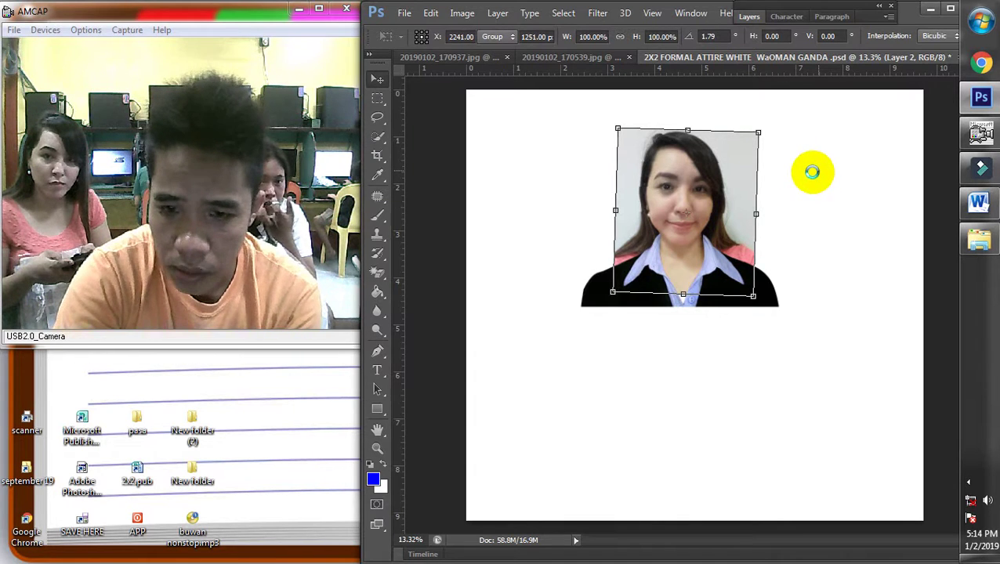
key(Return)
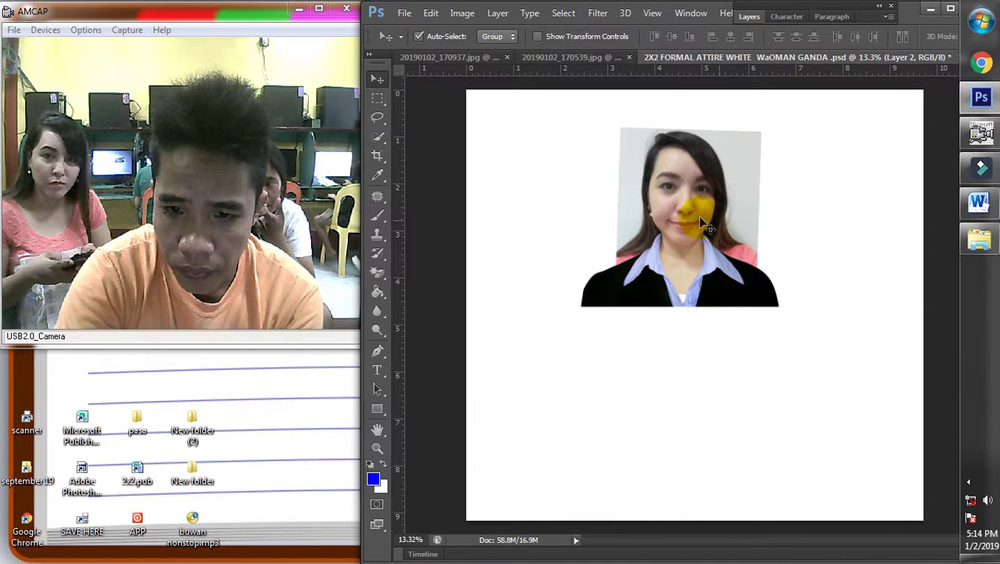
Enlarge the portrait layer (Layer 2) very slightly with Free Transform
right_click(731, 222)
click(733, 226)
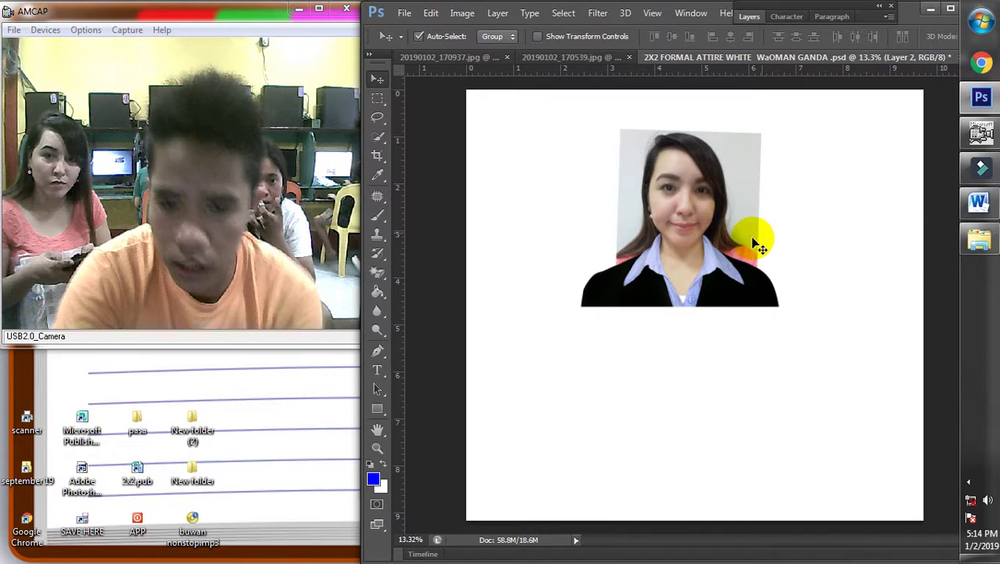
scroll(749, 236, up, 3)
right_click(676, 171)
click(680, 179)
key(ctrl+t)
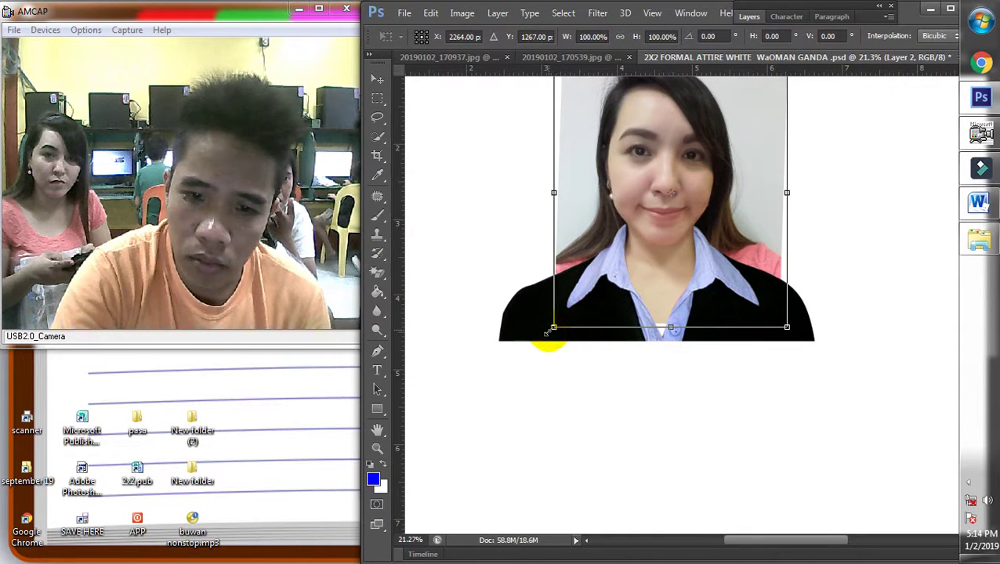
drag(548, 331, 560, 329)
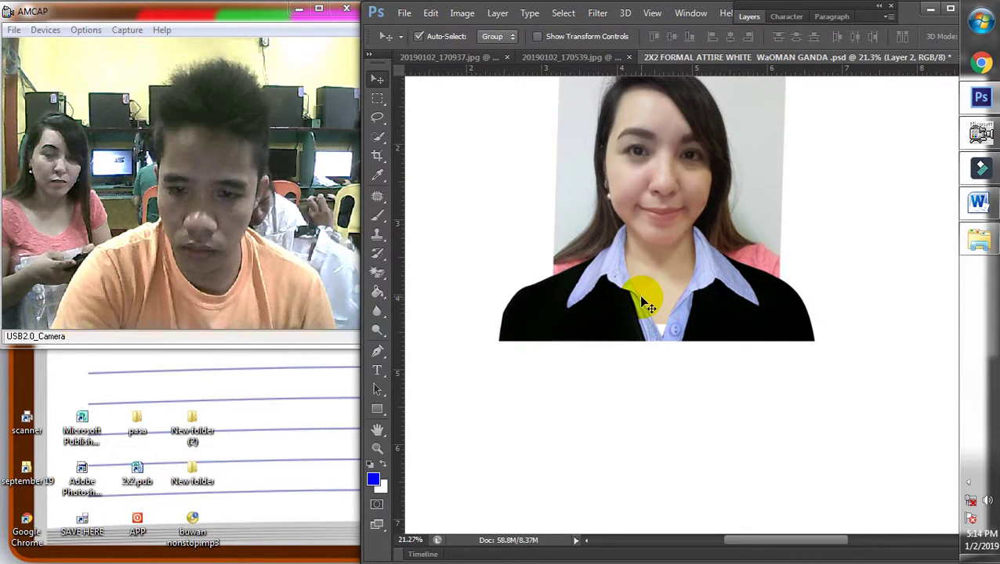
Select the attire Layer 1 and start a Free Transform on it
right_click(709, 188)
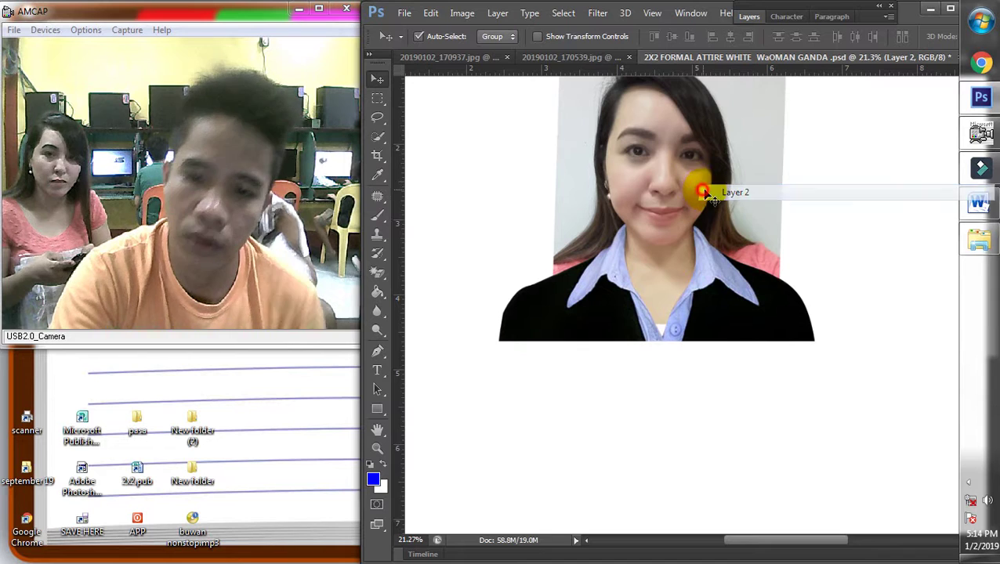
click(724, 196)
right_click(729, 294)
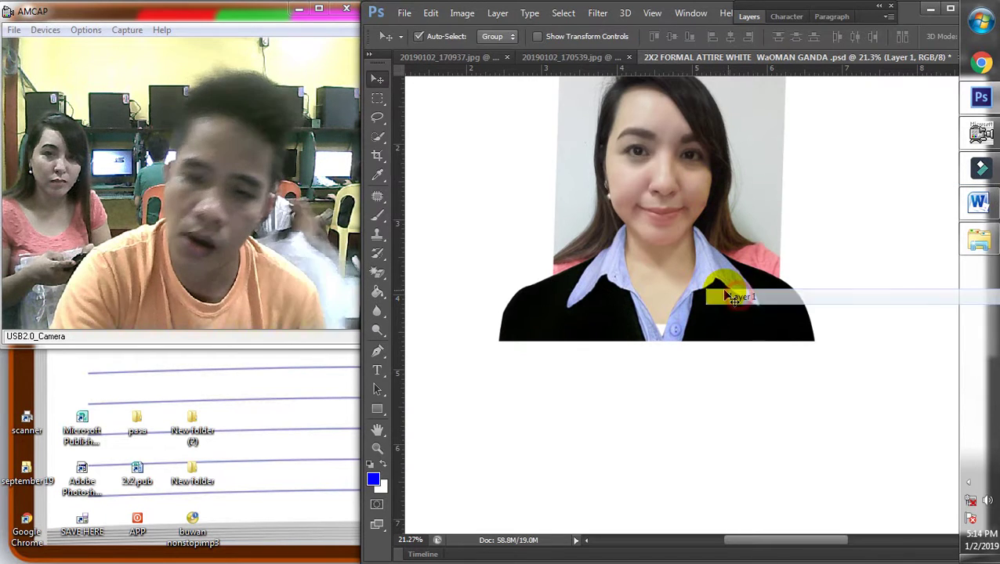
click(732, 292)
key(ctrl+t)
drag(360, 173, 319, 163)
Close the New folder (3) and formal attire folder windows
click(983, 242)
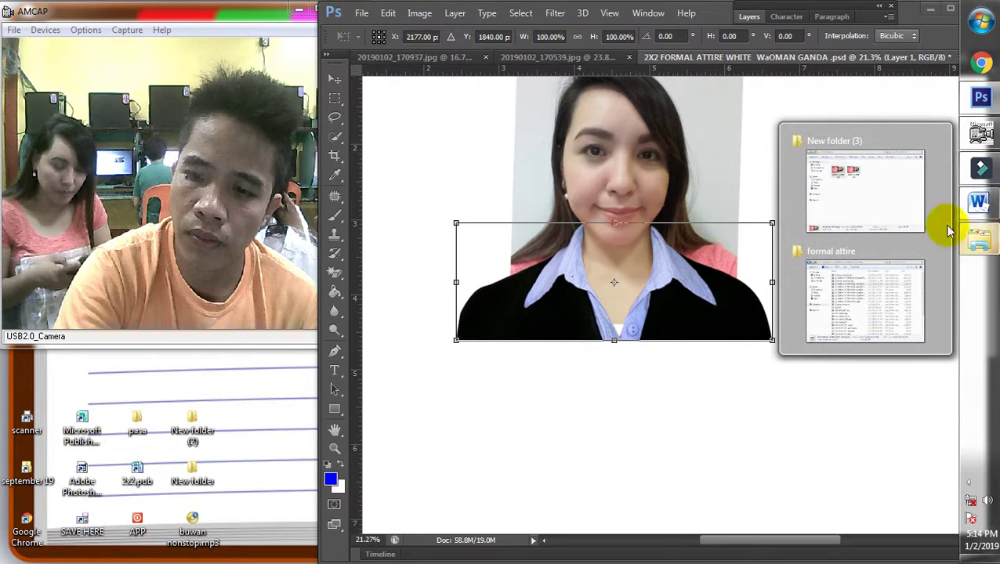
click(933, 141)
drag(896, 69, 787, 135)
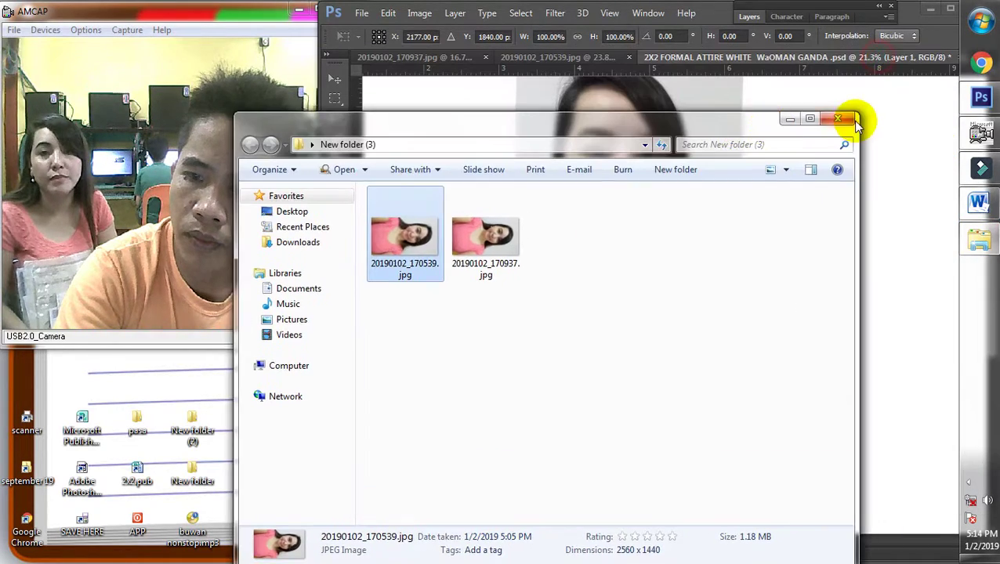
click(843, 115)
right_click(977, 237)
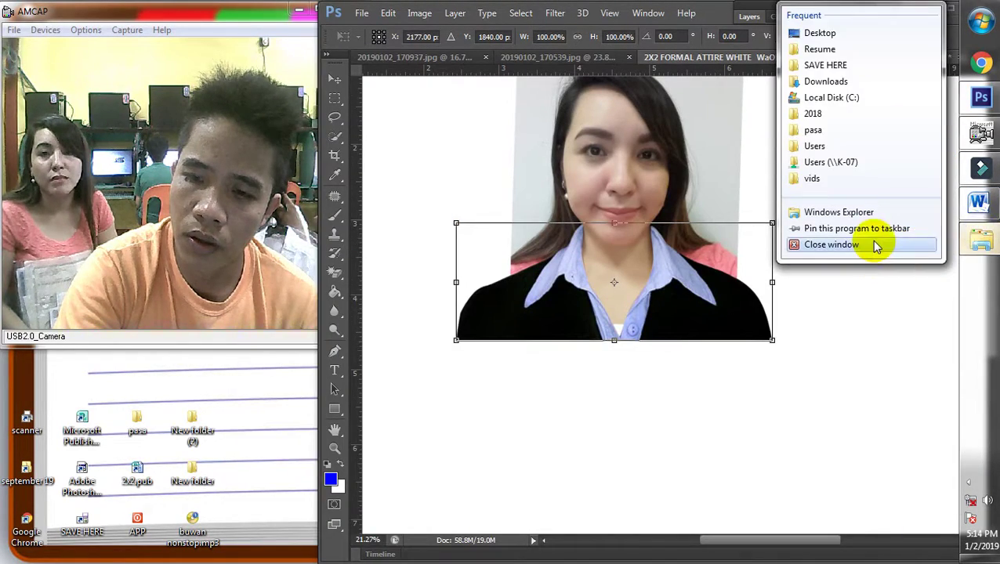
click(875, 244)
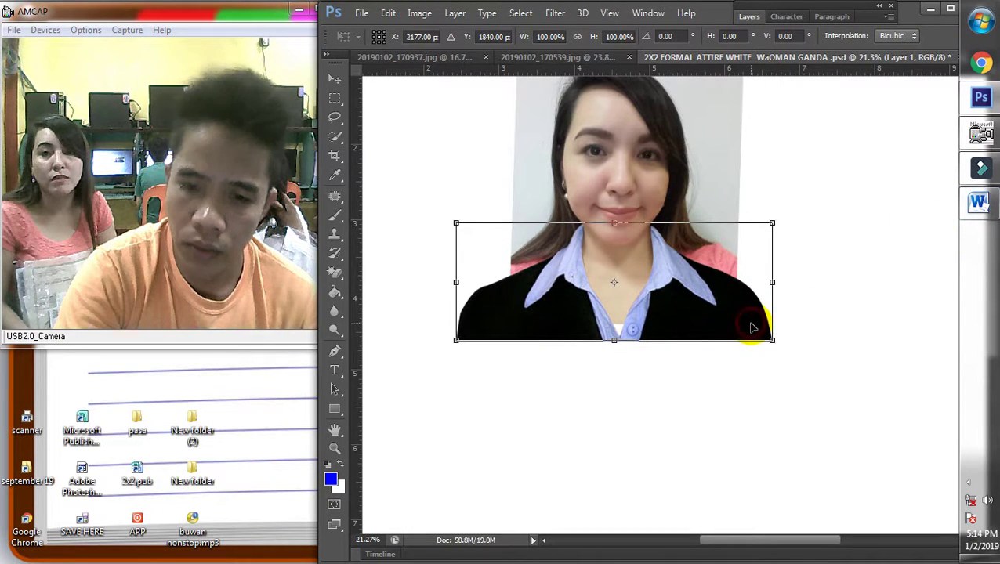
Commit the pending transform and select Layer 1
key(Return)
click(738, 408)
scroll(733, 401, down, 5)
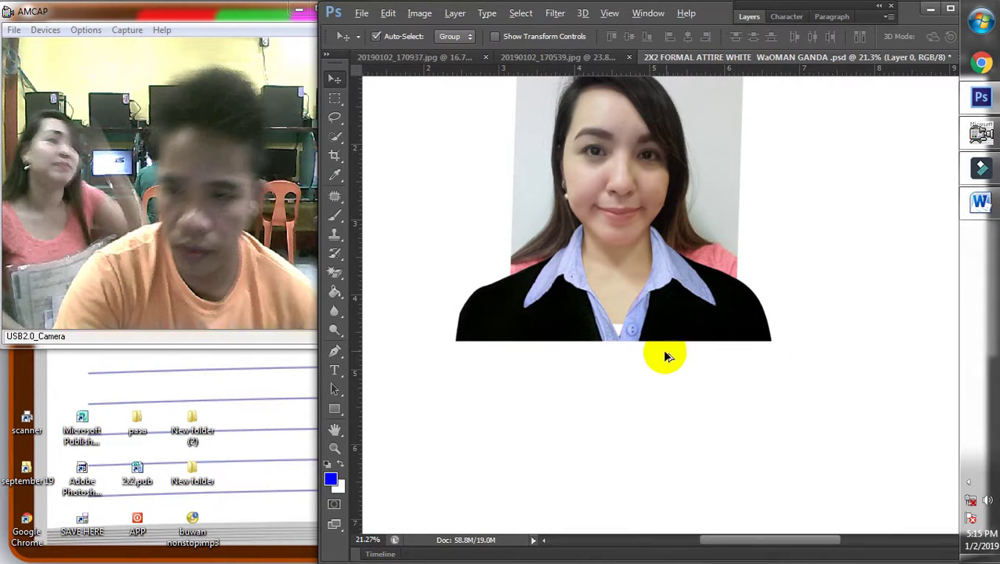
scroll(662, 282, up, 5)
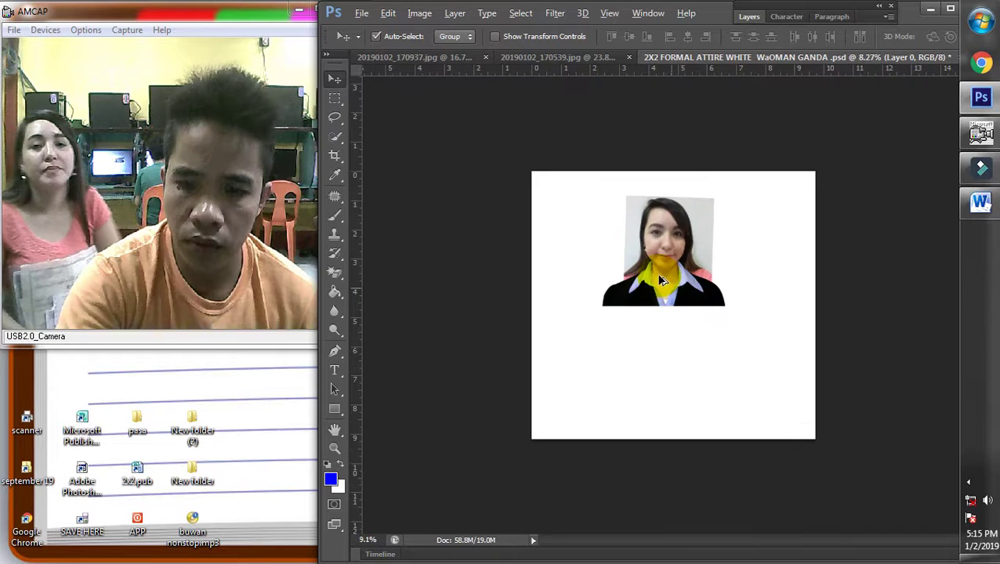
right_click(720, 294)
click(722, 294)
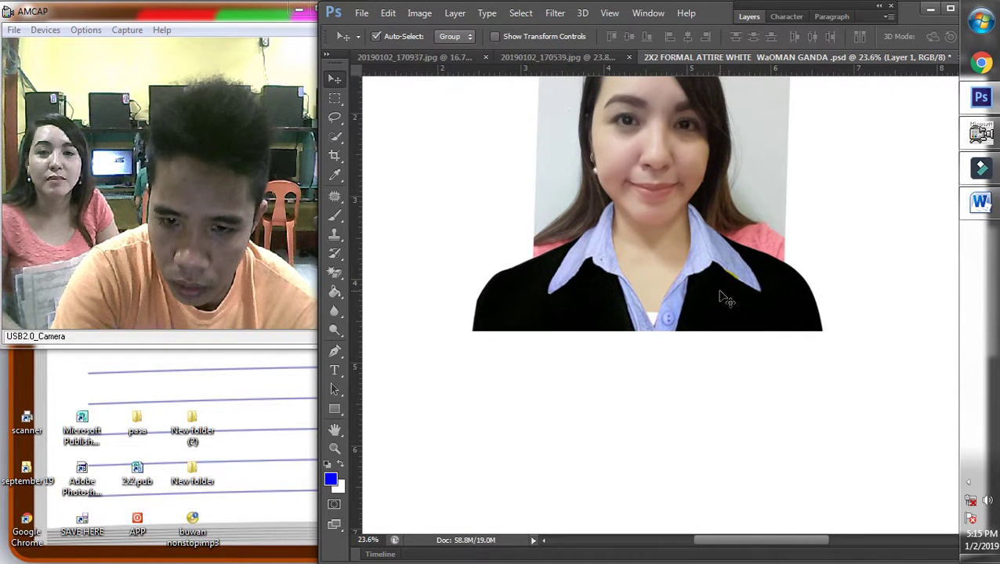
Put the blazer Layer 1 into Free Transform and switch it to warp mode
click(969, 483)
click(669, 429)
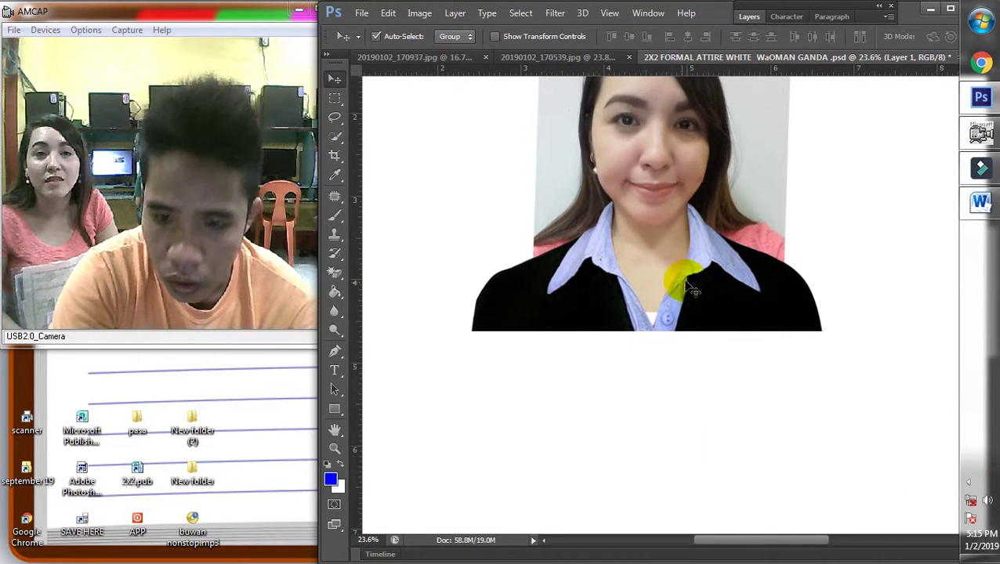
right_click(709, 284)
click(717, 287)
key(ctrl+t)
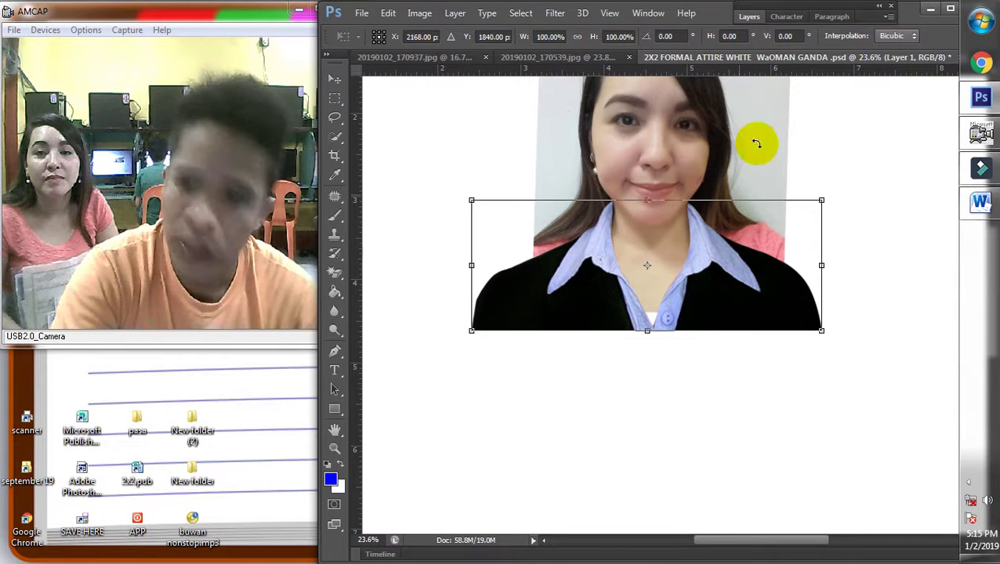
drag(292, 190, 290, 191)
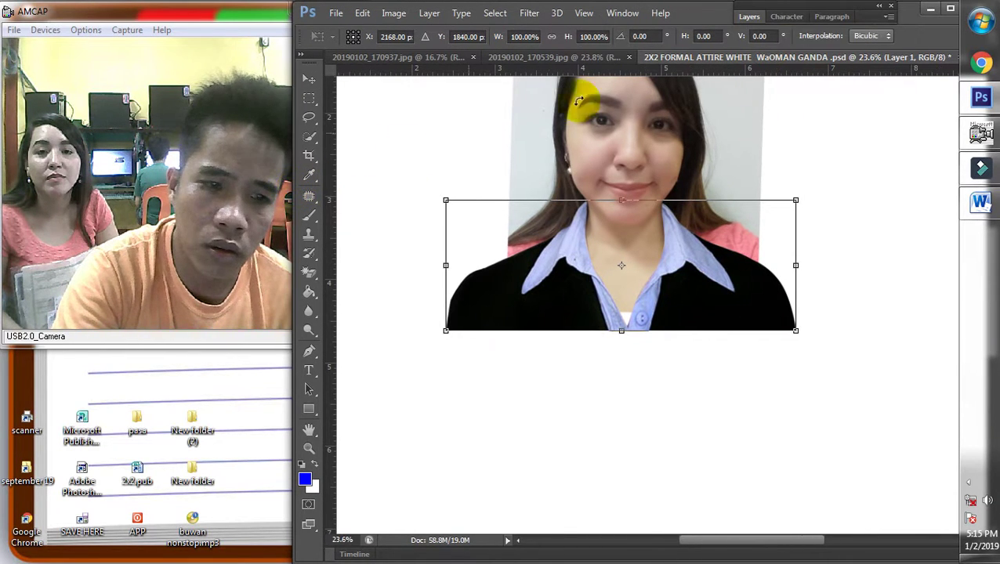
drag(917, 13, 856, 16)
click(928, 39)
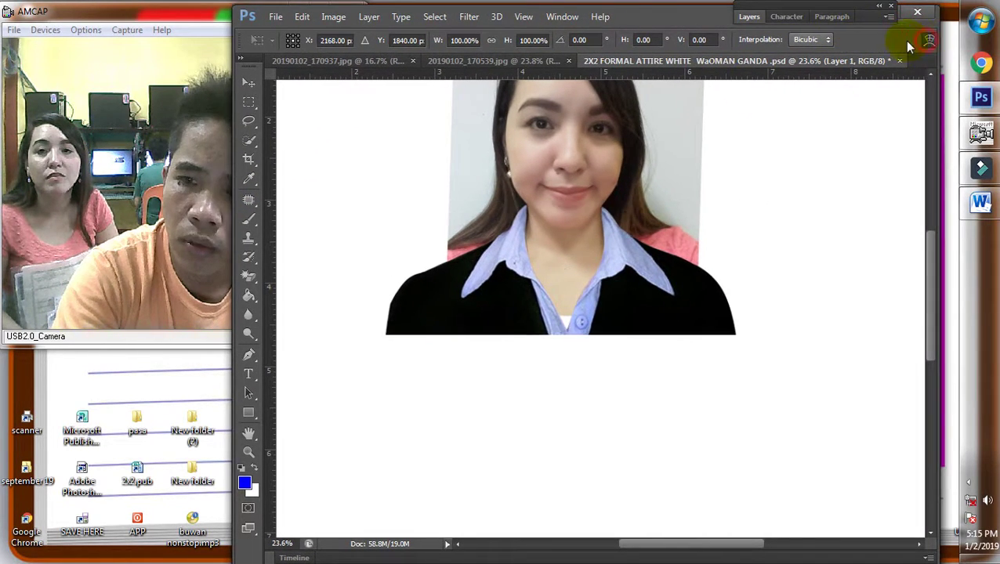
scroll(455, 231, up, 2)
Warp the blazer's upper-left area and top inner edge, then apply the warp
scroll(359, 249, up, 1)
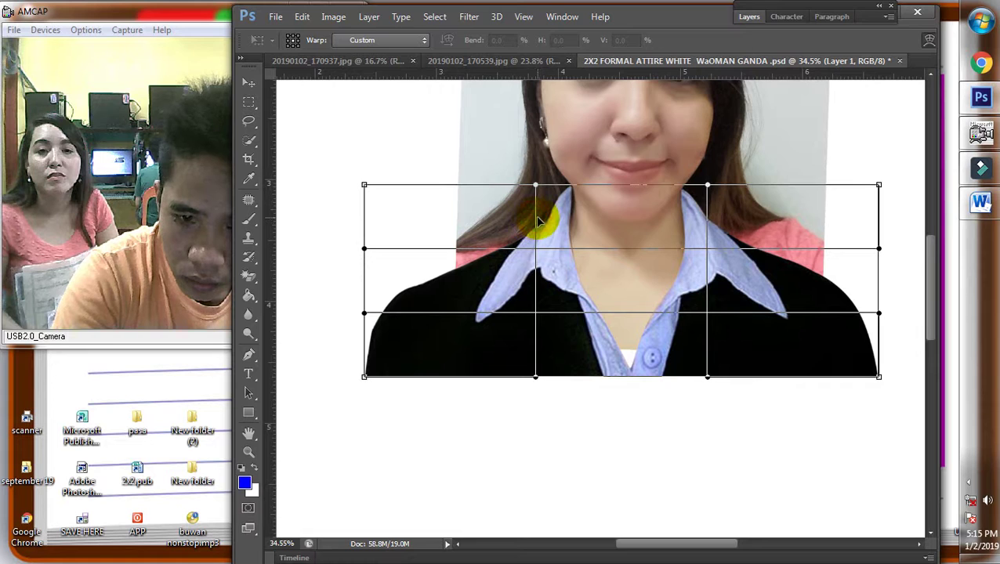
drag(538, 222, 531, 246)
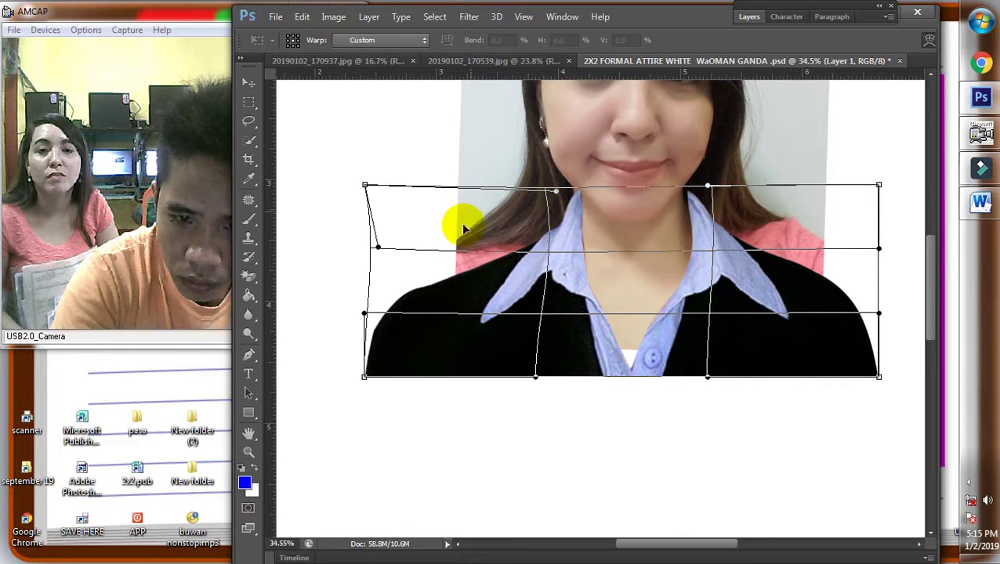
drag(543, 252, 529, 229)
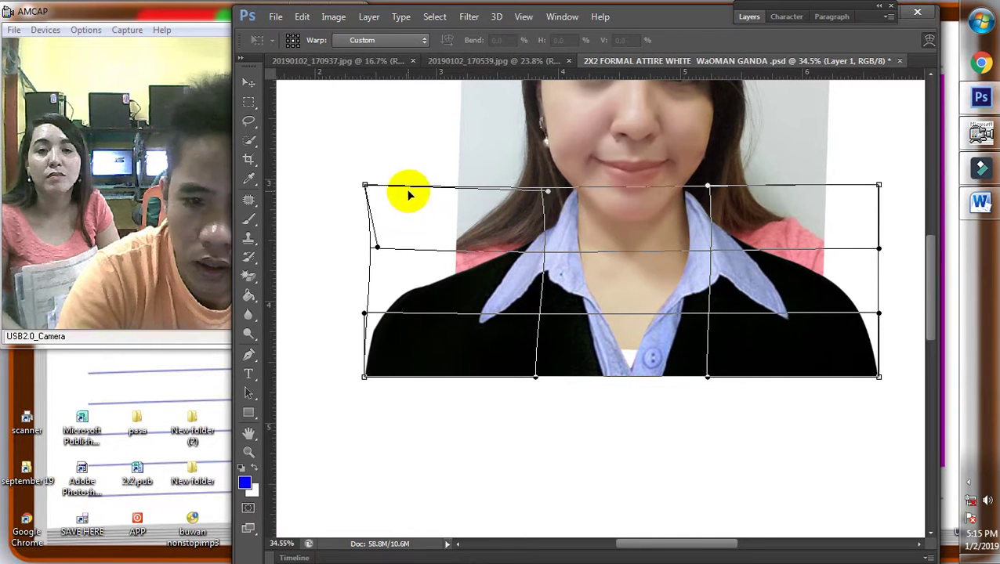
drag(383, 197, 384, 207)
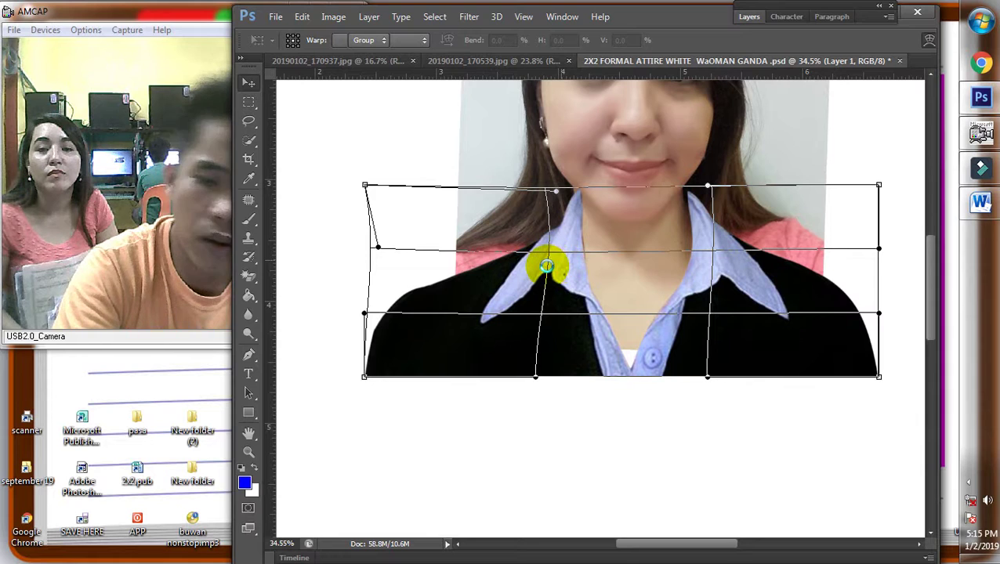
key(Return)
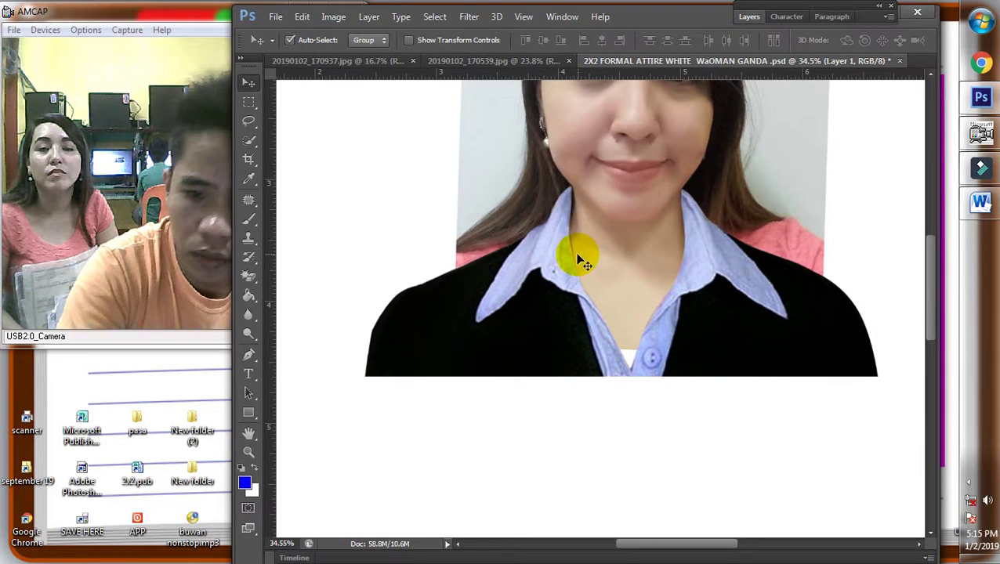
Rewarp both collar points and top corners to fit her neck, then add a new layer
key(ctrl+t)
click(882, 40)
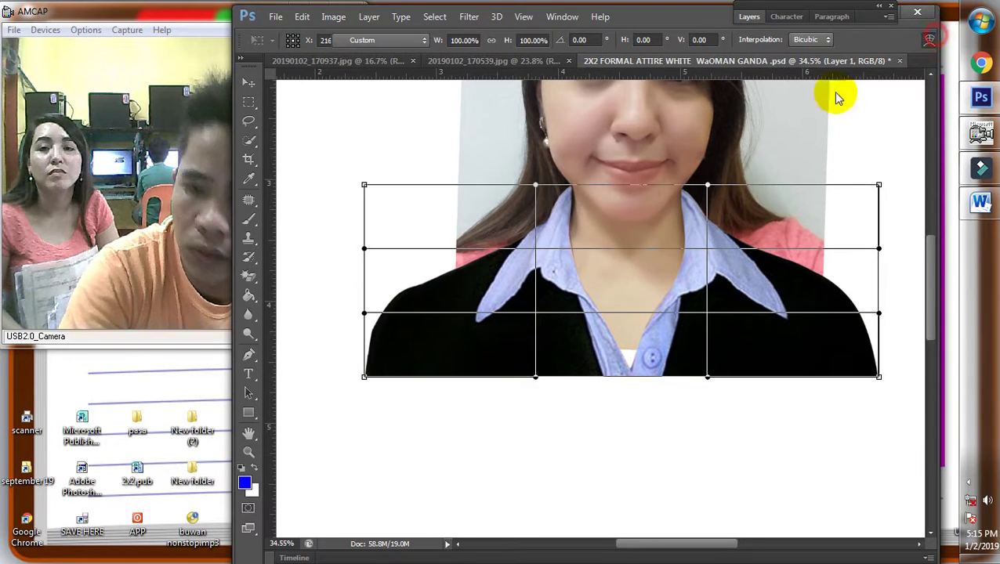
scroll(610, 209, up, 1)
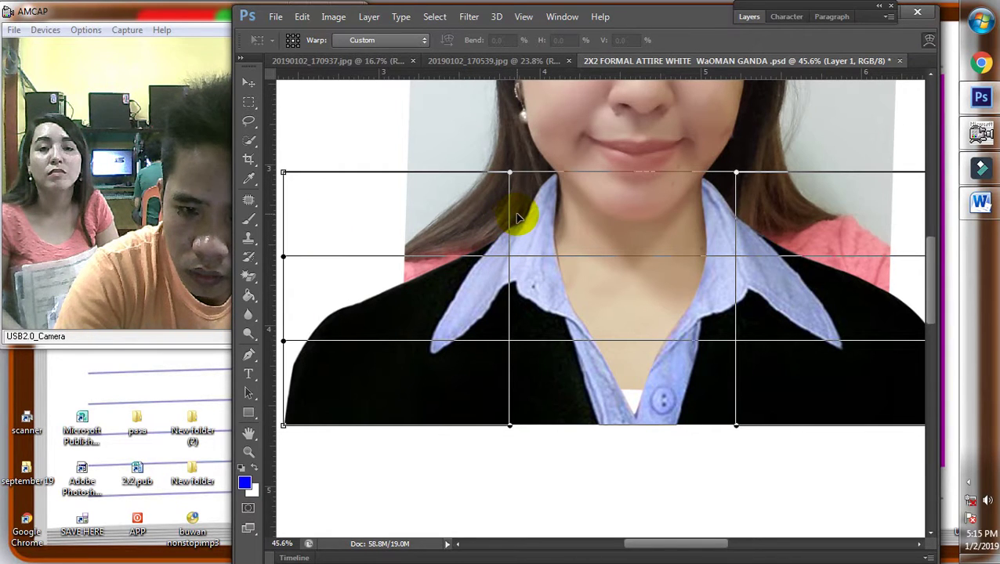
drag(517, 217, 517, 217)
scroll(609, 223, down, 1)
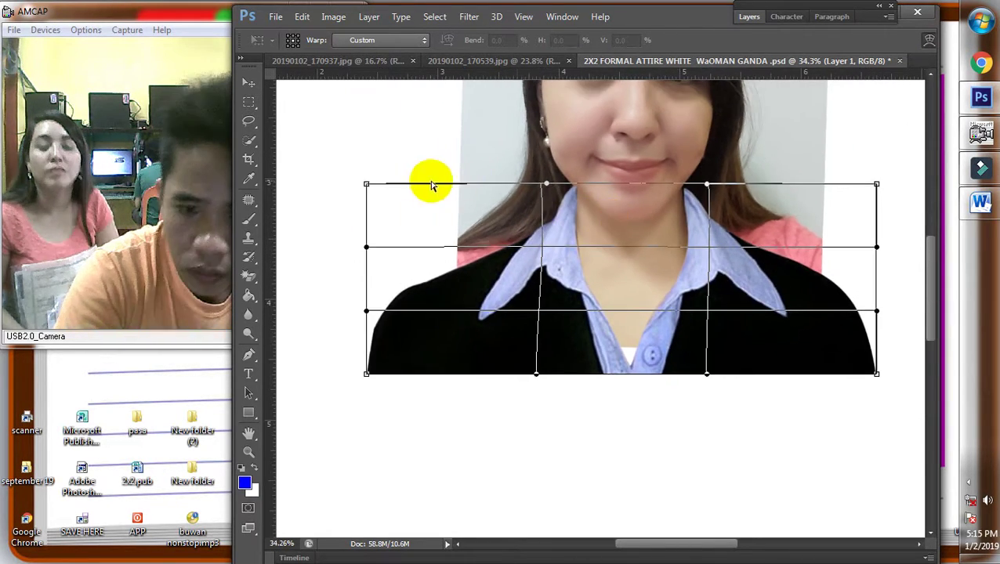
drag(366, 184, 354, 195)
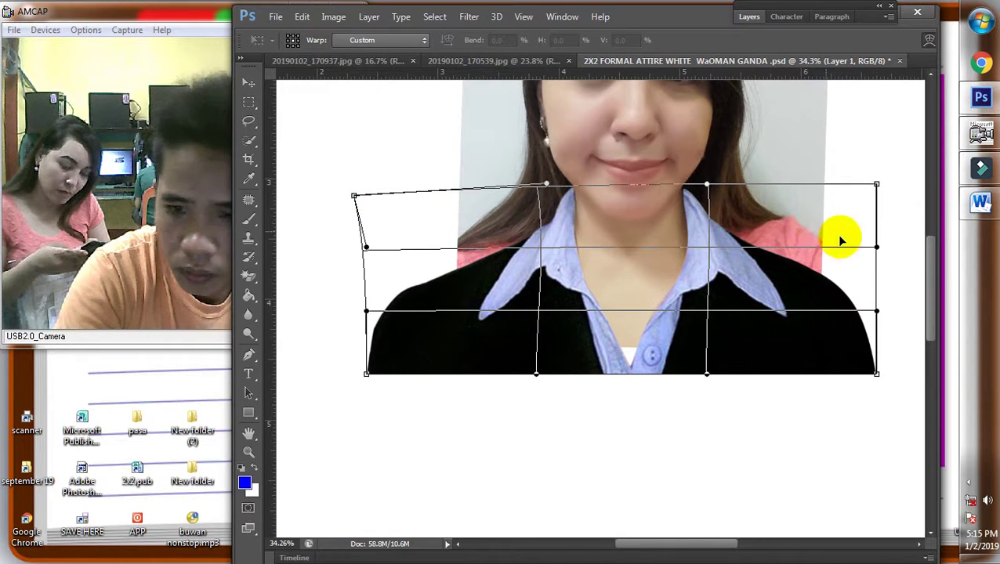
drag(712, 251, 707, 251)
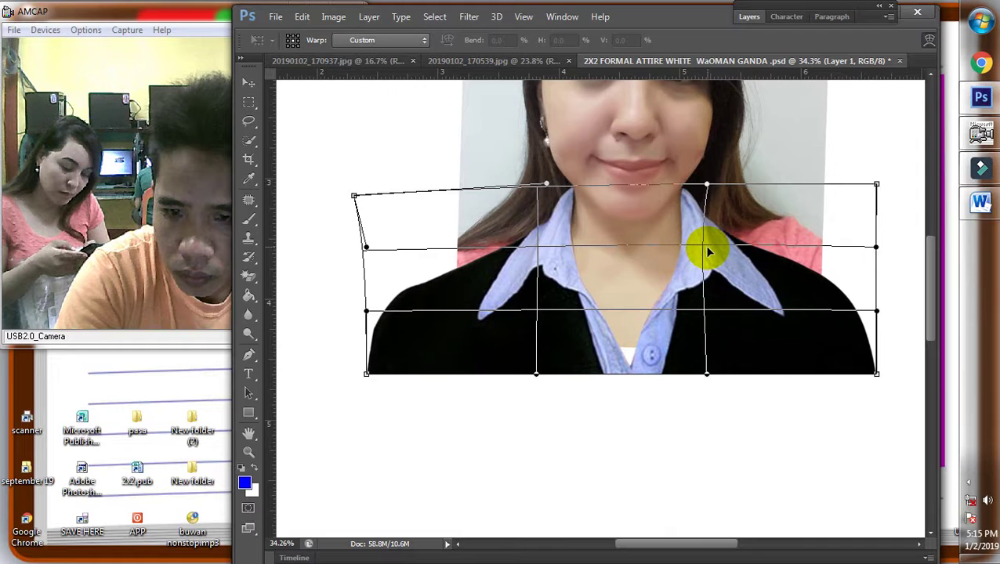
drag(876, 184, 871, 184)
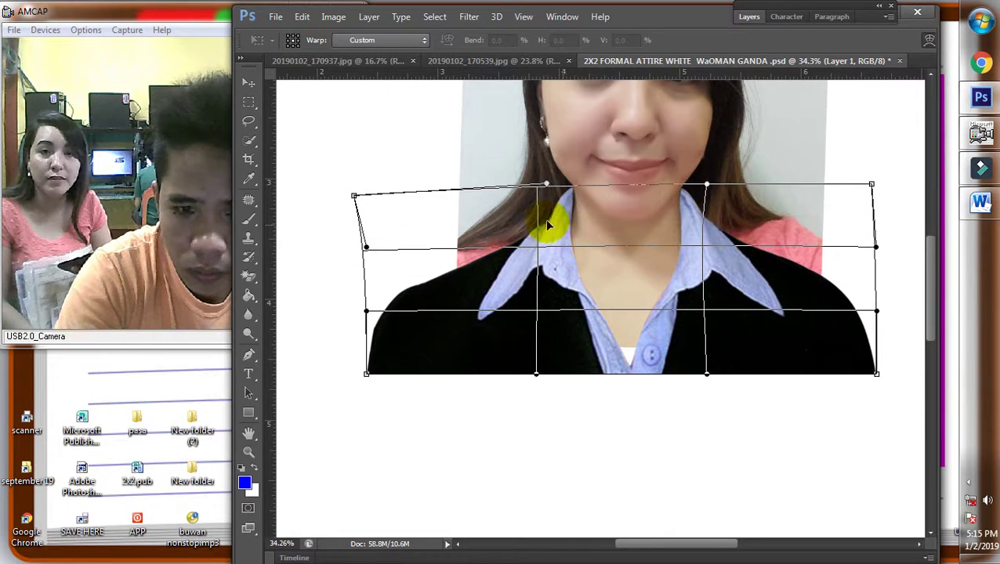
drag(536, 221, 540, 224)
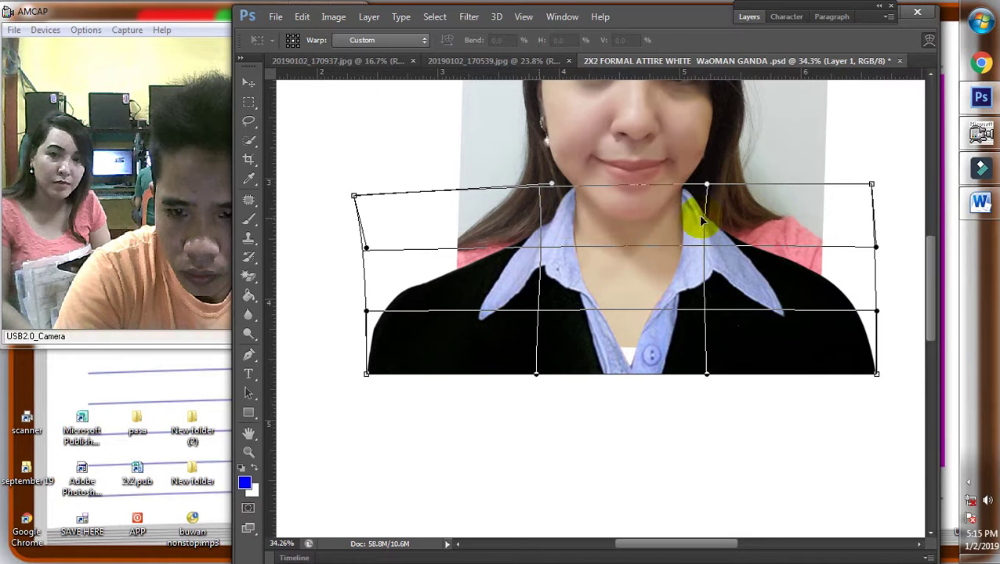
drag(871, 184, 859, 190)
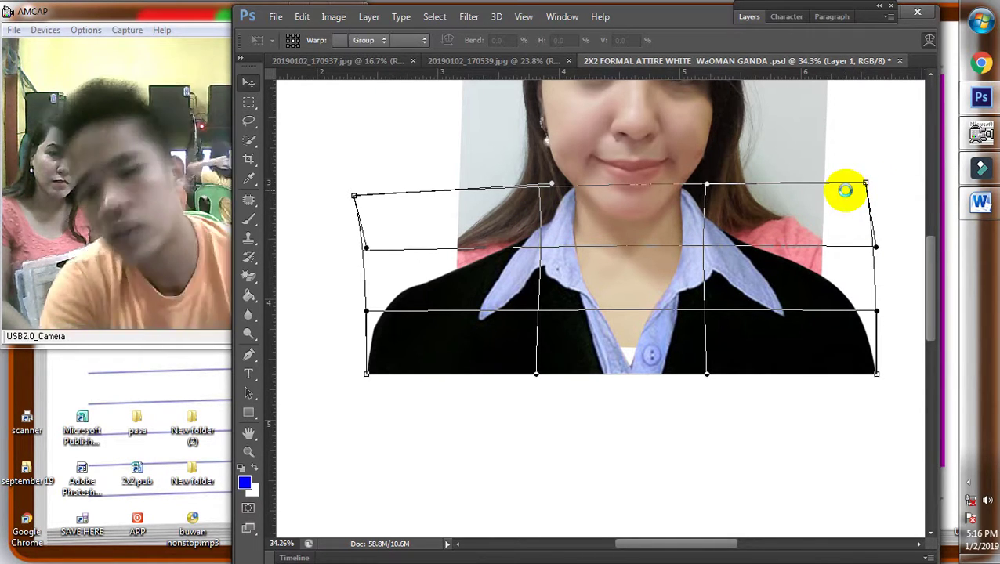
key(Return)
key(ctrl+shift+alt+n)
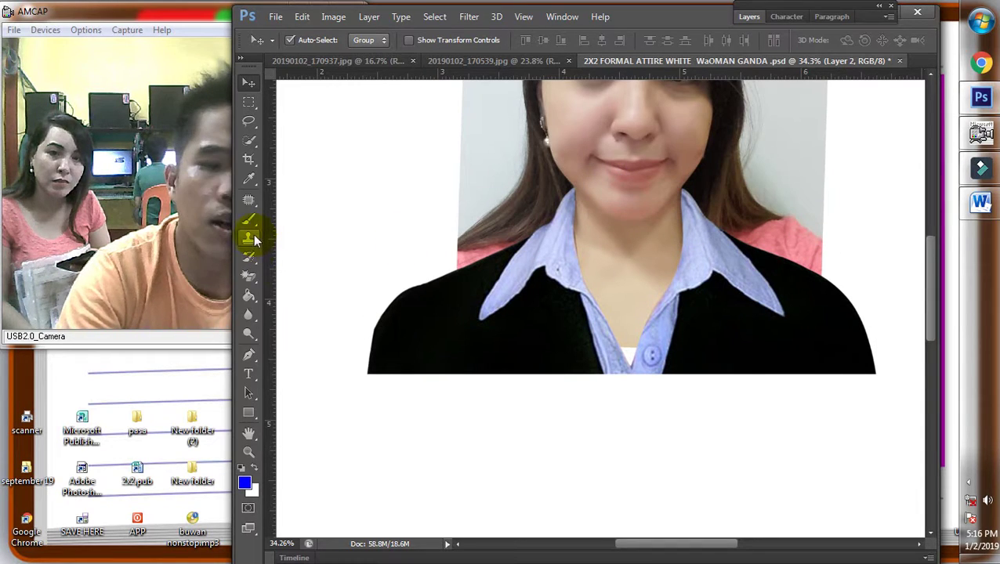
Clone-stamp sampled background over the pink shoulder and hair edge near the neck
click(248, 237)
drag(669, 17, 714, 13)
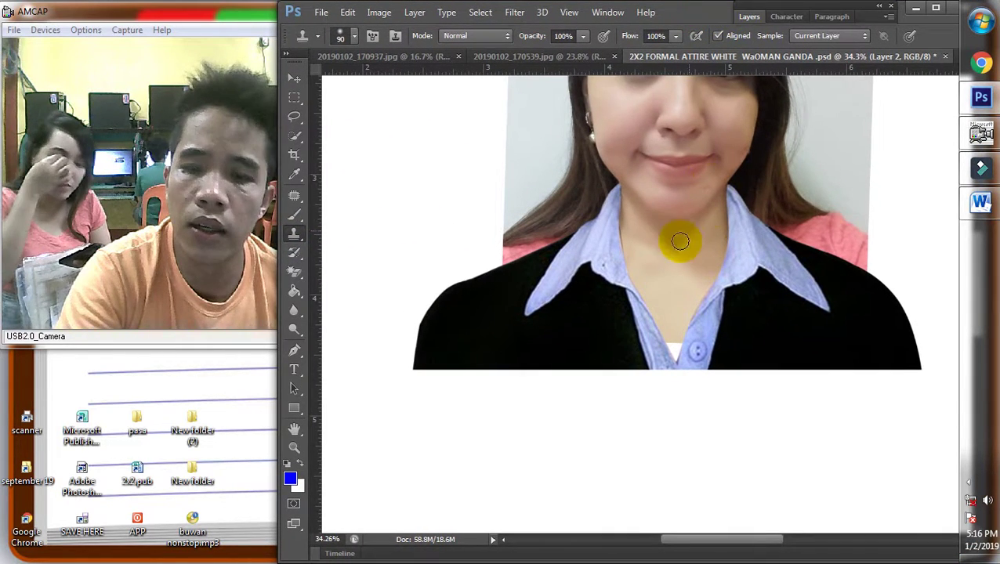
scroll(662, 282, up, 2)
alt+click(656, 298)
mouse_move(678, 363)
mouse_down()
mouse_move(673, 406)
mouse_move(516, 296)
mouse_move(541, 200)
mouse_up()
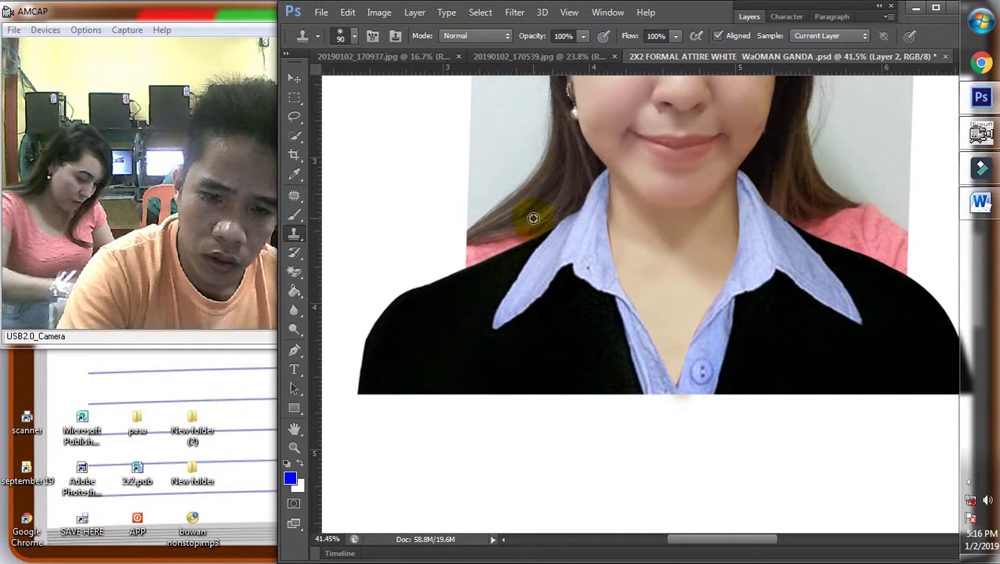
drag(525, 235, 495, 251)
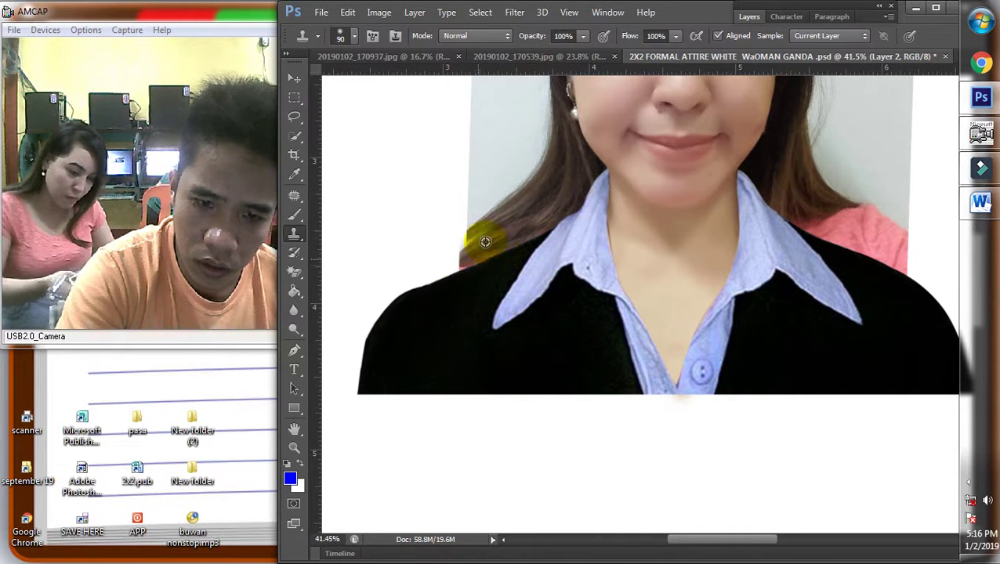
mouse_move(486, 242)
mouse_down()
mouse_move(492, 217)
mouse_move(535, 171)
mouse_move(490, 232)
mouse_up()
mouse_move(466, 264)
mouse_down()
mouse_move(424, 286)
mouse_move(446, 256)
mouse_up()
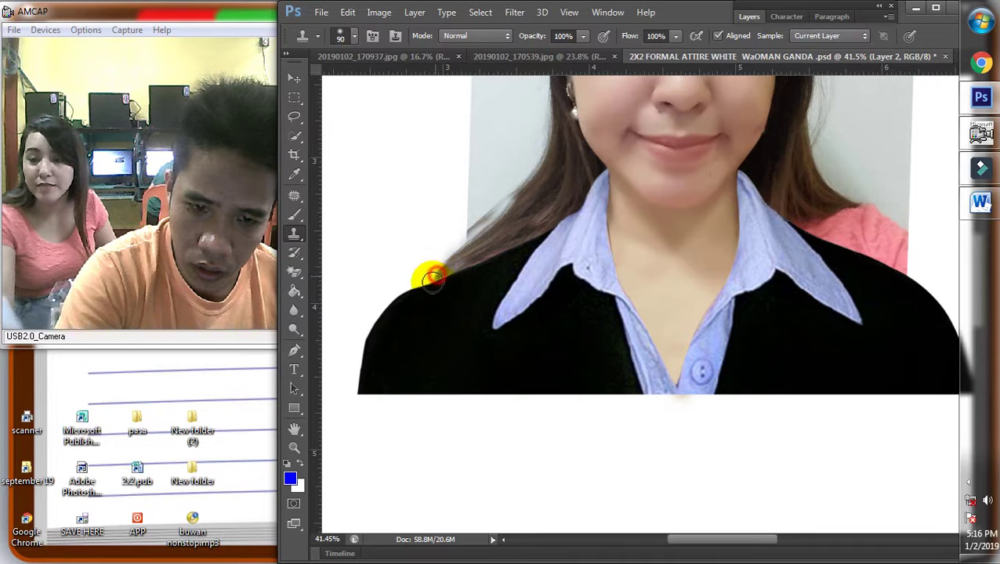
drag(429, 293, 604, 301)
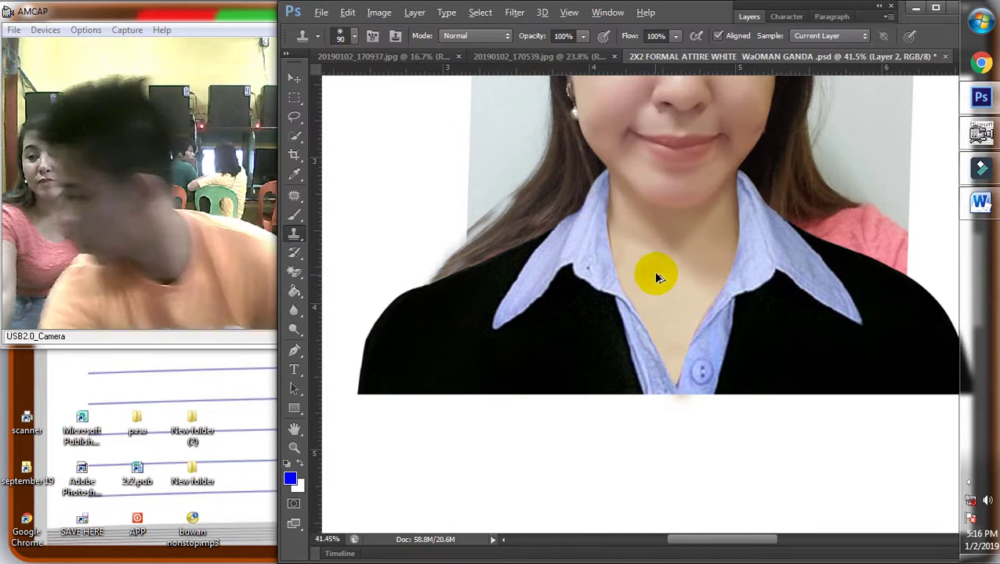
Resample background beside the hair and paint it over the pink patch
scroll(932, 206, up, 3)
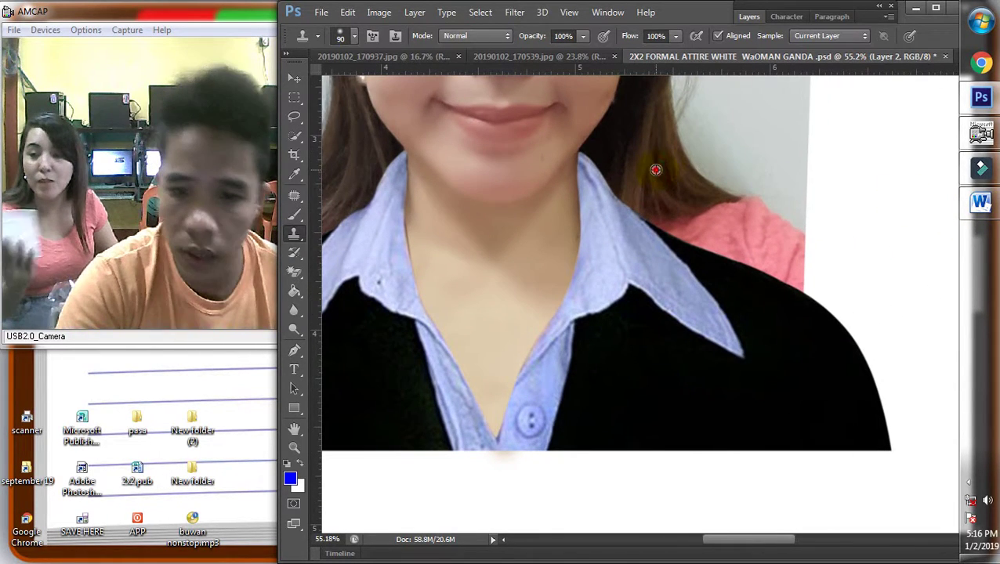
mouse_move(659, 217)
mouse_down()
mouse_move(679, 236)
mouse_move(683, 219)
mouse_move(703, 224)
mouse_move(695, 195)
mouse_move(703, 214)
mouse_move(730, 206)
mouse_move(754, 251)
mouse_move(735, 236)
mouse_up()
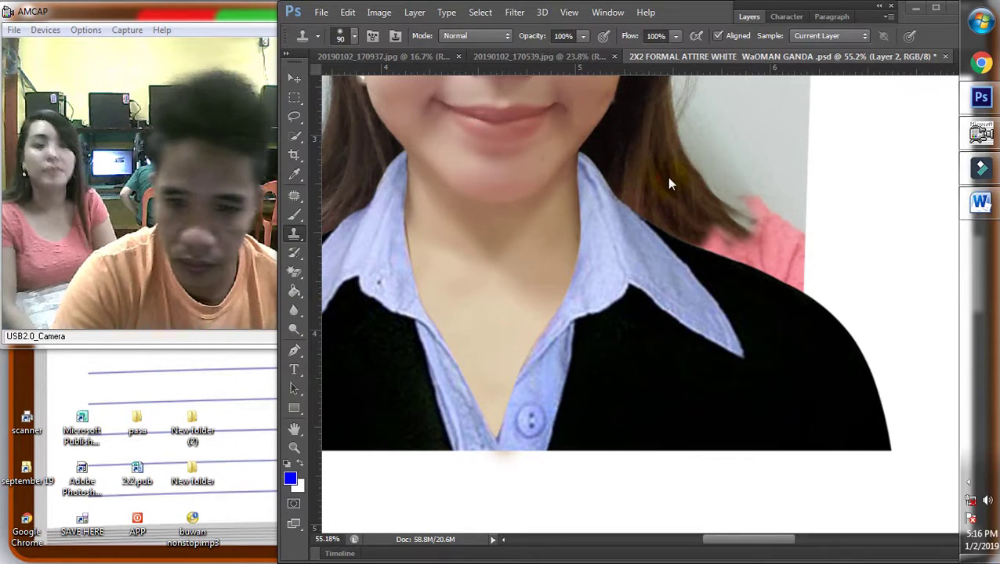
alt+click(684, 171)
mouse_move(682, 157)
mouse_down()
mouse_move(740, 251)
mouse_move(776, 288)
mouse_move(682, 222)
mouse_move(744, 279)
mouse_move(716, 252)
mouse_move(751, 266)
mouse_move(721, 236)
mouse_move(762, 270)
mouse_up()
scroll(771, 261, down, 4)
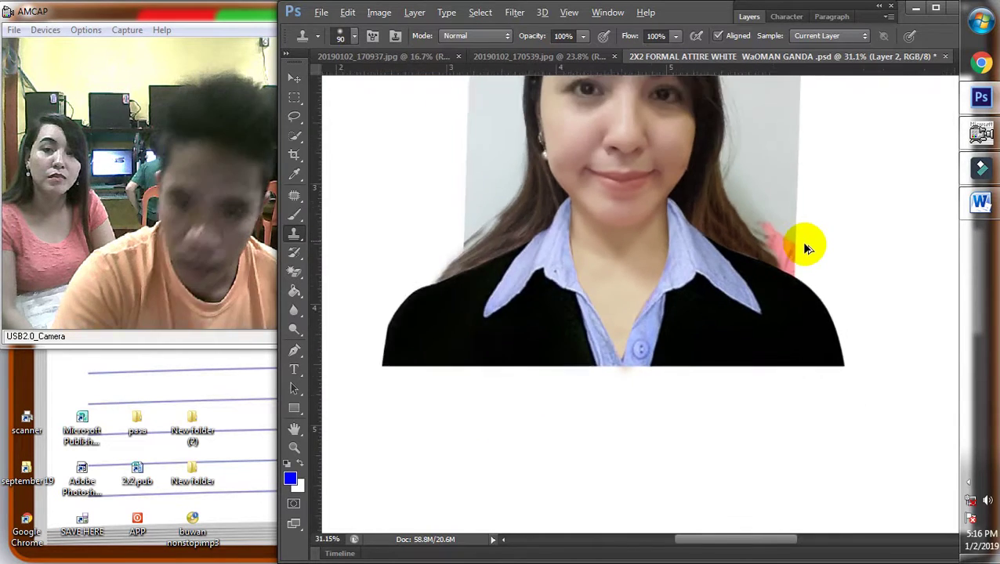
scroll(783, 288, up, 1)
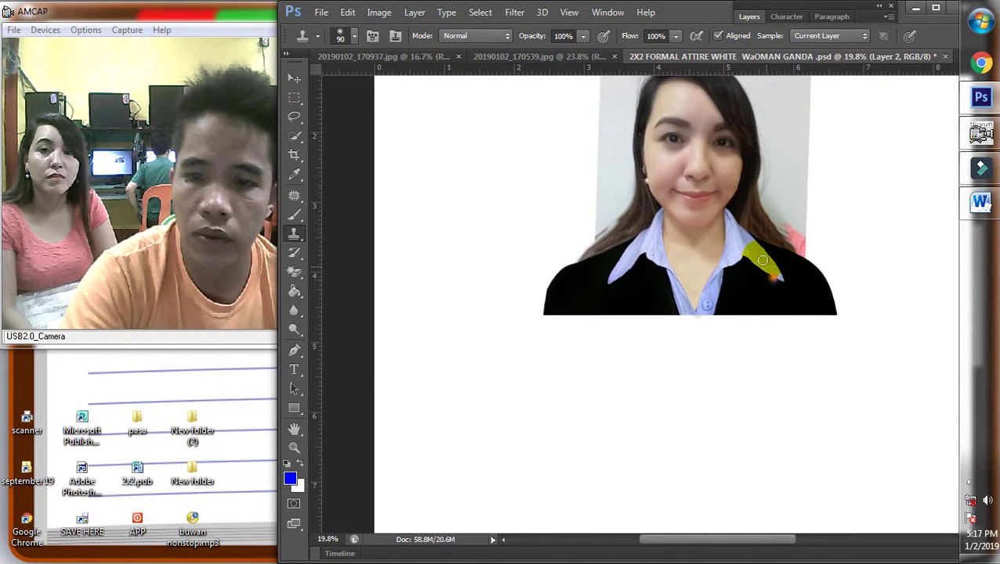
scroll(761, 268, down, 1)
scroll(616, 205, up, 2)
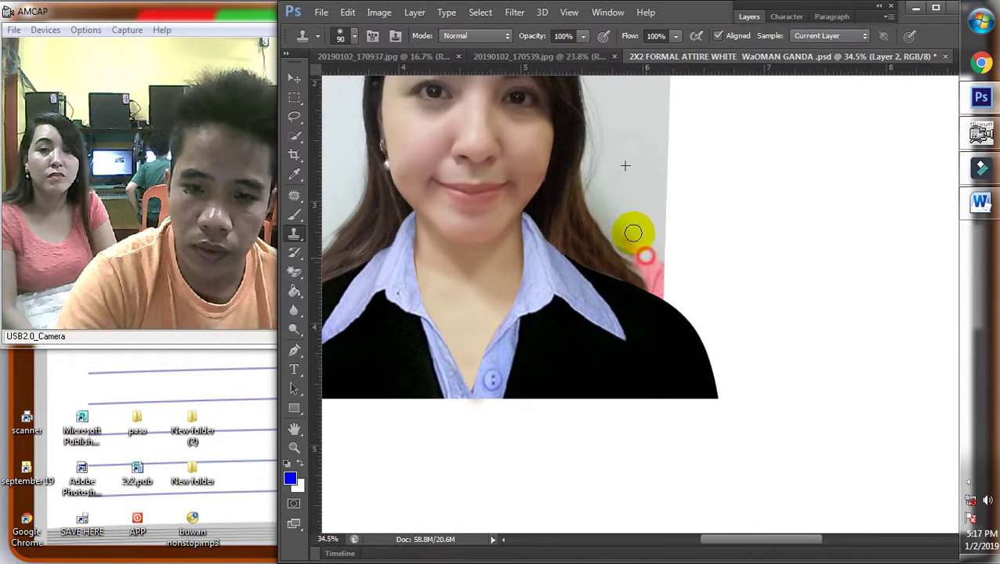
scroll(713, 267, down, 1)
scroll(713, 266, down, 1)
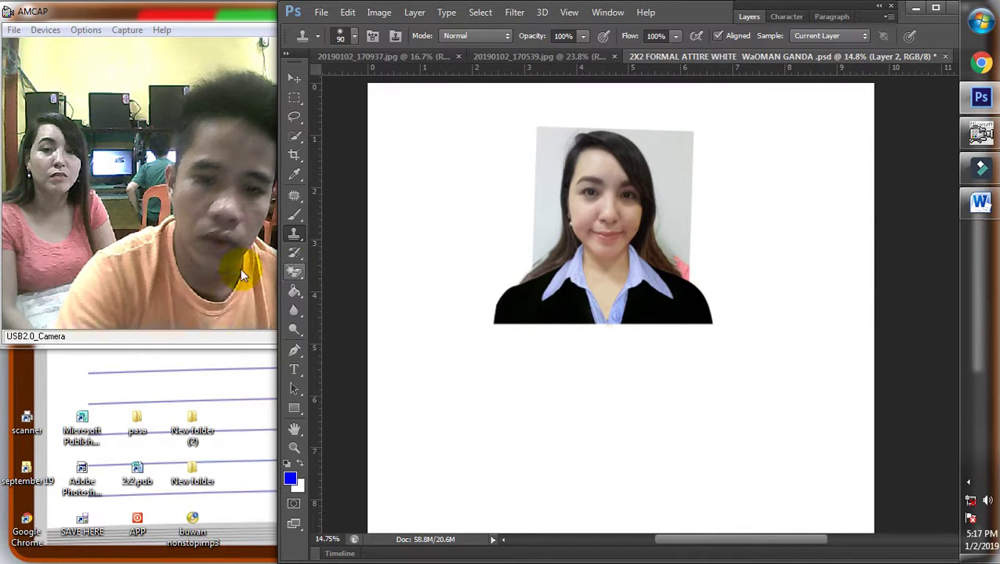
Start a Pen path at the left shoulder and anchor it up the hair's left edge
click(295, 351)
scroll(589, 257, up, 1)
scroll(589, 257, up, 1)
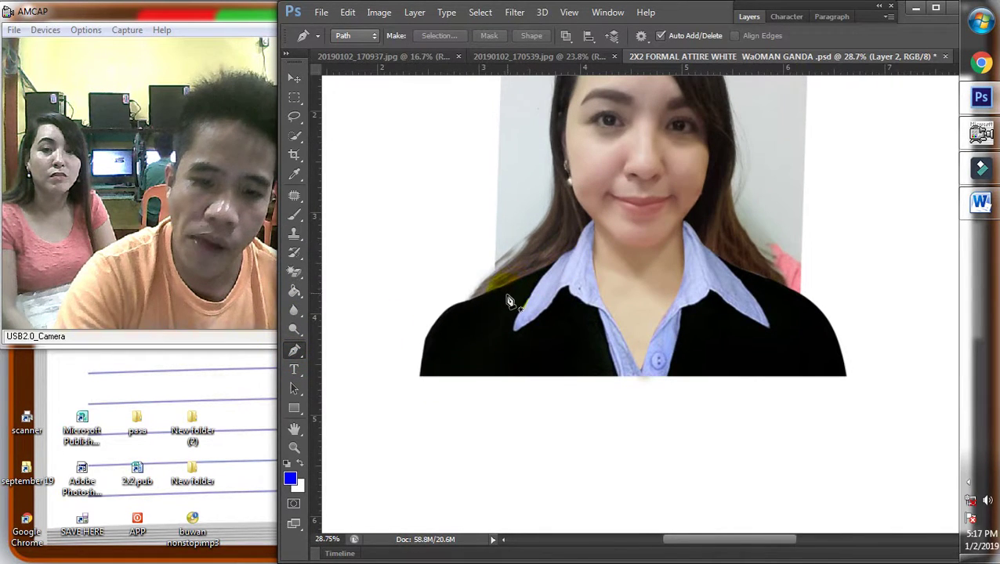
click(500, 303)
click(551, 205)
click(531, 249)
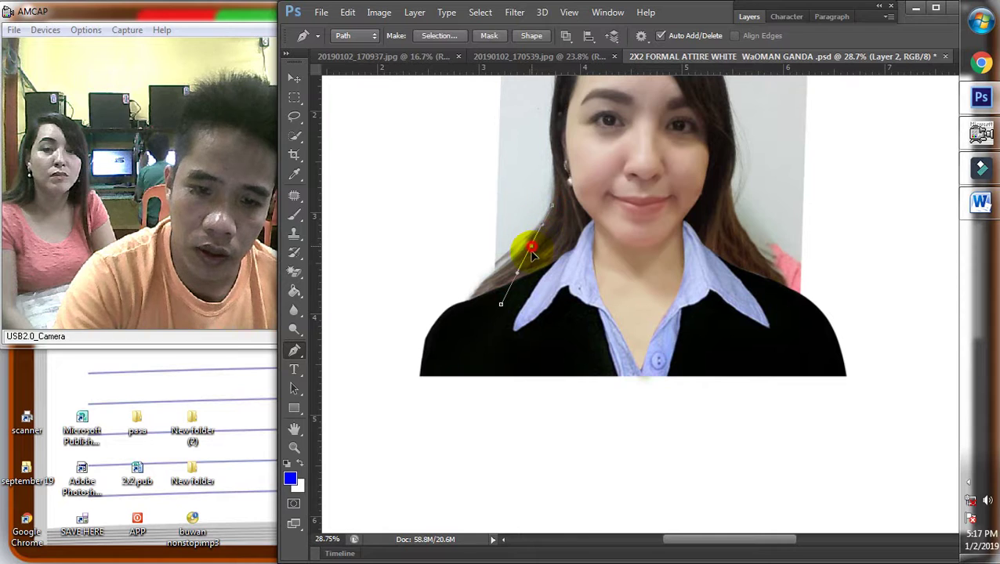
scroll(536, 253, up, 1)
click(575, 211)
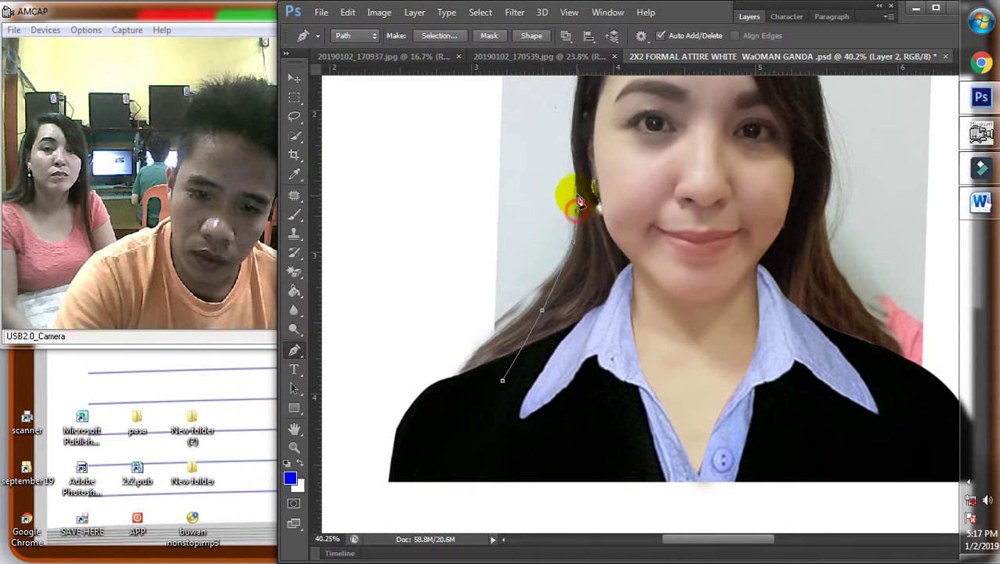
click(575, 182)
scroll(581, 153, up, 2)
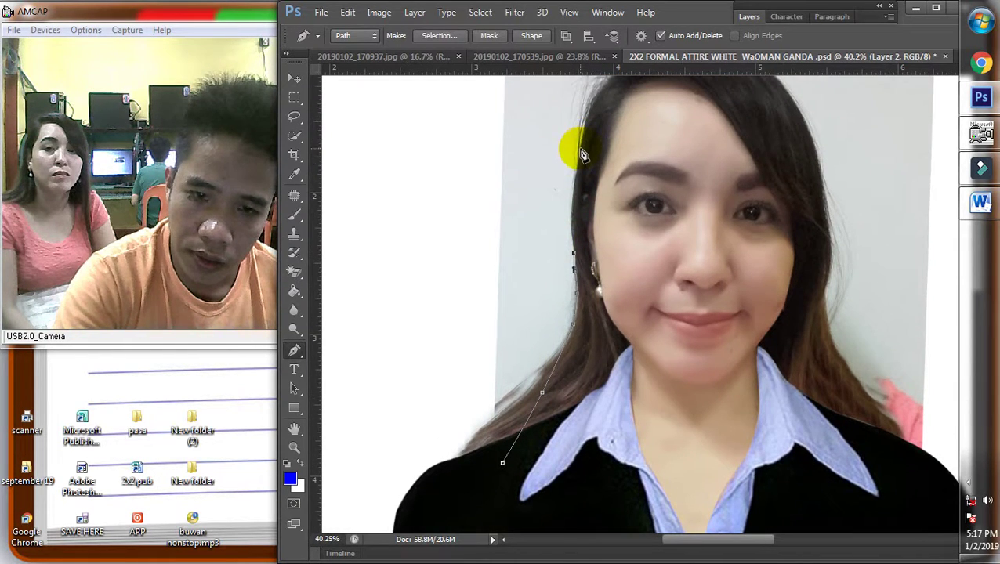
click(576, 197)
click(582, 148)
scroll(626, 121, up, 1)
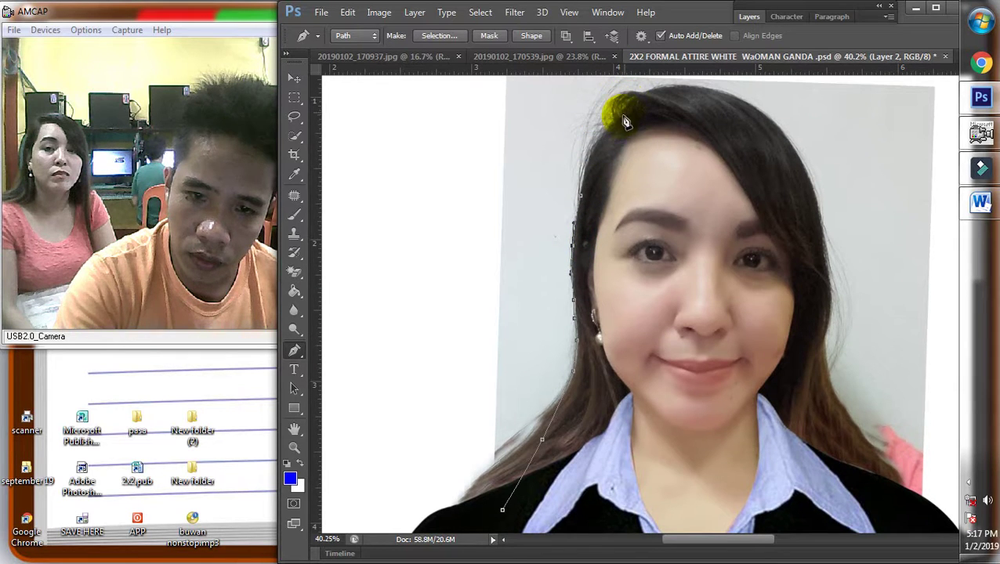
Curve the path over the top of the hair and down its right side
click(614, 122)
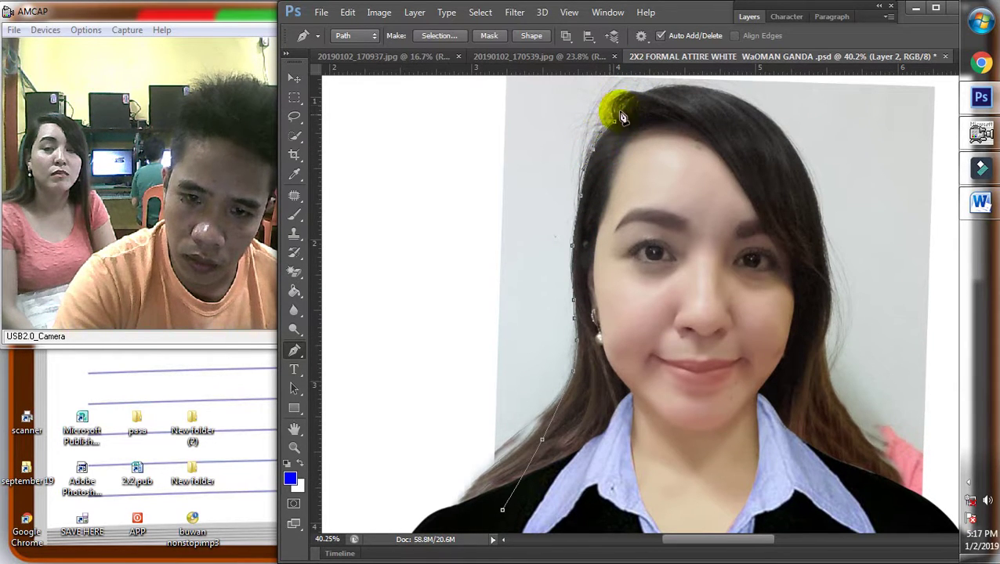
drag(644, 94, 622, 95)
drag(740, 99, 689, 88)
drag(817, 204, 789, 142)
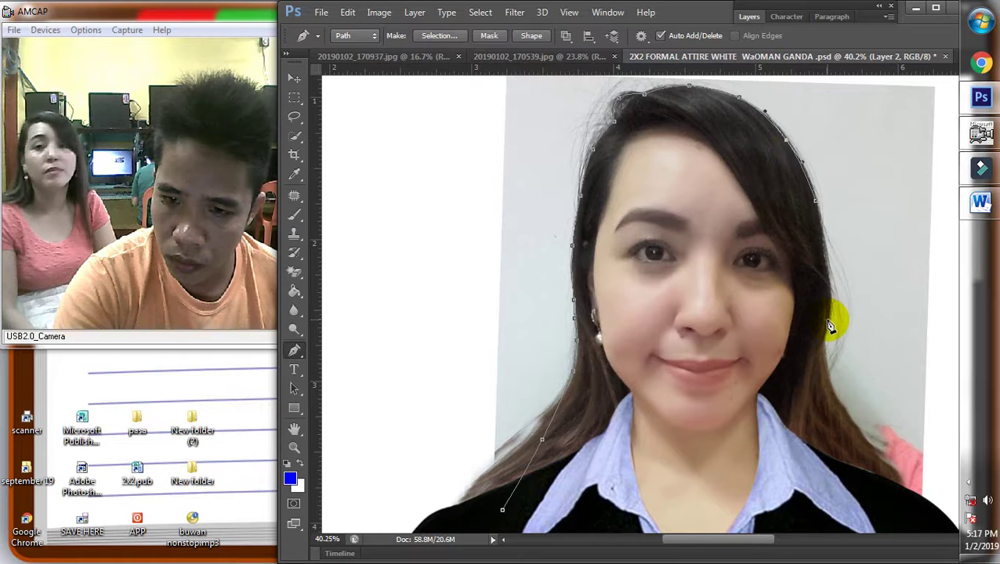
drag(827, 320, 821, 235)
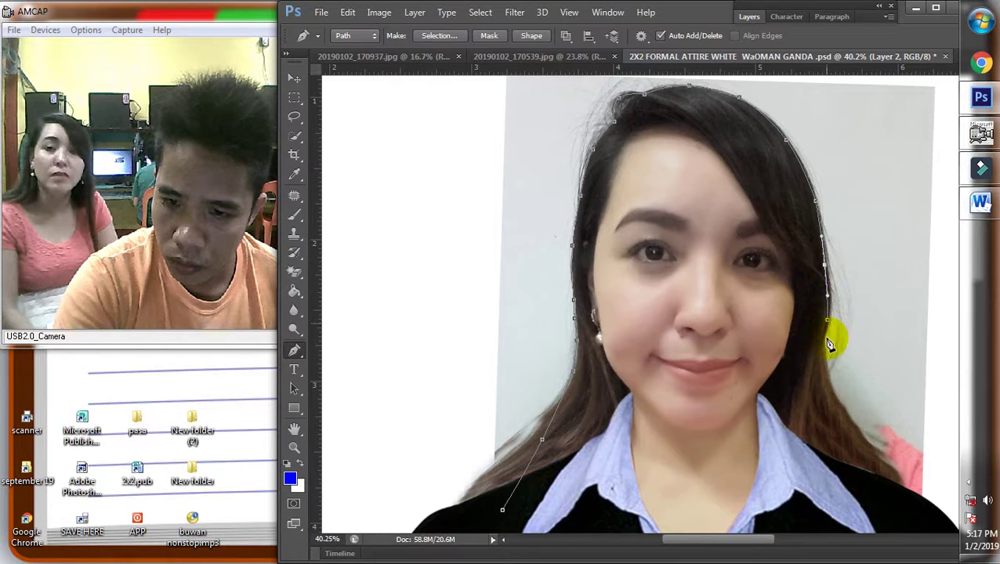
click(827, 351)
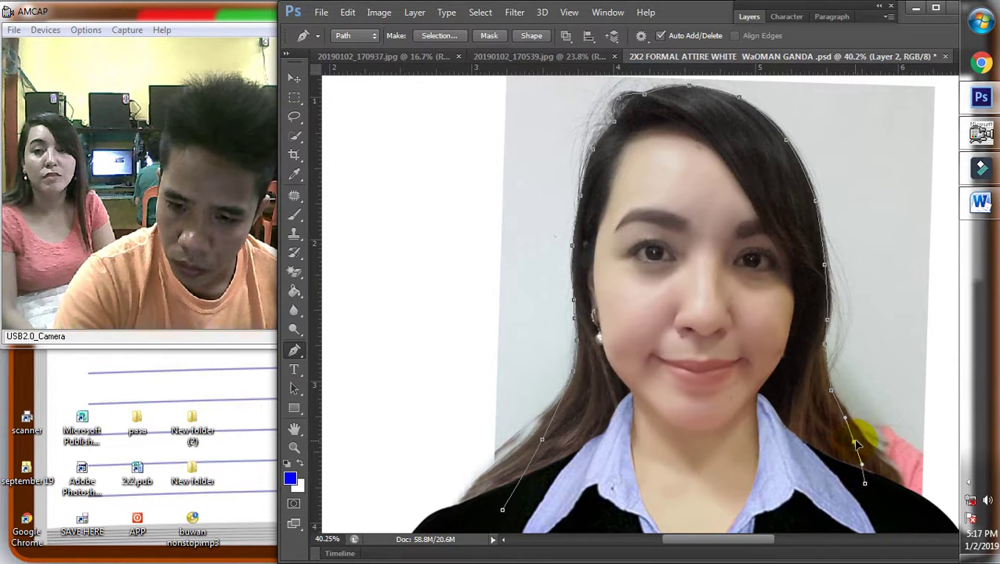
scroll(854, 427, down, 3)
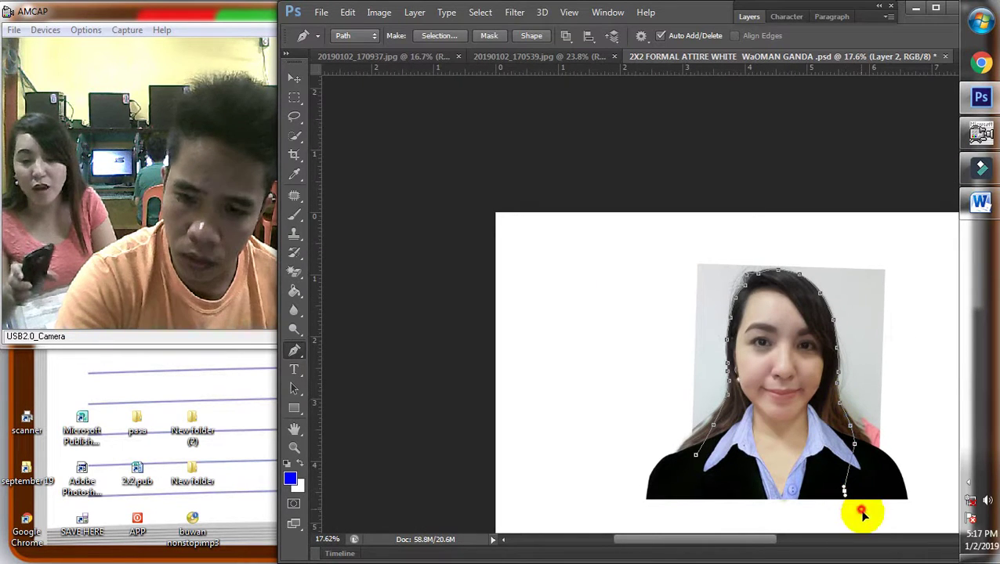
Extend the path below the right shoulder and loop it around the photo's outer edge
drag(832, 457, 876, 486)
click(924, 313)
click(894, 233)
click(785, 196)
click(647, 212)
click(569, 288)
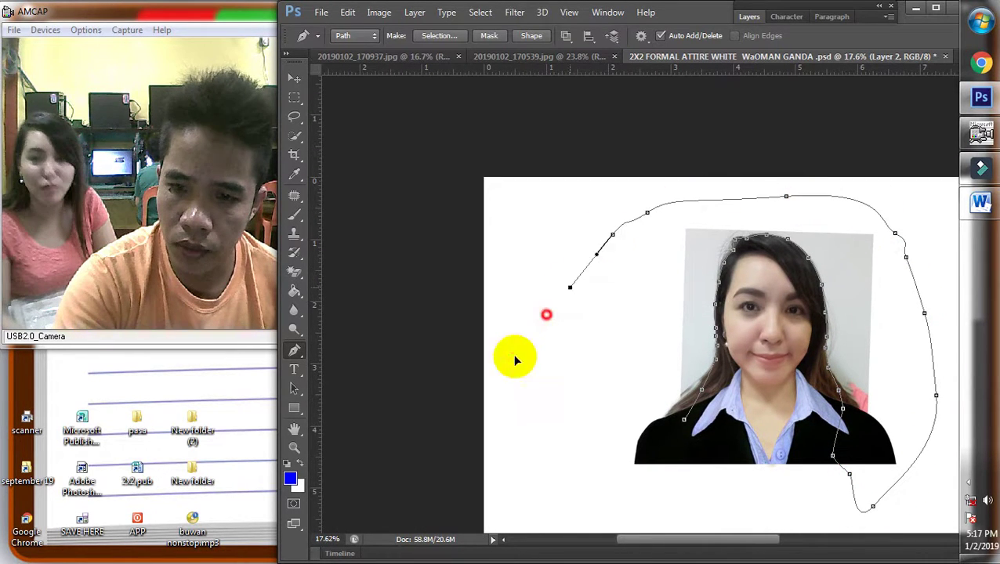
click(506, 376)
click(558, 482)
drag(654, 486, 707, 437)
click(683, 424)
right_click(684, 424)
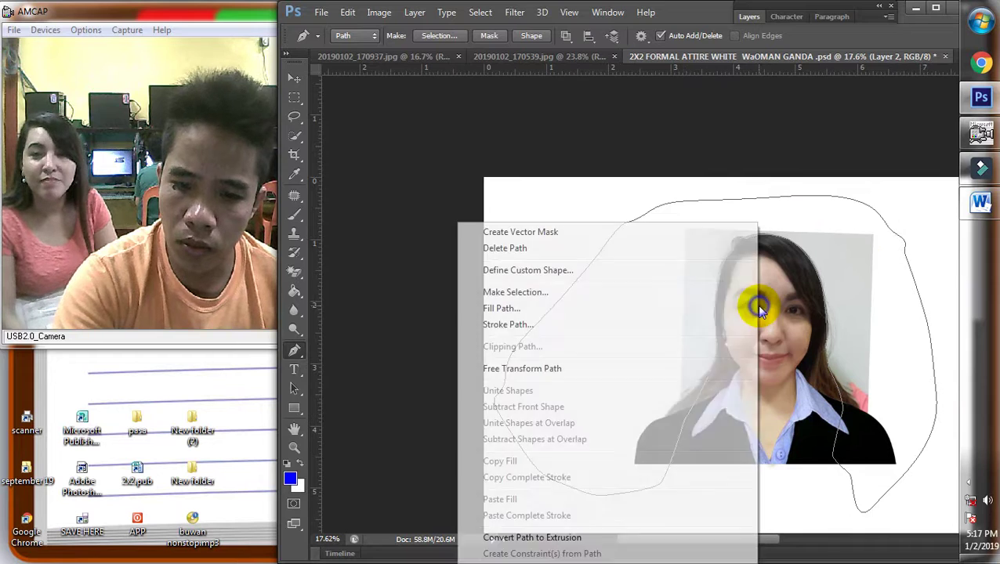
click(562, 284)
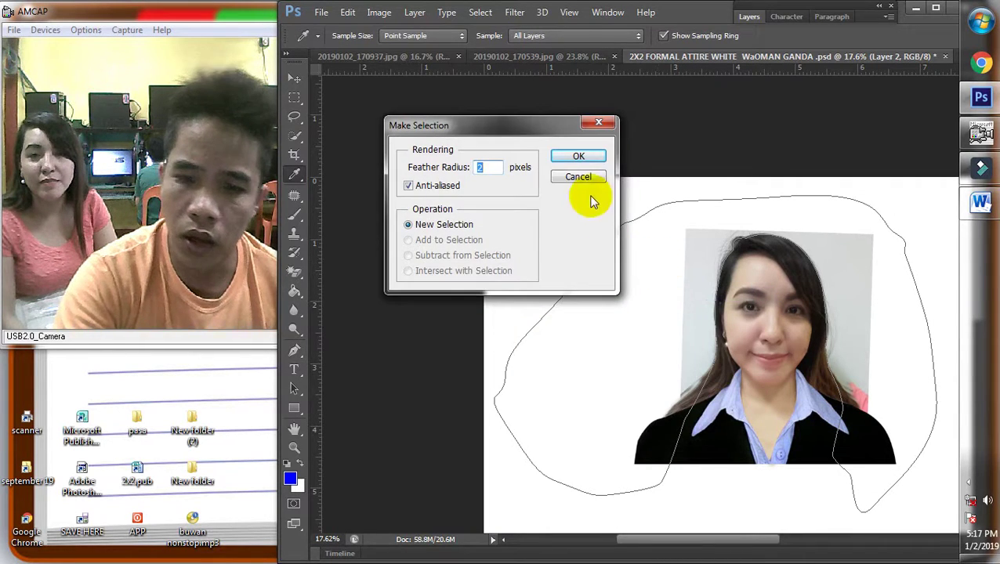
click(580, 156)
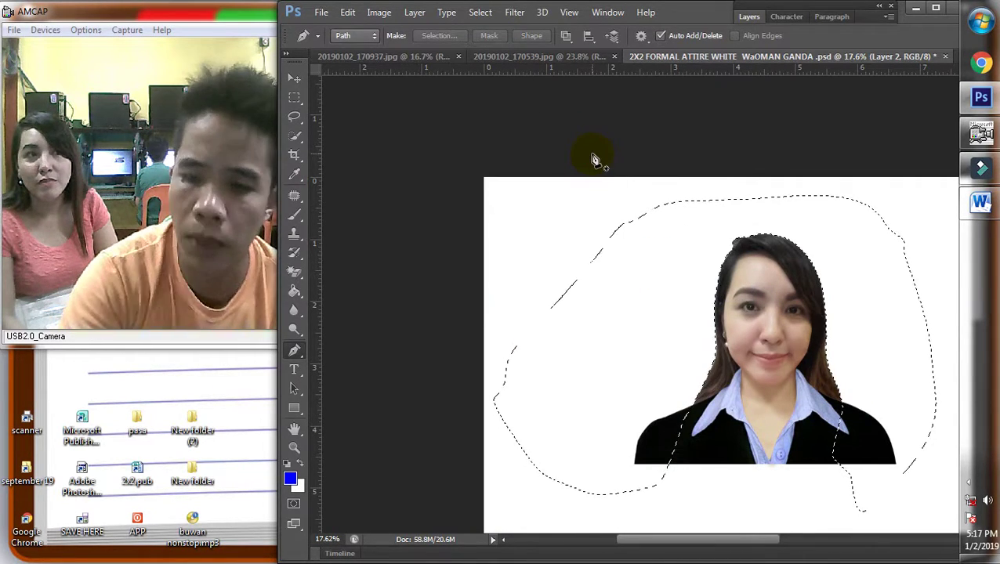
click(296, 97)
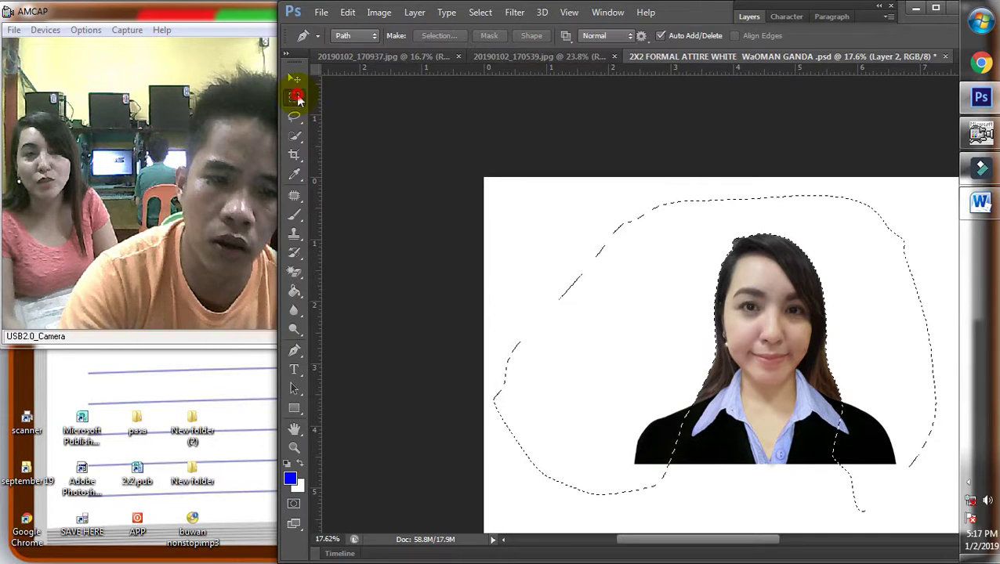
right_click(777, 234)
click(795, 245)
scroll(784, 274, down, 2)
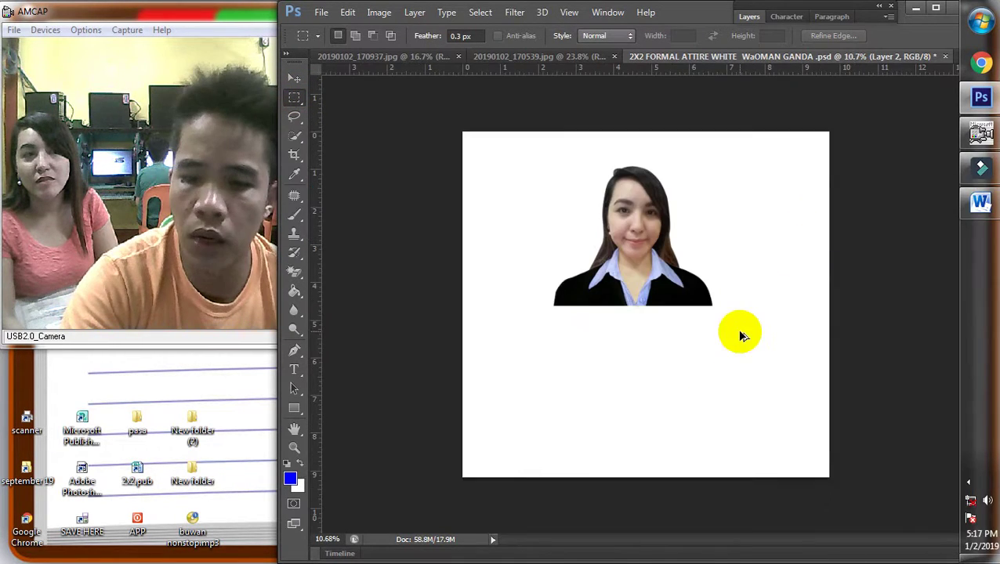
scroll(670, 223, up, 3)
click(295, 79)
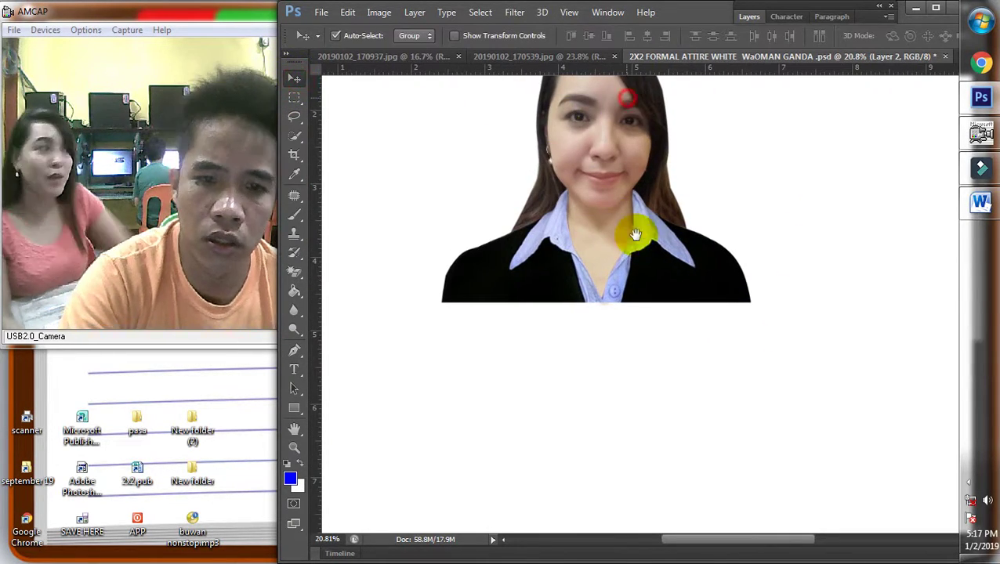
scroll(636, 230, up, 4)
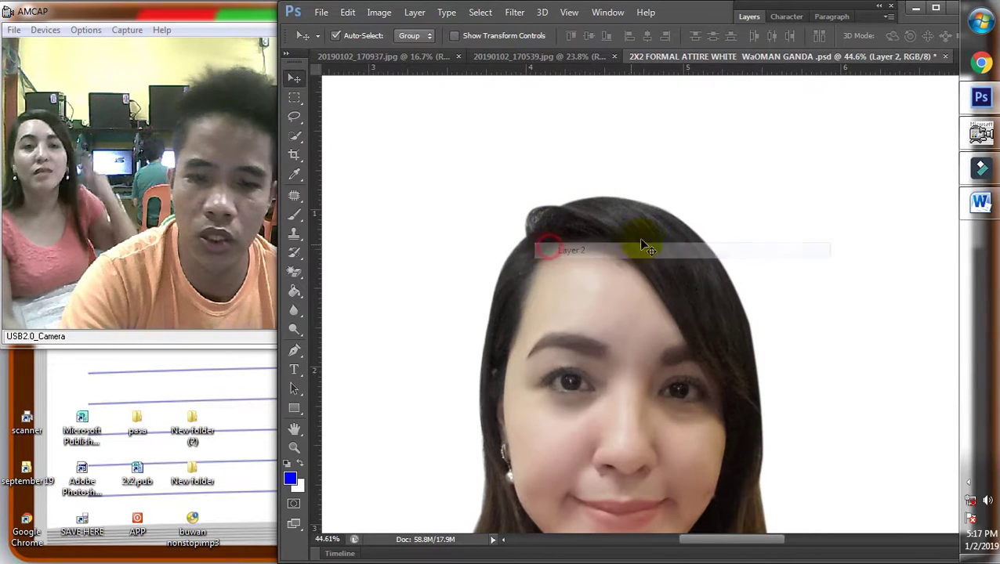
scroll(717, 221, down, 4)
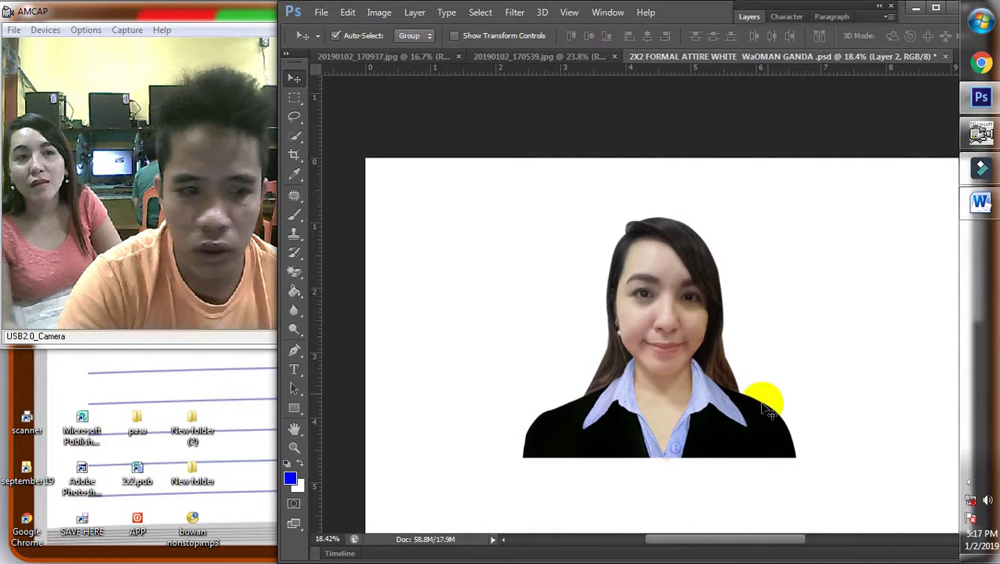
right_click(705, 415)
click(736, 432)
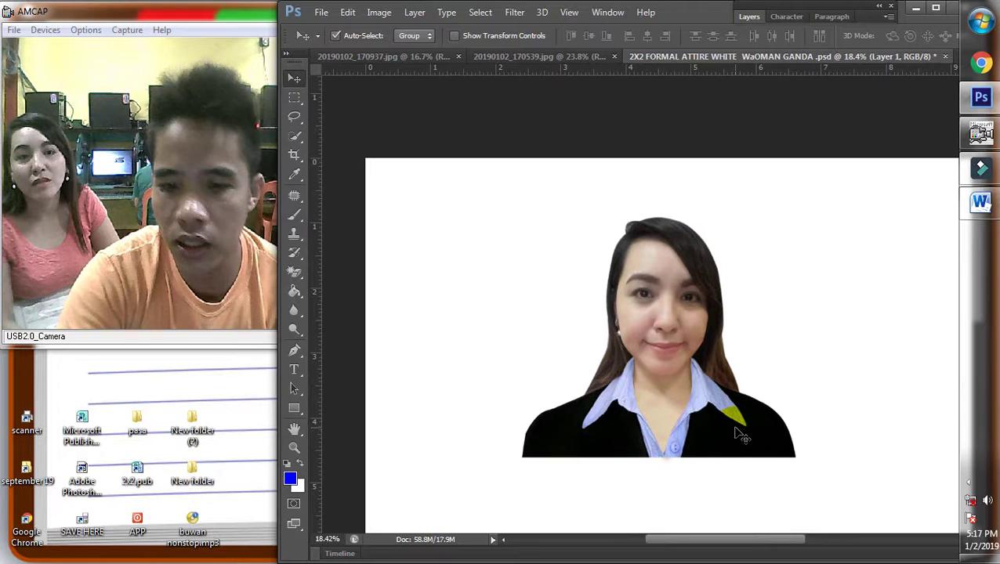
scroll(713, 384, down, 2)
scroll(609, 350, up, 1)
scroll(505, 263, down, 2)
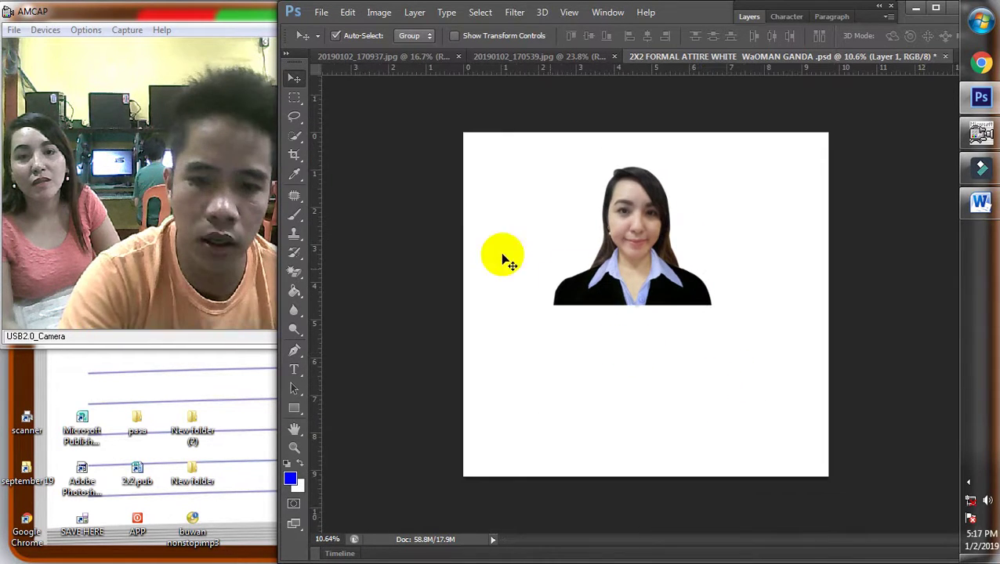
Crop tightly around her head and shoulders, trimming the left edge slightly
click(294, 154)
drag(546, 156, 717, 312)
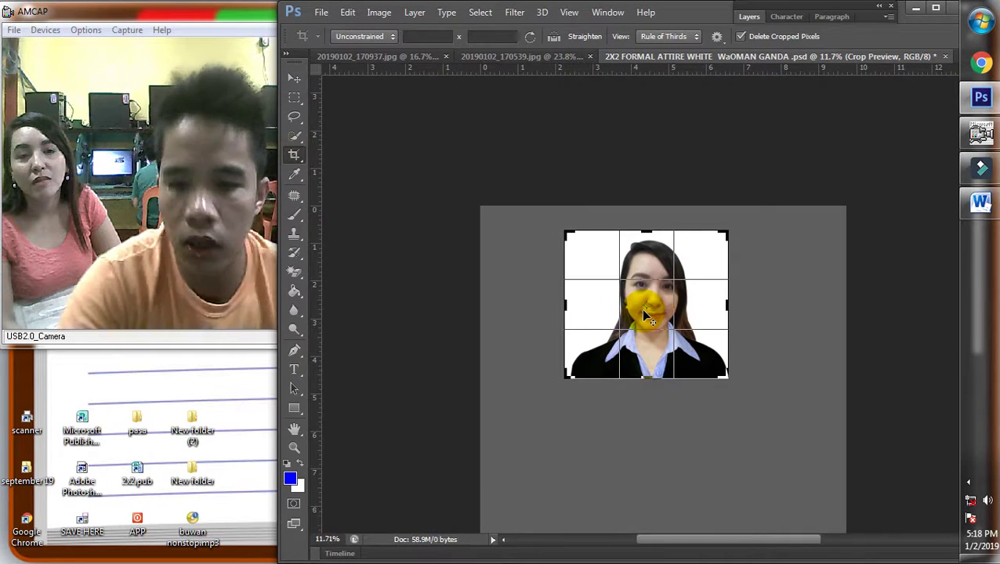
scroll(596, 308, up, 3)
drag(518, 303, 522, 303)
double_click(639, 331)
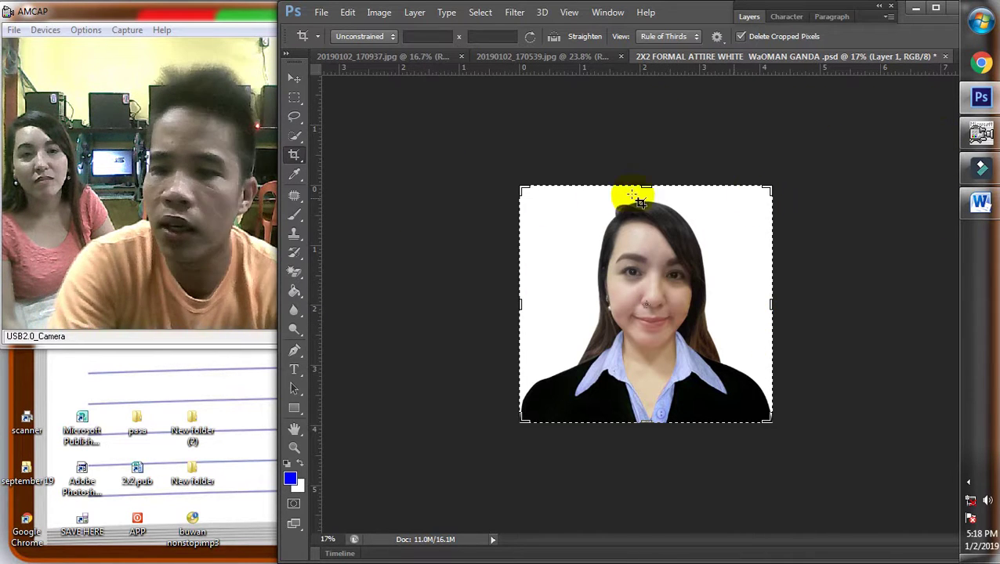
drag(278, 228, 342, 225)
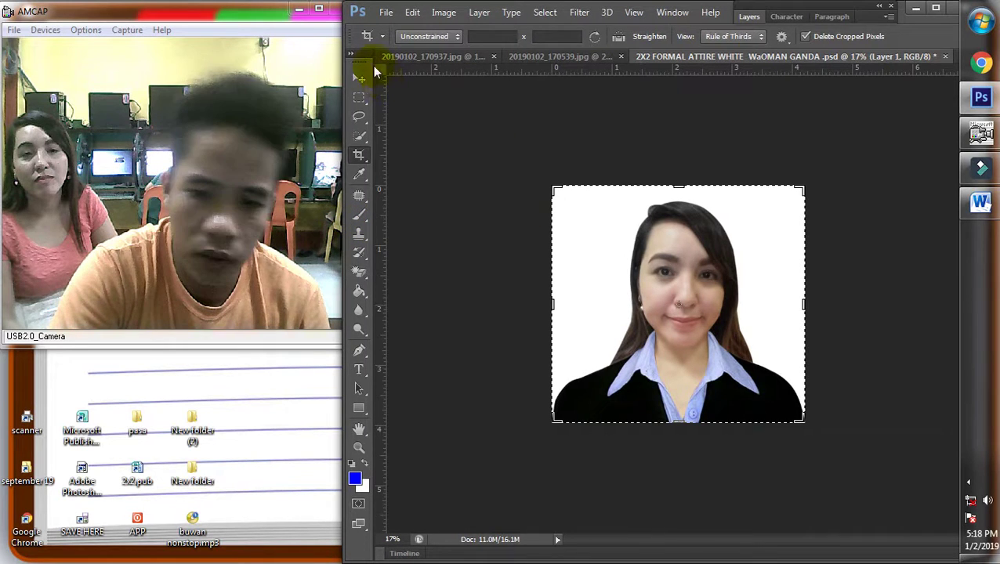
click(359, 77)
Warp the blazer layer, easing its top and left collar inward beneath her chin
scroll(748, 297, down, 1)
scroll(697, 329, up, 2)
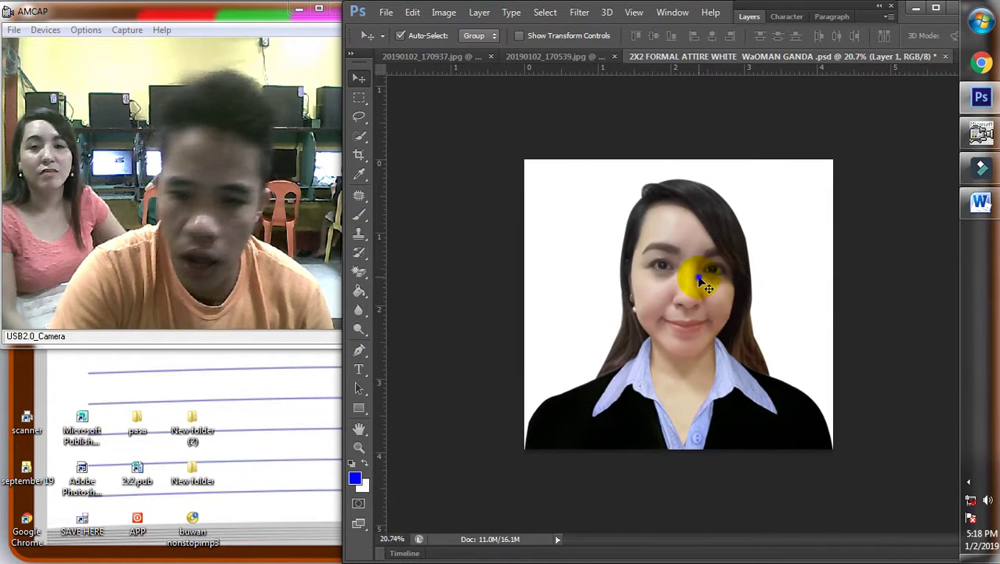
click(721, 374)
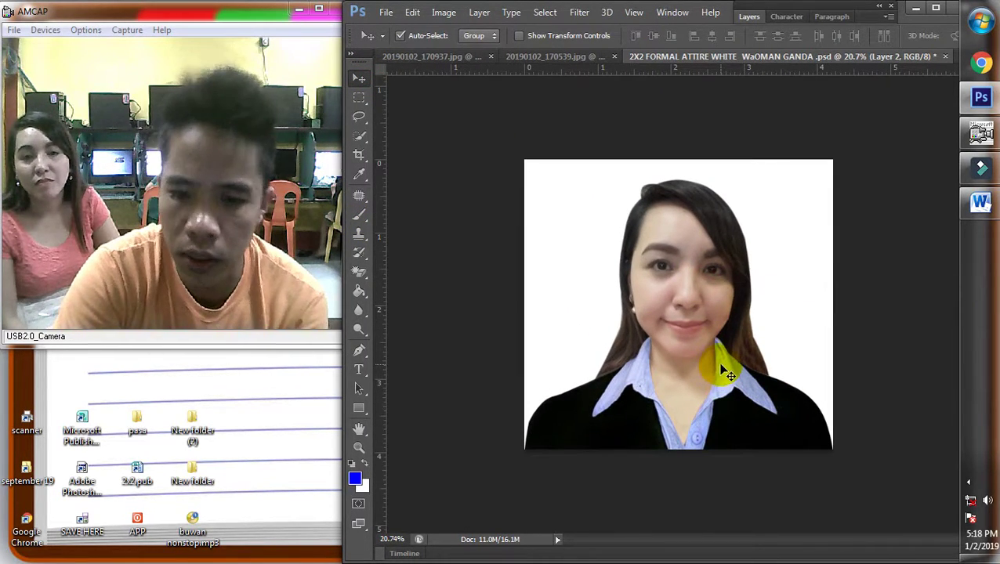
click(732, 373)
scroll(752, 383, up, 1)
key(ctrl+t)
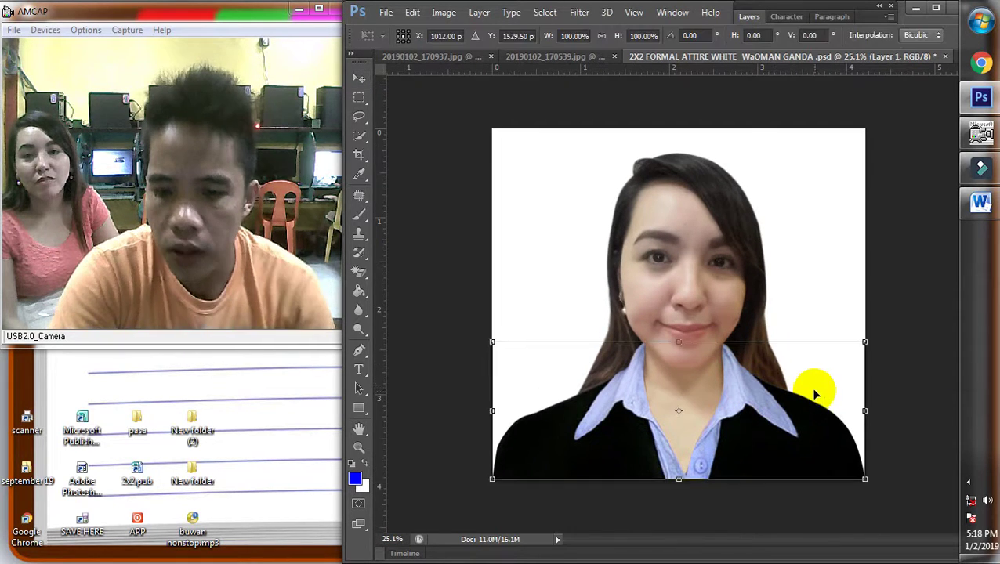
drag(737, 9, 681, 13)
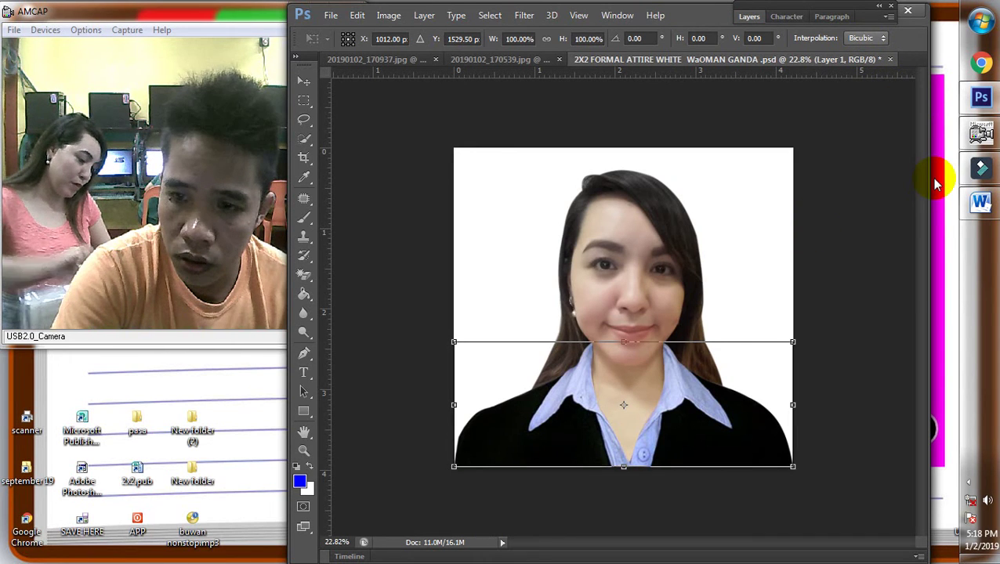
drag(929, 176, 958, 176)
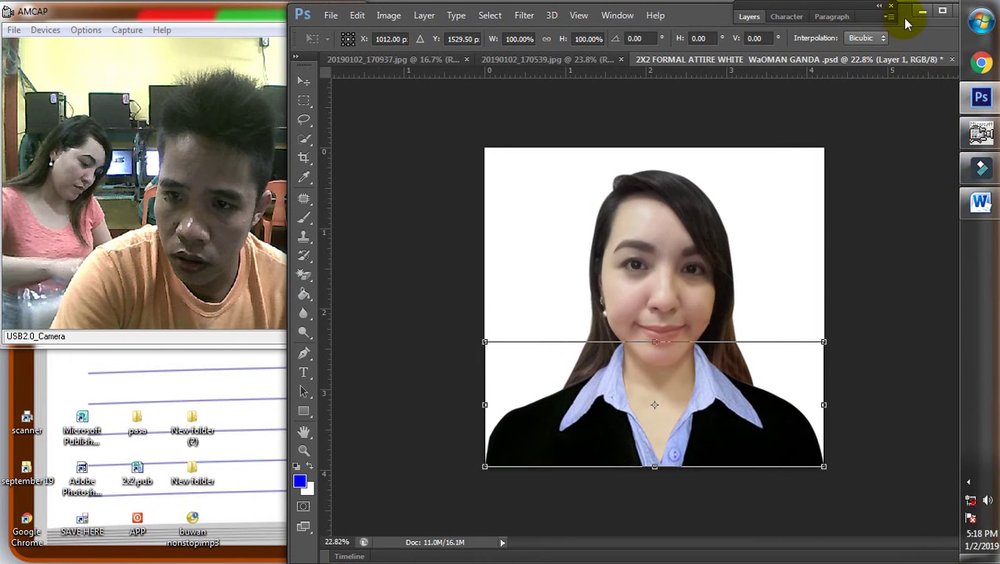
drag(905, 24, 875, 29)
click(948, 40)
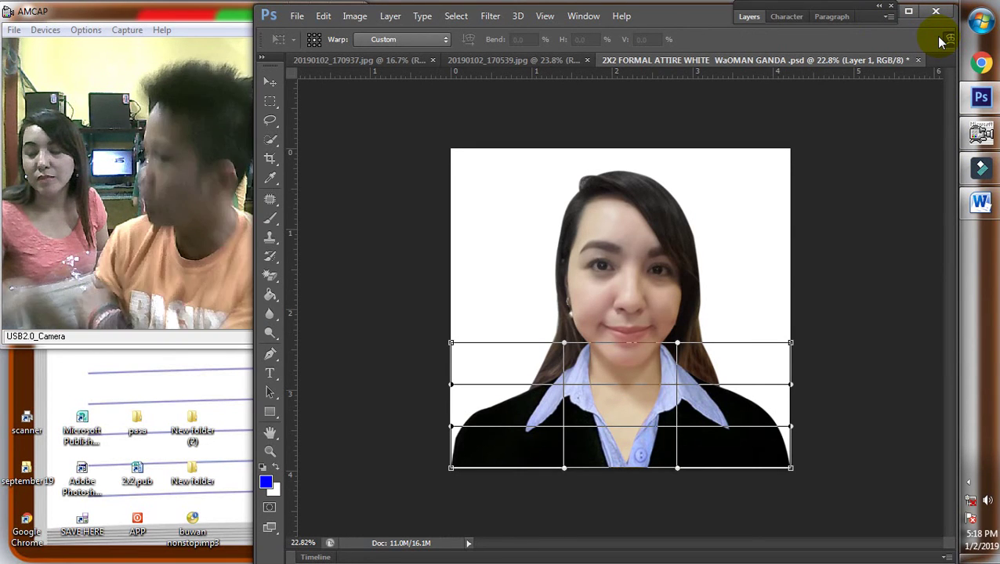
scroll(752, 372, up, 1)
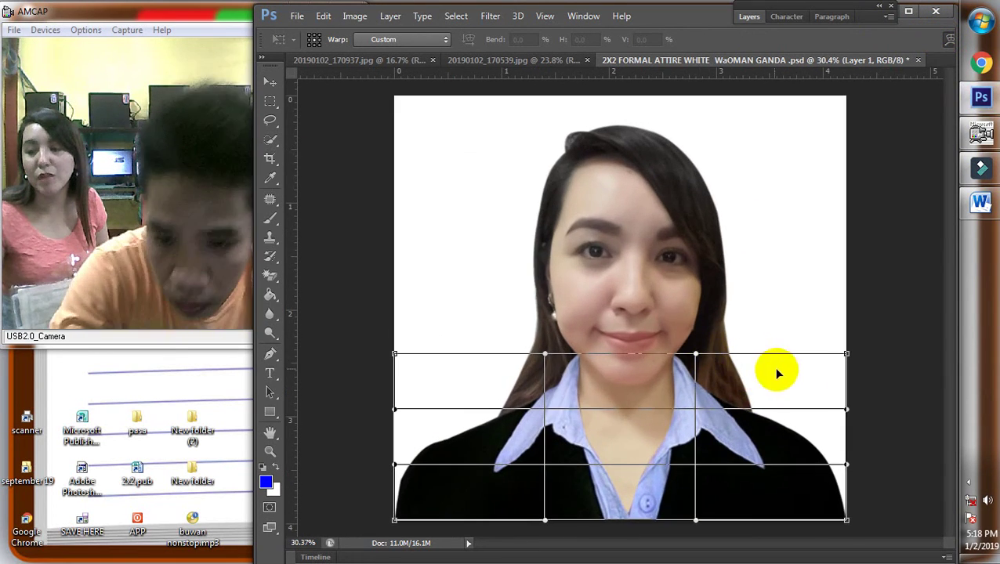
drag(694, 391, 694, 392)
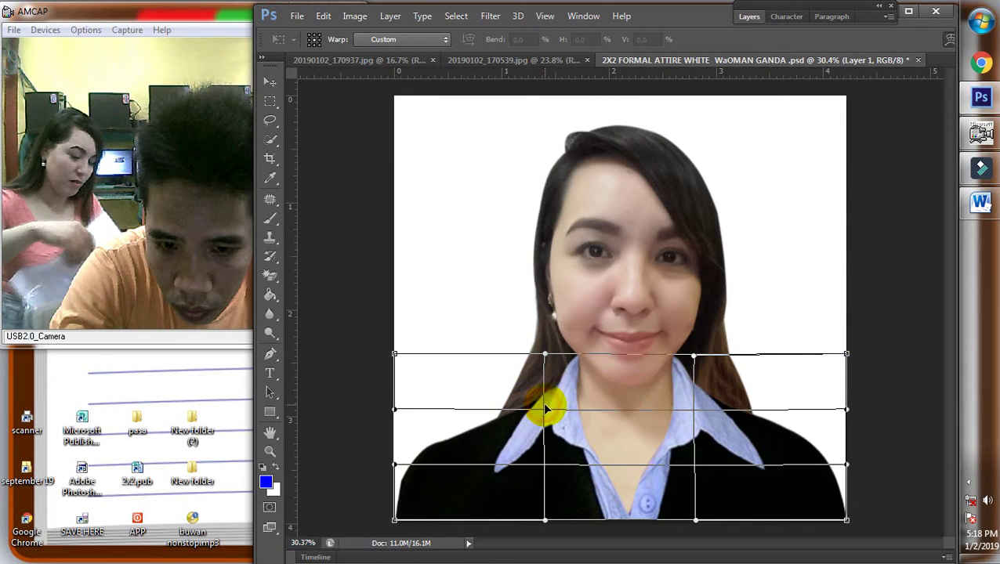
drag(546, 408, 550, 408)
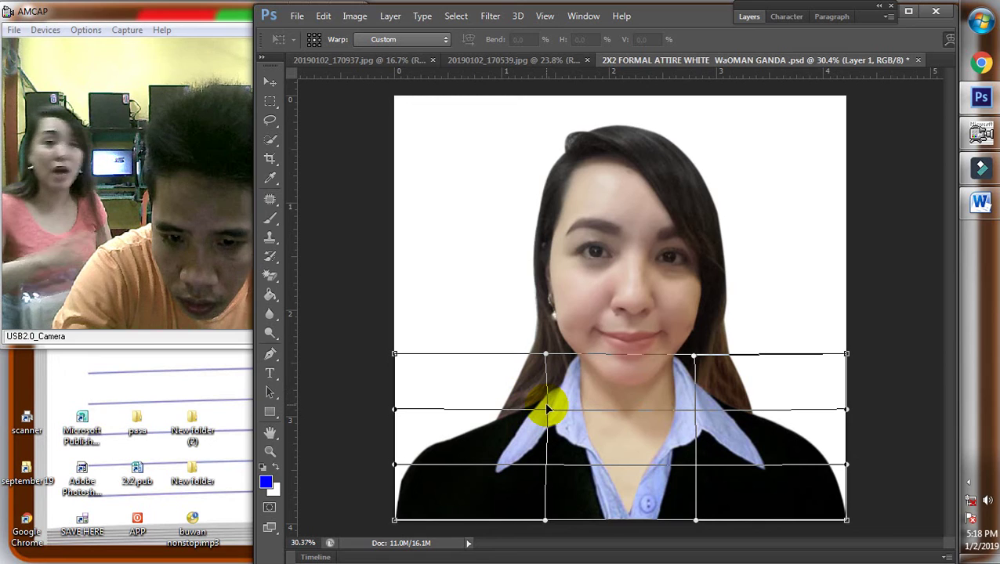
double_click(662, 419)
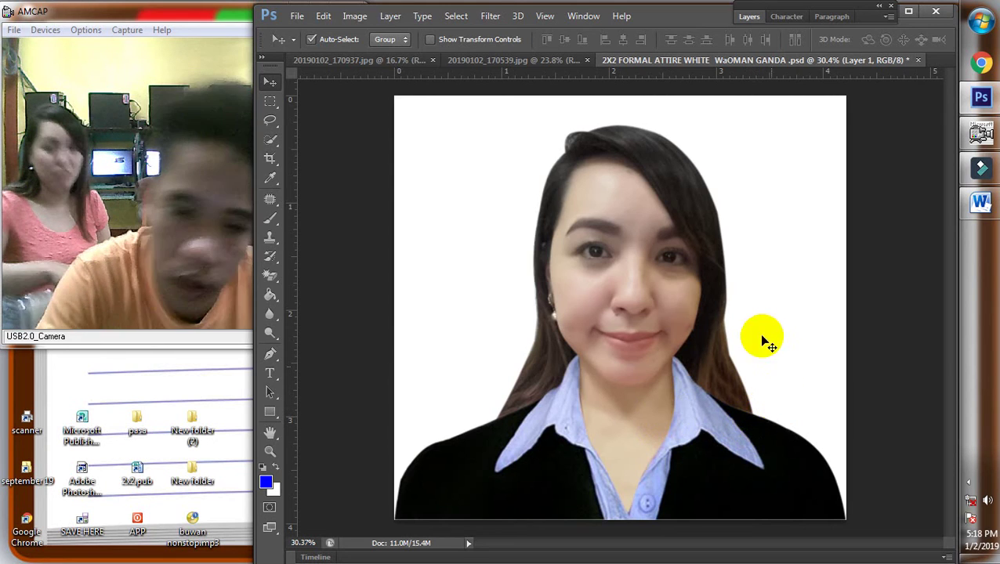
Warp the blazer layer again, bending the jacket's left side slightly outward
scroll(763, 343, down, 3)
right_click(536, 376)
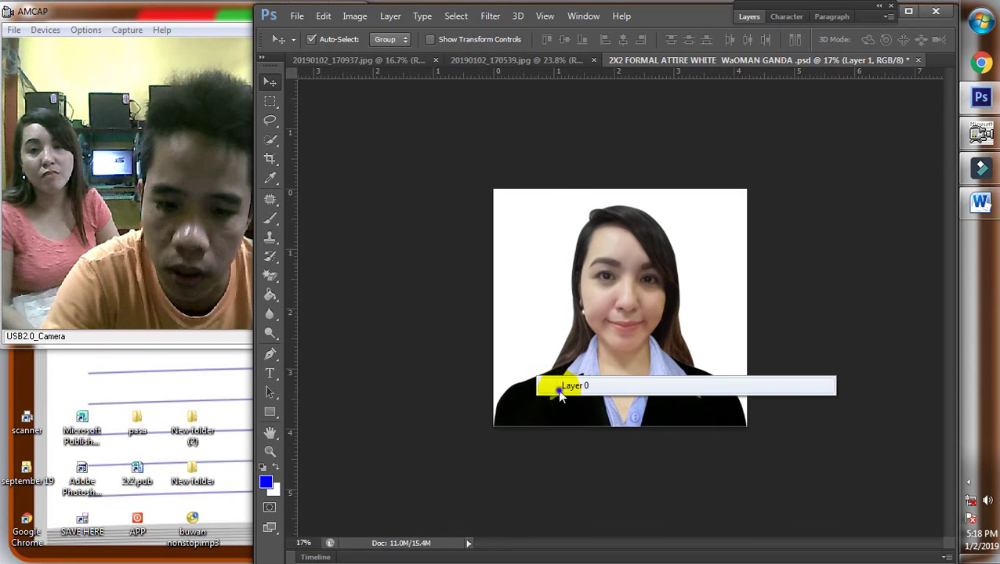
key(Escape)
key(ctrl+t)
scroll(692, 337, up, 1)
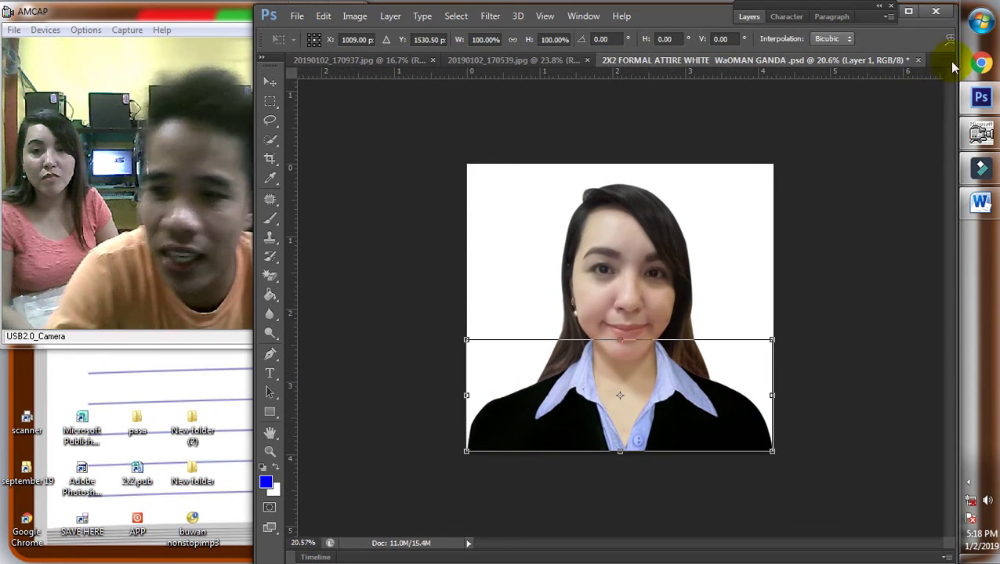
click(950, 39)
drag(485, 380, 485, 379)
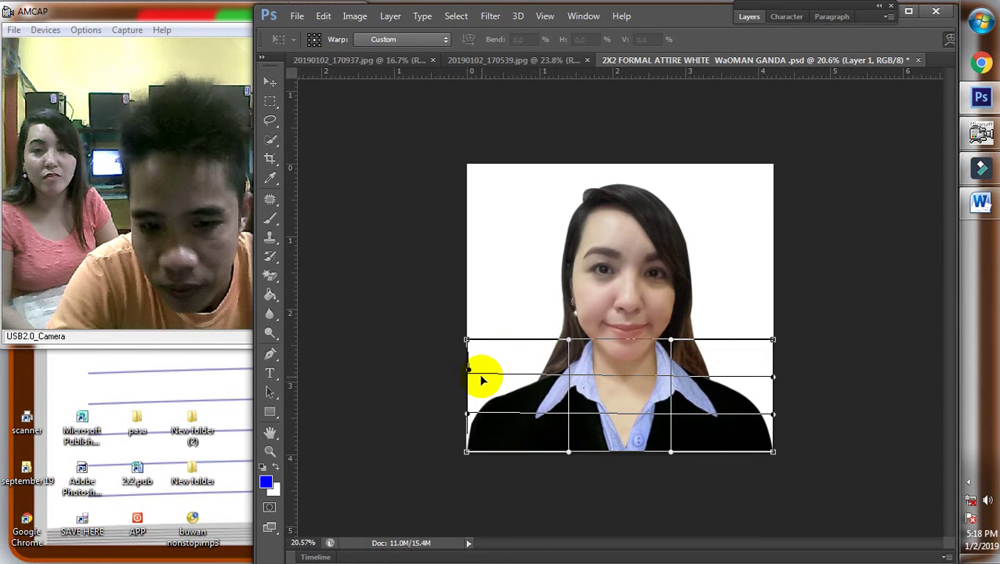
drag(480, 375, 478, 376)
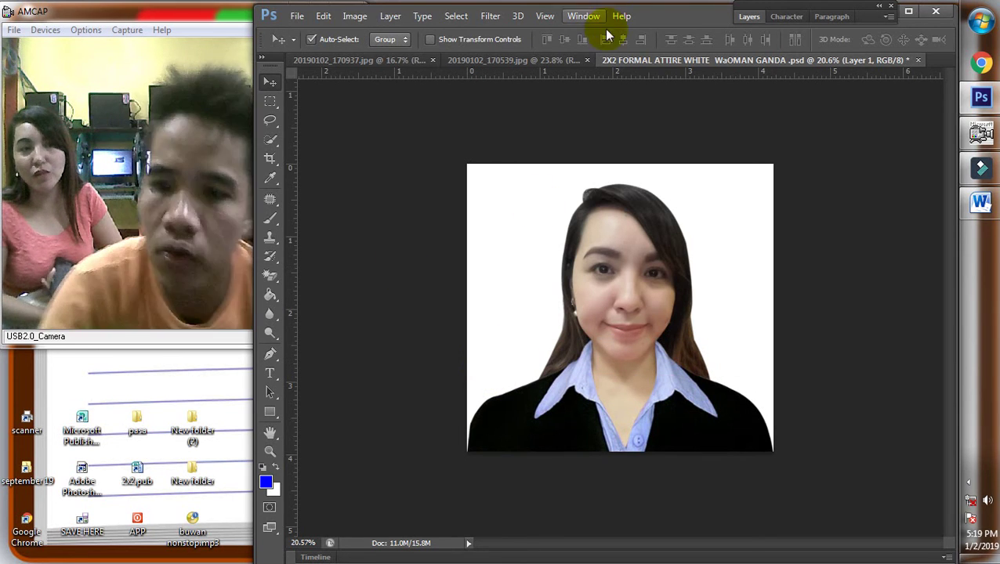
drag(674, 16, 723, 19)
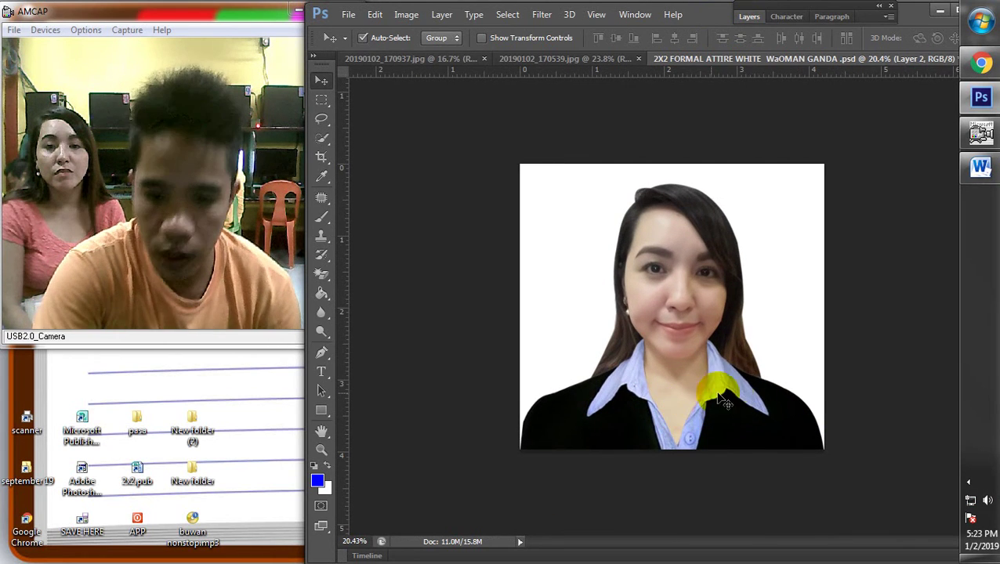
Select Layer 2 and lift its midtones with Curves, input 143 to output 155
scroll(754, 330, down, 1)
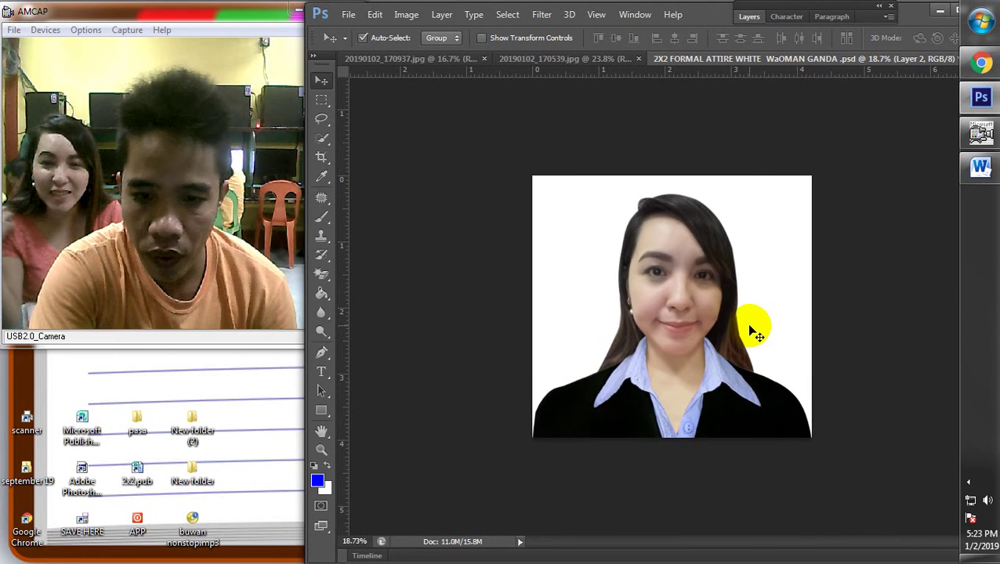
right_click(689, 302)
click(792, 310)
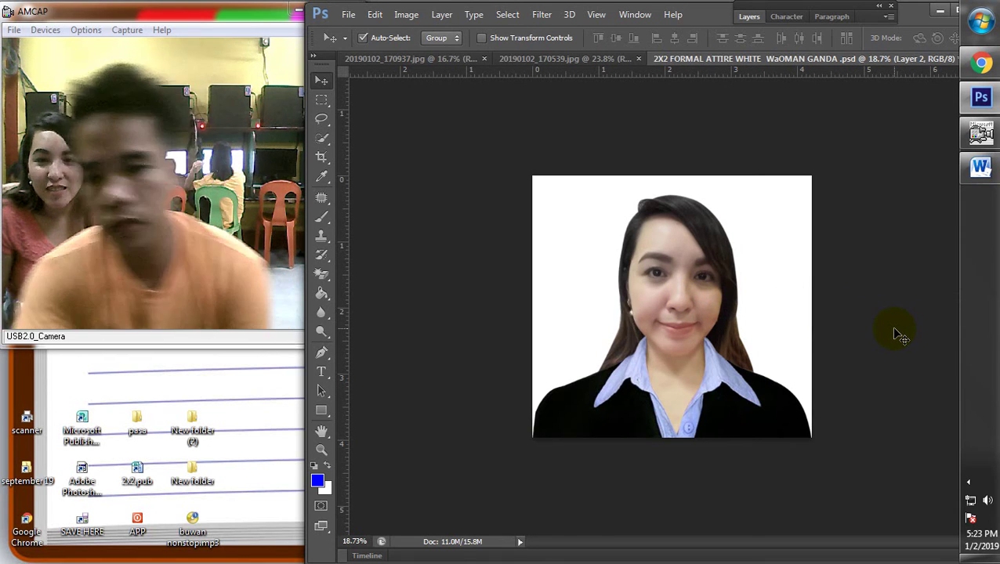
scroll(770, 383, down, 5)
scroll(786, 340, up, 4)
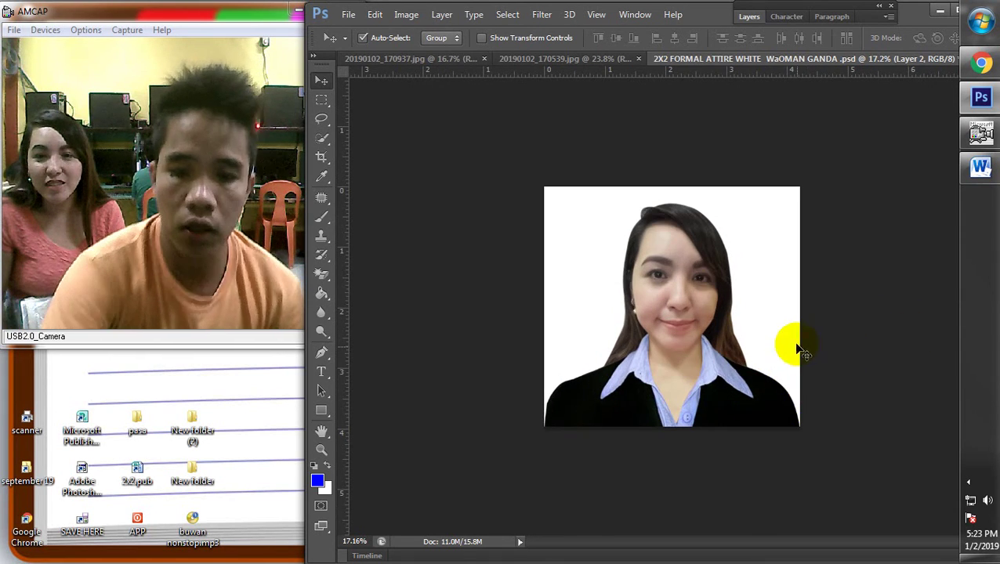
right_click(683, 270)
click(688, 273)
key(ctrl+m)
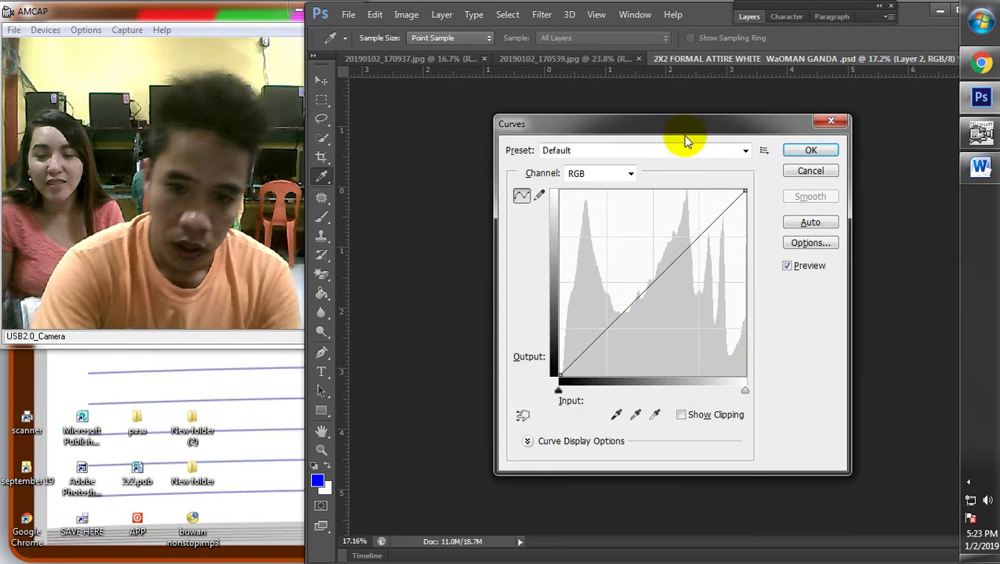
drag(685, 140, 457, 219)
drag(448, 353, 447, 345)
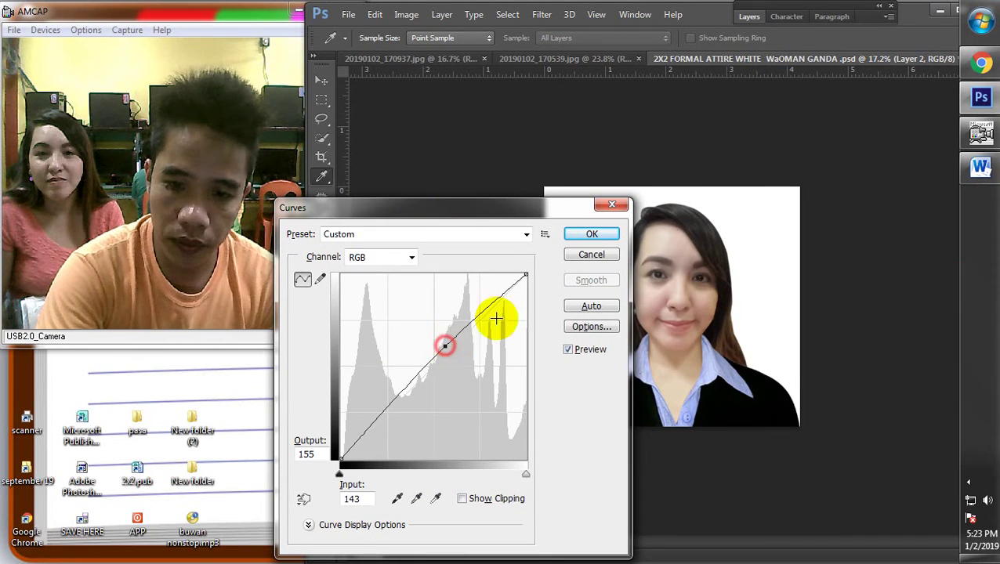
click(591, 233)
click(348, 14)
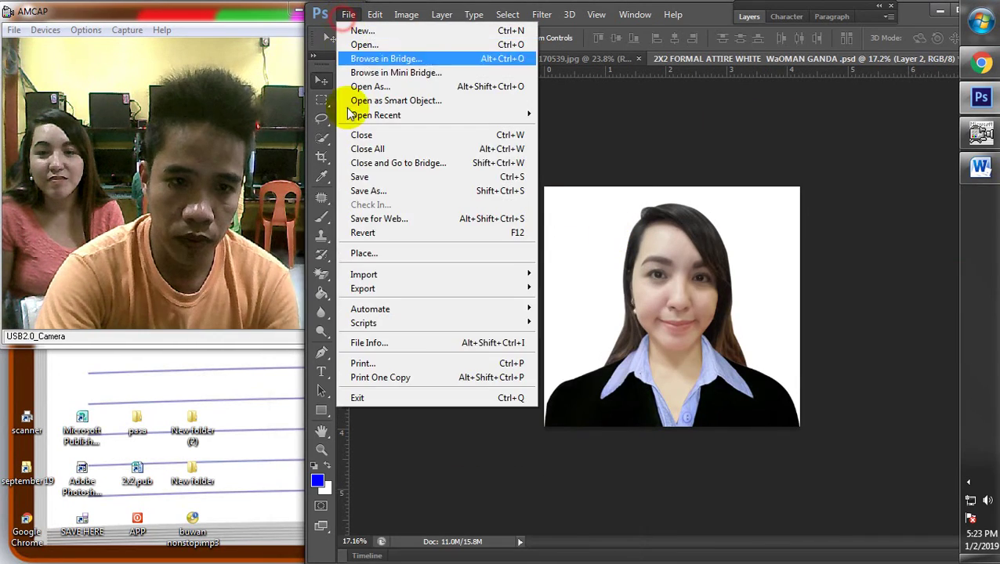
Save the photo as a JPEG named 5 in the Desktop's pasa folder
click(370, 192)
click(517, 149)
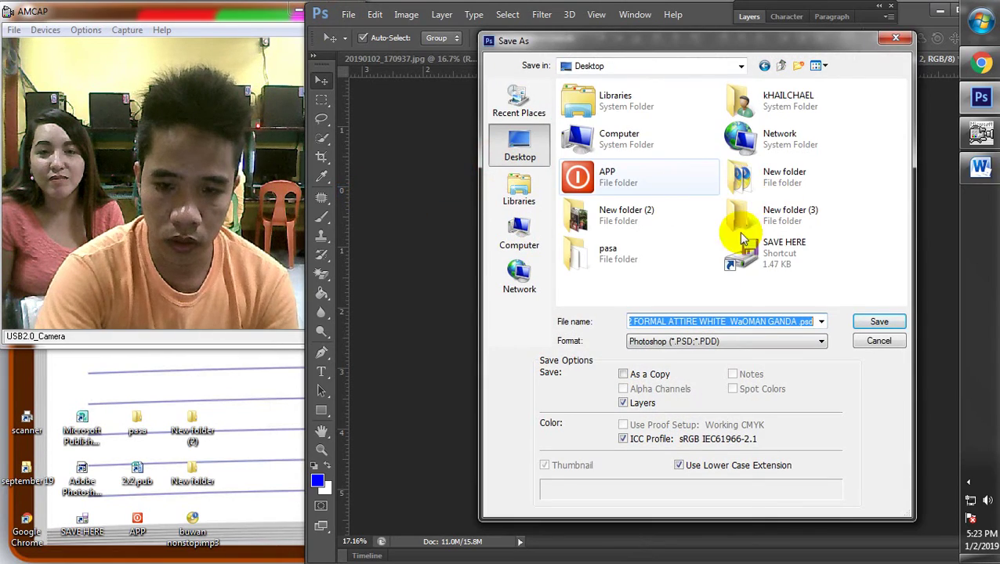
double_click(595, 253)
click(705, 342)
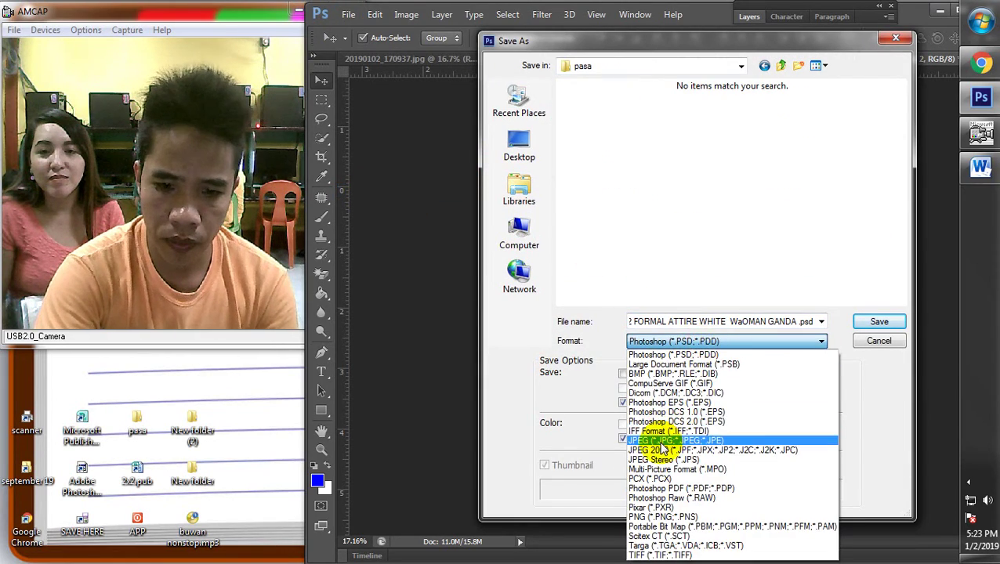
click(588, 444)
text(5)
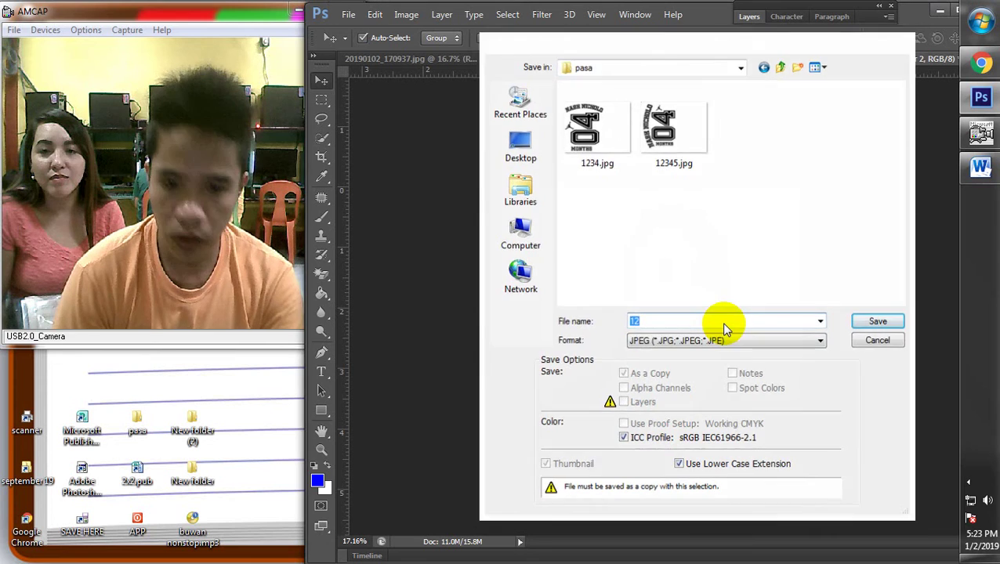
key(Return)
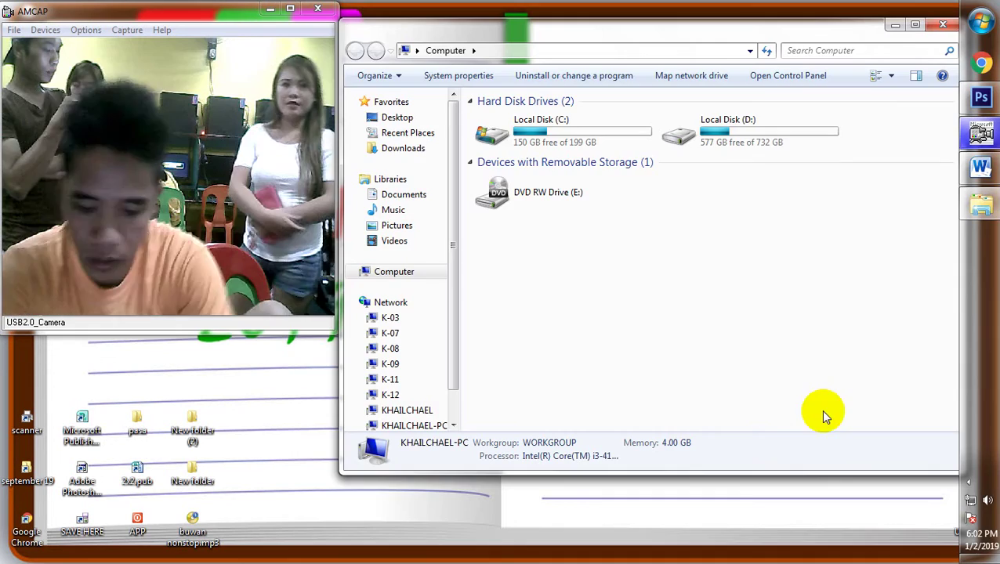
Extract the JBaldivino and OPMs Greatest zips, then open the I'd Do Anything For Love album
click(402, 149)
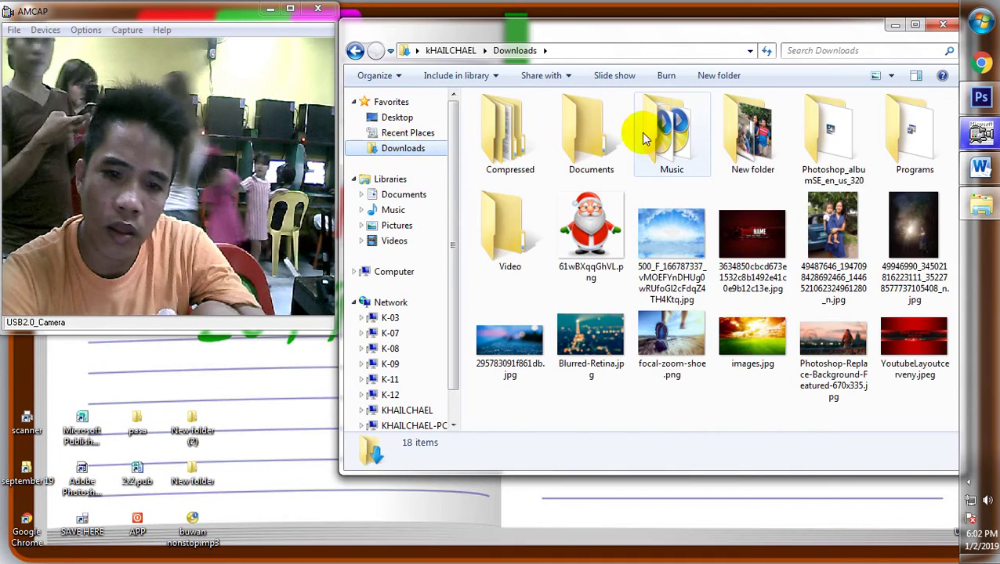
double_click(479, 127)
click(540, 117)
right_click(541, 118)
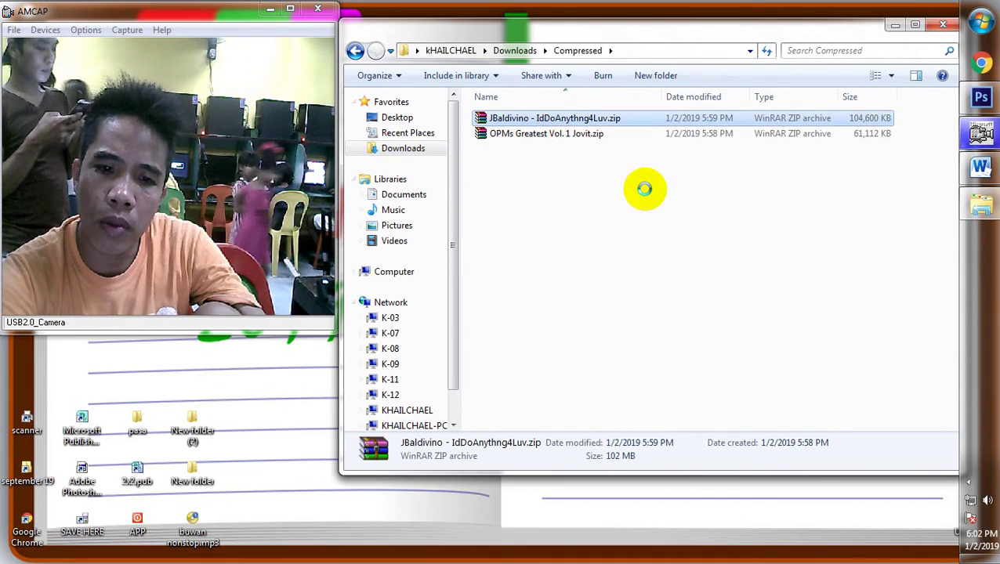
click(644, 188)
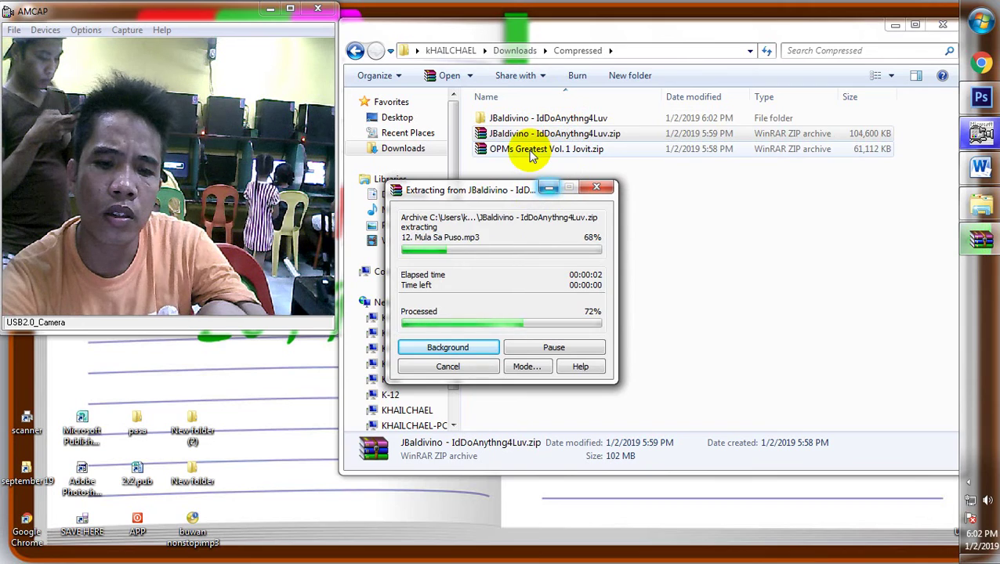
right_click(531, 153)
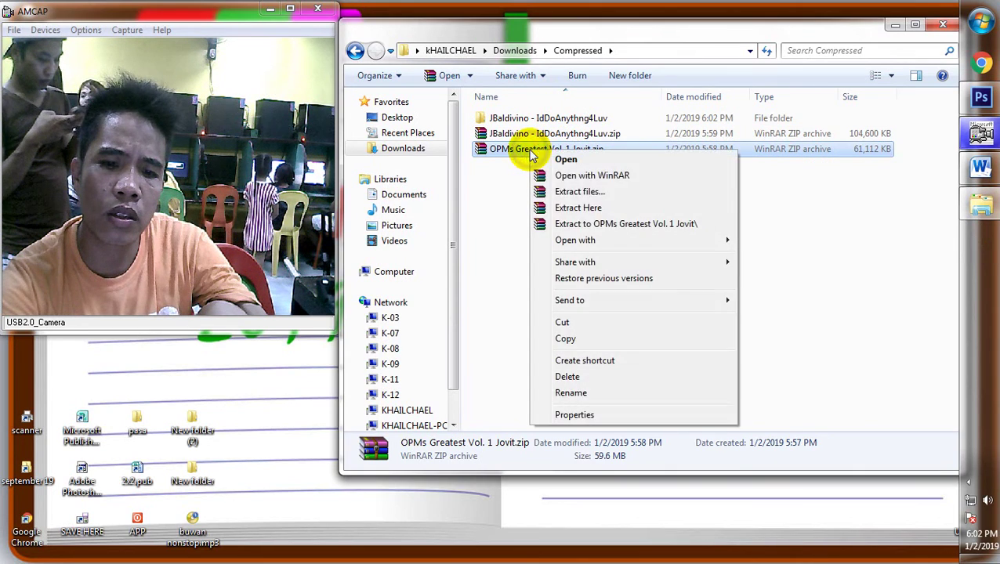
click(597, 223)
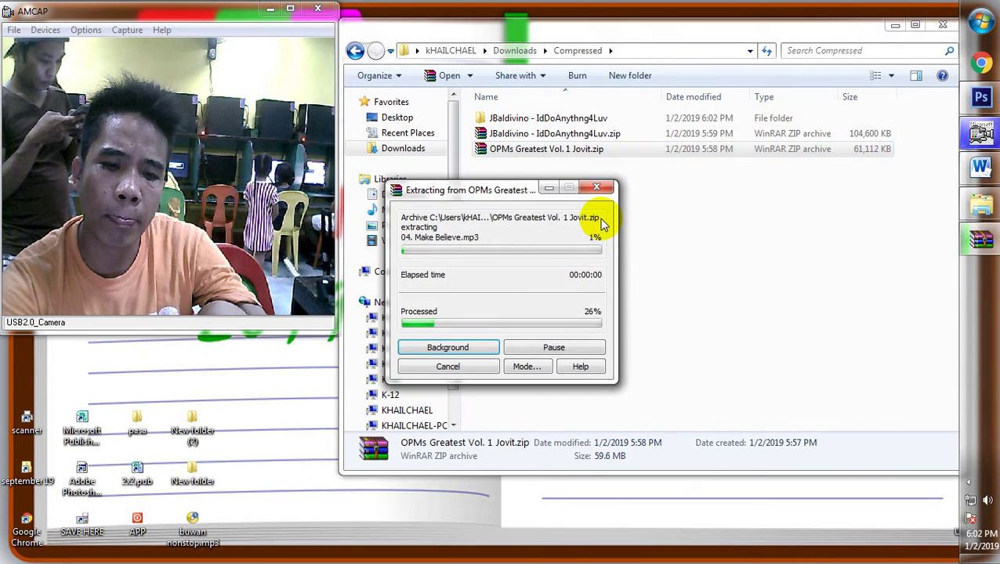
click(543, 117)
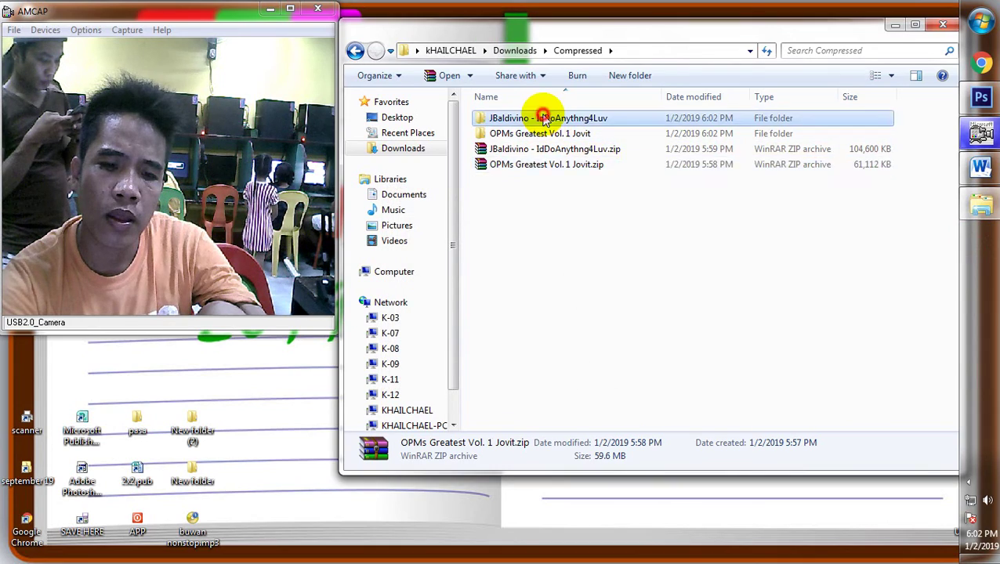
double_click(543, 118)
double_click(575, 120)
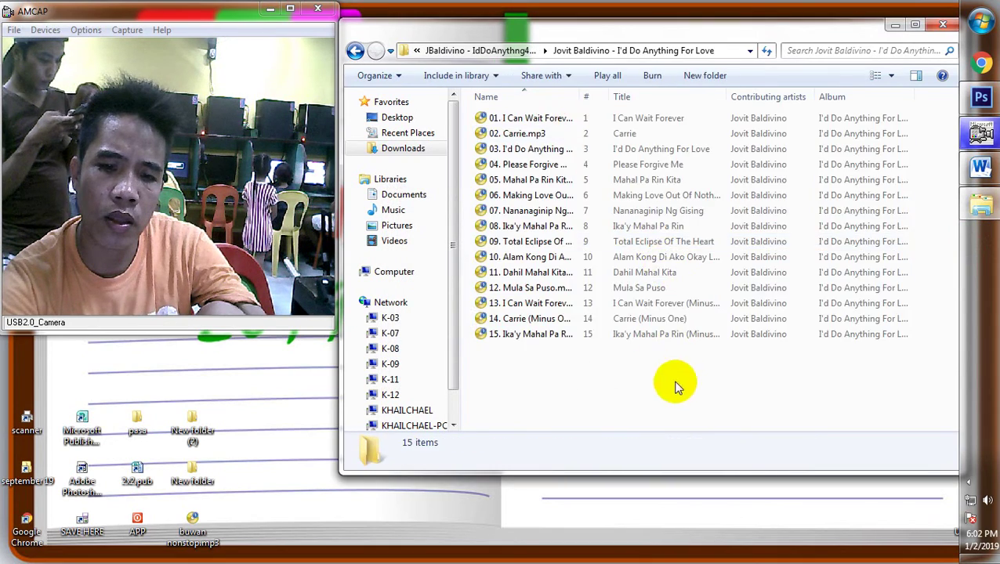
Copy the 15 Jovit Baldivino tracks into New folder (4) on the Desktop
key(ctrl+a)
right_click(572, 210)
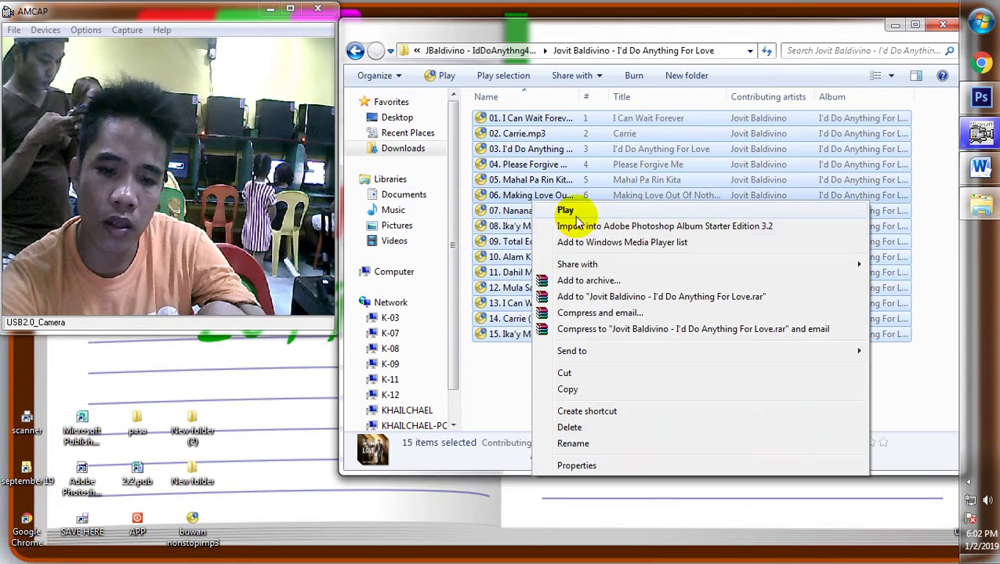
click(570, 389)
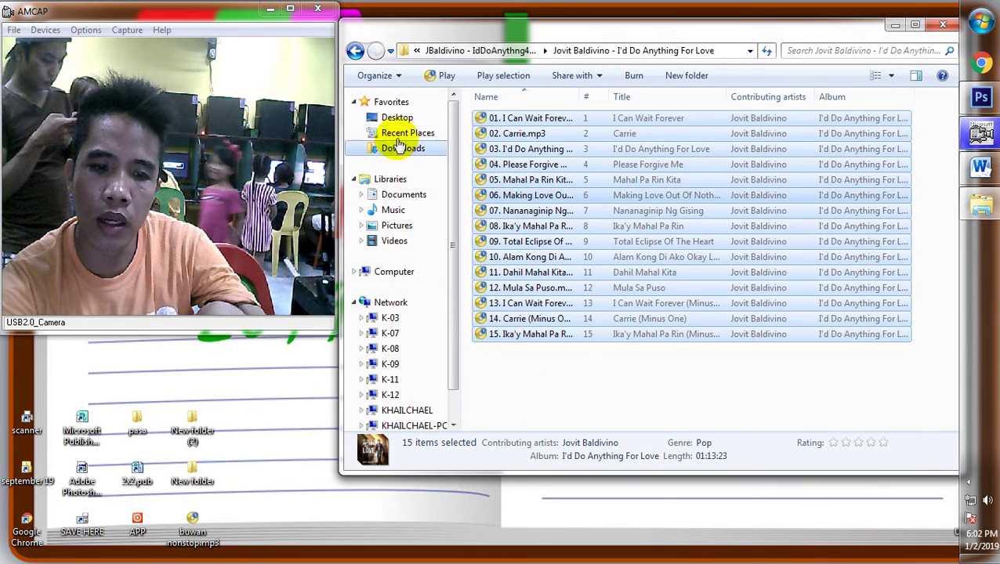
click(395, 117)
double_click(703, 317)
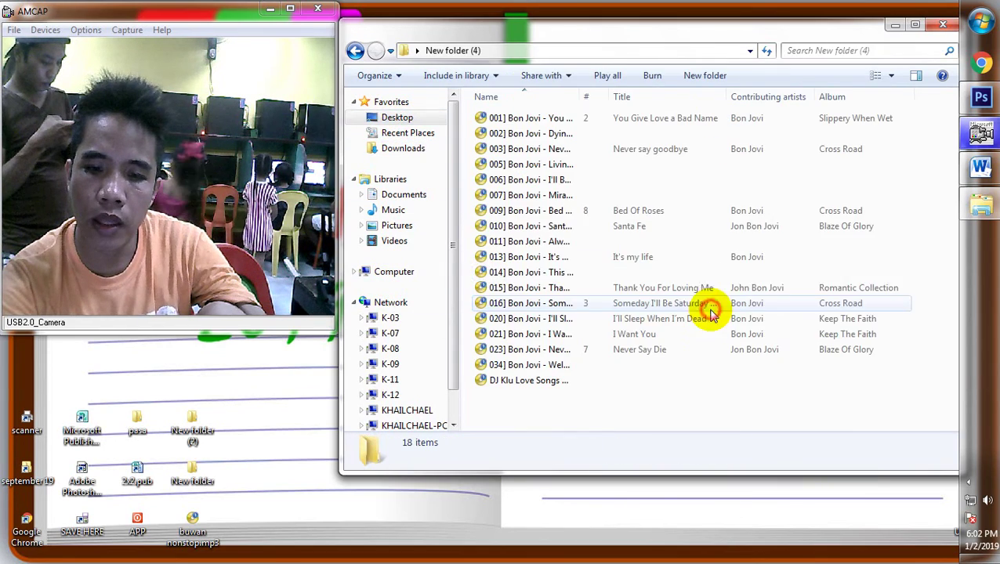
right_click(639, 415)
click(691, 293)
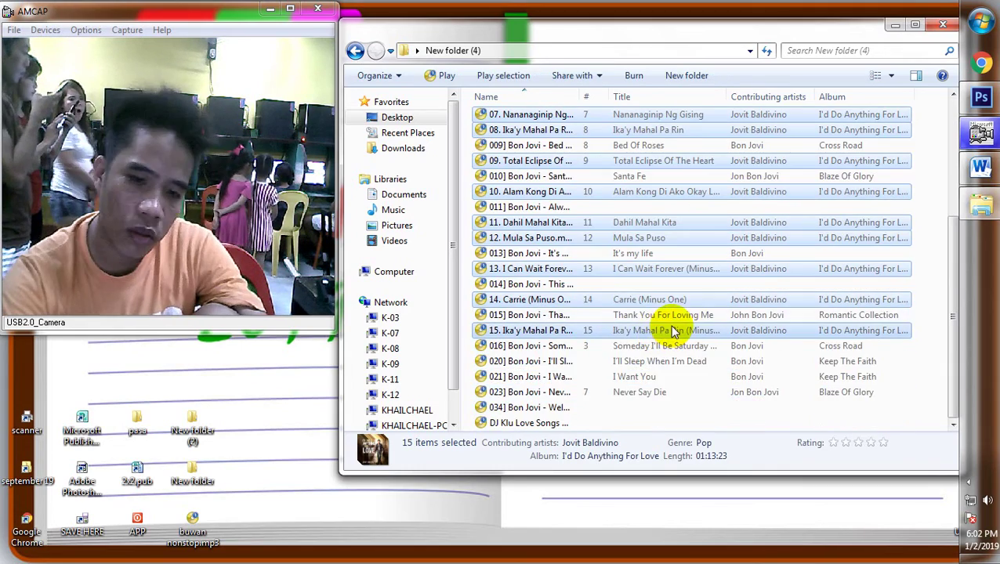
Copy all 33 songs in New folder (4) and go to the drives list
key(ctrl+a)
right_click(569, 173)
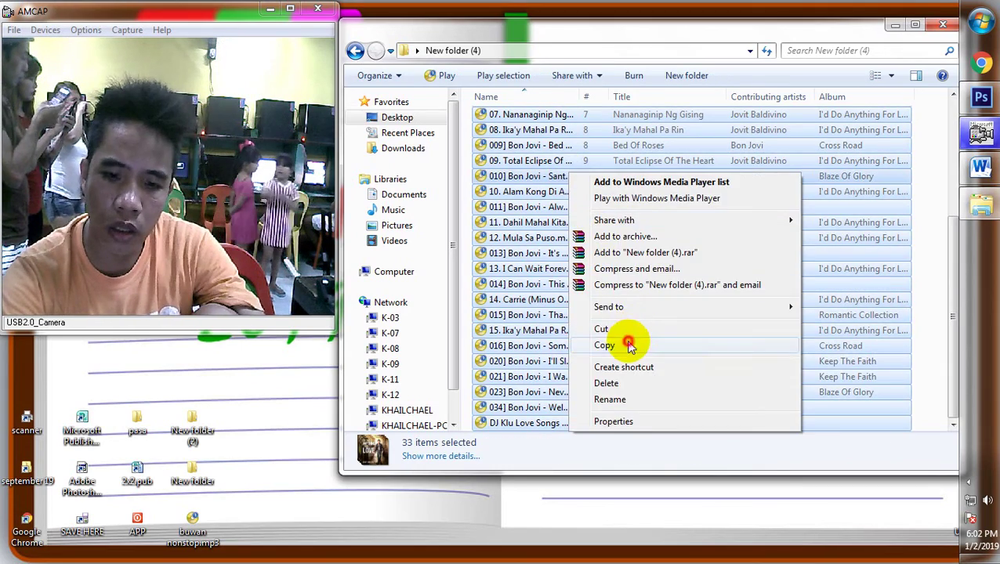
click(629, 345)
click(393, 271)
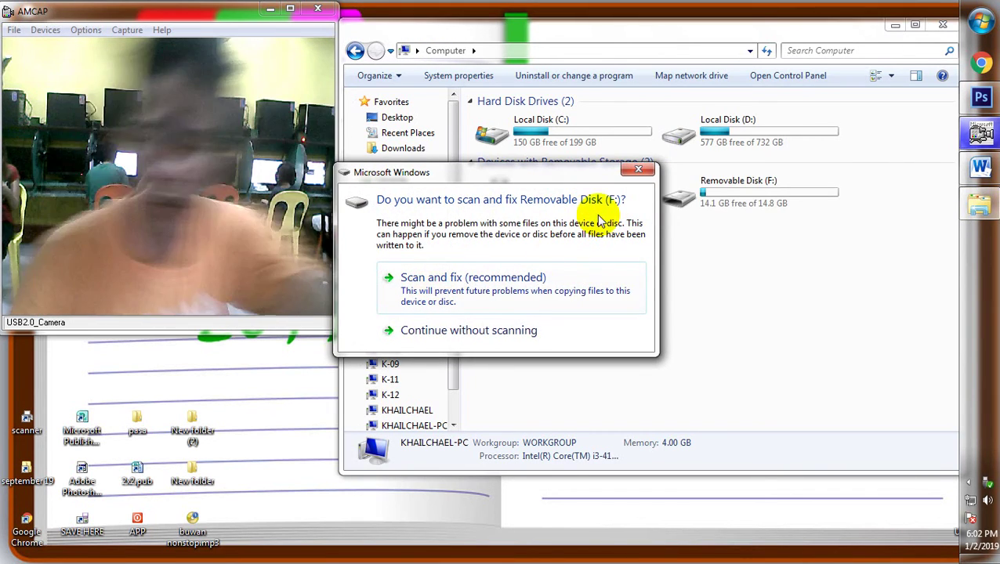
Paste all 33 songs (283 MB) onto Removable Disk (F:), then close Explorer
click(638, 169)
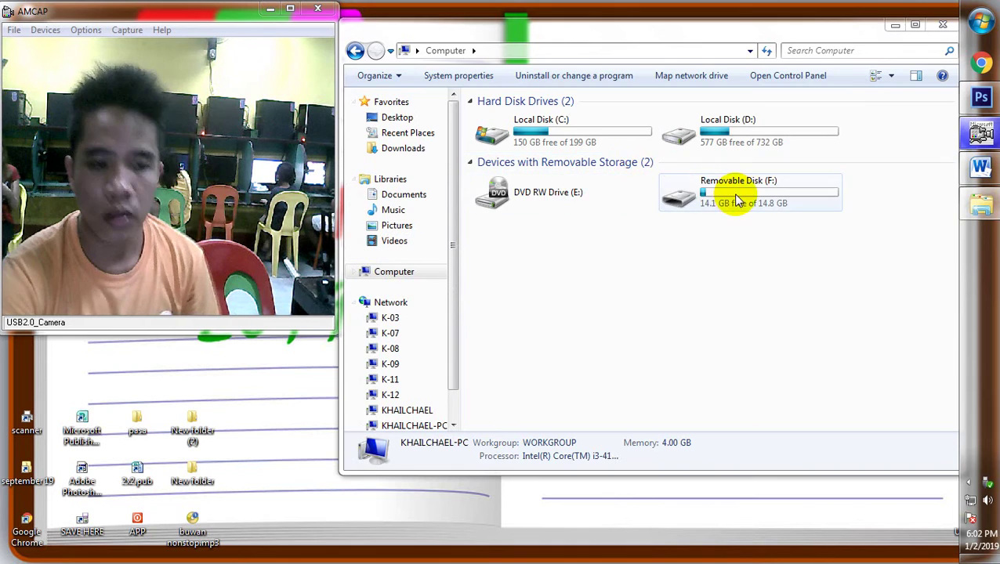
double_click(736, 200)
right_click(642, 148)
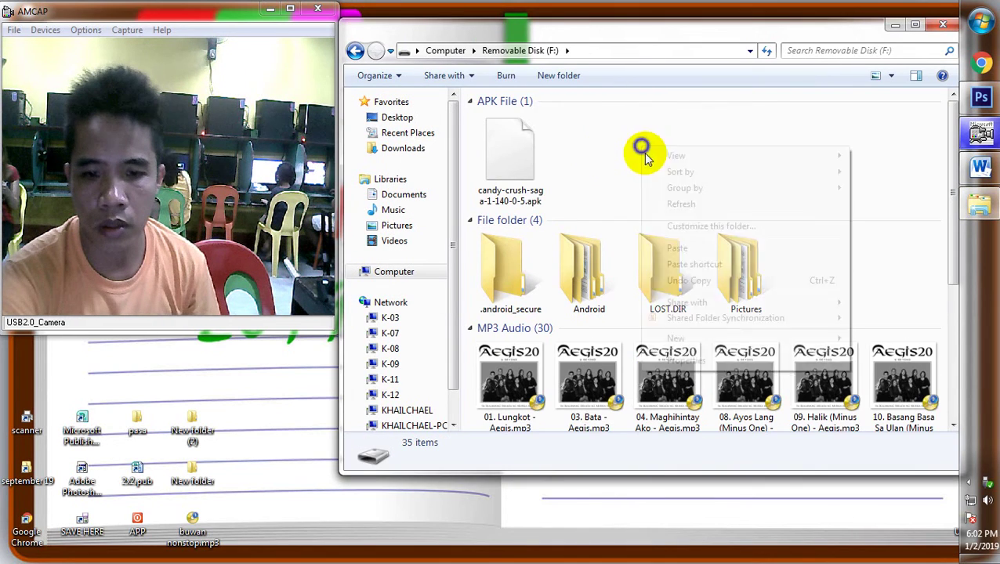
click(680, 206)
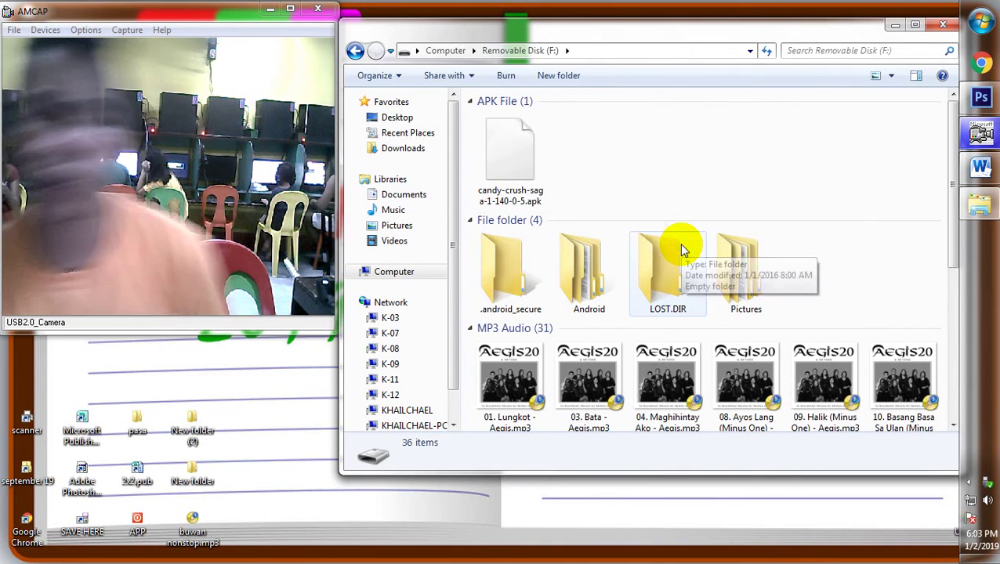
key(ctrl+v)
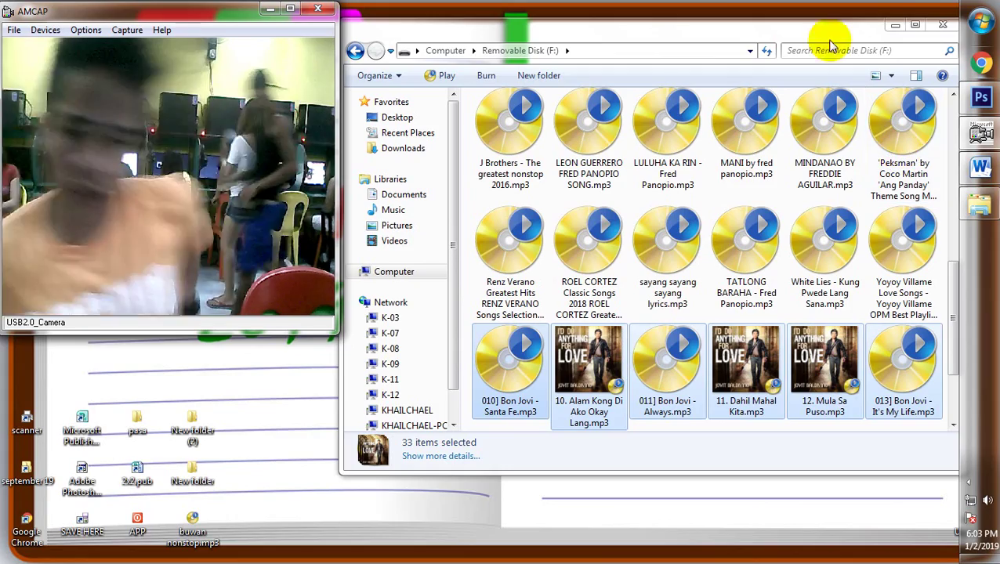
drag(899, 36, 686, 90)
click(770, 81)
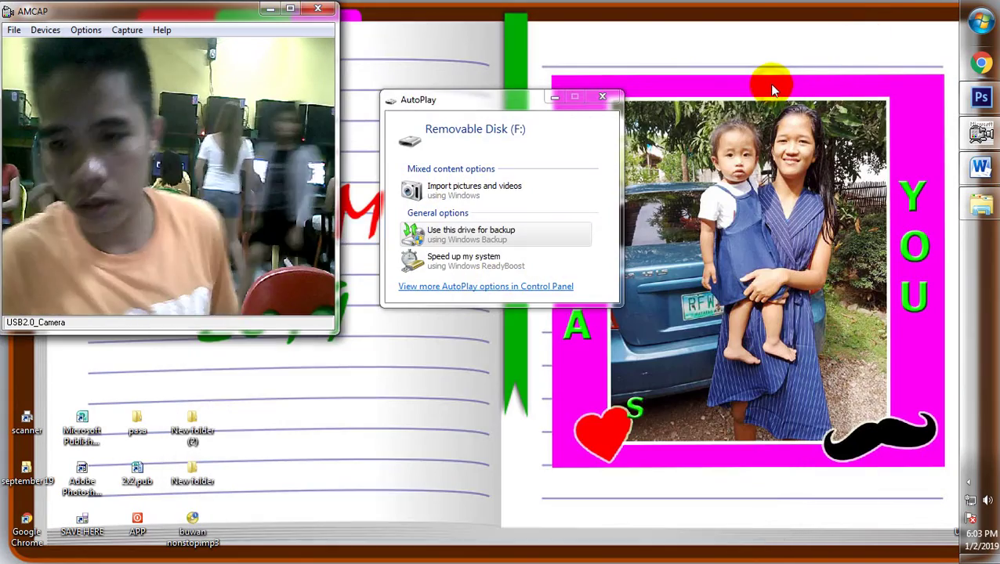